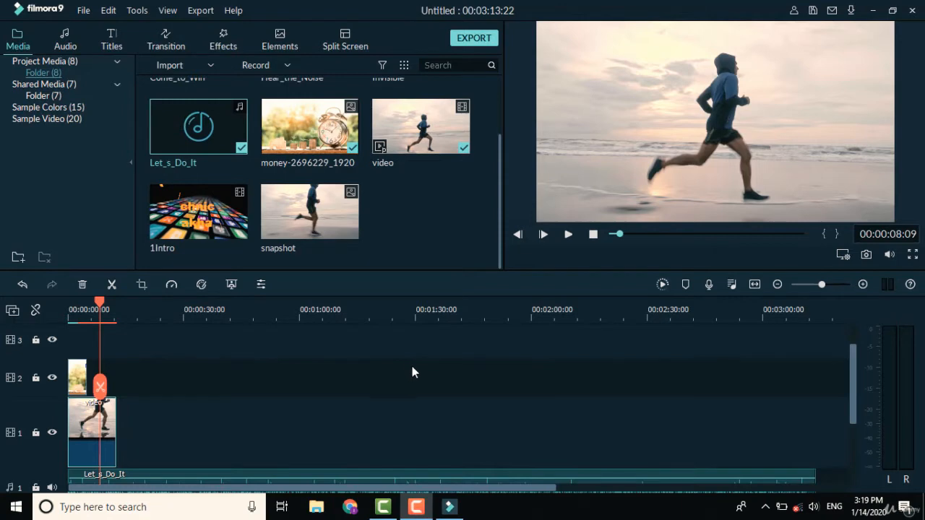
Step: Delete the money-2696229_1920 image clip from video track 2
scroll(415, 368, "down", 1)
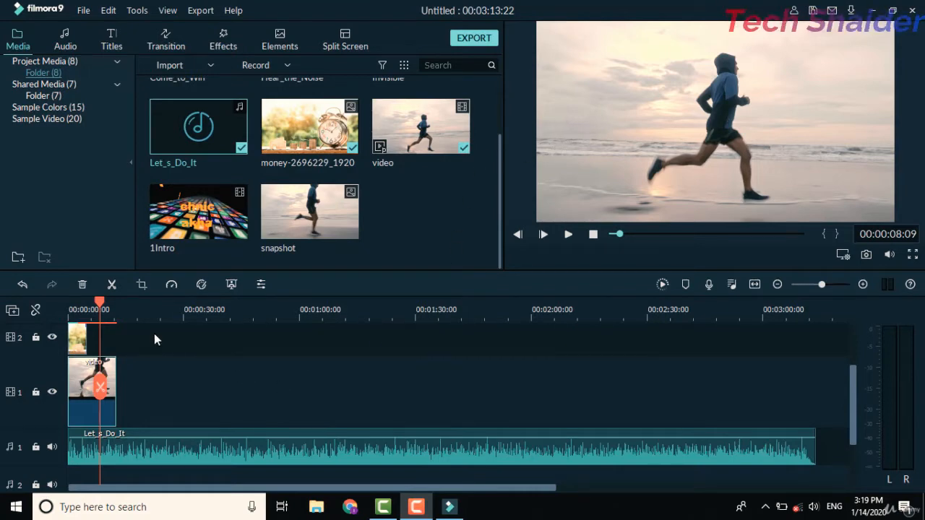
scroll(165, 371, "up", 2)
left_click(138, 412)
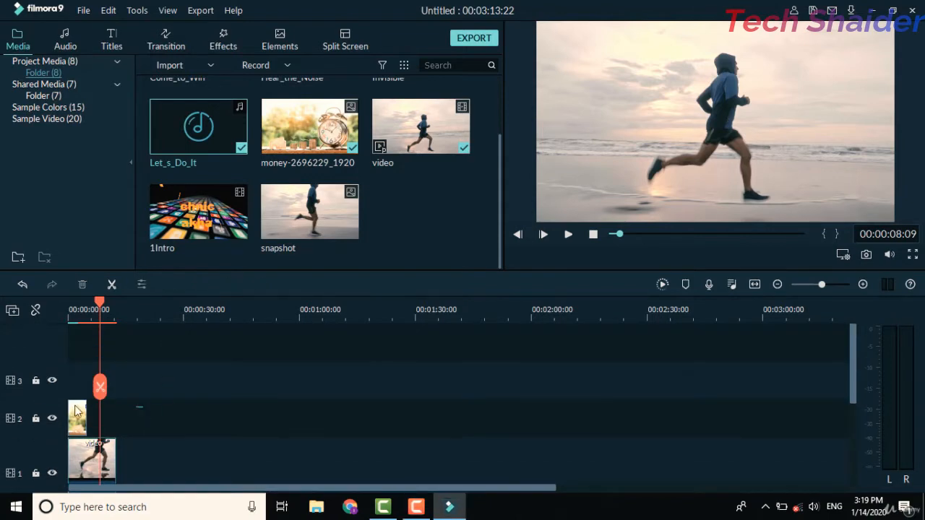
left_click(78, 418)
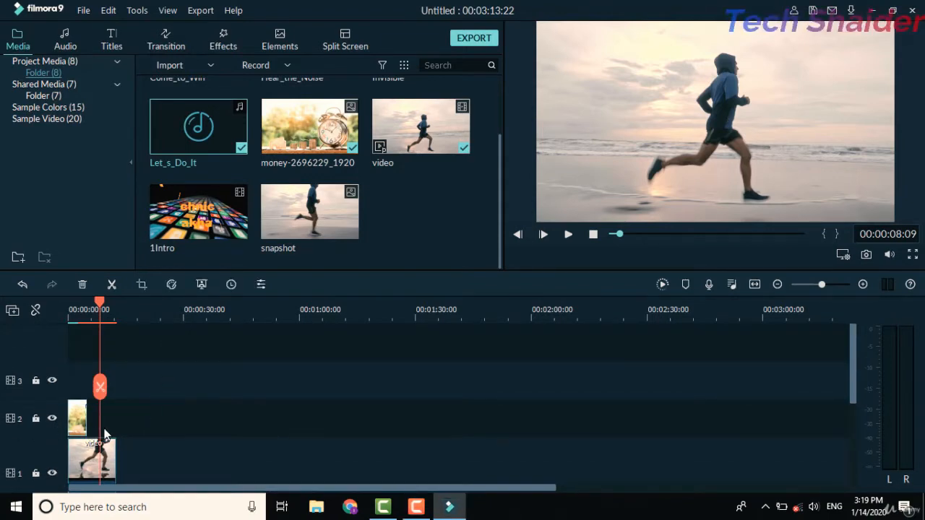
key("Delete")
Step: Place the 1Intro clip from the project media at the start of video track 2, above the running video
scroll(229, 309, "down", 2)
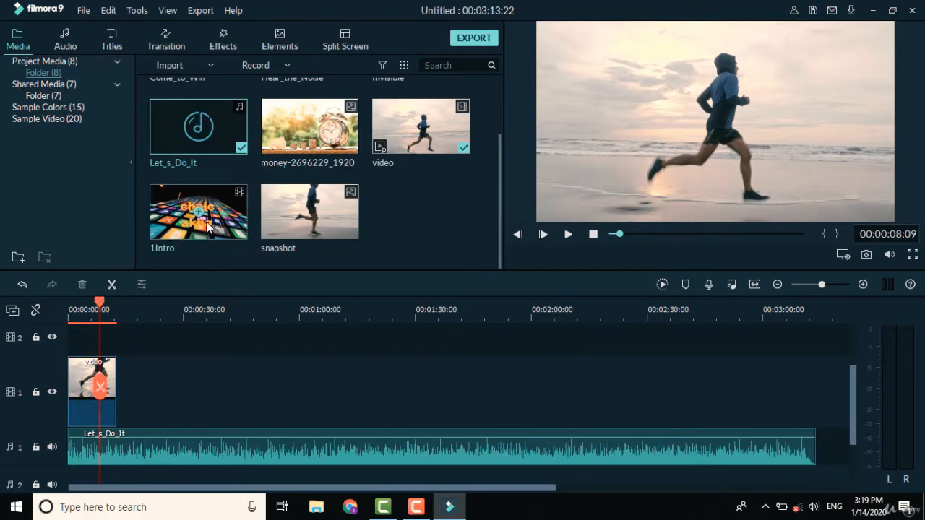
left_click_drag(195, 214, 69, 349)
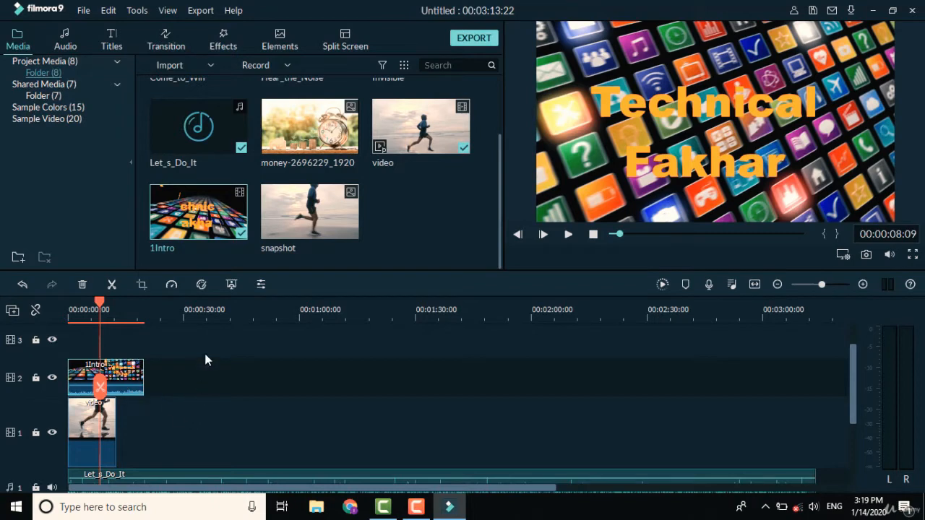
scroll(177, 402, "down", 2)
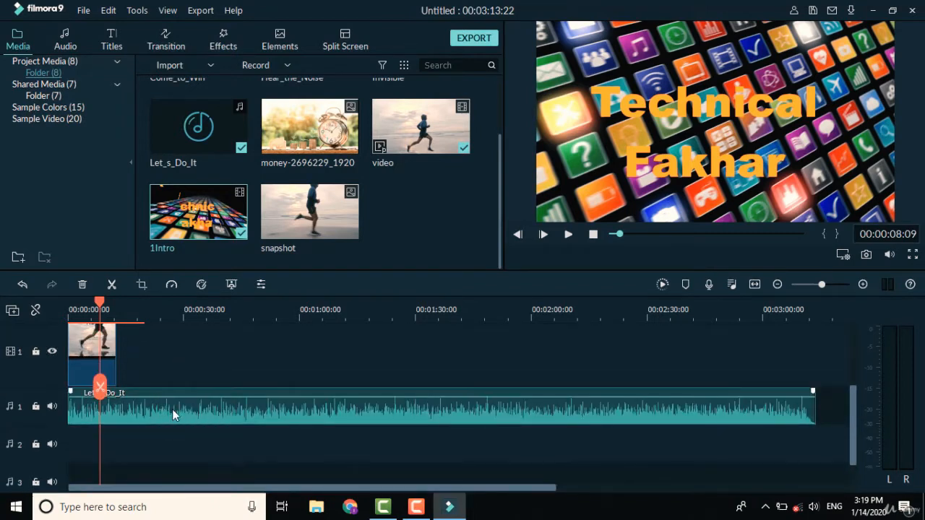
scroll(171, 365, "up", 1)
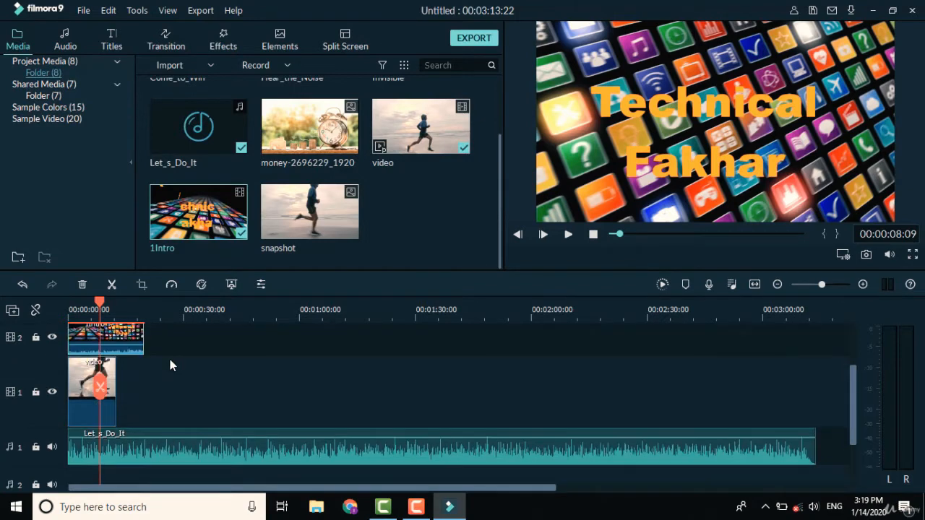
scroll(171, 365, "up", 1)
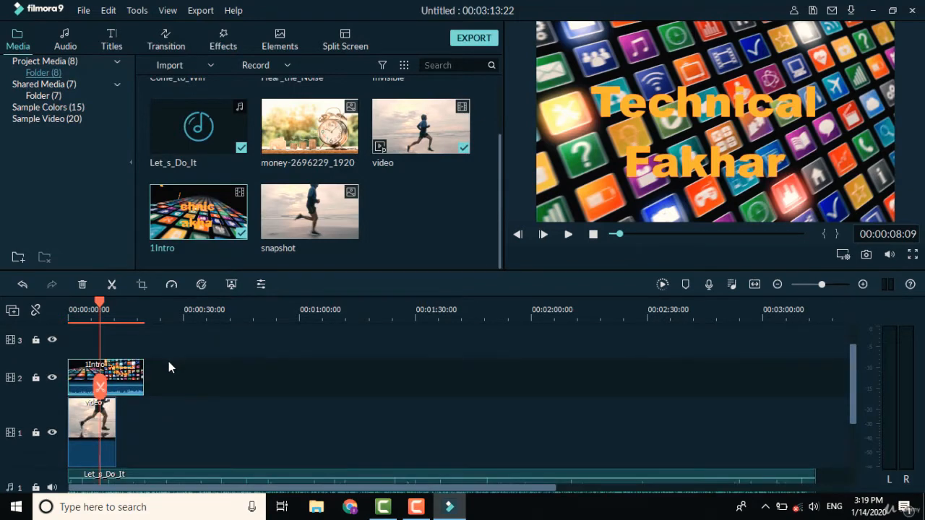
Step: Lower the volume of the Let_s_Do_It music strongly and raise the 1Intro clip's volume slightly
scroll(168, 361, "down", 1)
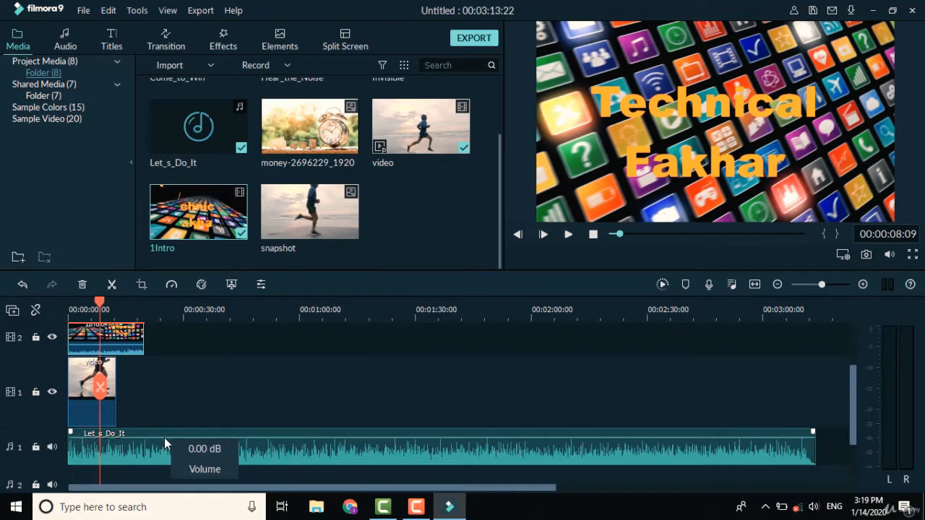
left_click_drag(164, 440, 164, 438)
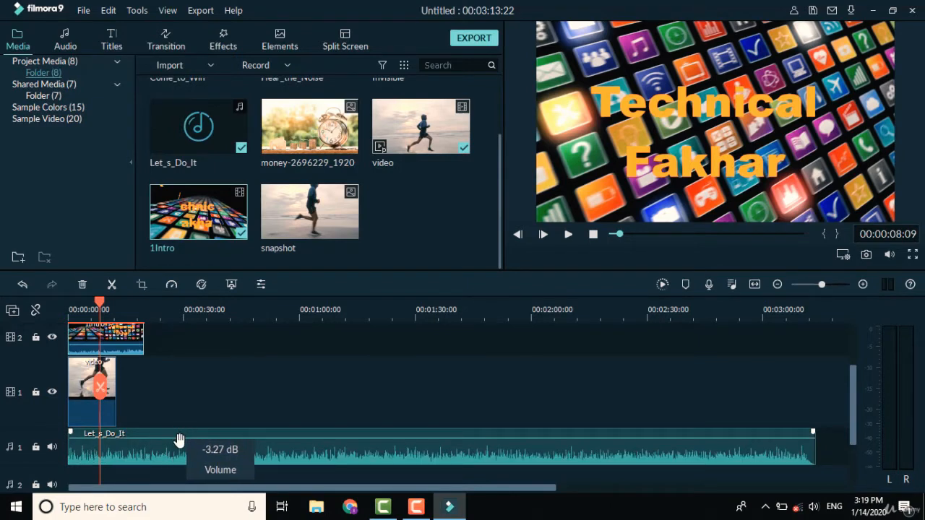
left_click_drag(179, 439, 183, 444)
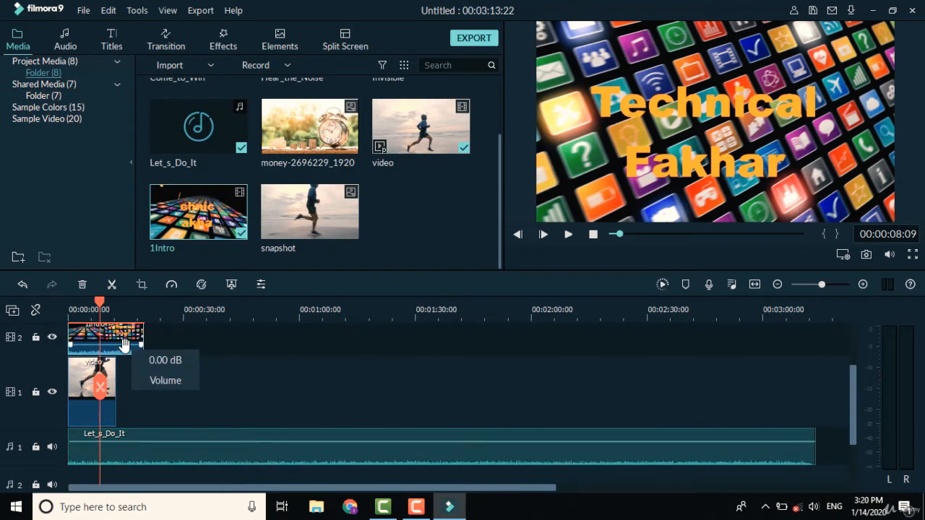
left_click_drag(124, 345, 126, 346)
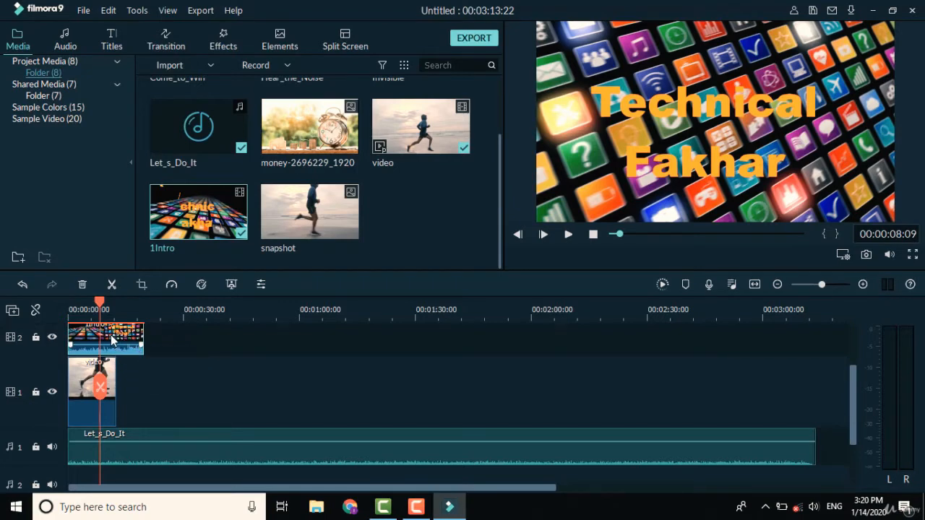
Step: Detach the audio from the 1Intro clip and delete the detached audio from audio track 2
scroll(168, 372, "up", 1)
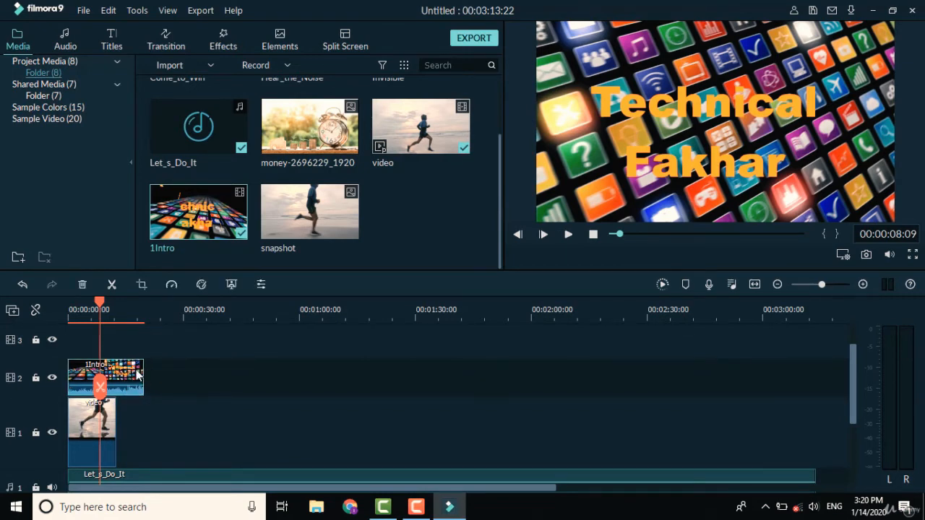
mouse_move(130, 383)
right_click(128, 373)
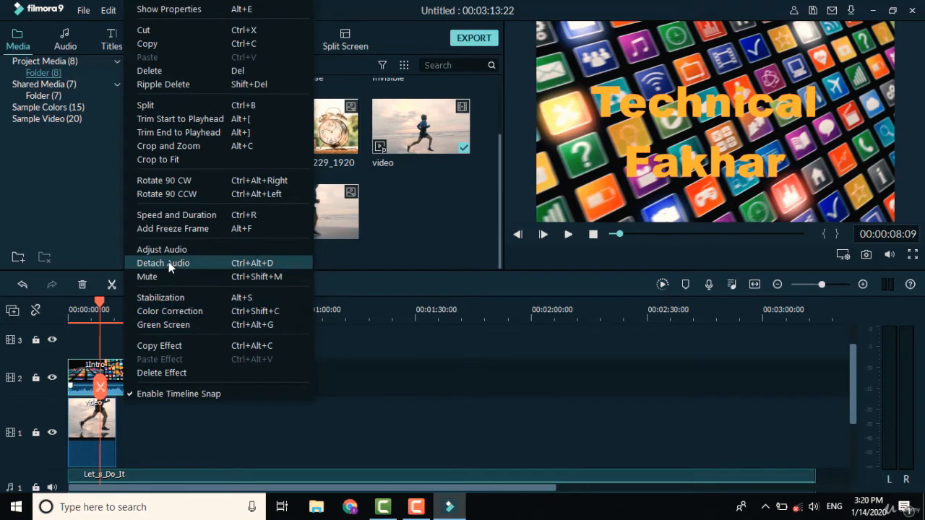
left_click(272, 266)
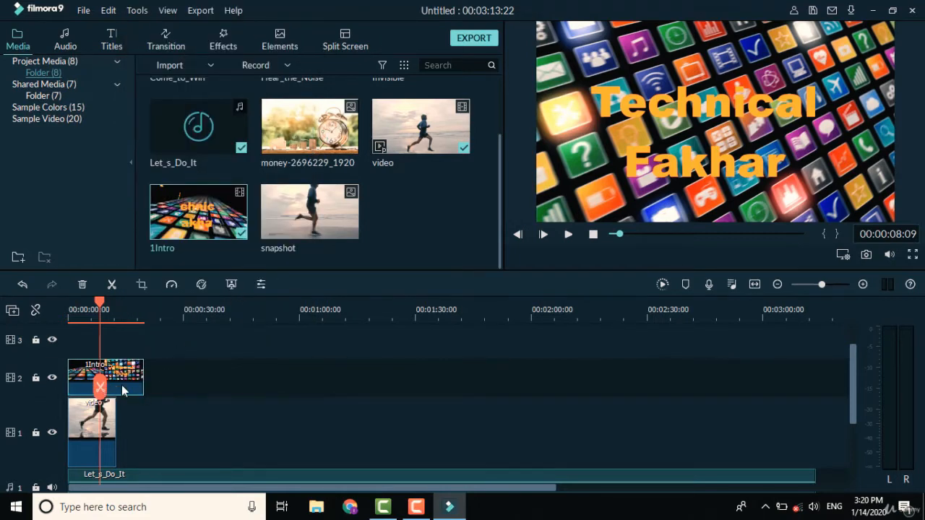
scroll(138, 392, "down", 3)
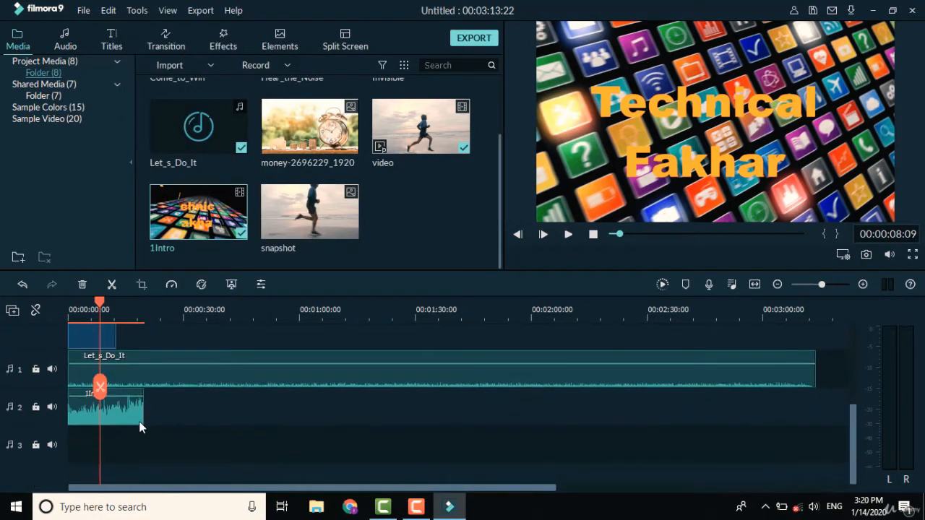
left_click(110, 414)
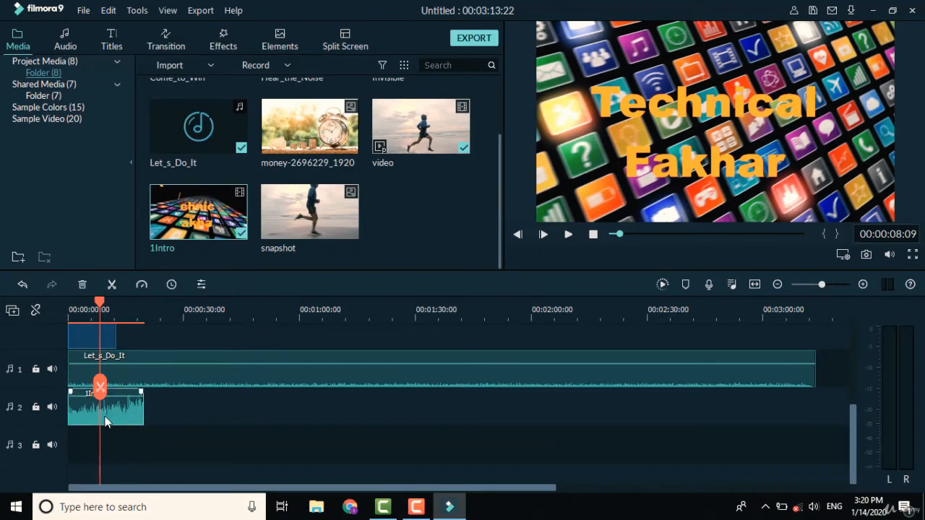
key("Delete")
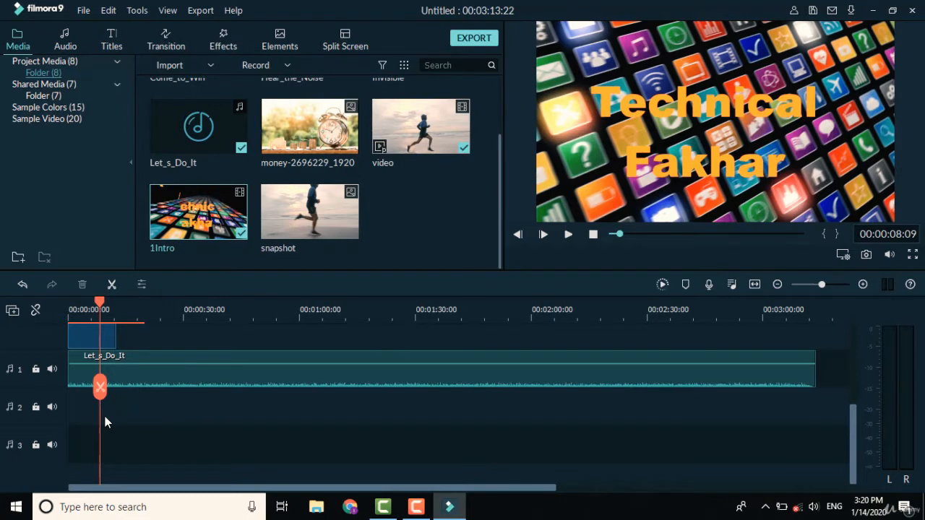
scroll(109, 411, "up", 3)
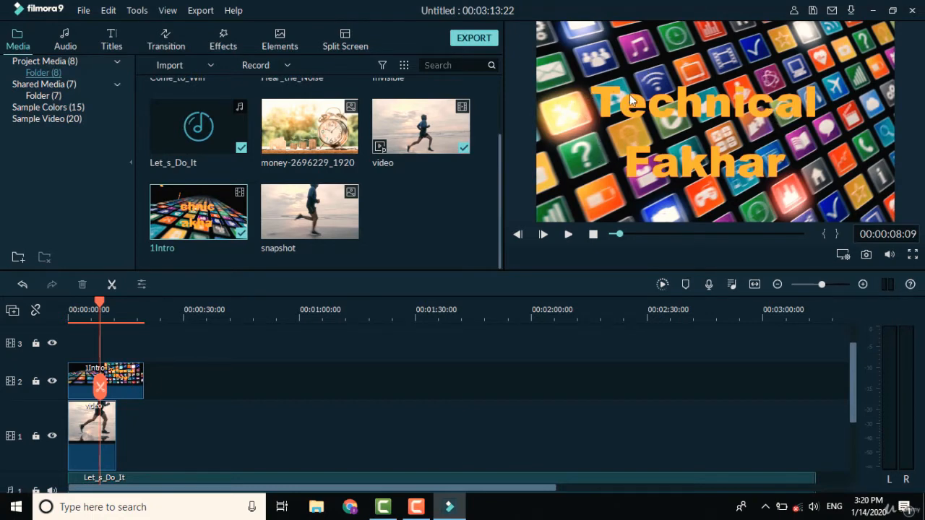
Step: Shrink the 1Intro overlay to about a quarter of the frame width and place it in the picture's upper-left corner
left_click(119, 379)
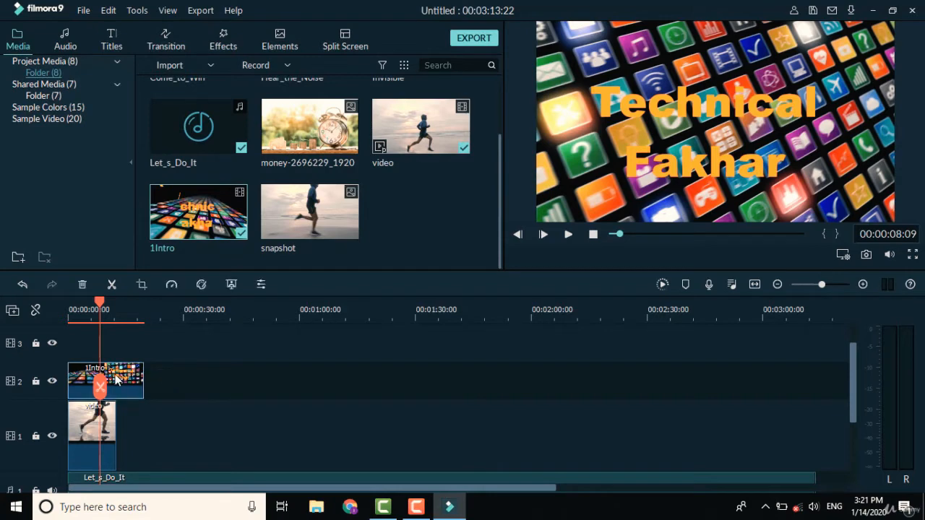
left_click(623, 92)
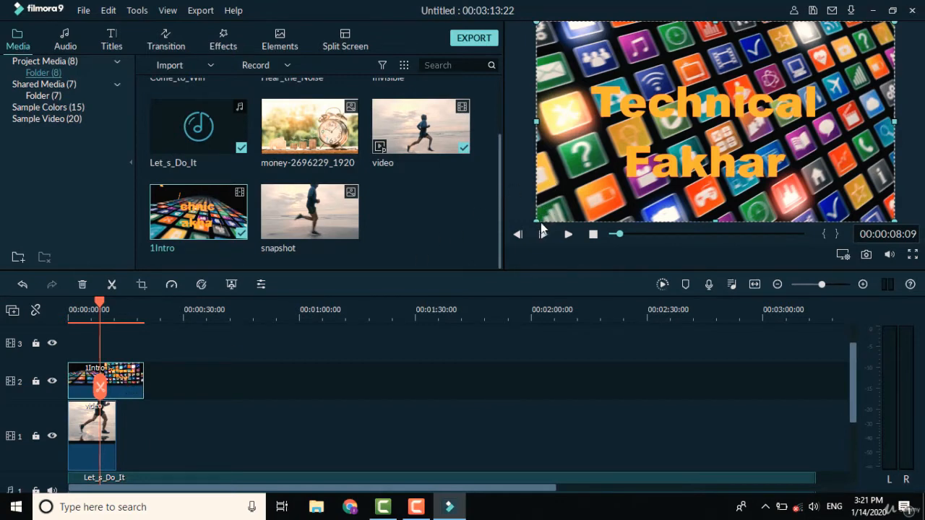
left_click_drag(539, 226, 599, 49)
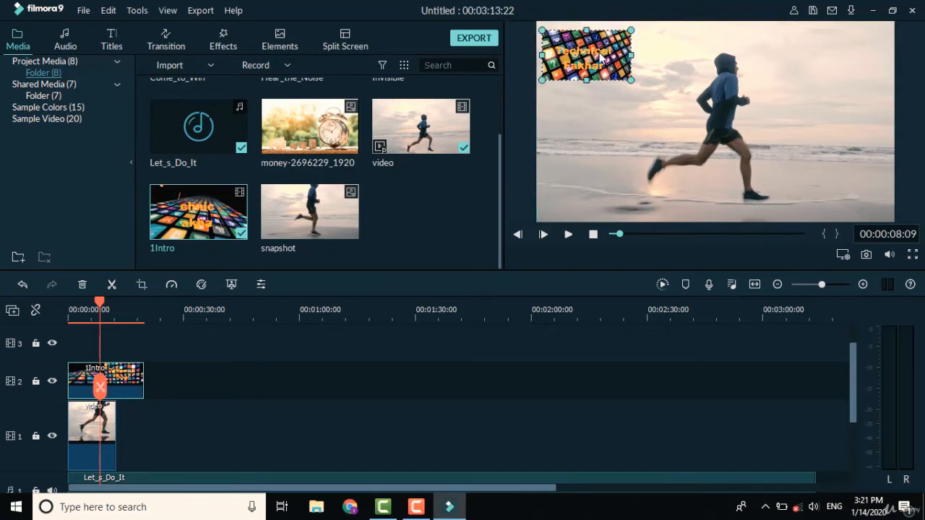
left_click_drag(631, 80, 628, 56)
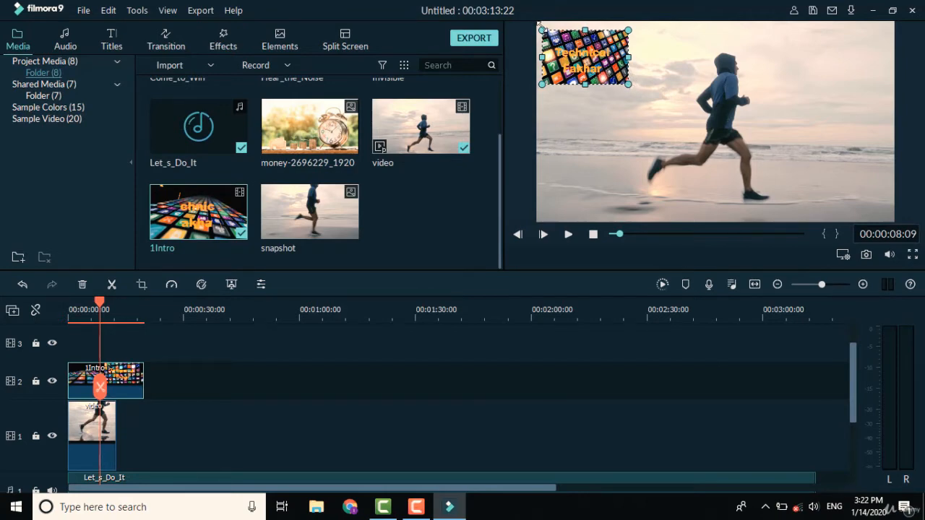
mouse_move(628, 29)
left_mouse_down()
mouse_move(641, 24)
mouse_move(600, 31)
mouse_move(623, 21)
mouse_move(626, 31)
left_mouse_up()
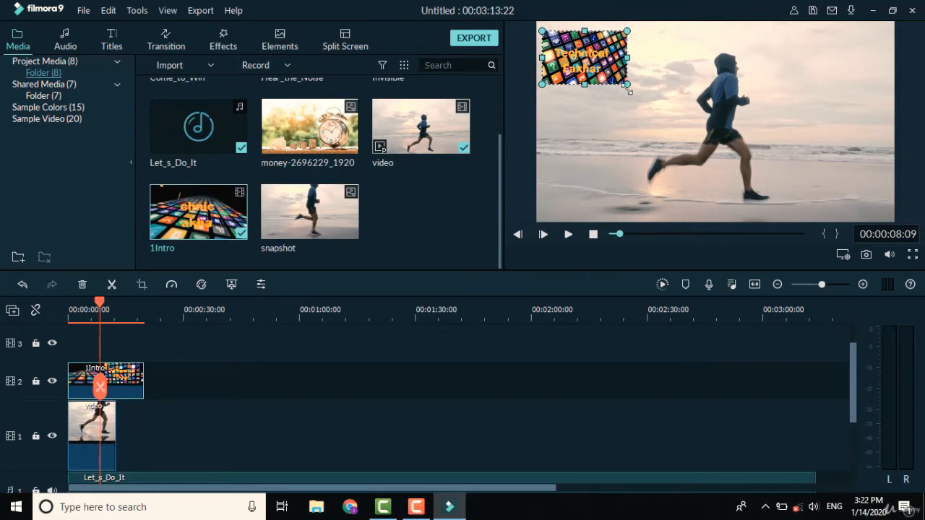
left_click_drag(602, 74, 595, 63)
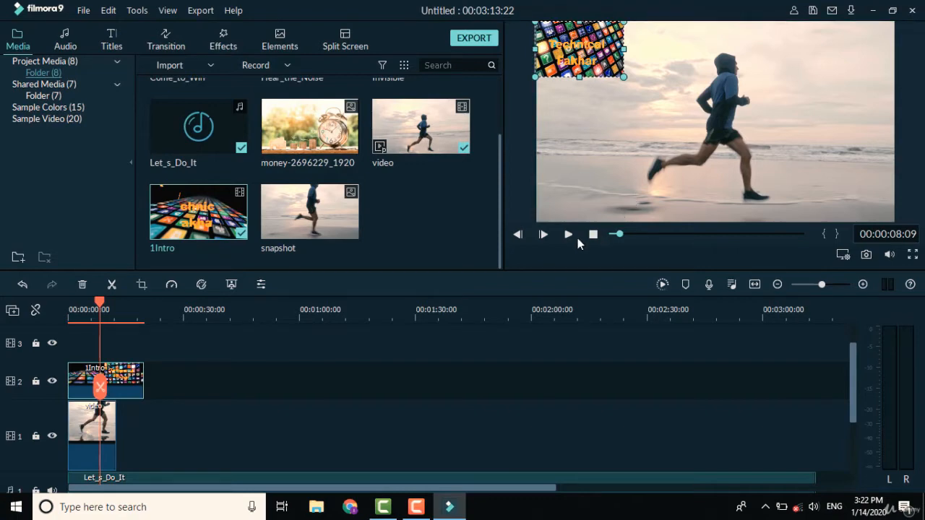
Step: Play a few seconds of the picture-in-picture composition, stop, and return the playhead to 00:00:00:00
left_click(569, 234)
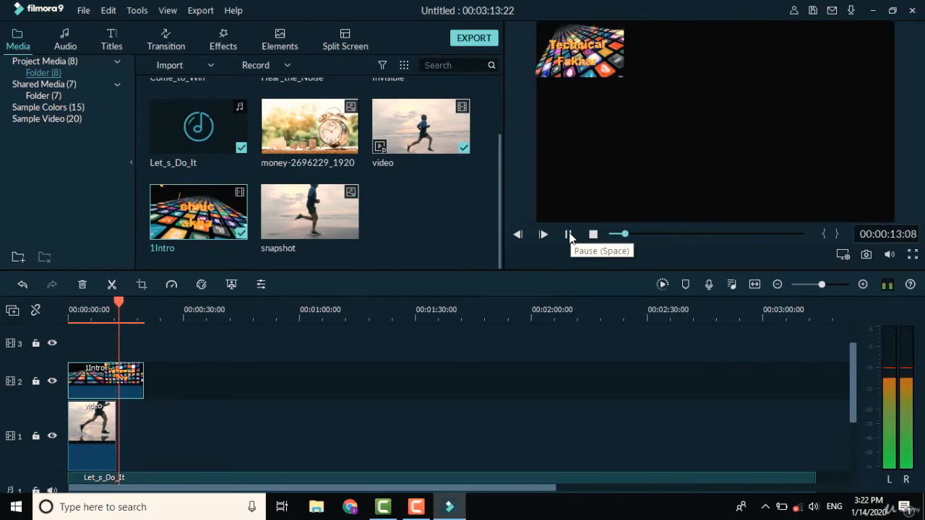
left_click(569, 234)
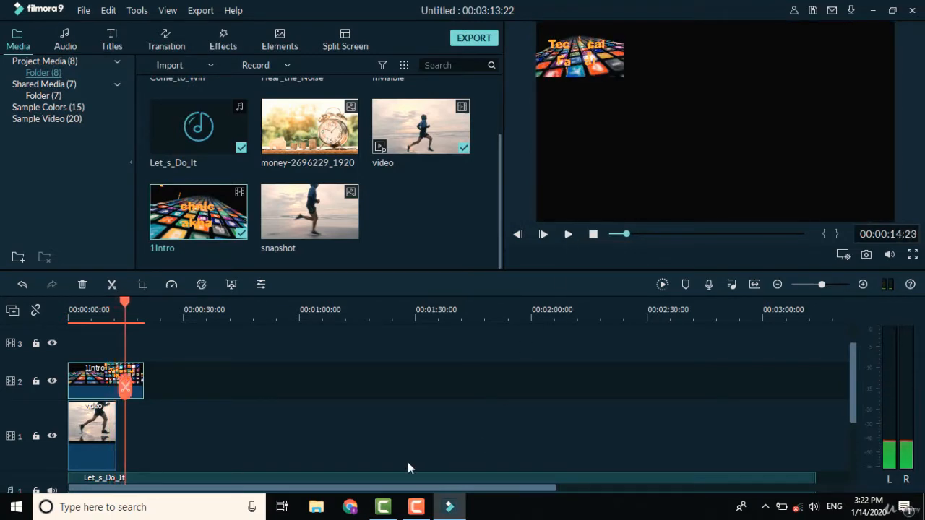
left_click_drag(124, 309, 69, 313)
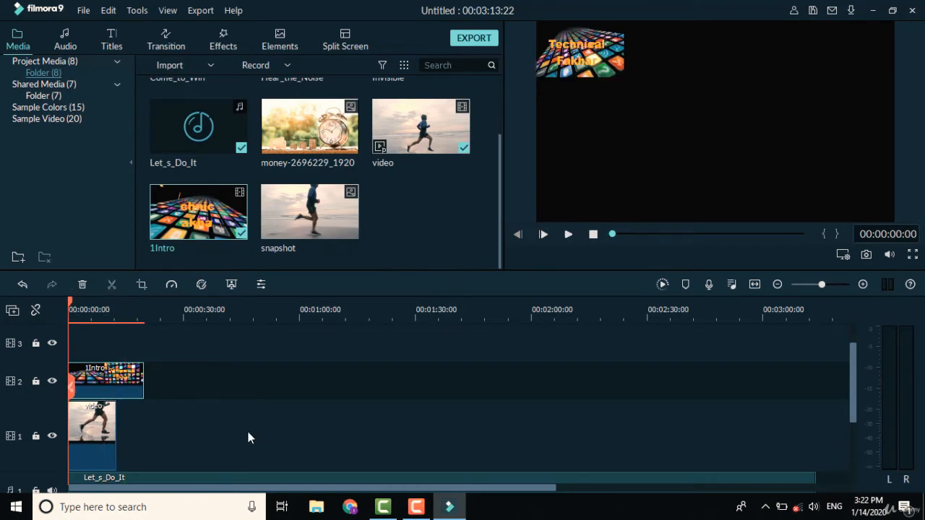
Step: Delete the 1Intro clip from video track 2
scroll(231, 394, "down", 1)
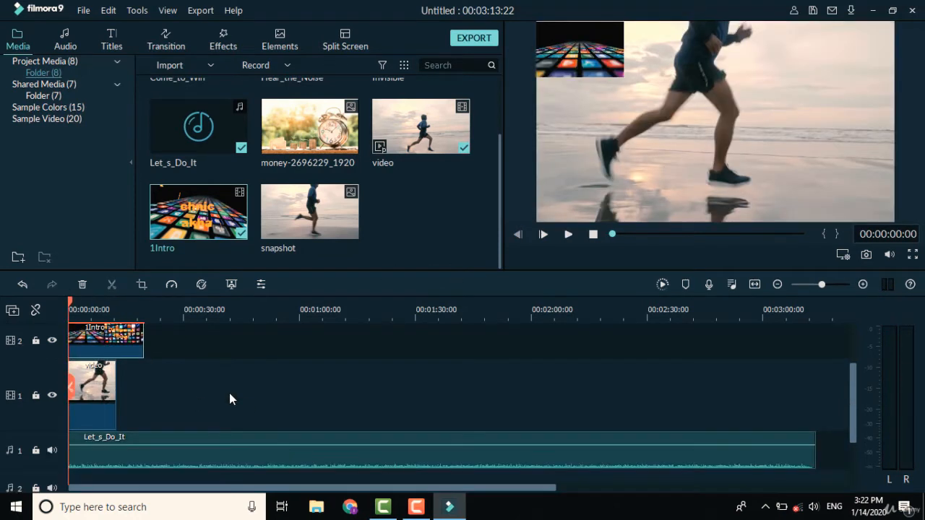
scroll(230, 395, "up", 1)
scroll(230, 395, "down", 1)
left_click(170, 386)
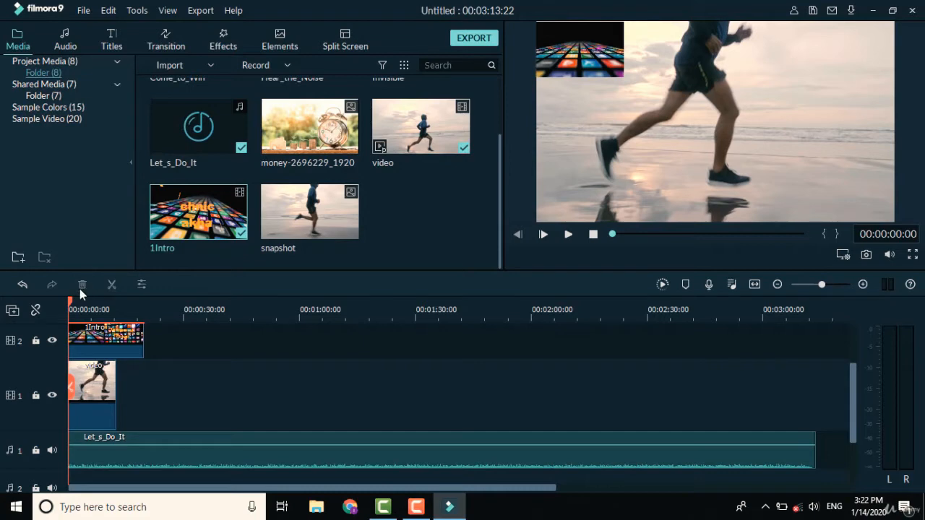
left_click(109, 347)
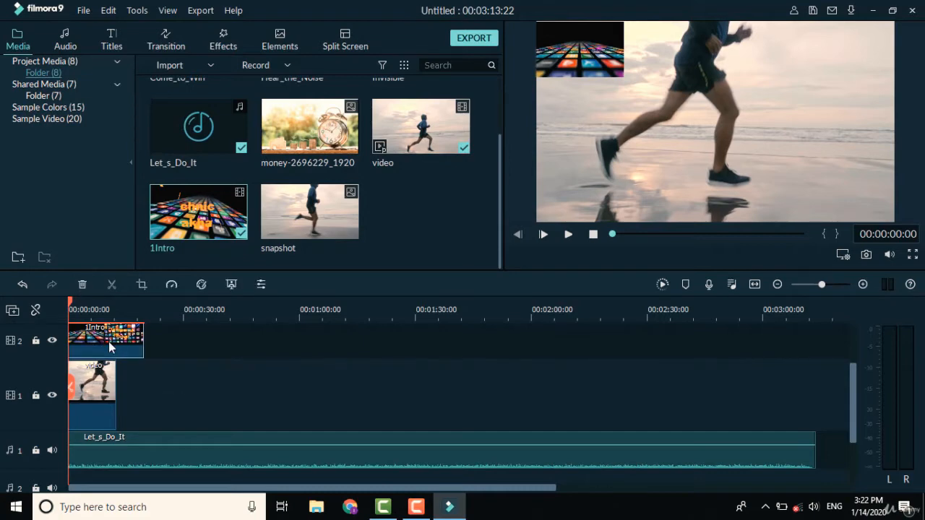
left_click(82, 285)
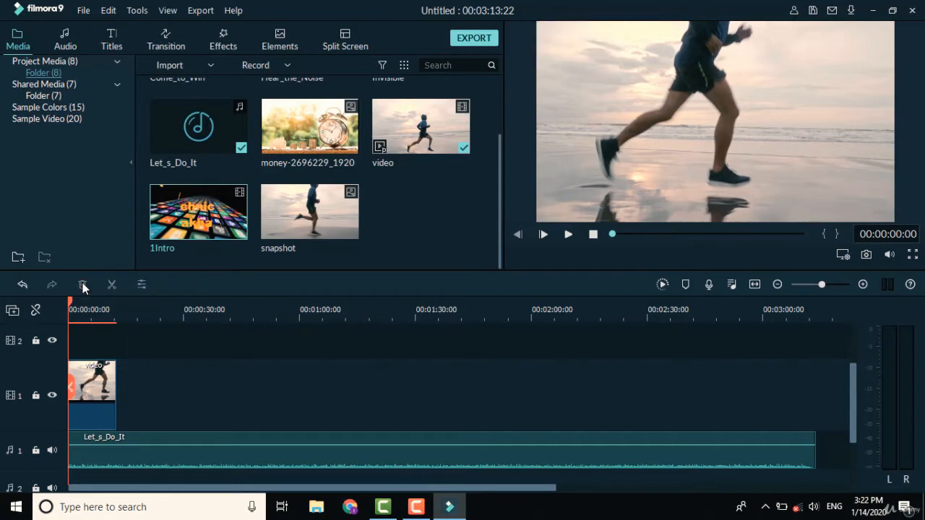
Step: Select the running video clip on track 1 and move the playhead to 00:00:02:02 on an enlarged timeline
left_click(96, 383)
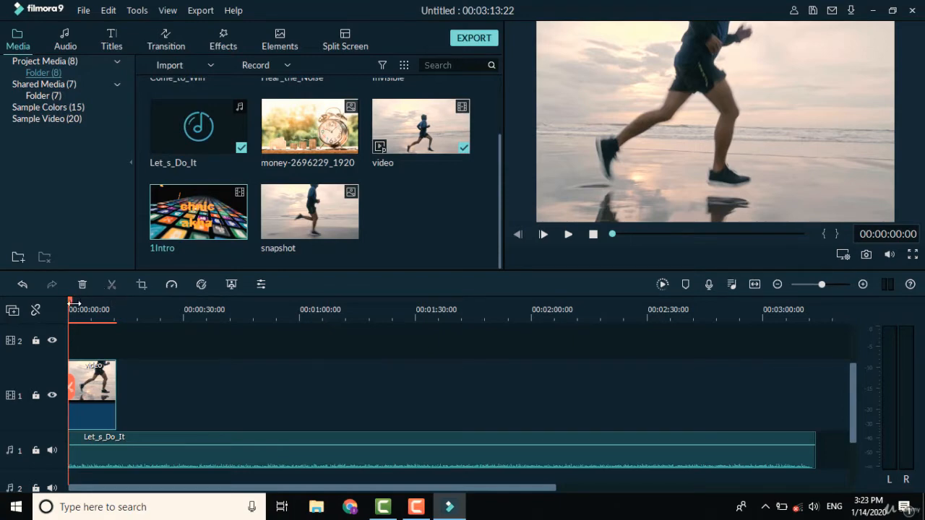
left_click_drag(88, 302, 120, 362)
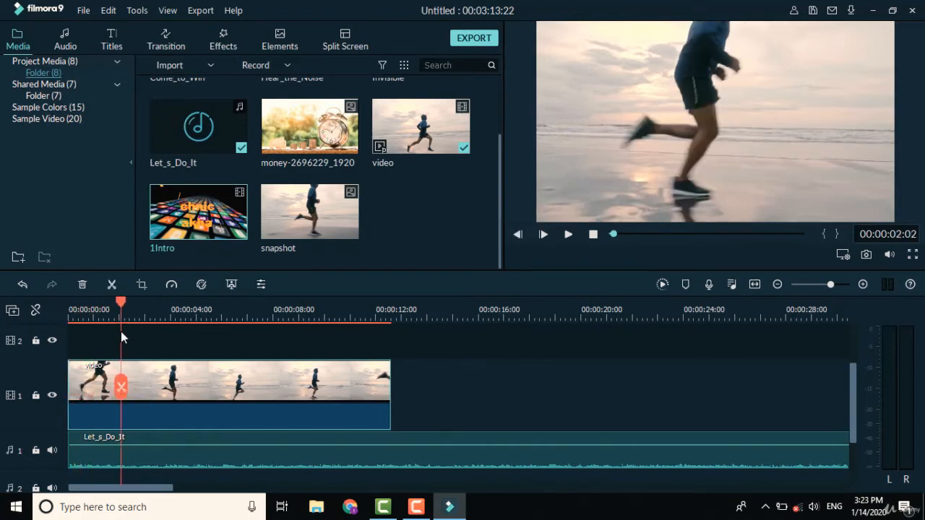
left_click(119, 387)
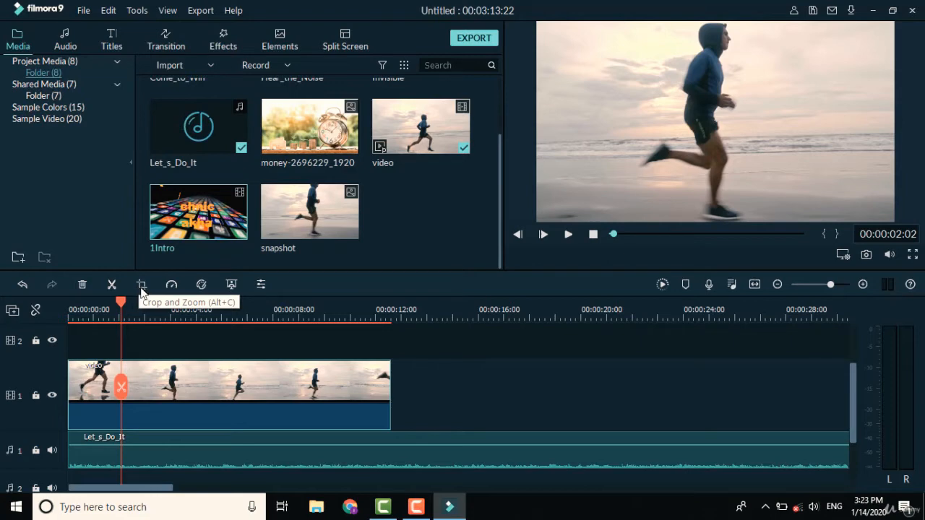
Step: Crop the running video to a 2549 x 1434 area around the runner's legs, keeping the Original Ratio
left_click(141, 286)
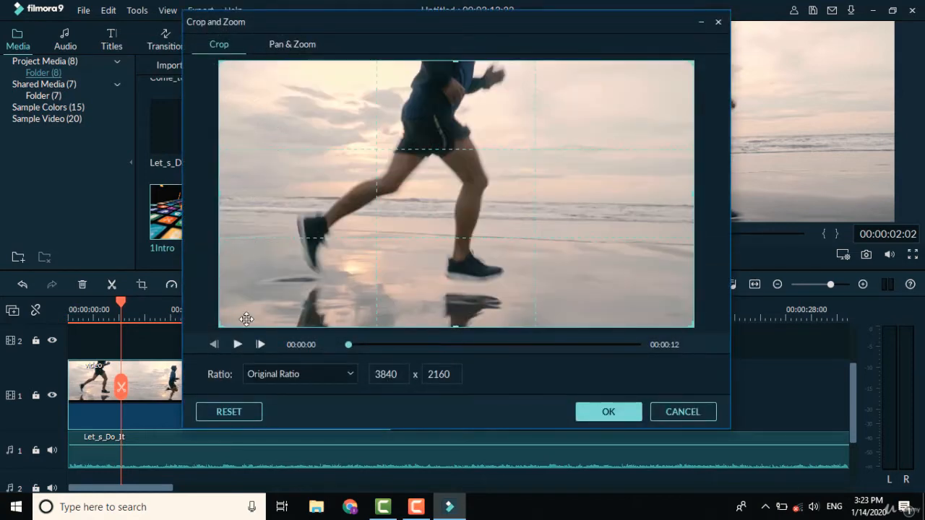
left_click_drag(218, 325, 380, 225)
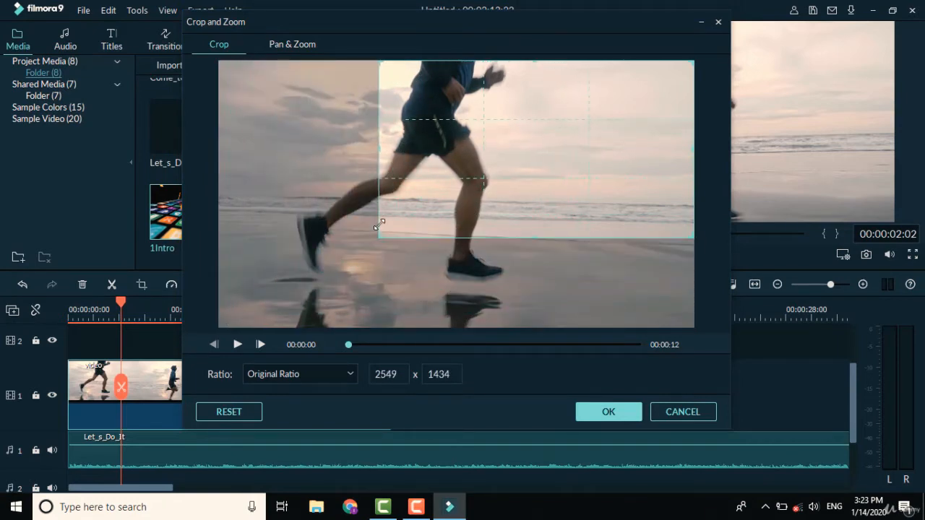
left_click_drag(523, 157, 411, 208)
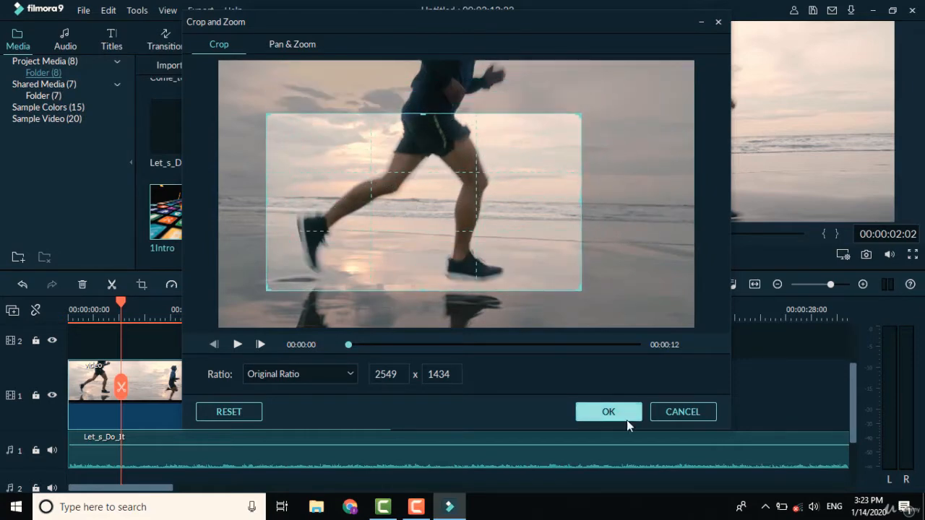
left_click(349, 373)
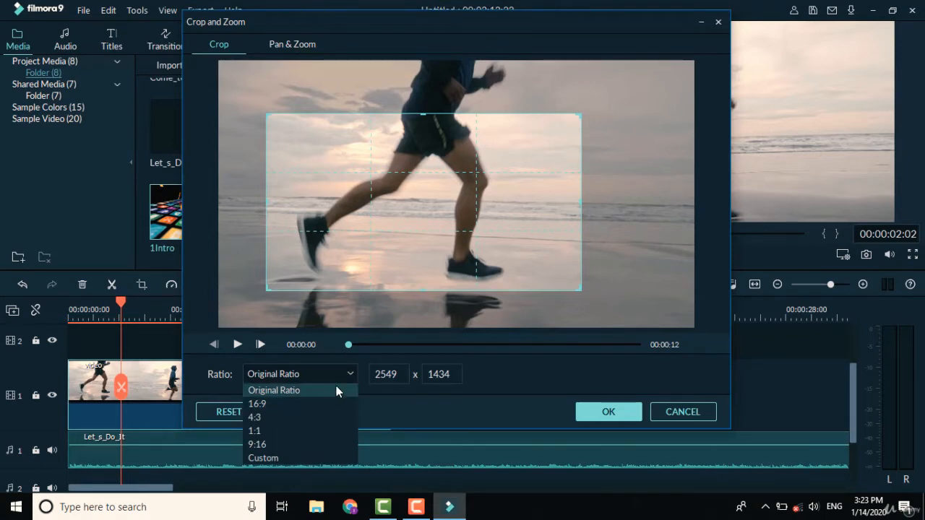
left_click(269, 374)
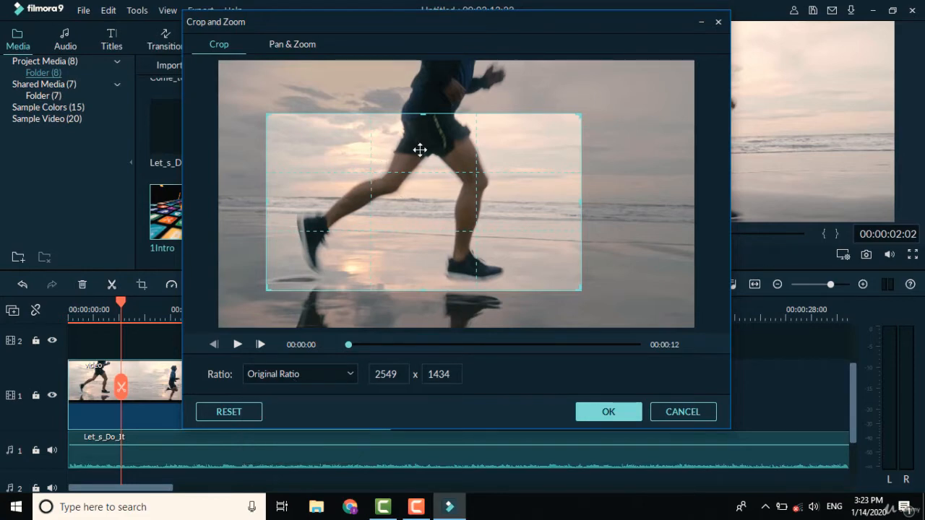
left_click(596, 415)
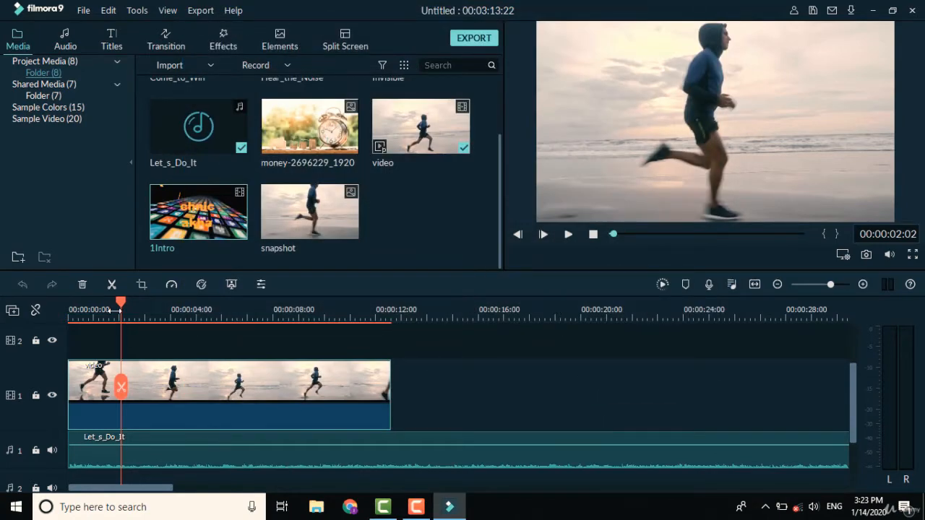
Step: Play the cropped clip from the start to its end, stop, and return the playhead to 00:00:00:00
left_click_drag(121, 306, 69, 311)
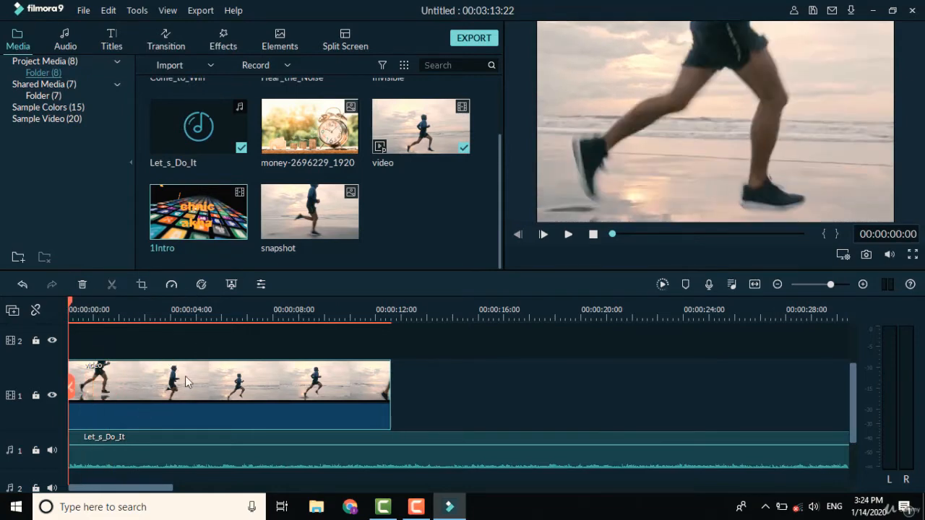
left_click(567, 235)
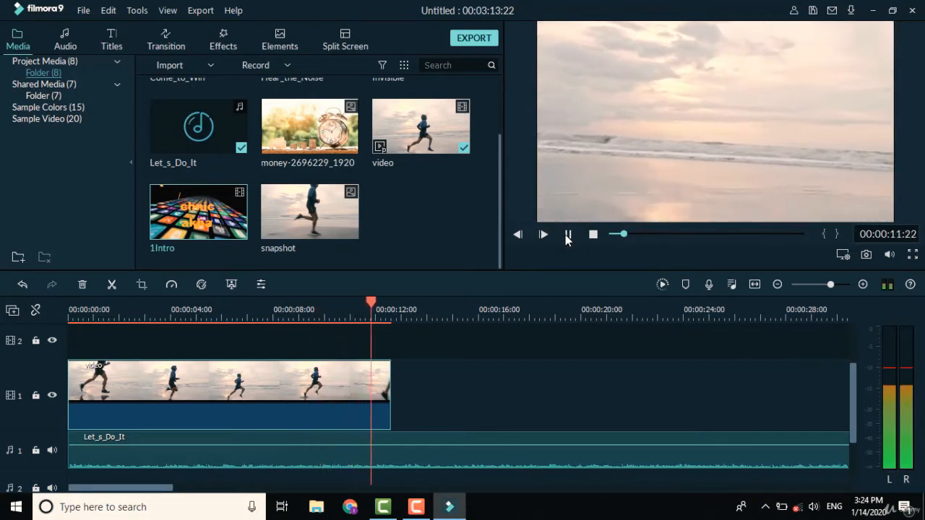
left_click(563, 237)
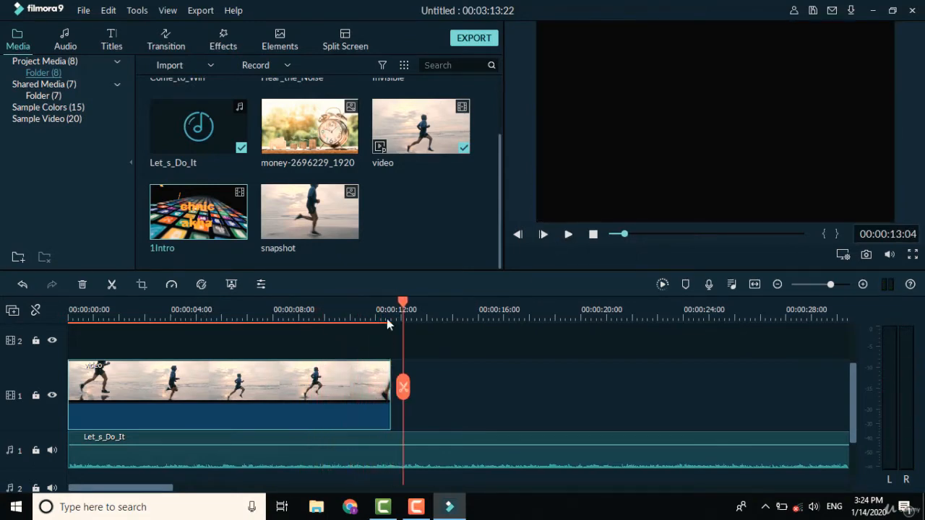
left_click_drag(402, 302, 43, 347)
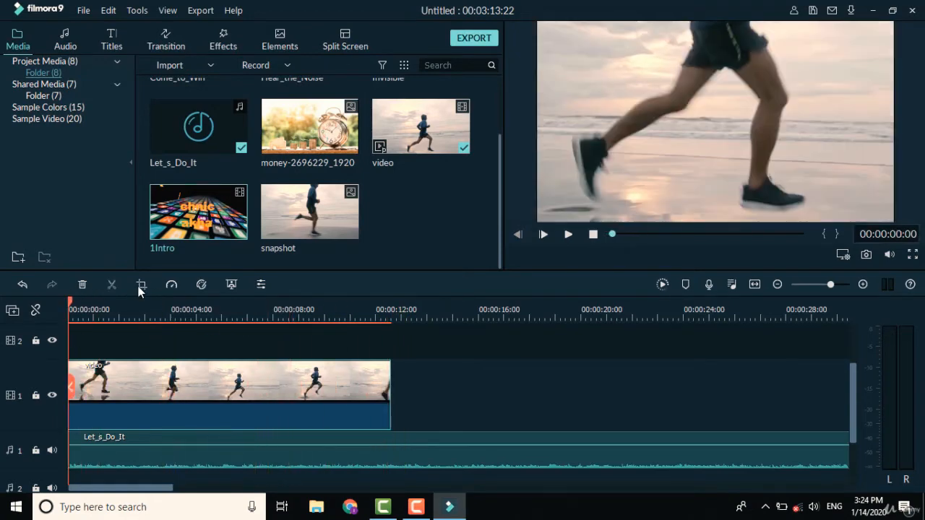
Step: Reopen Crop and Zoom for the running video and expand the crop area back to the full 3840 x 2160 frame
left_click(141, 286)
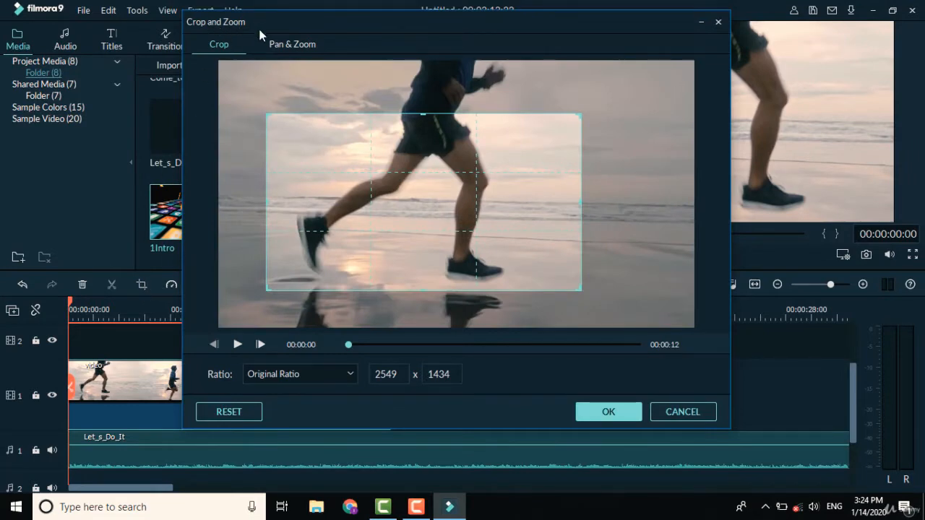
left_click(292, 46)
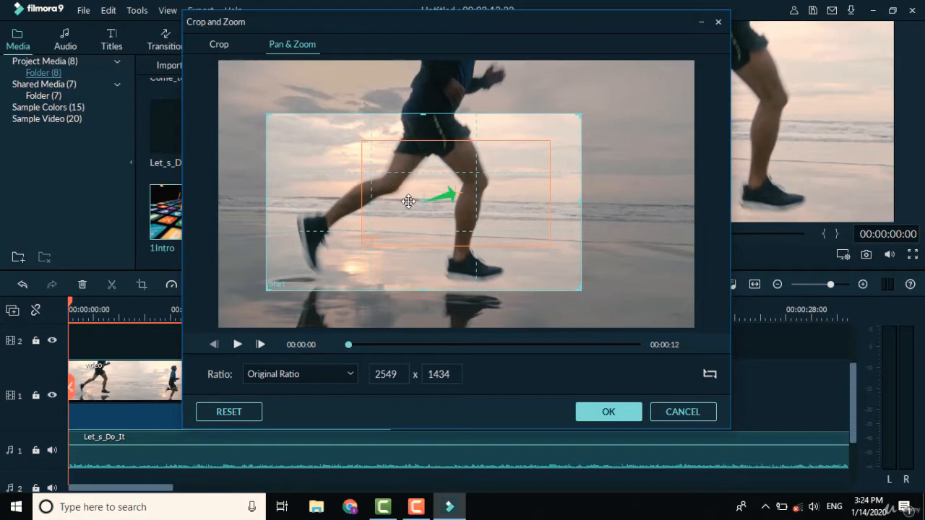
left_click(220, 47)
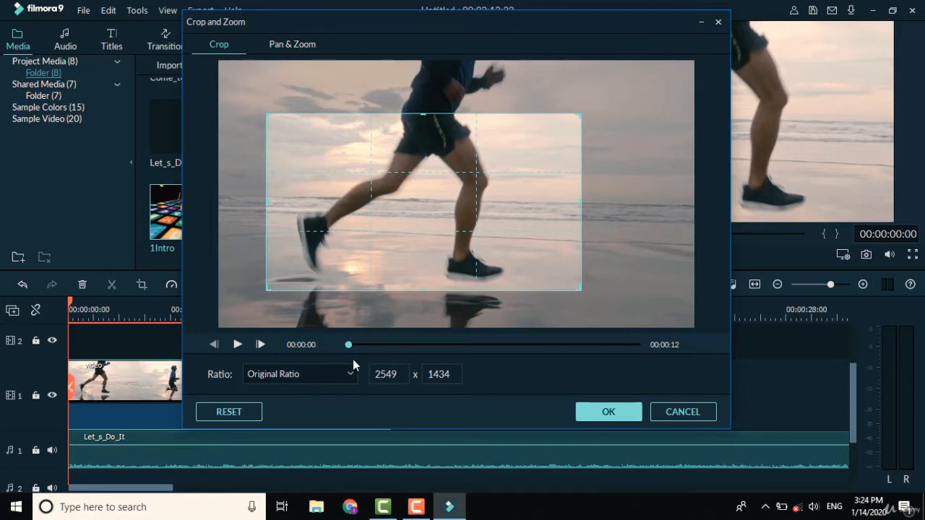
left_click_drag(273, 288, 225, 316)
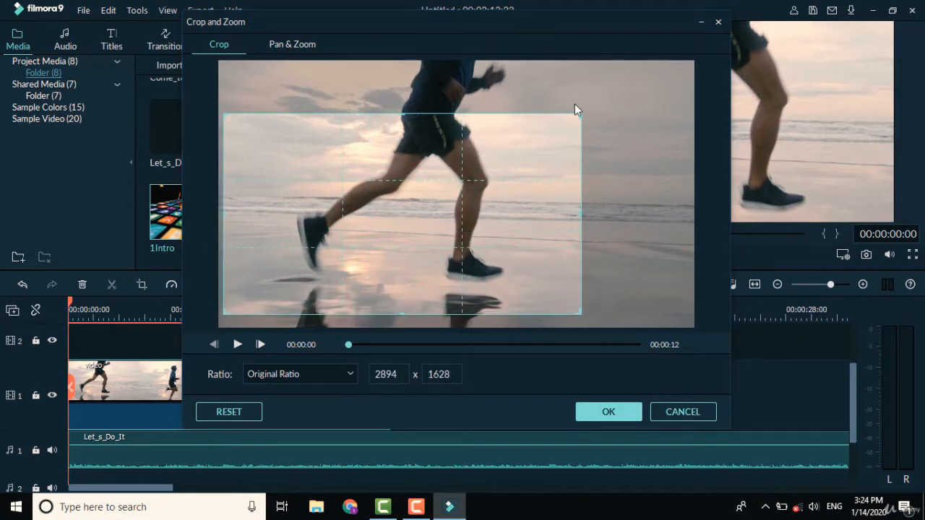
left_click_drag(580, 118, 693, 68)
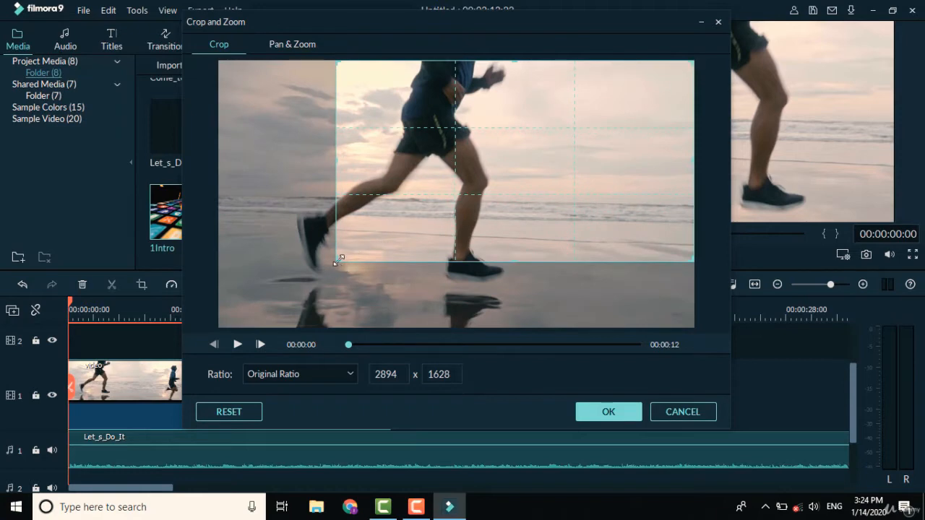
left_click_drag(337, 263, 204, 332)
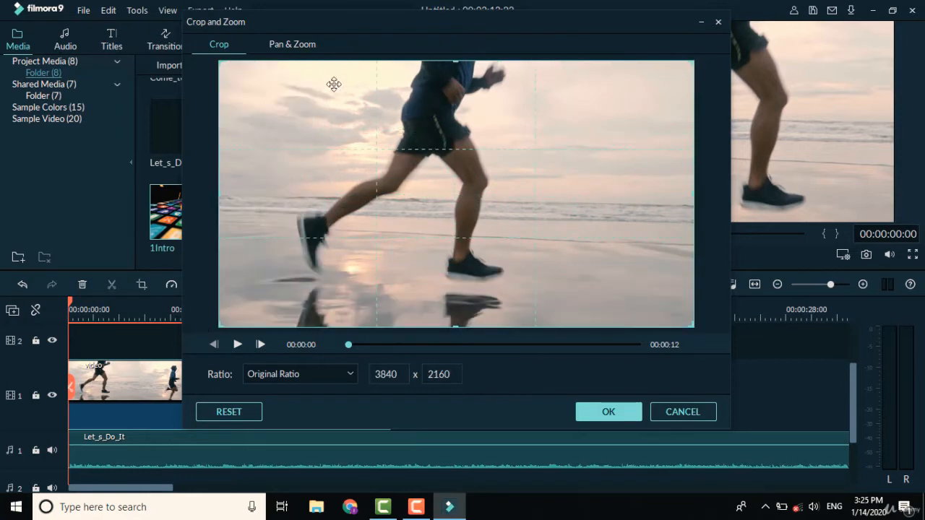
Step: Apply a Pan & Zoom from the full frame to a 2231 x 1255 end frame placed around the runner's legs
left_click(288, 45)
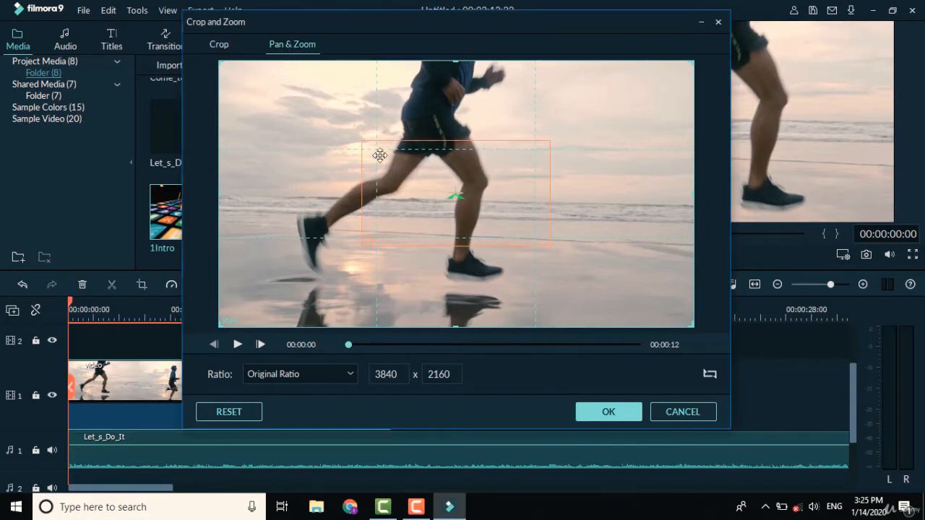
left_click(495, 165)
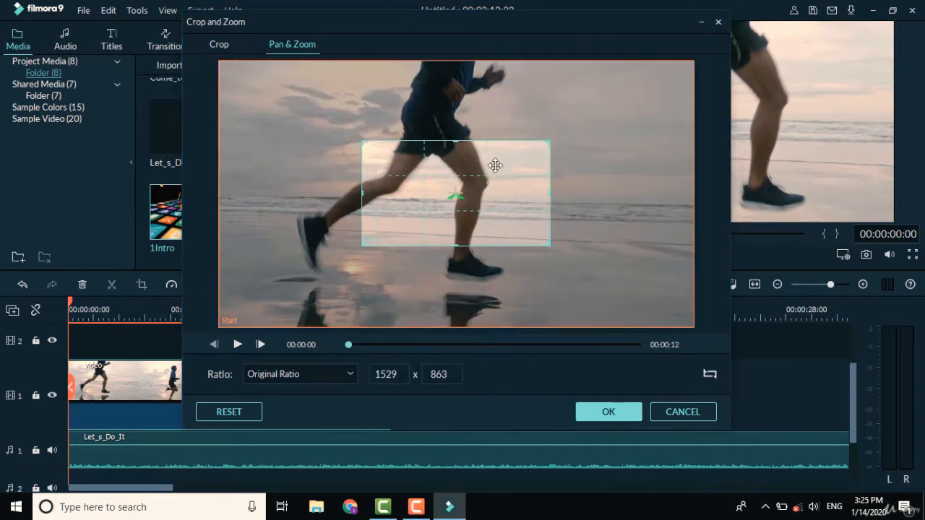
left_click_drag(364, 246, 316, 272)
left_click(551, 143)
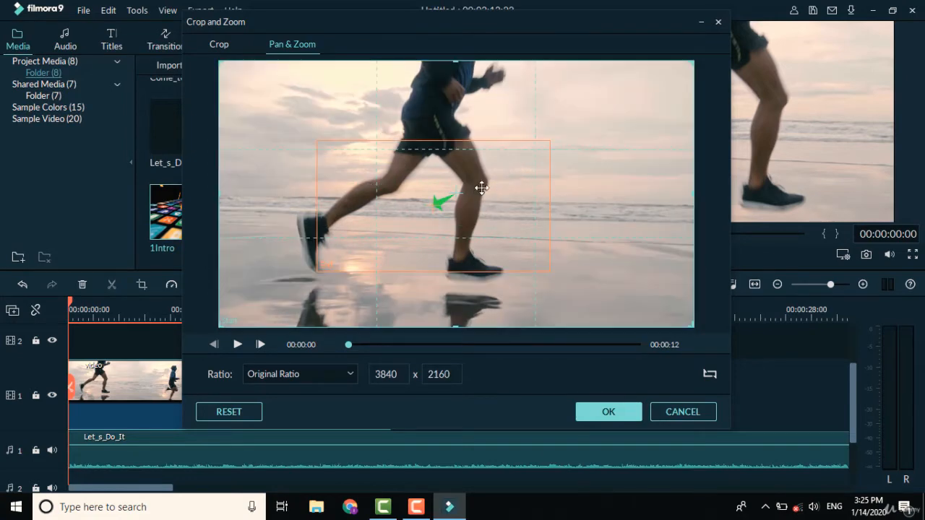
left_click(493, 199)
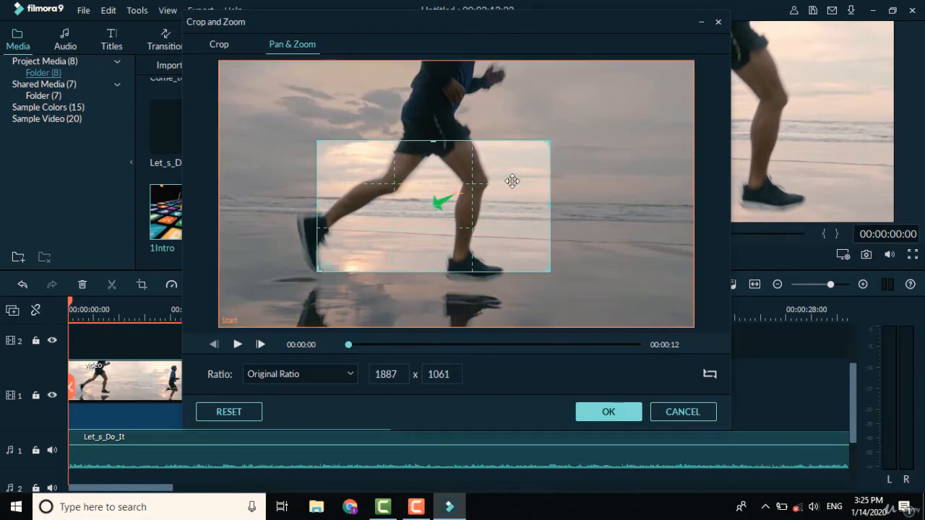
left_click_drag(552, 140, 562, 109)
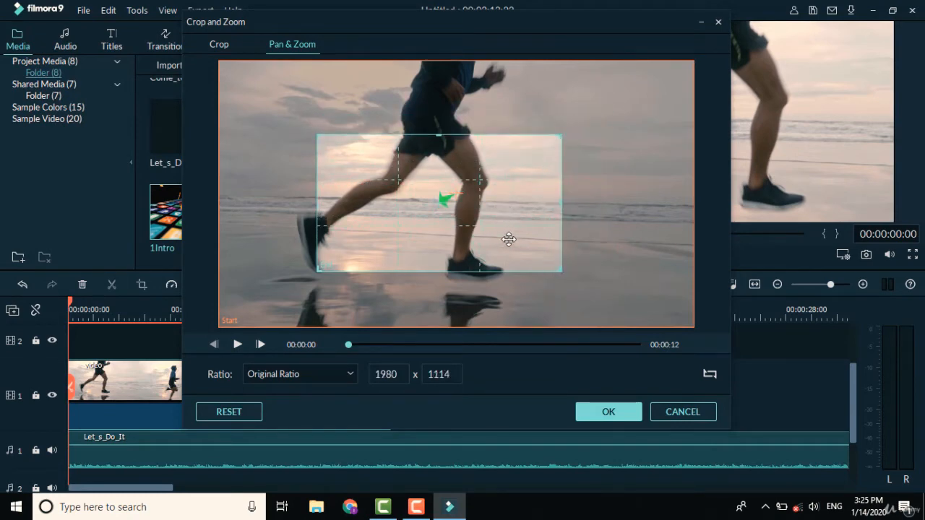
left_click(513, 193)
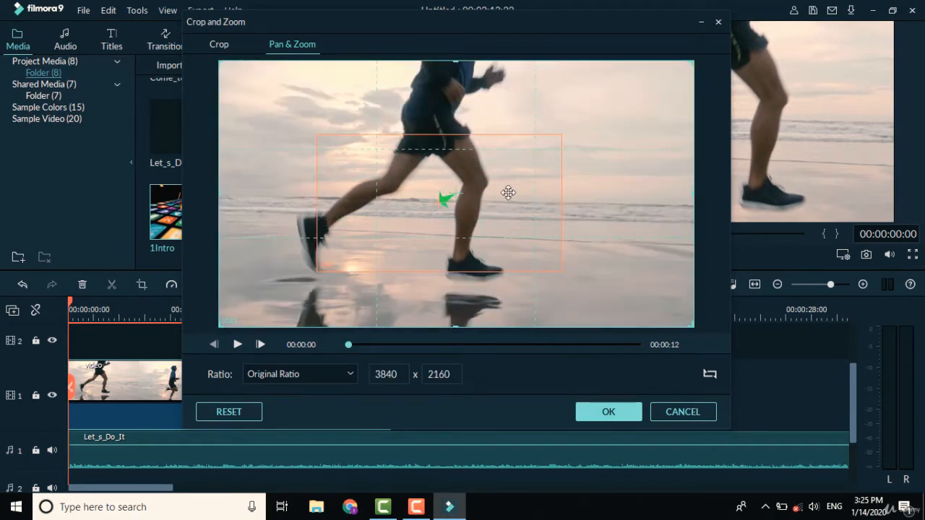
left_click(500, 182)
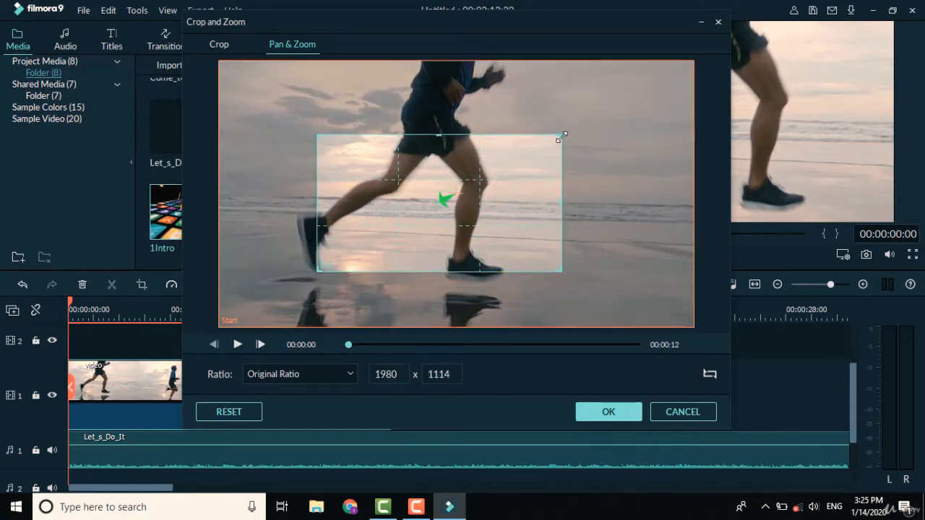
left_click_drag(561, 137, 591, 99)
mouse_move(525, 182)
left_mouse_down()
mouse_move(513, 185)
mouse_move(510, 176)
mouse_move(502, 189)
mouse_move(533, 181)
left_mouse_up()
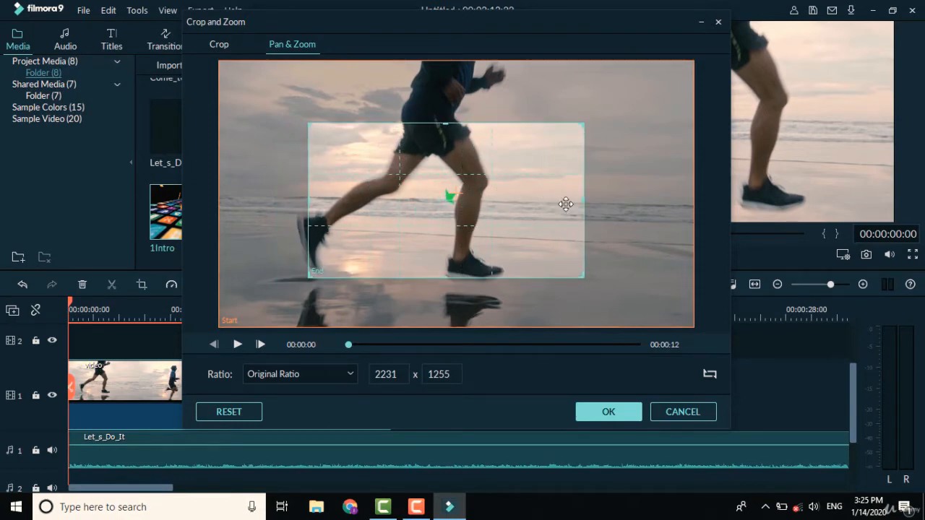
left_click(609, 412)
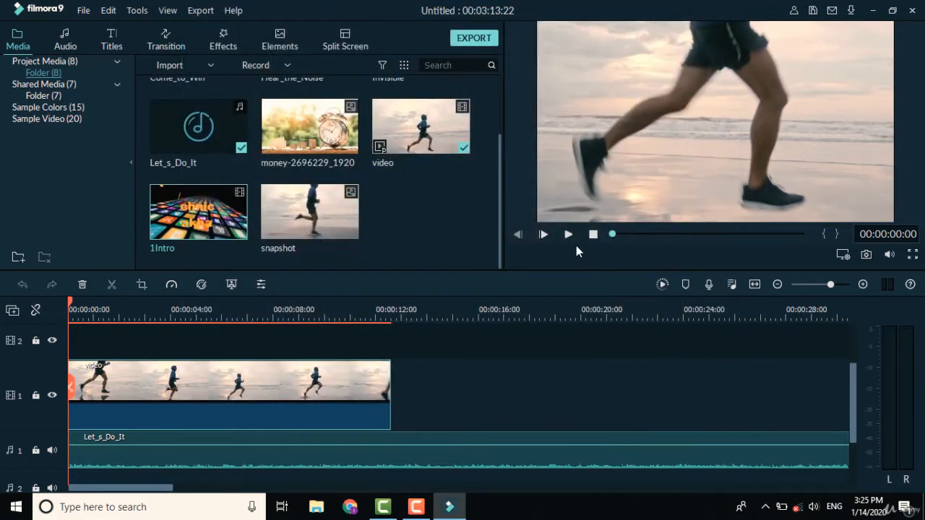
Step: Play the clip to preview the pan-and-zoom motion, stop, and return the playhead to 00:00:00:00
left_click(568, 234)
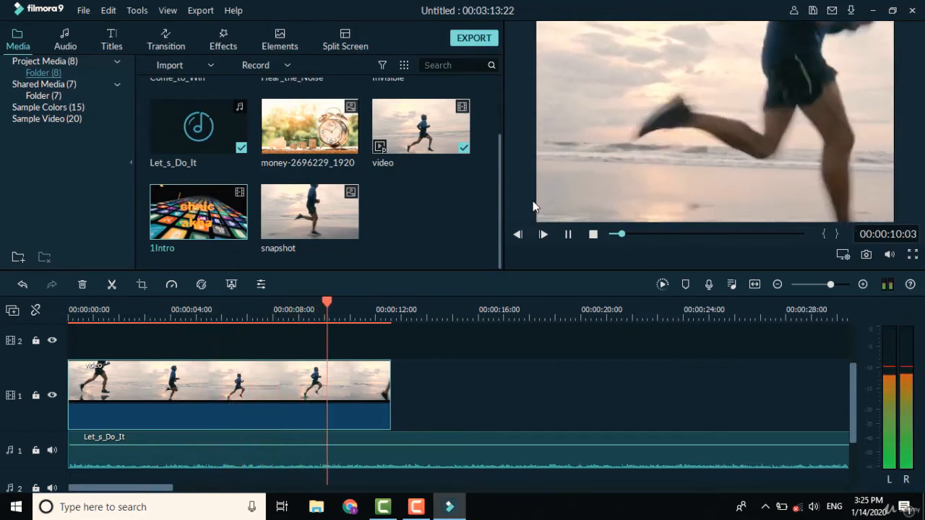
left_click(568, 237)
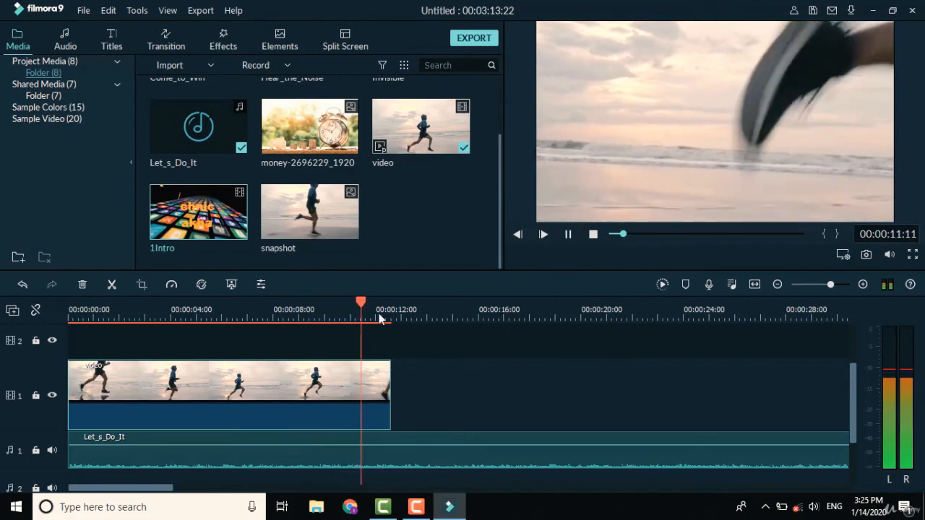
left_click_drag(360, 301, 133, 322)
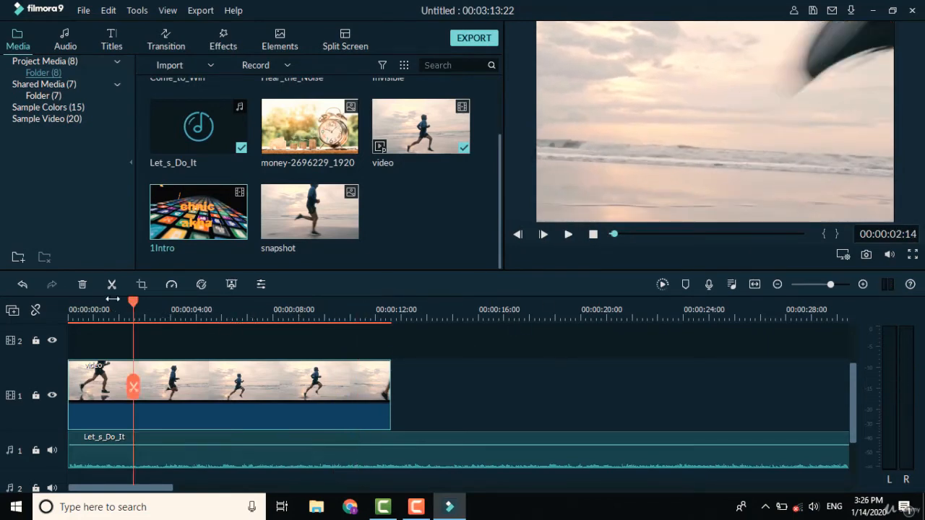
left_click_drag(132, 303, 10, 324)
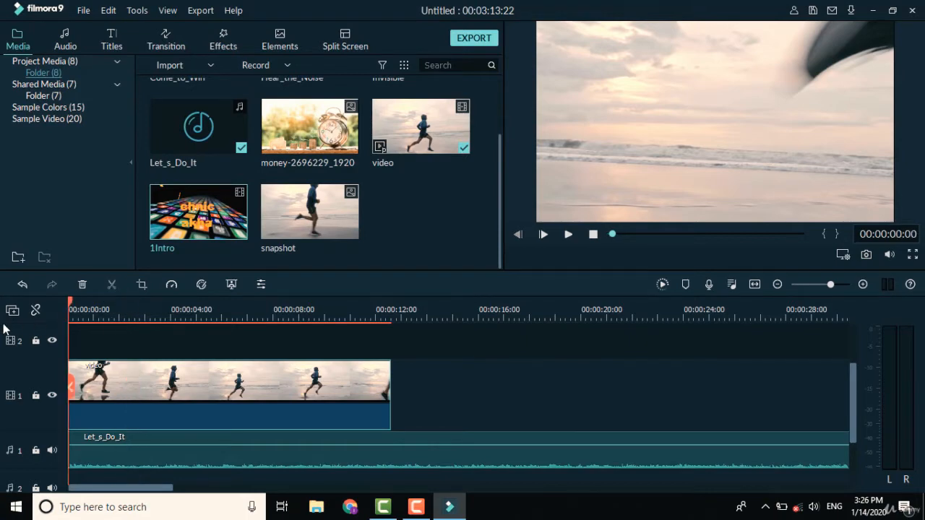
Step: Review the clip's Pan & Zoom start and end frames and close the dialog without changes
left_click(142, 286)
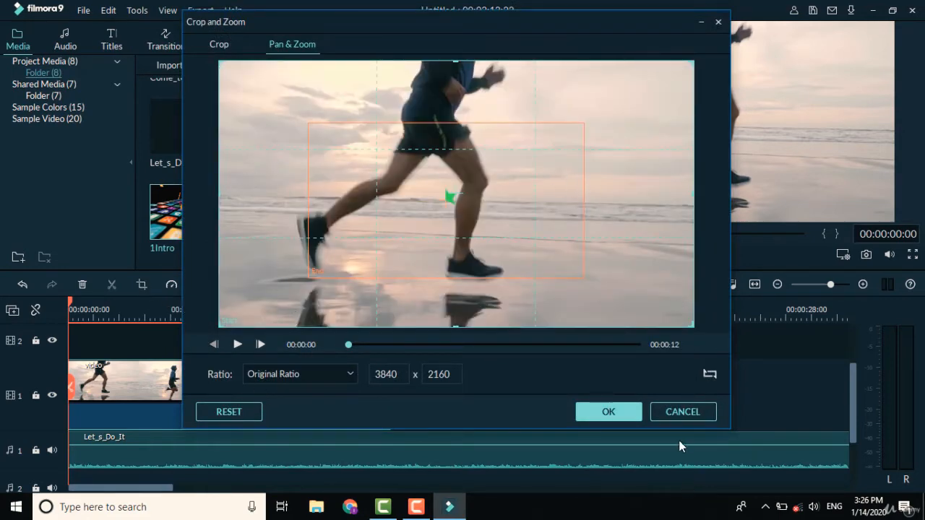
left_click(672, 414)
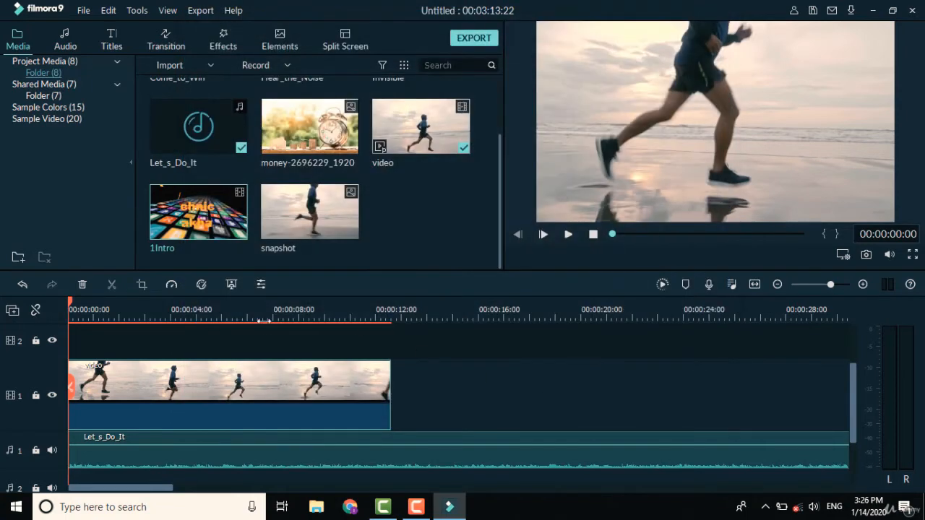
Step: Review the Slow and Fast speed options for the running video and set the clip to play in reverse
left_click(171, 285)
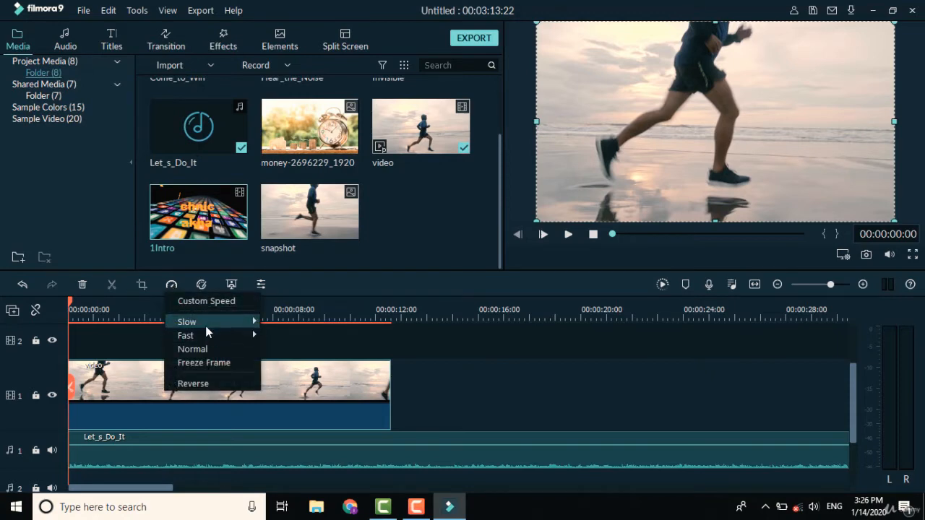
mouse_move(206, 326)
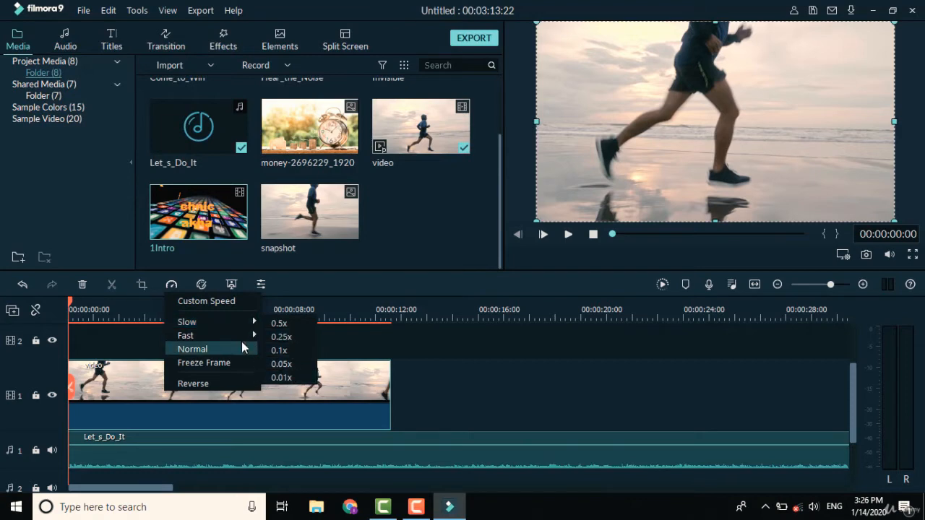
mouse_move(232, 337)
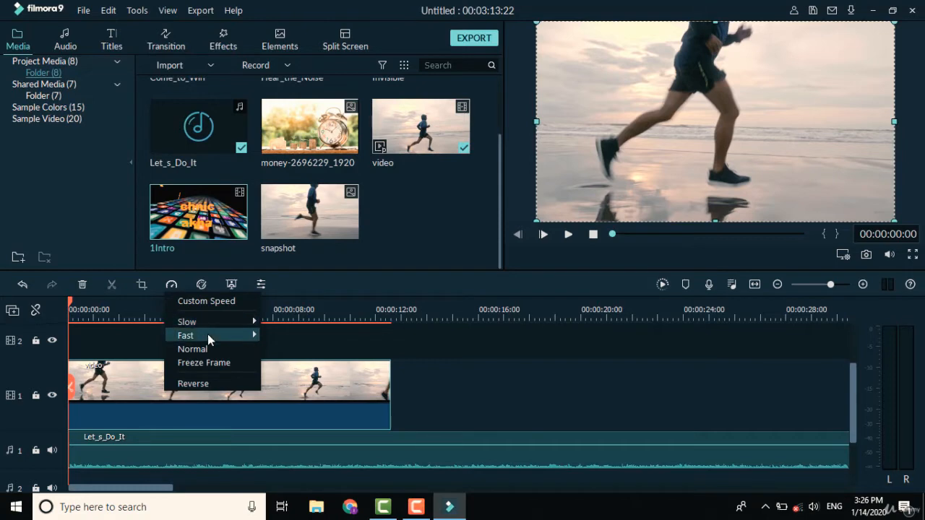
left_click(207, 385)
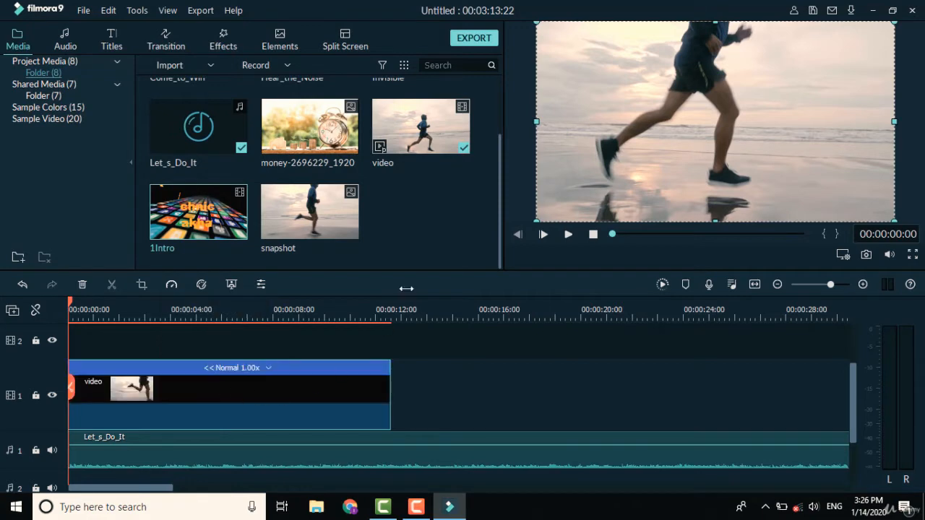
Step: Preview the reversed running clip and undo its reverse playback
left_click(567, 236)
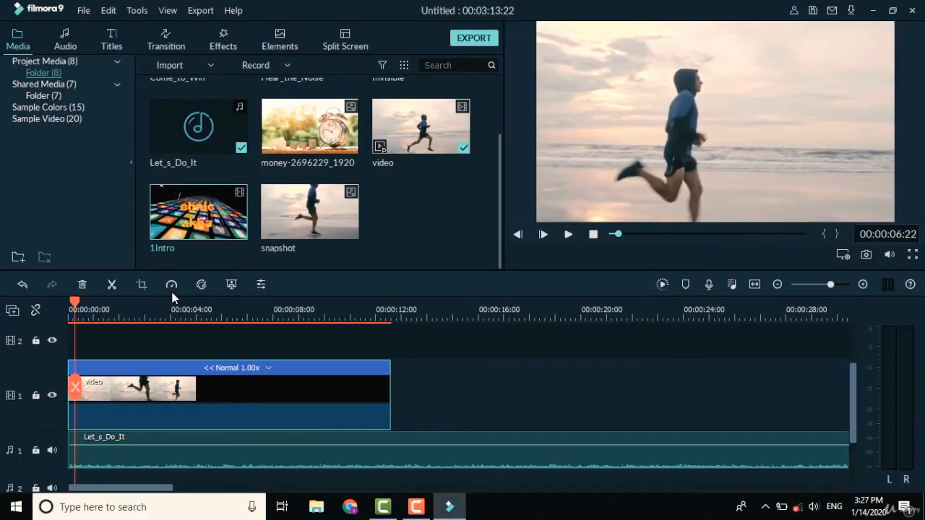
key("ctrl+z")
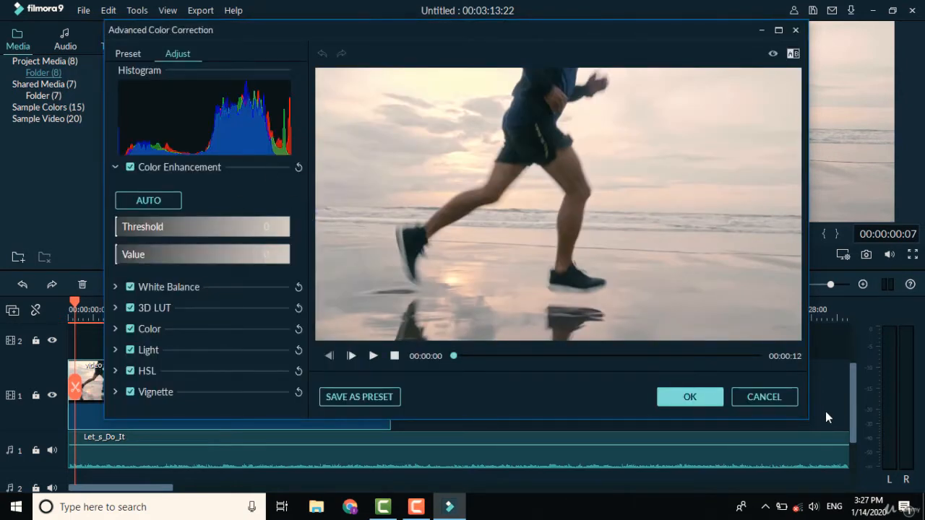
Step: Close the color correction dialog without changes and delete the running video from the timeline
left_click(783, 397)
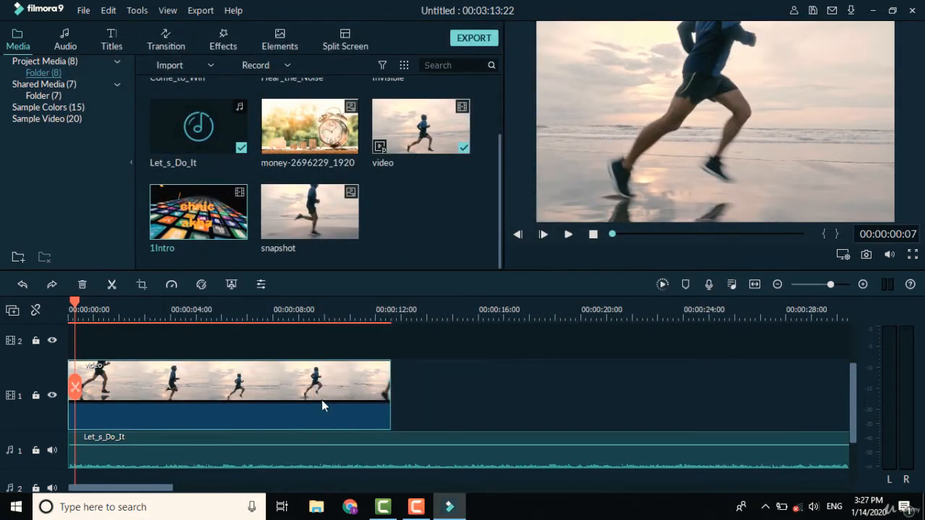
key("Delete")
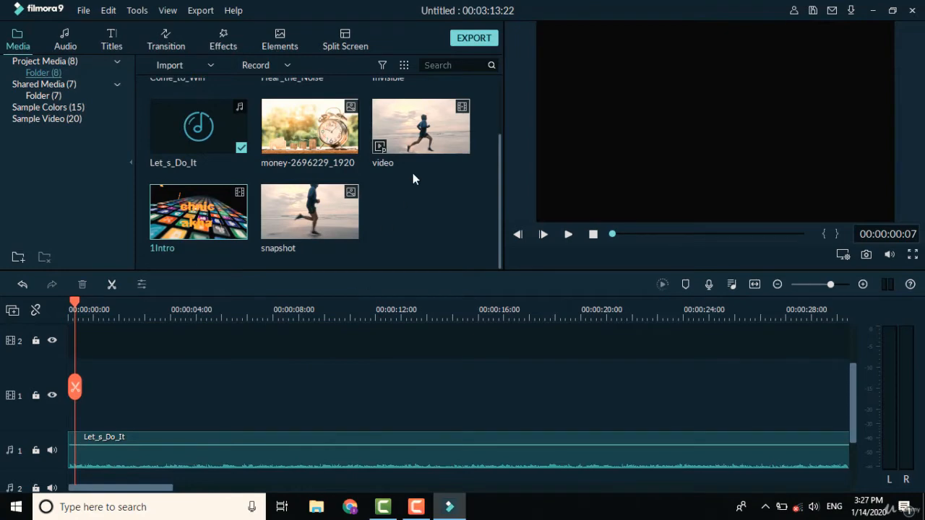
Step: Start importing media files and open the folder of copyright-free pictures and videos
scroll(164, 87, "up", 2)
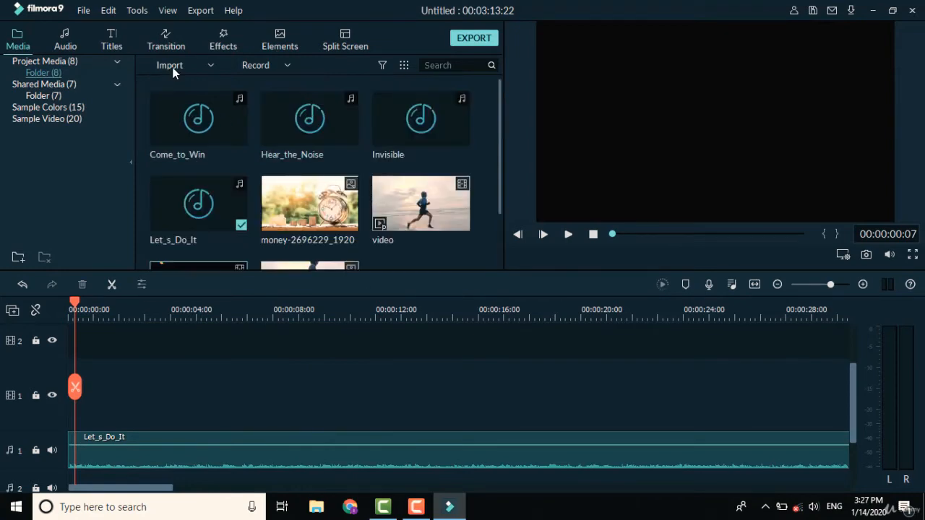
left_click(174, 66)
left_click(181, 81)
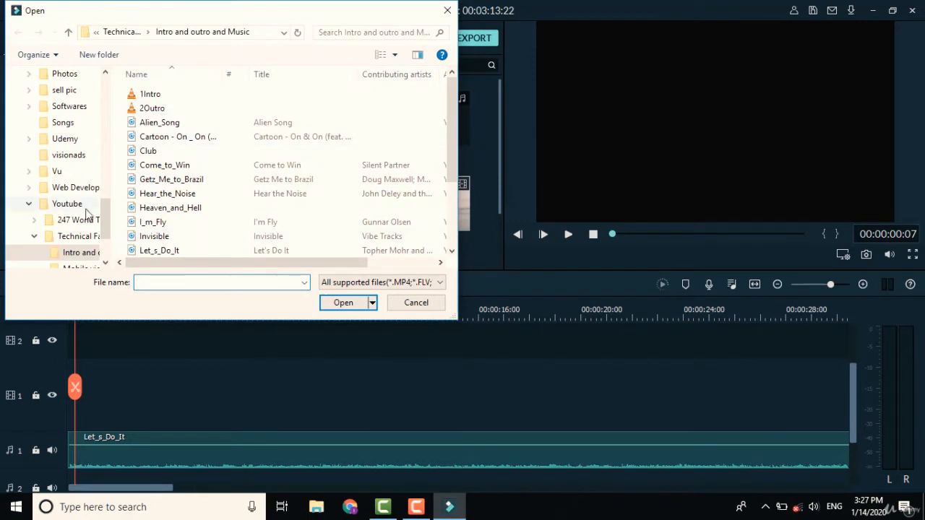
left_click_drag(106, 221, 111, 188)
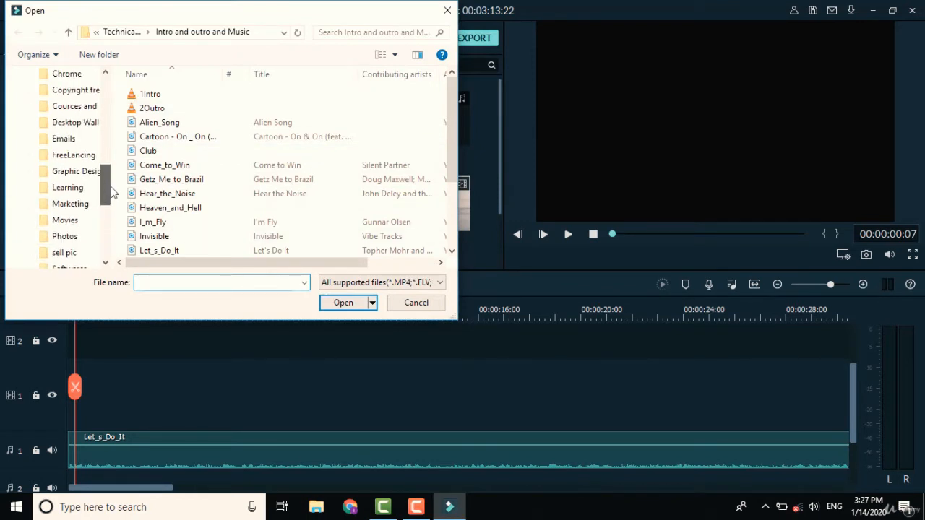
left_click(80, 90)
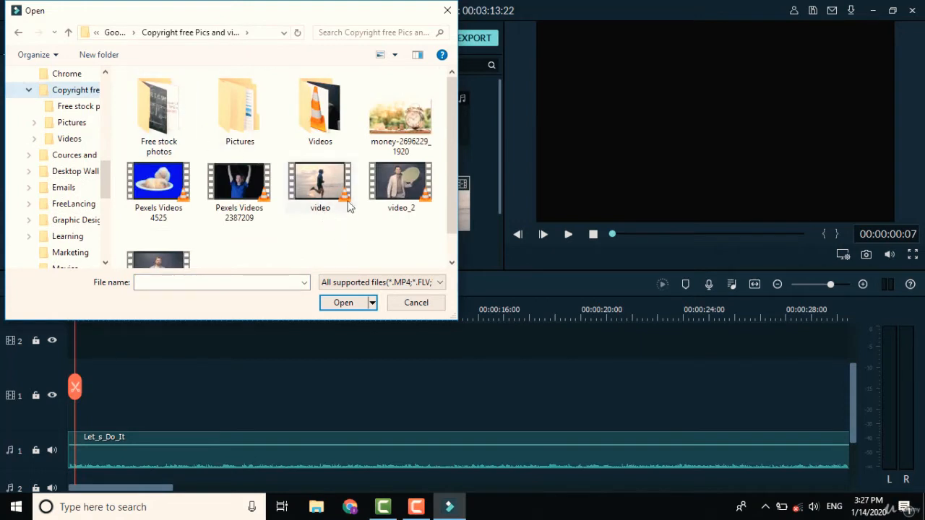
Step: Browse the Videos folder and its Working on pc subfolder for a suitable clip, and return to the parent folder
scroll(194, 246, "down", 1)
scroll(194, 246, "up", 1)
double_click(330, 123)
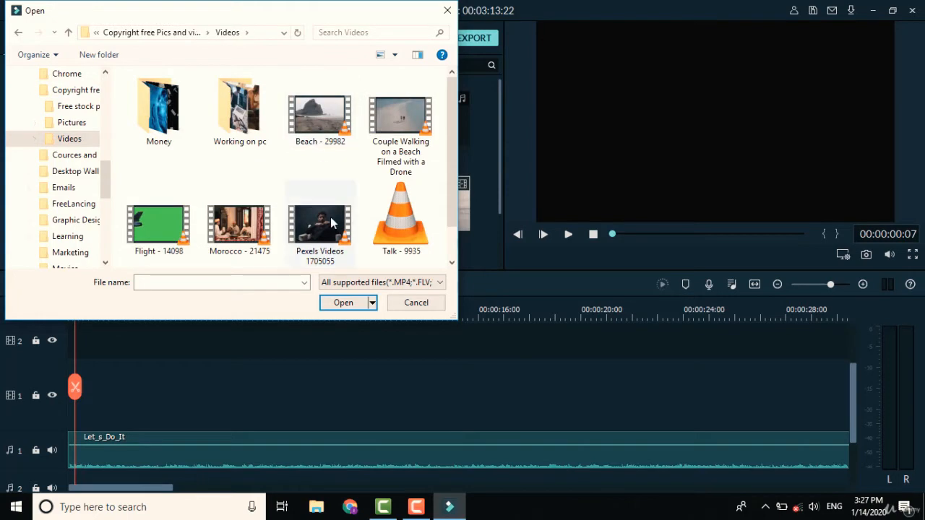
scroll(344, 210, "down", 1)
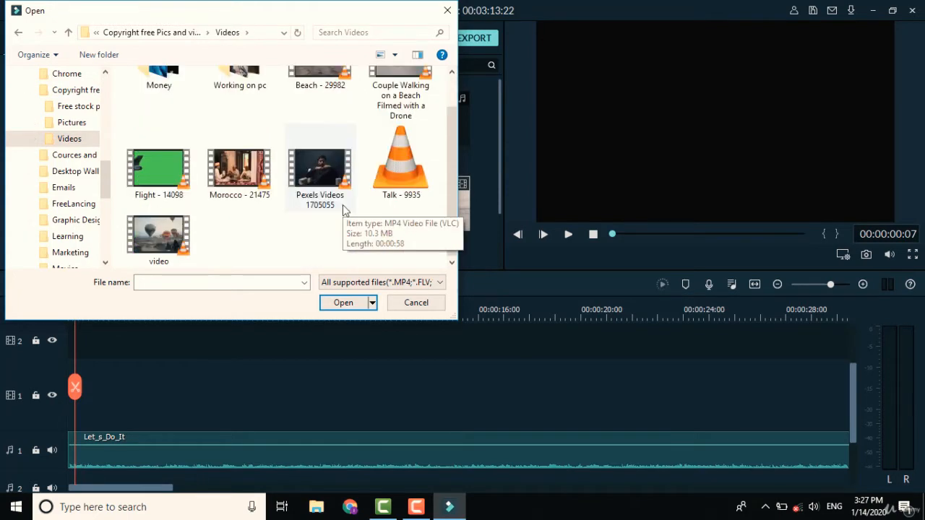
scroll(344, 209, "up", 1)
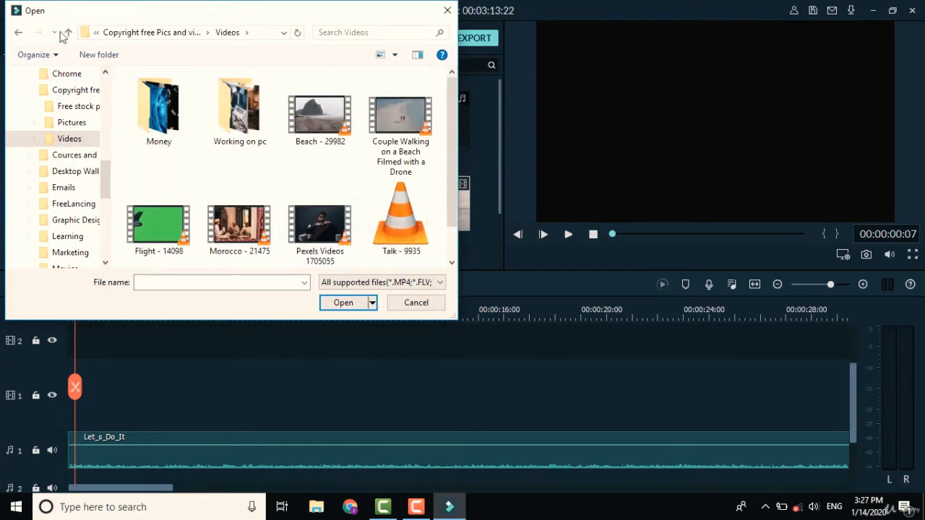
double_click(230, 114)
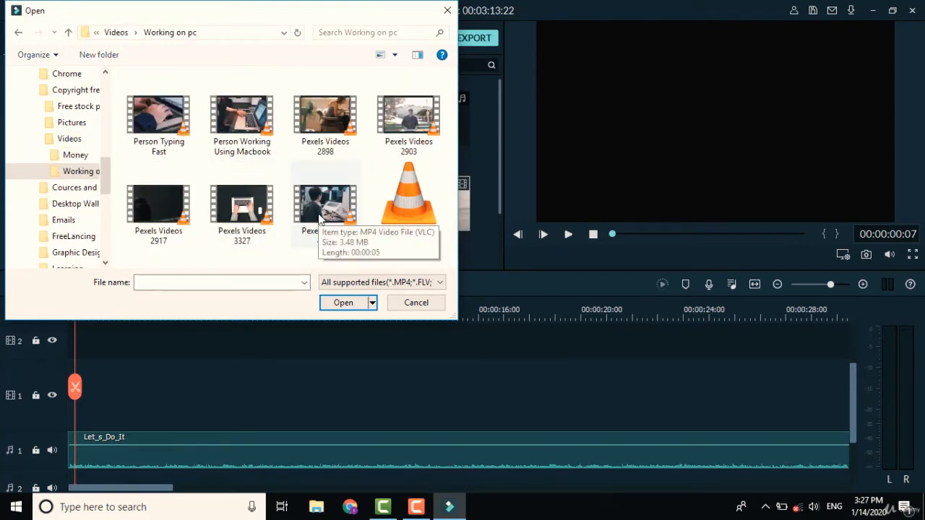
left_click(69, 32)
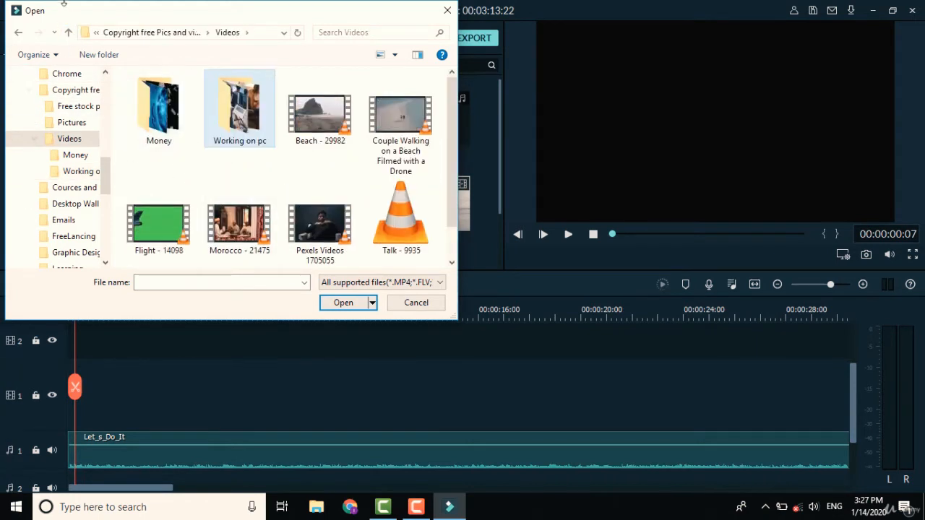
left_click(69, 33)
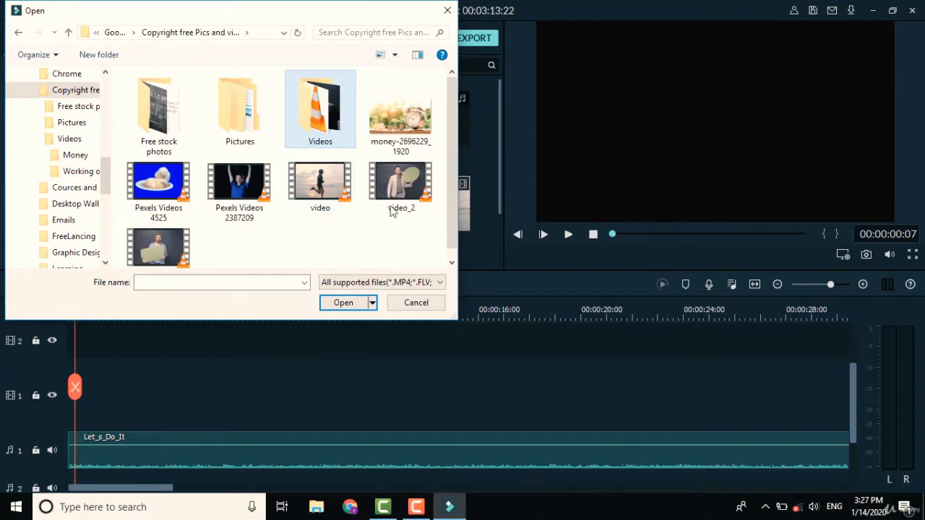
Step: Import the video554 clip of the man holding a blank board and accept the creation of a proxy file
left_click(179, 253)
left_click(341, 308)
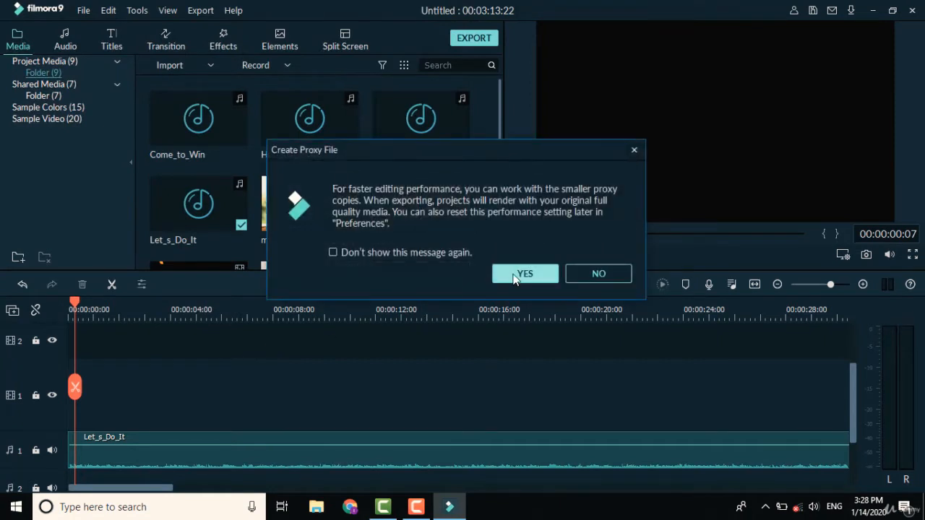
left_click(519, 274)
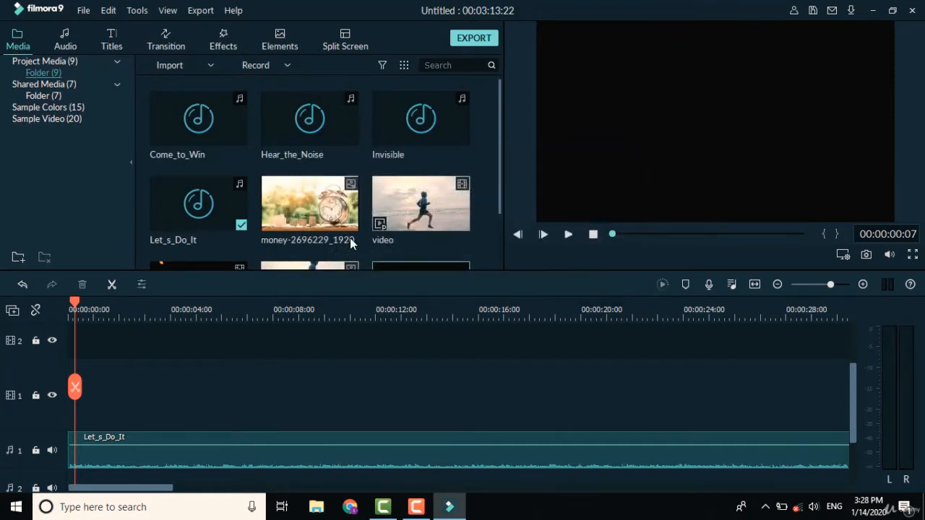
Step: Place the video554 clip at the start of video track 1 and move the playhead to 00:00:00:04
scroll(379, 195, "down", 2)
right_click(411, 209)
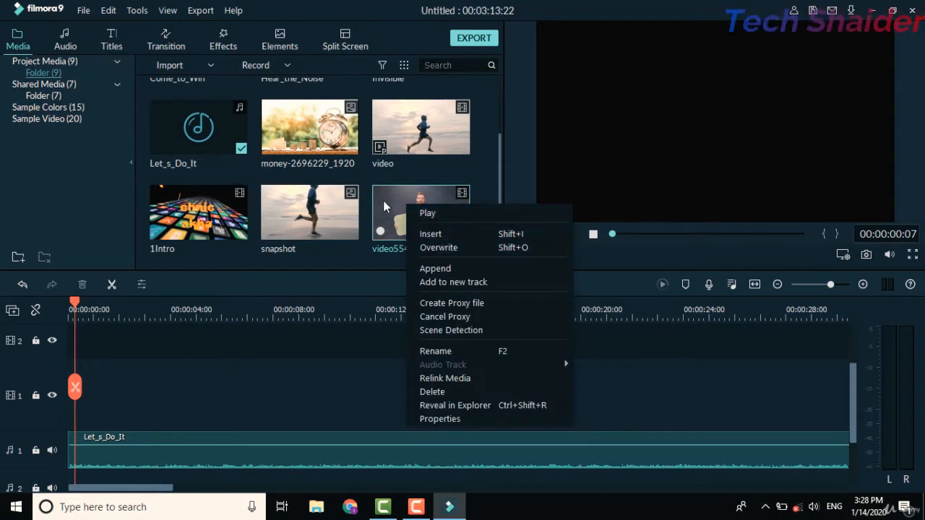
left_click(383, 202)
left_click(422, 215)
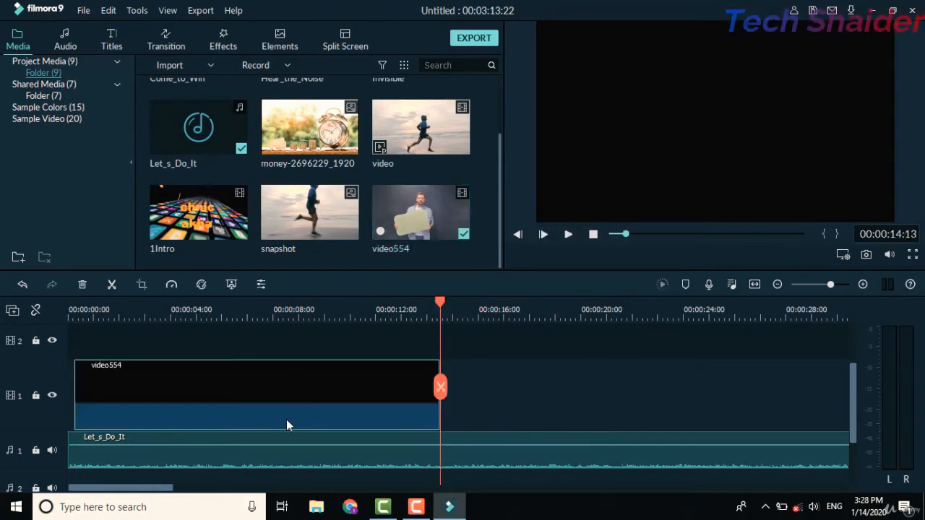
left_click_drag(159, 399, 116, 395)
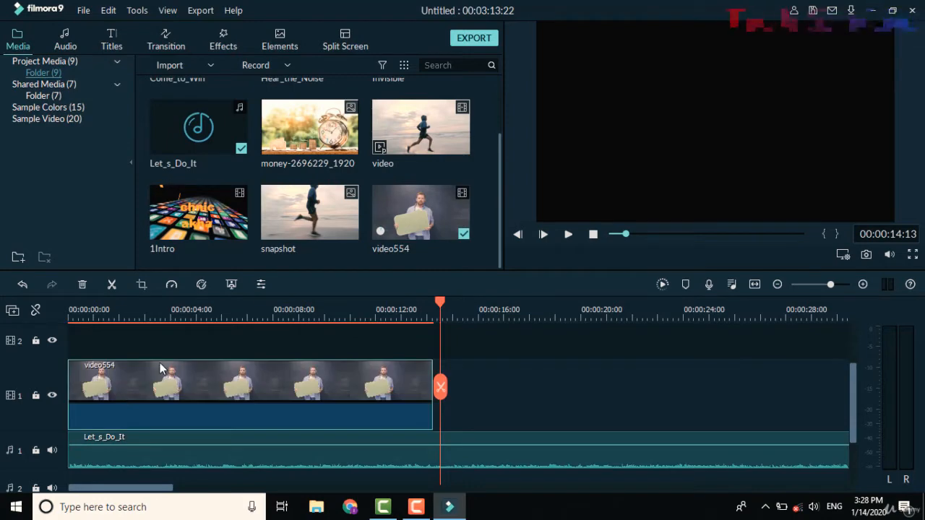
left_click_drag(441, 307, 73, 320)
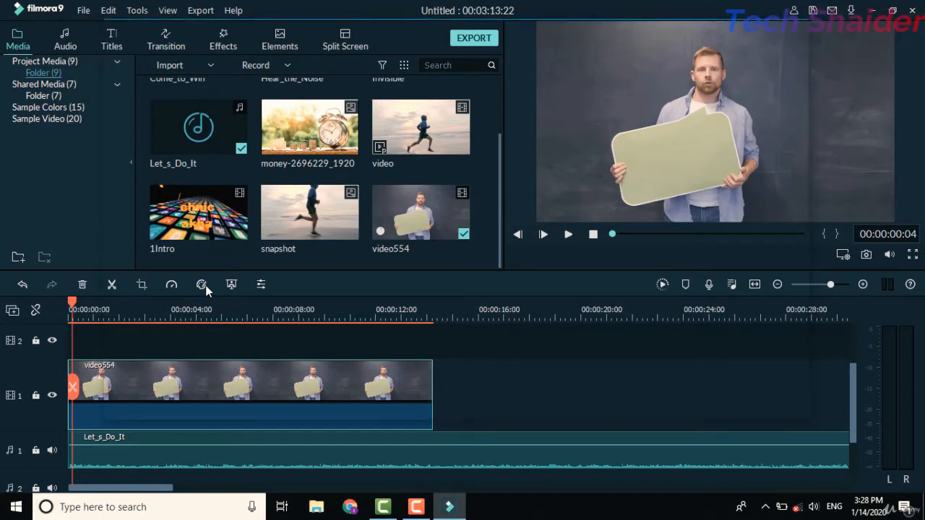
Step: Set the Color Enhancement threshold to 40 and value to 22 in the clip's Advanced Color Correction
left_click(200, 286)
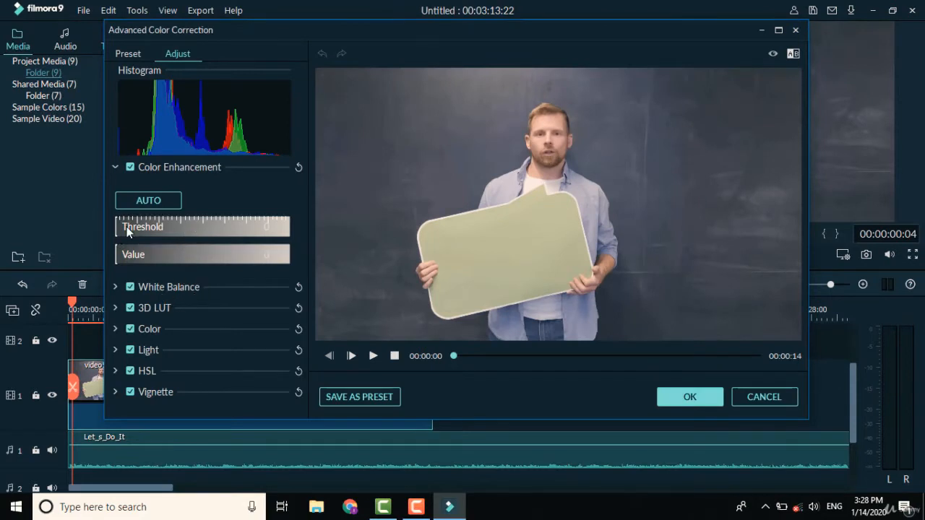
left_click(147, 200)
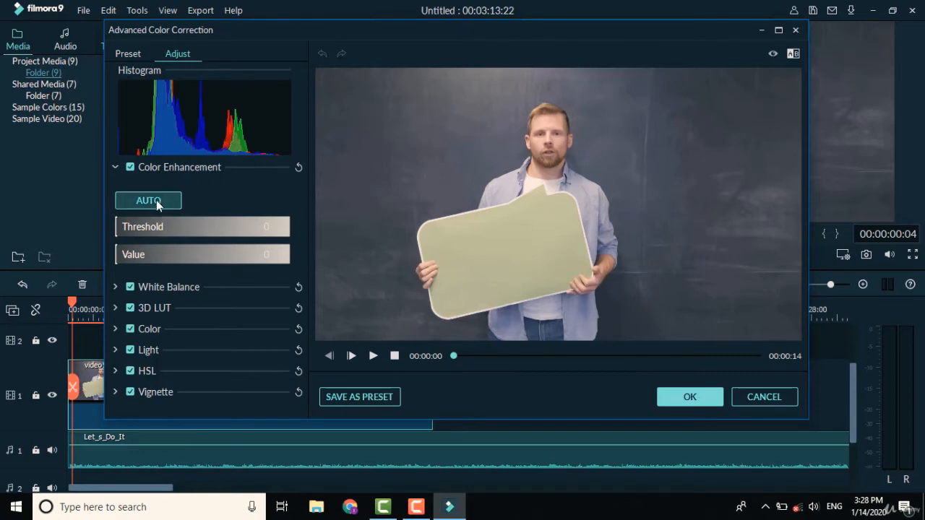
left_click_drag(123, 231, 180, 228)
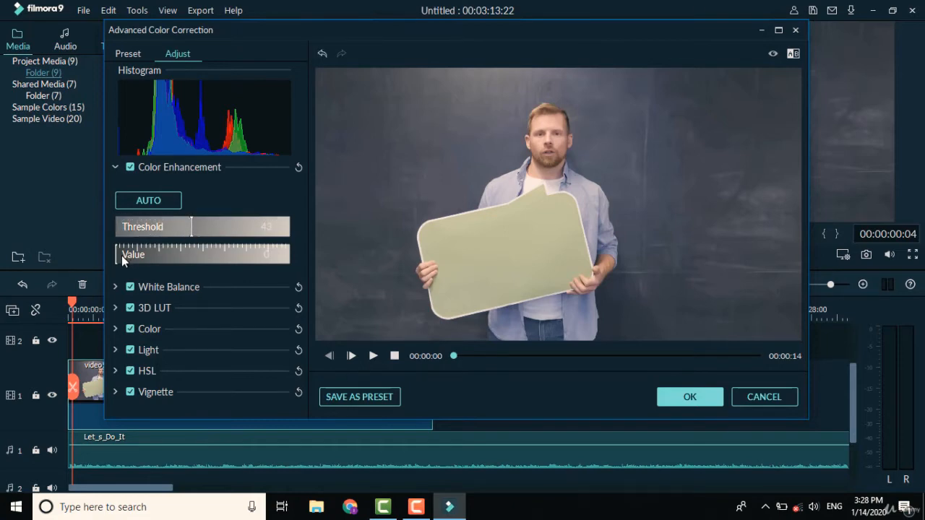
left_click_drag(121, 256, 153, 255)
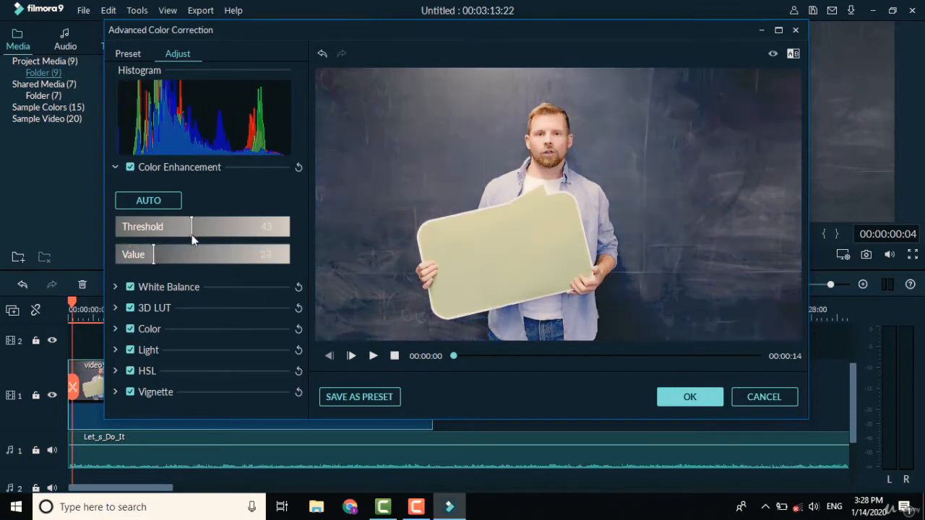
left_click_drag(217, 227, 185, 227)
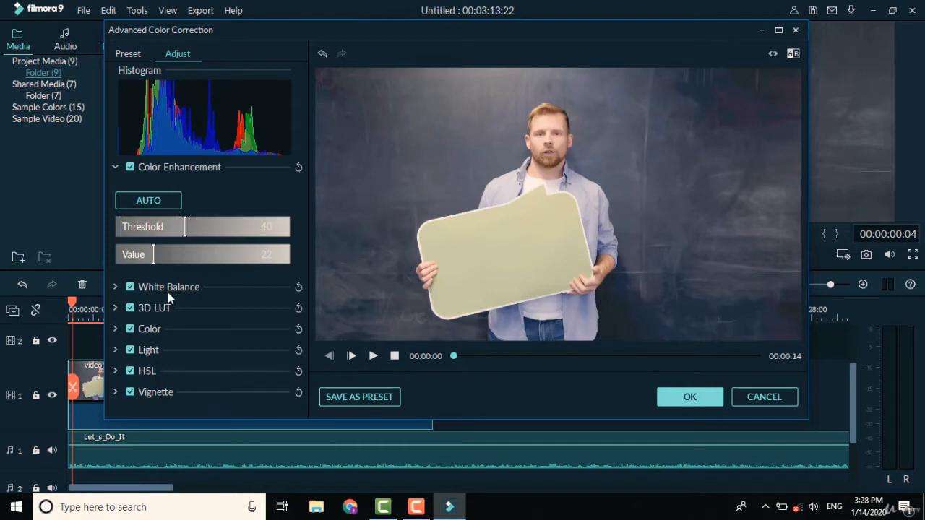
Step: Set the clip's White Balance temperature to 0.78 and tint to 0.88
left_click(116, 288)
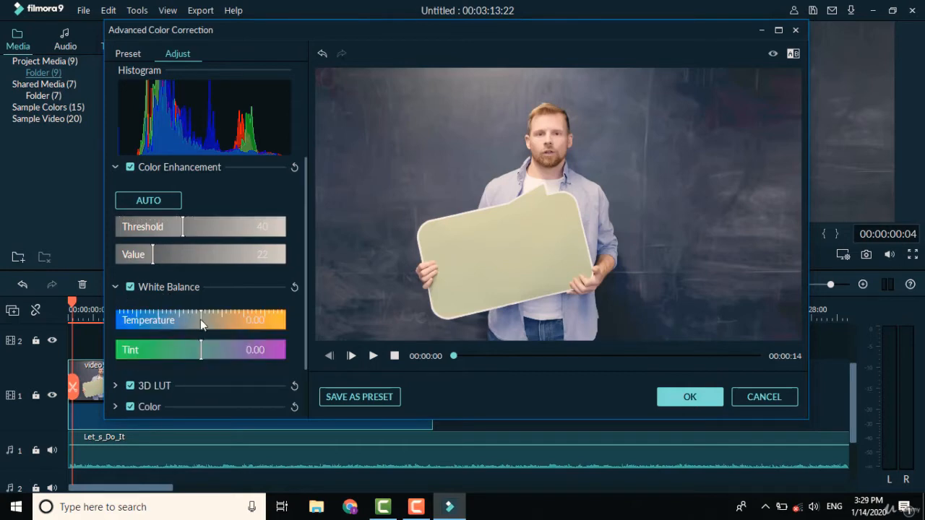
left_click_drag(203, 321, 267, 321)
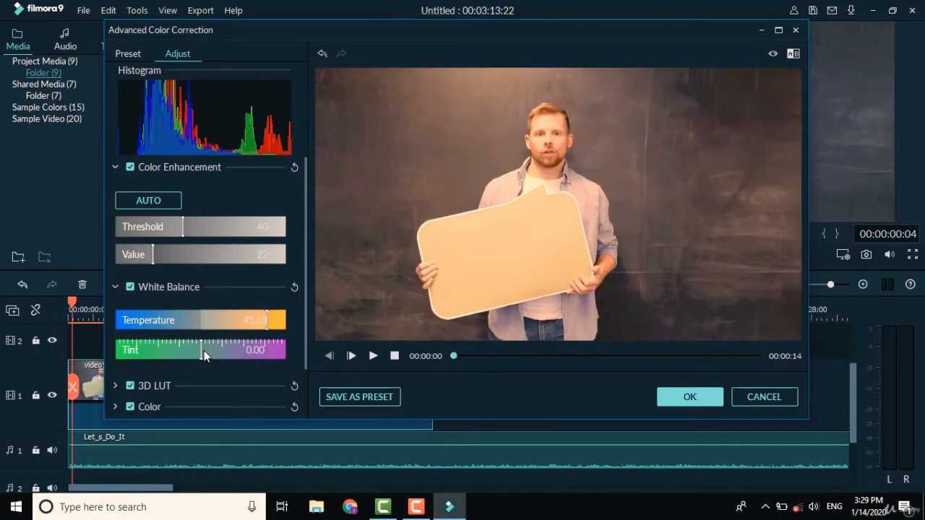
left_click_drag(197, 353, 219, 350)
left_click_drag(263, 323, 217, 324)
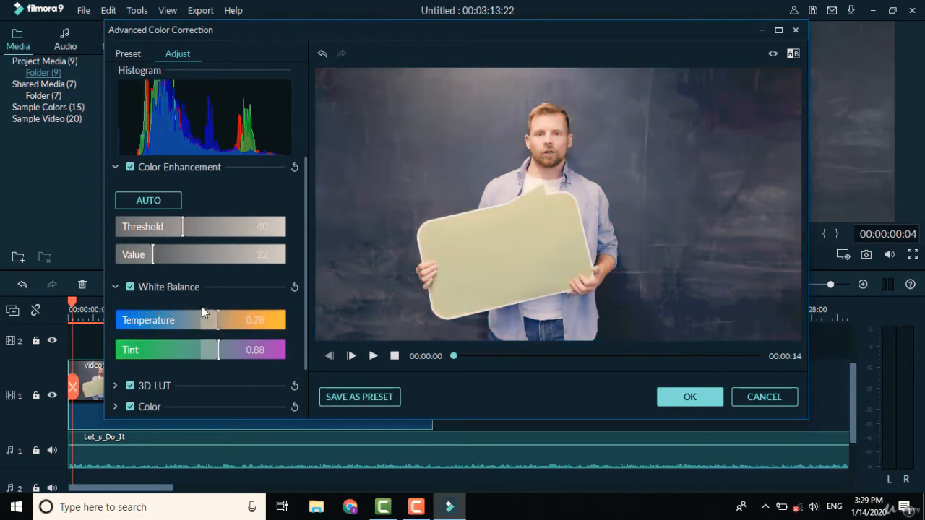
Step: Try the Batman and Dark Film 3D LUTs on the clip and set the LUT back to None
scroll(202, 306, "down", 2)
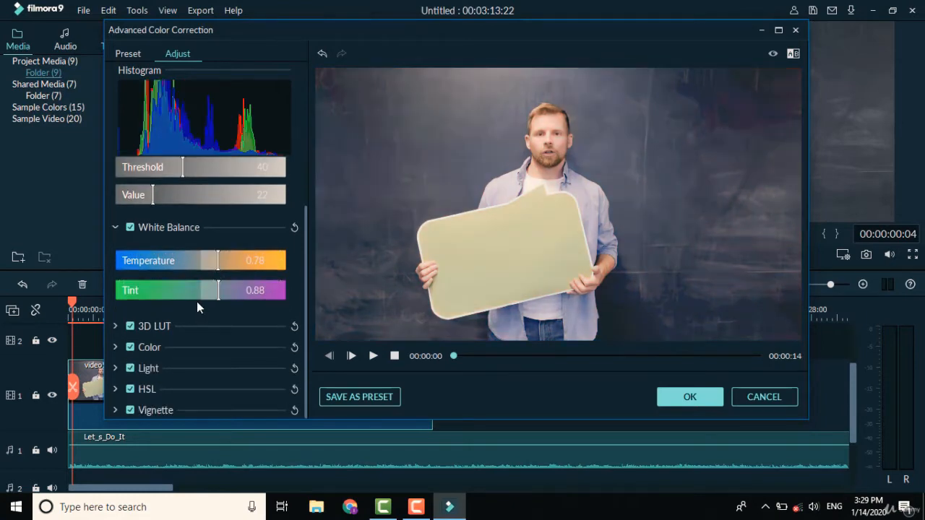
left_click(115, 327)
scroll(151, 358, "down", 1)
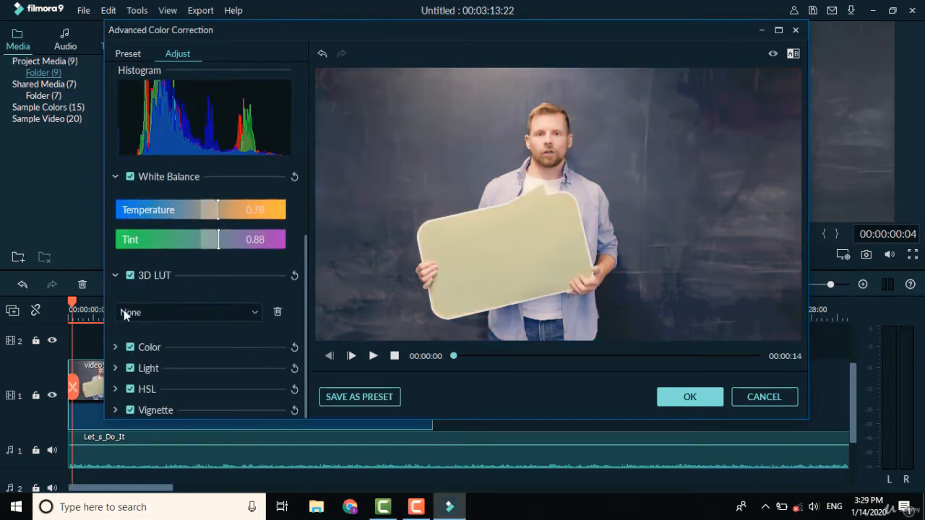
left_click(153, 313)
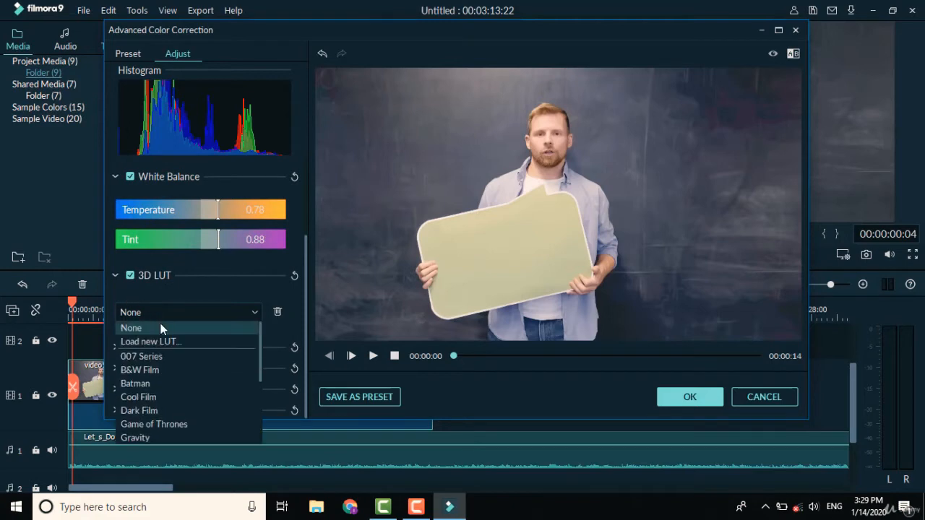
left_click(156, 385)
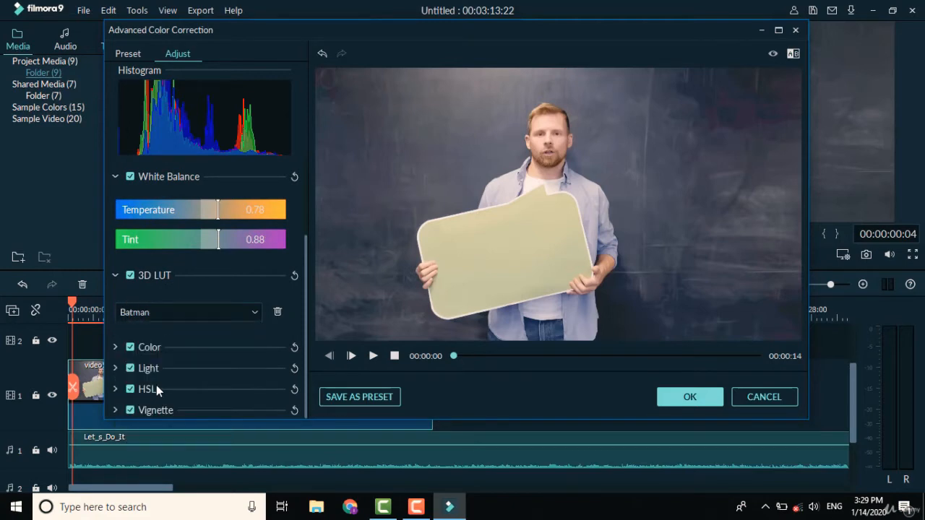
left_click(154, 312)
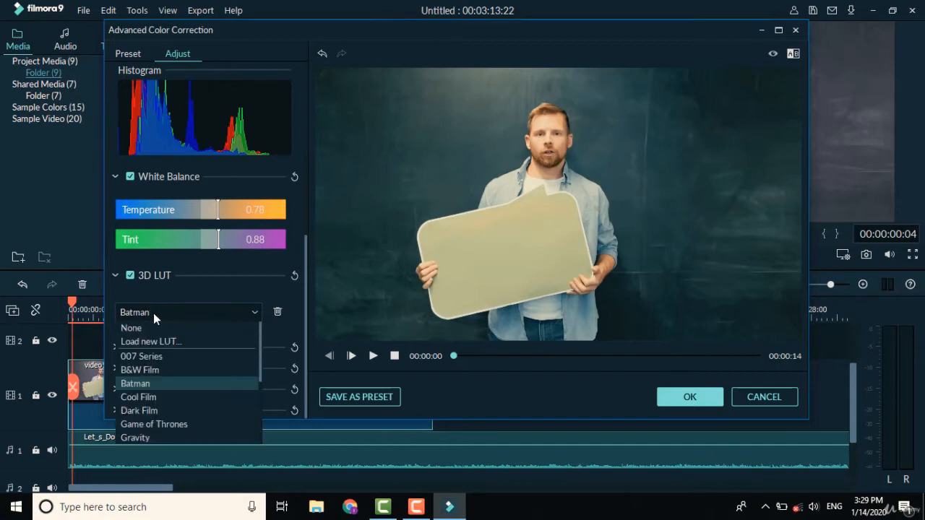
left_click(140, 409)
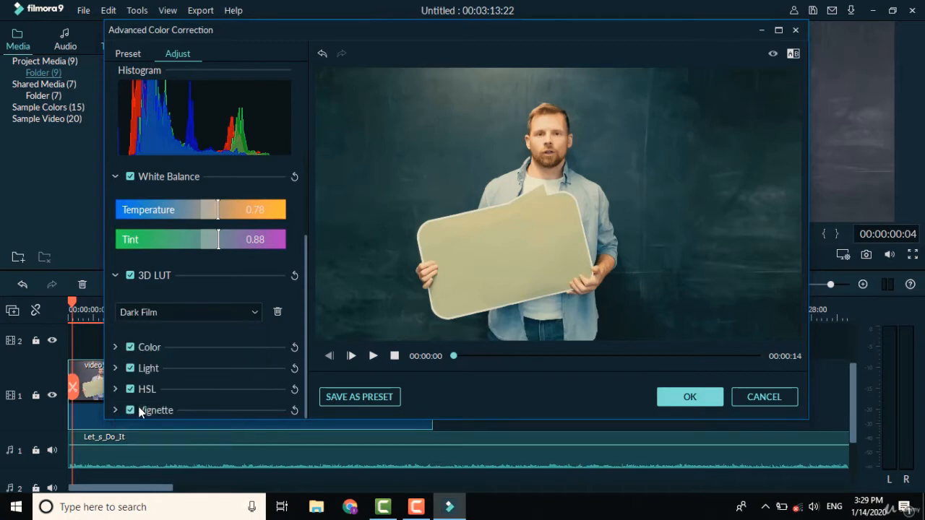
left_click(166, 310)
left_click(145, 327)
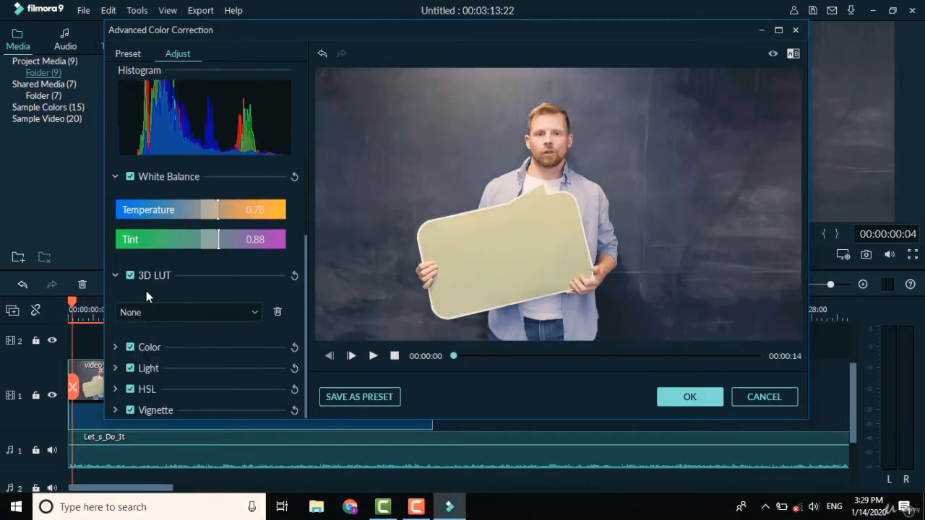
Step: Raise the Light Highlights slightly in the clip's Advanced Color Correction
left_click(115, 275)
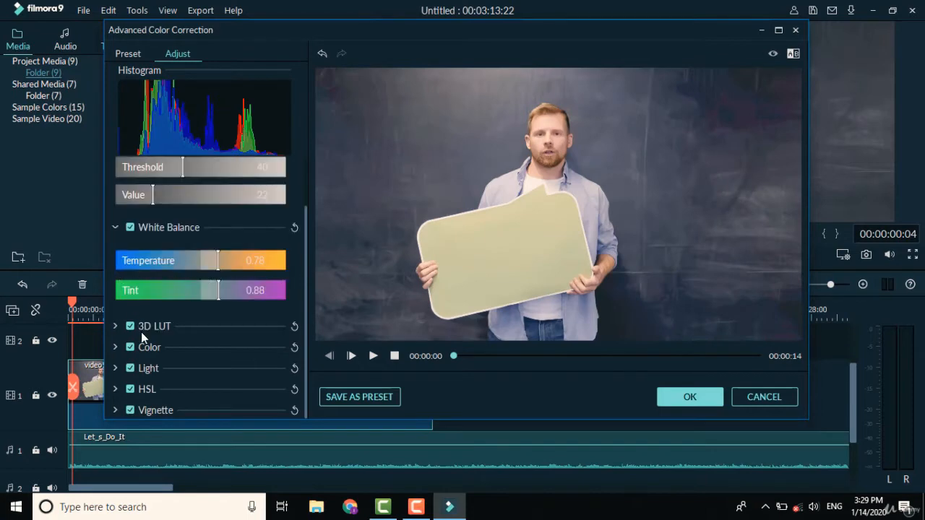
left_click(115, 368)
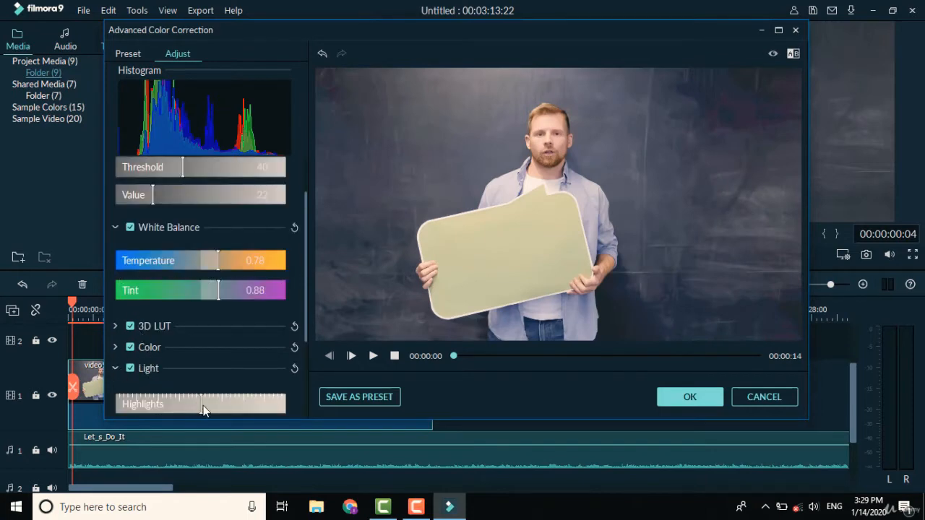
left_click_drag(222, 403, 203, 413)
scroll(148, 354, "down", 3)
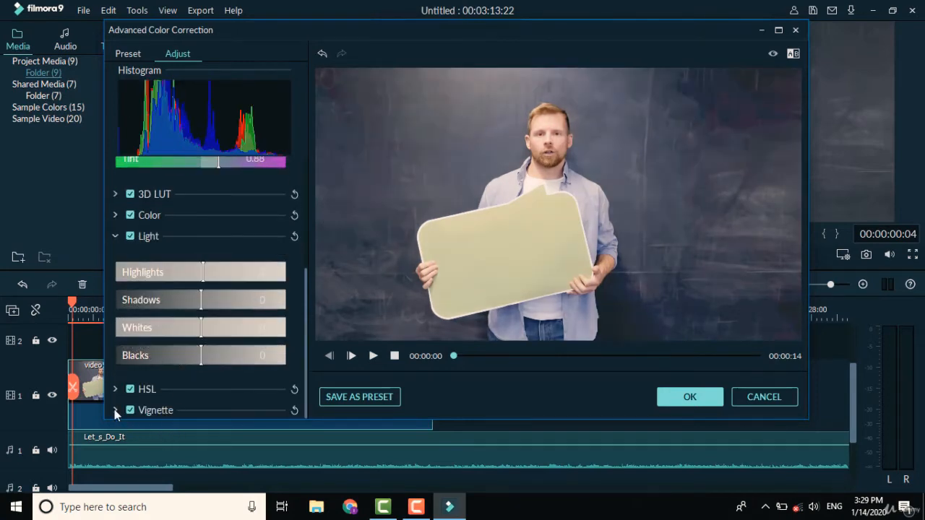
Step: Set the clip's Vignette amount to 76 and size to 83
left_click(134, 410)
scroll(165, 370, "down", 1)
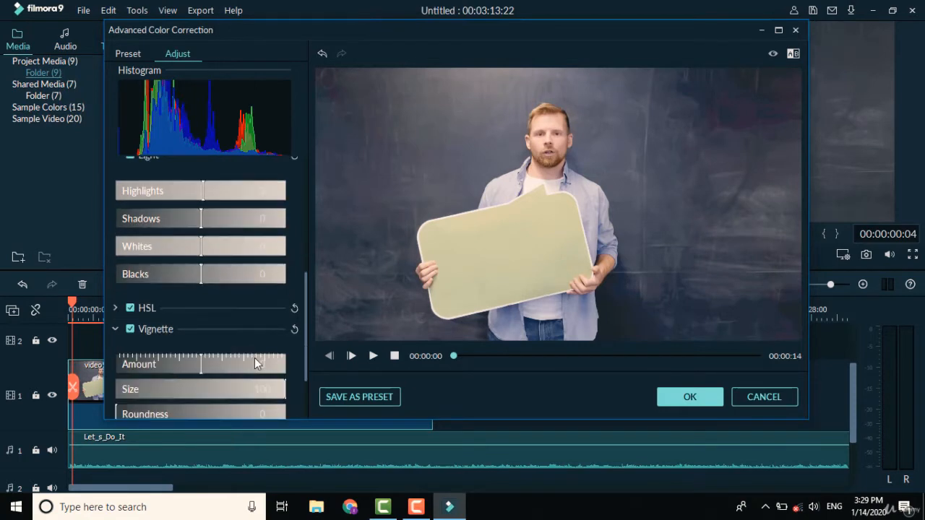
scroll(253, 358, "down", 1)
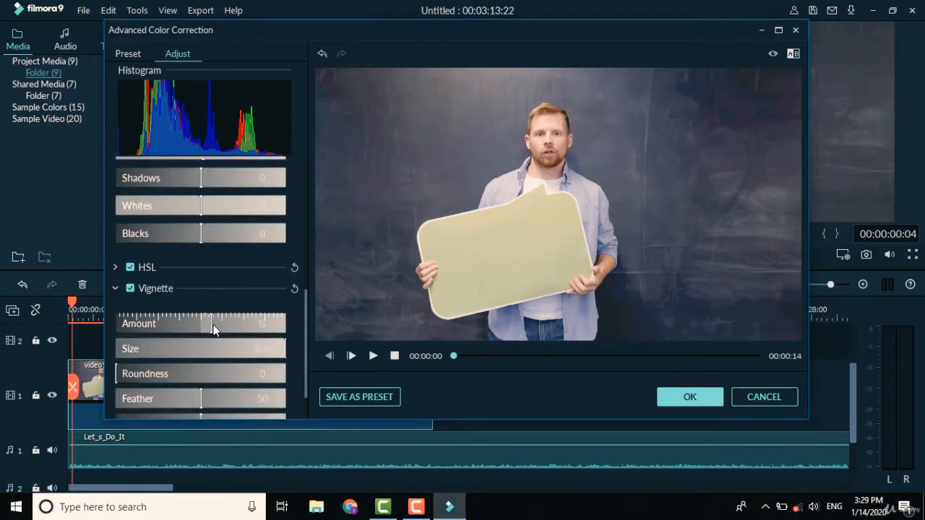
left_click_drag(258, 336, 265, 331)
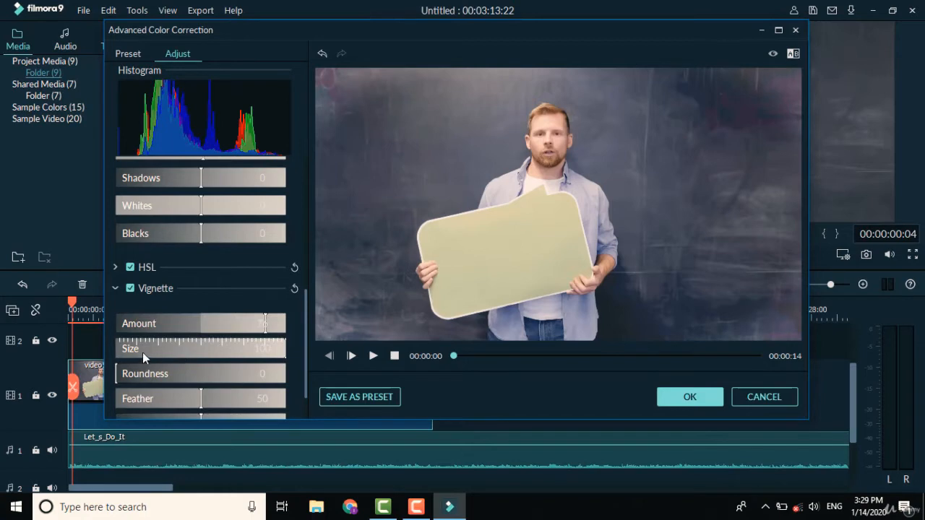
left_click_drag(143, 352, 233, 365)
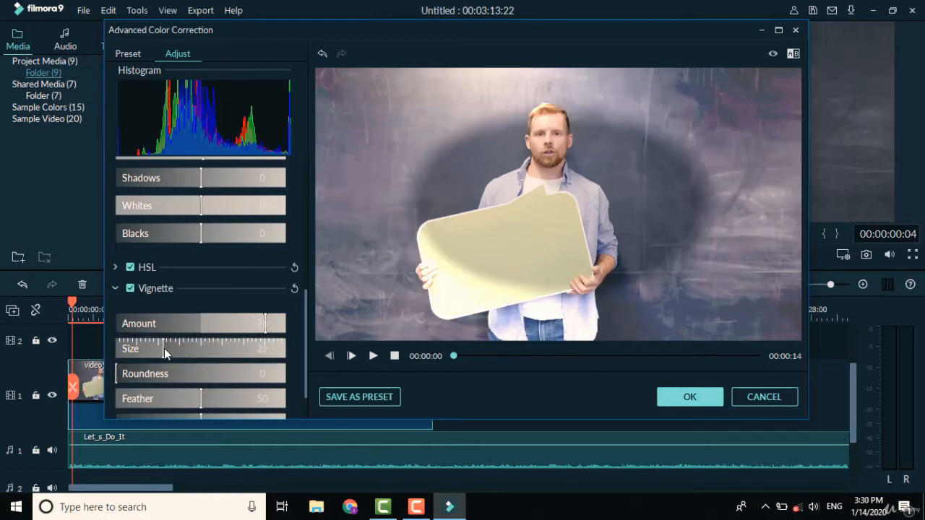
left_click_drag(178, 351, 260, 361)
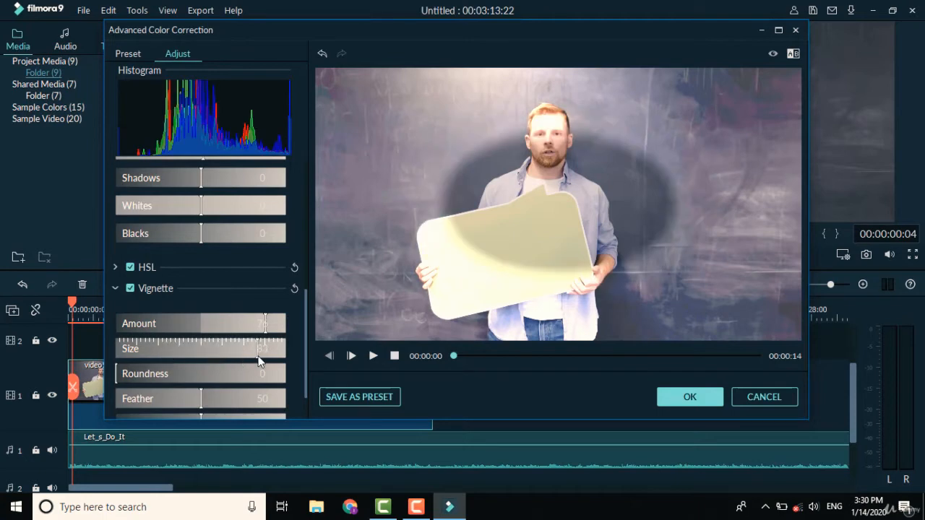
scroll(119, 320, "down", 1)
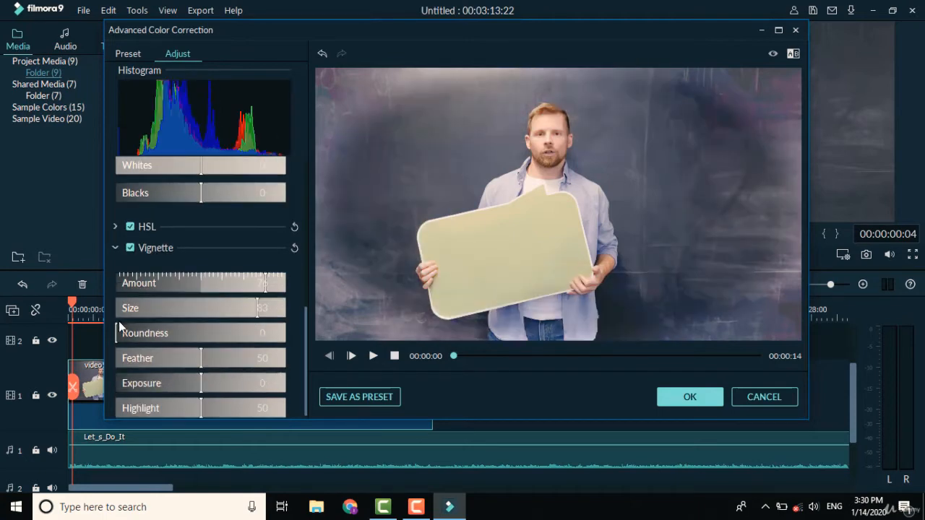
Step: Set the Vignette feather to 53, highlight to 65 and exposure to 27
left_click_drag(200, 351, 255, 376)
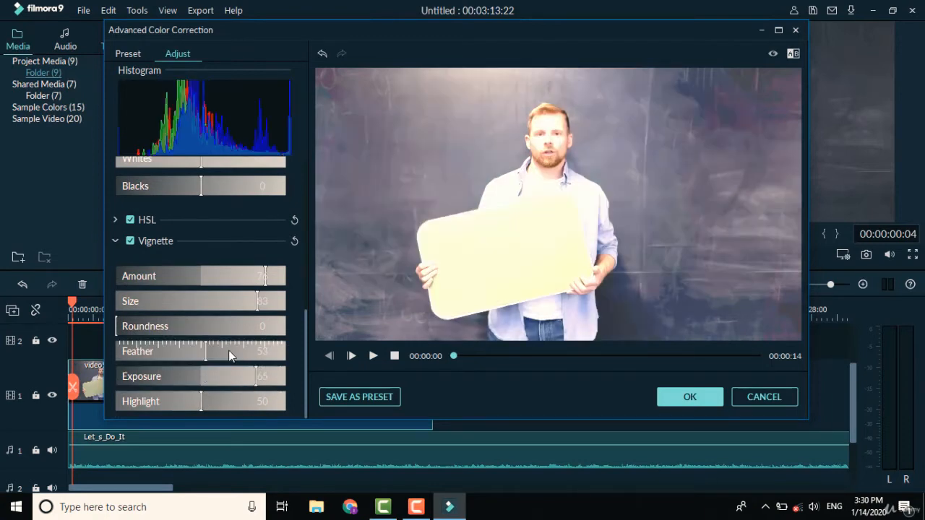
left_click_drag(197, 399, 164, 400)
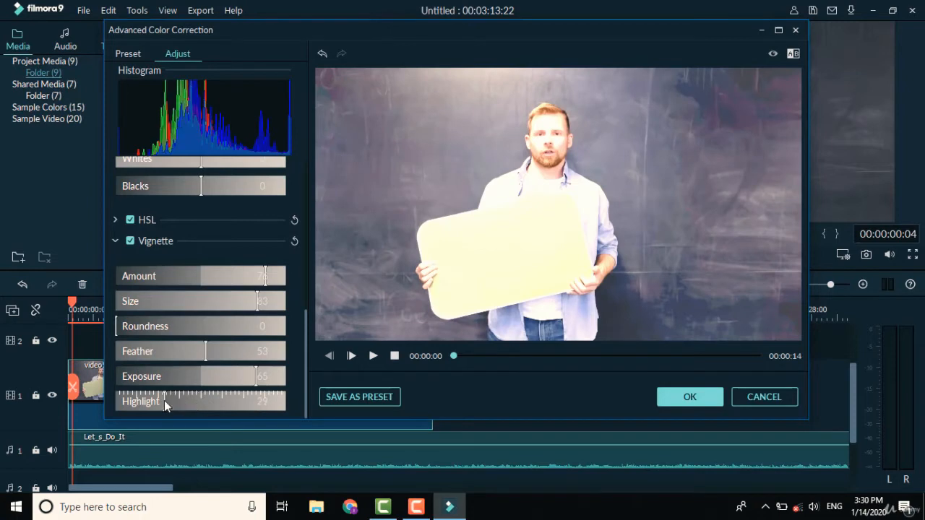
left_click(227, 406)
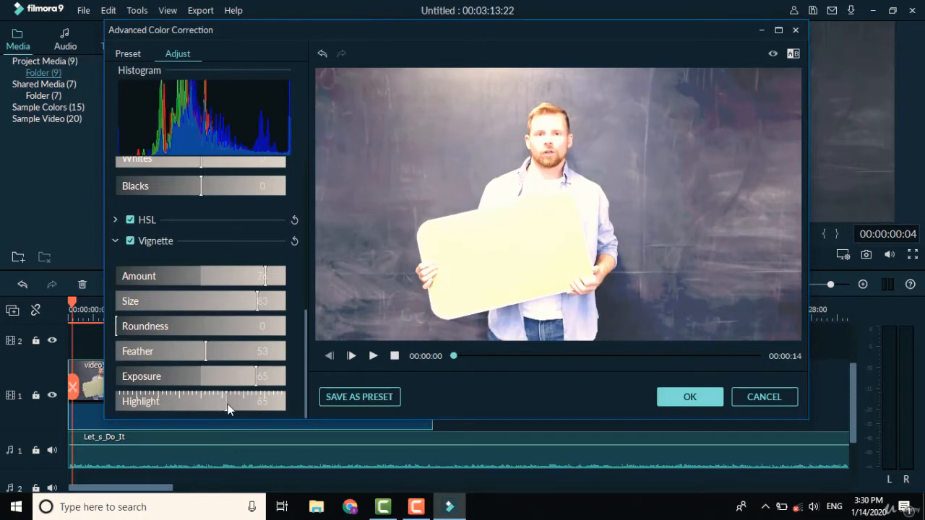
left_click_drag(246, 373, 226, 380)
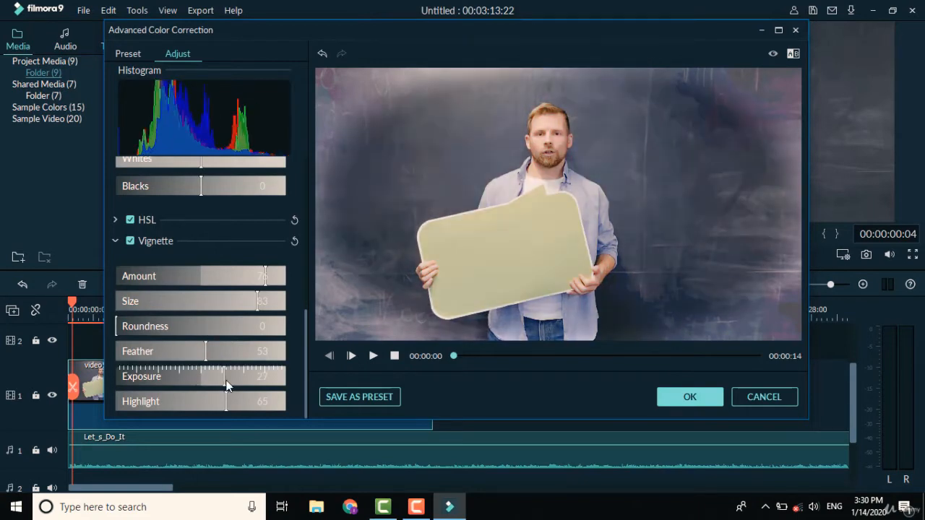
Step: Try the Vignette 4 color preset on the clip
scroll(195, 273, "up", 3)
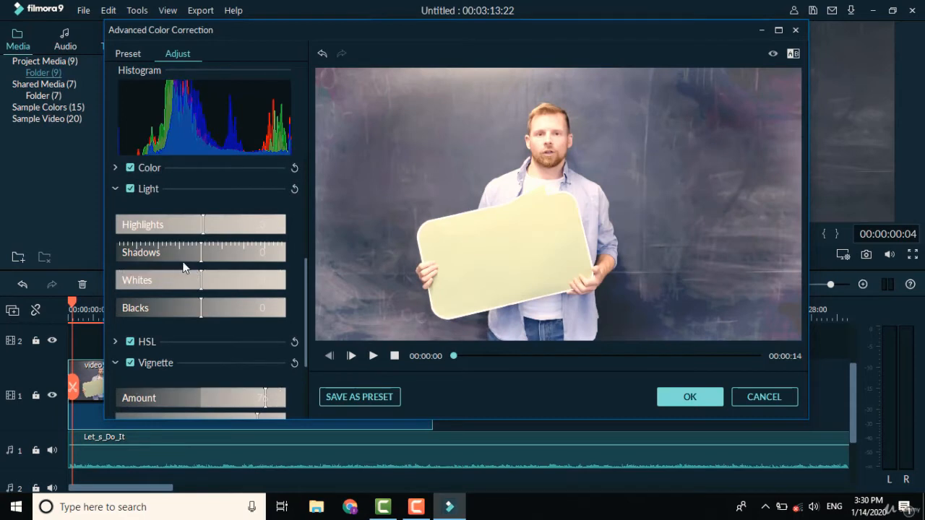
scroll(183, 268, "up", 5)
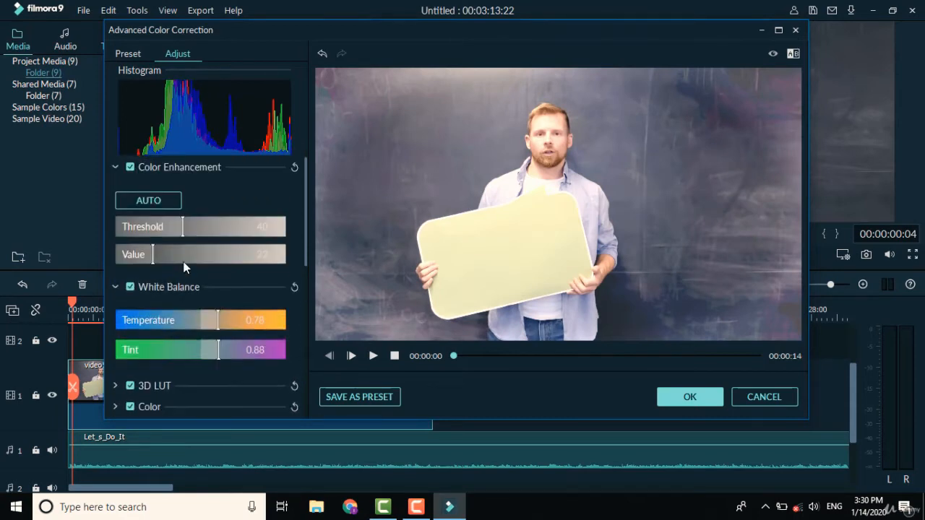
scroll(184, 267, "down", 10)
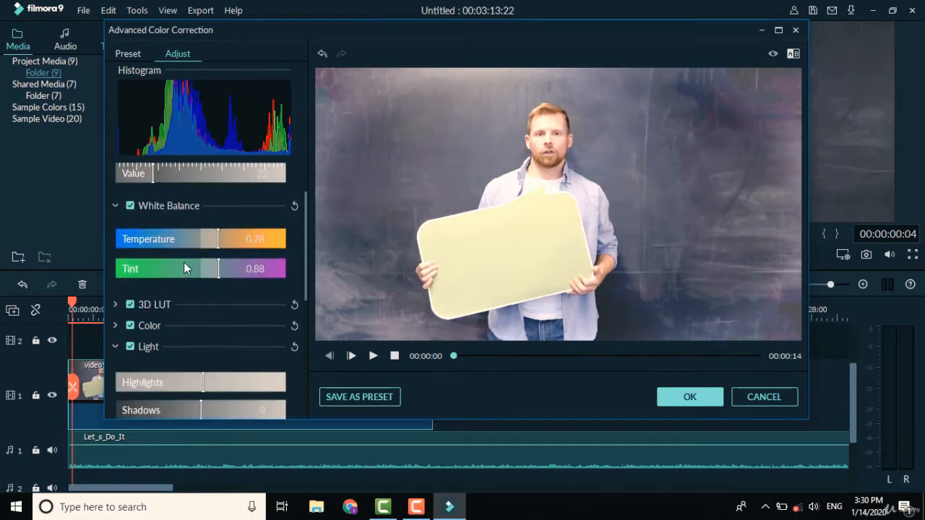
scroll(184, 263, "up", 5)
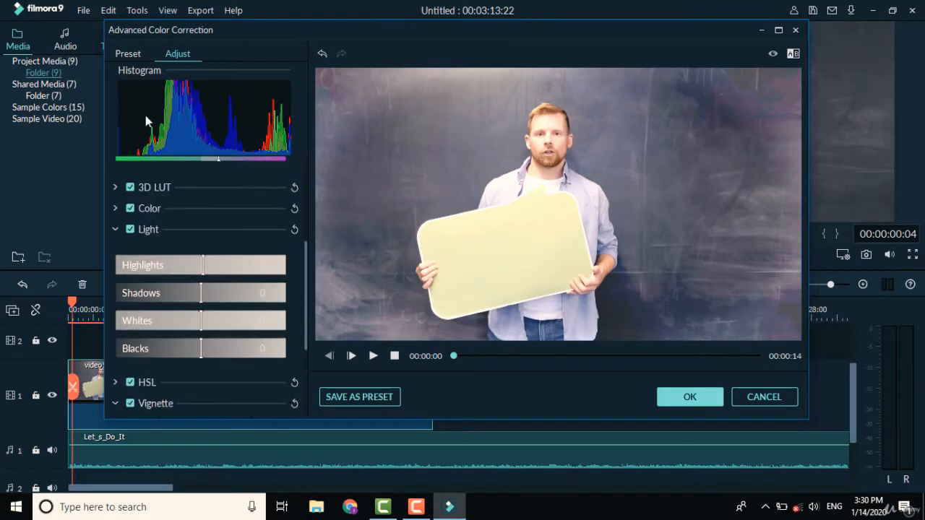
left_click(127, 54)
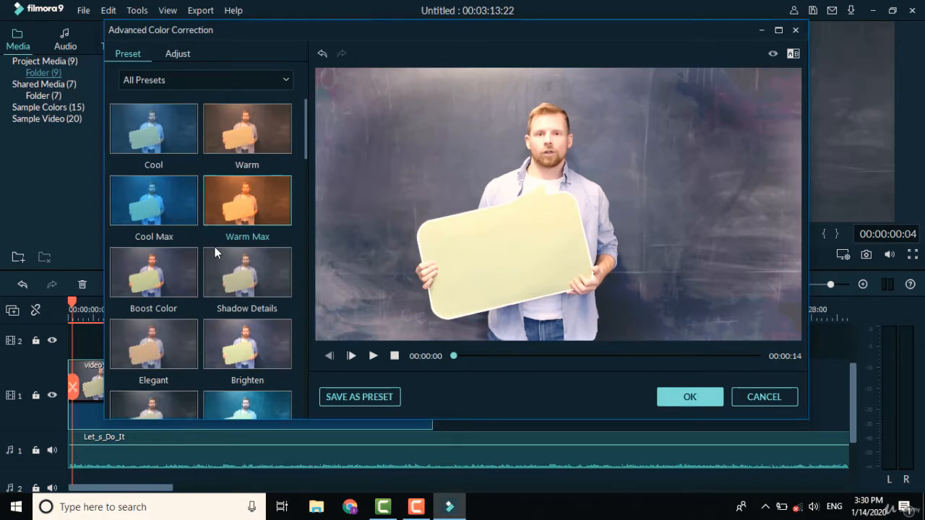
scroll(206, 278, "down", 5)
scroll(202, 280, "down", 3)
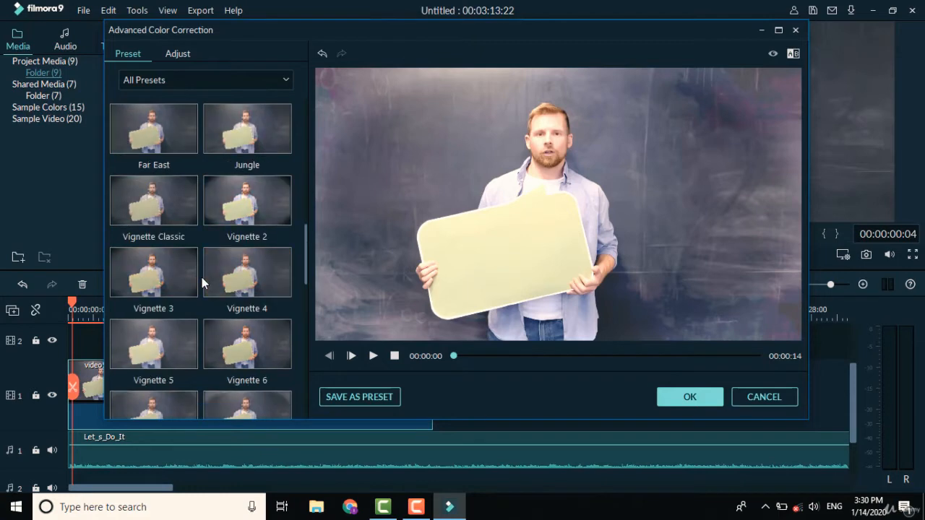
left_click(259, 276)
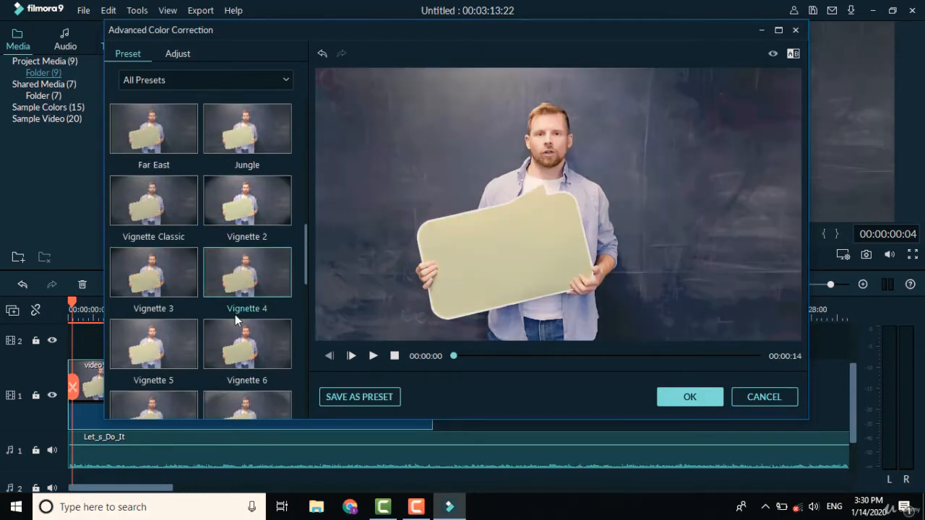
Step: Apply the Warm Film preset, review its adjustment settings and confirm the color correction
scroll(220, 293, "down", 10)
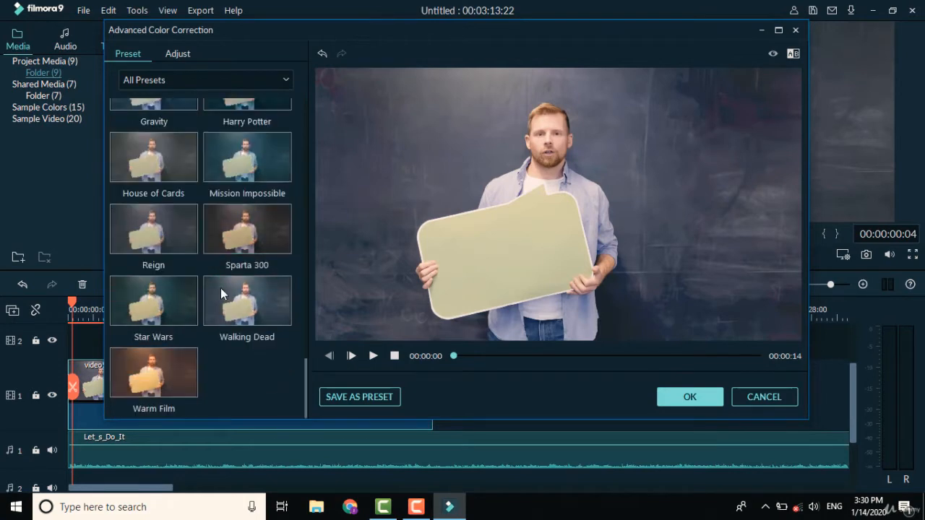
left_click(175, 370)
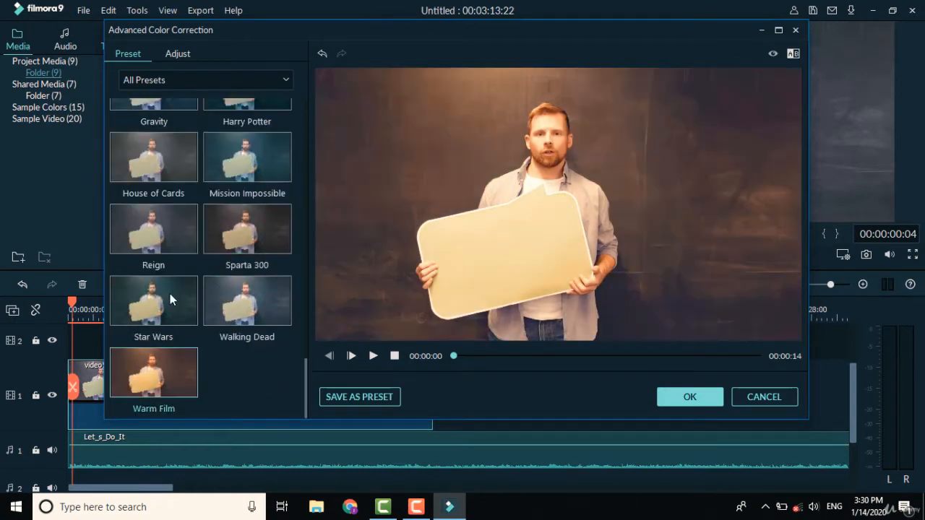
scroll(170, 293, "up", 15)
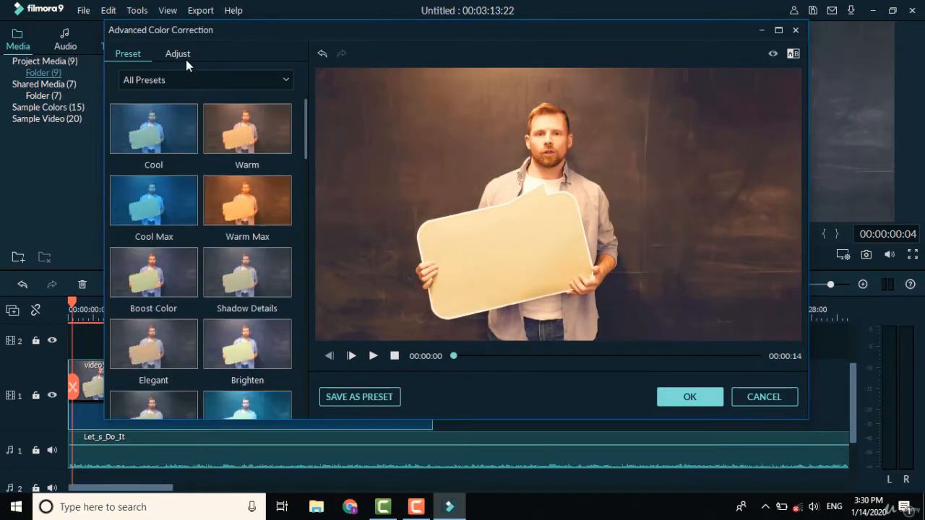
left_click(180, 55)
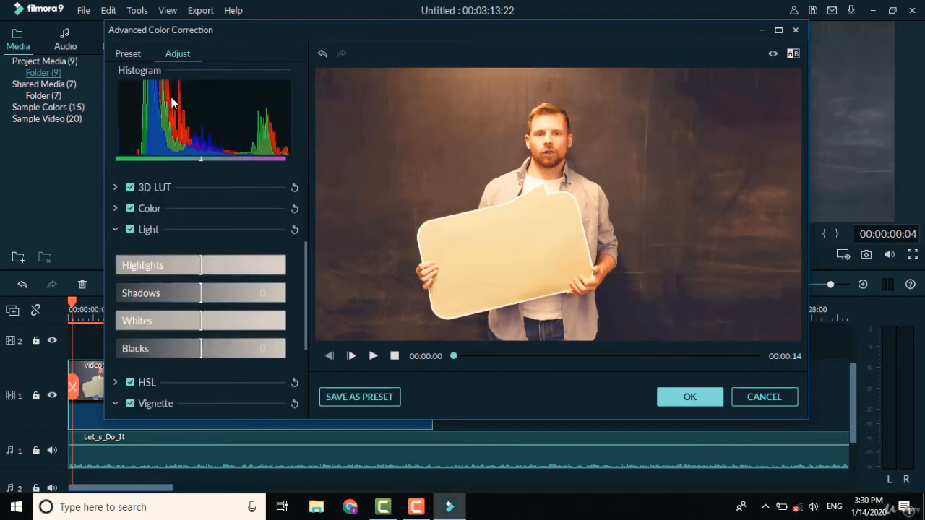
scroll(211, 345, "down", 3)
scroll(211, 345, "down", 1)
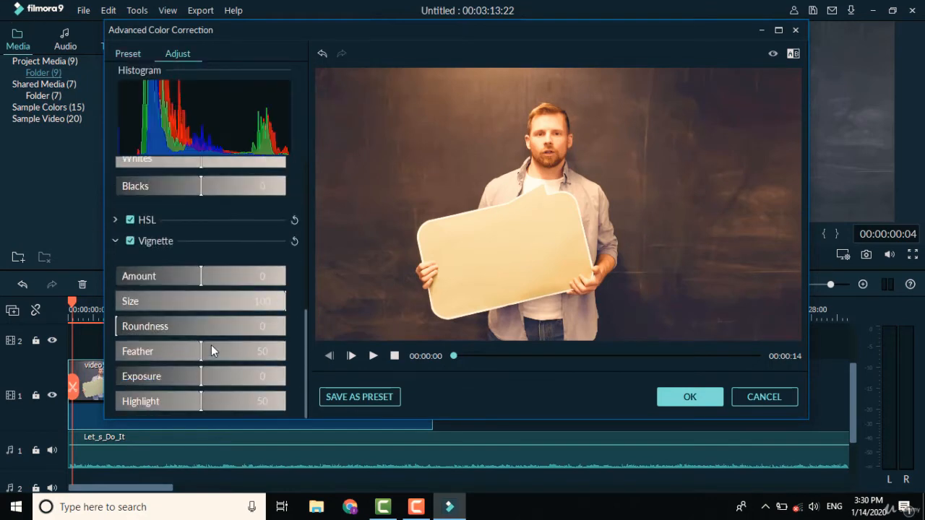
scroll(211, 345, "up", 6)
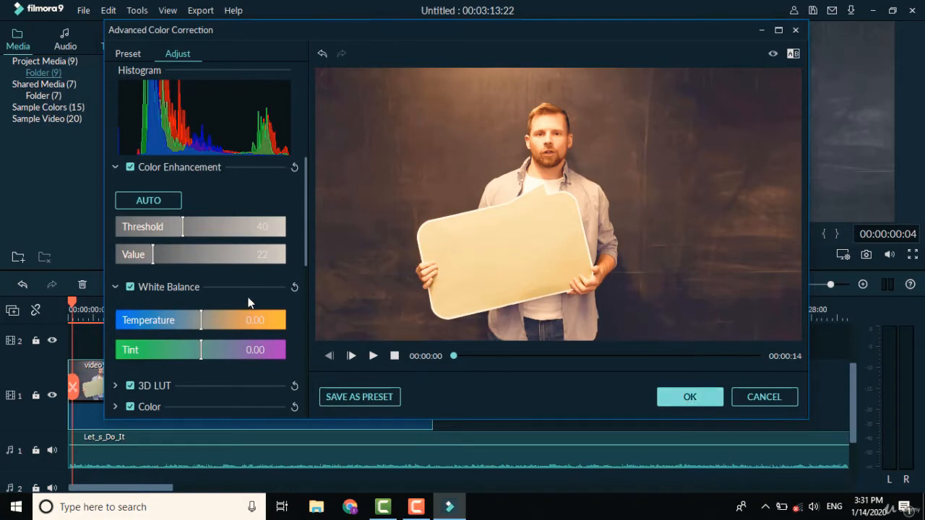
scroll(238, 270, "down", 3)
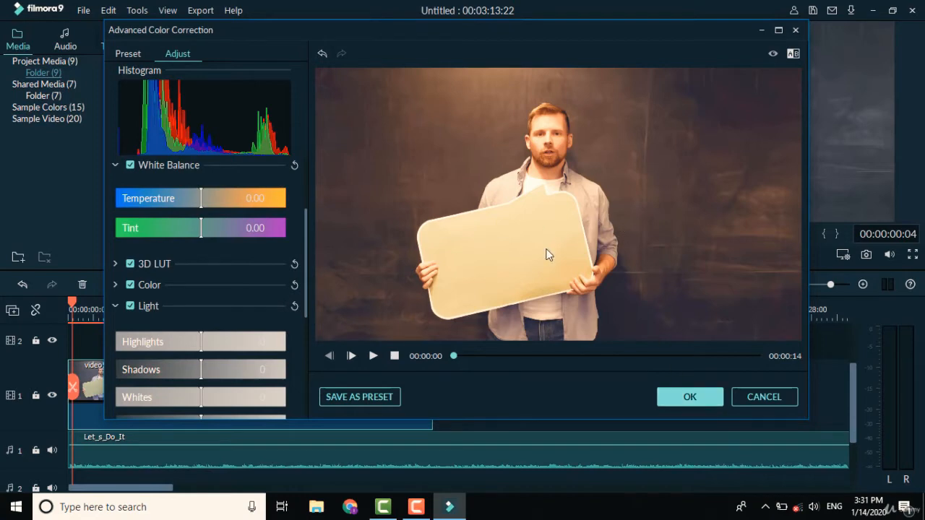
left_click(673, 398)
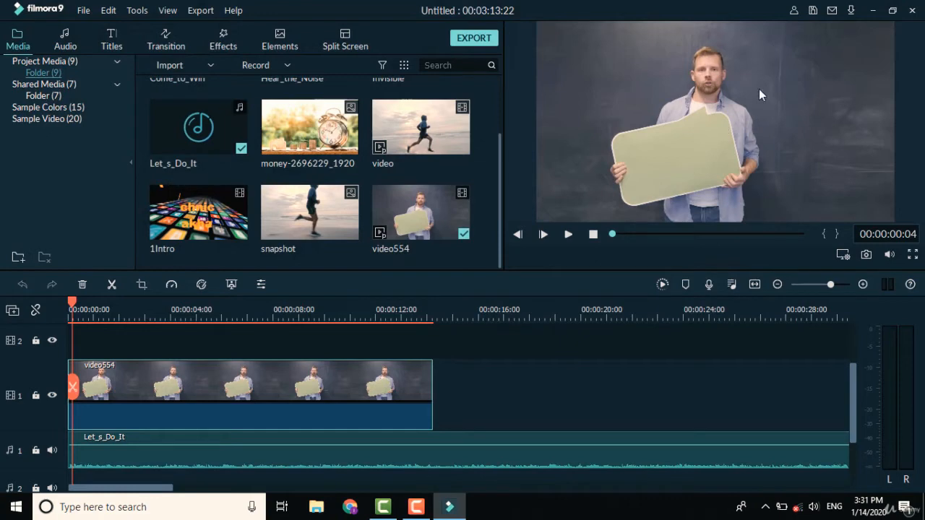
Step: Delete the video554 clip from video track 1
left_click(724, 88)
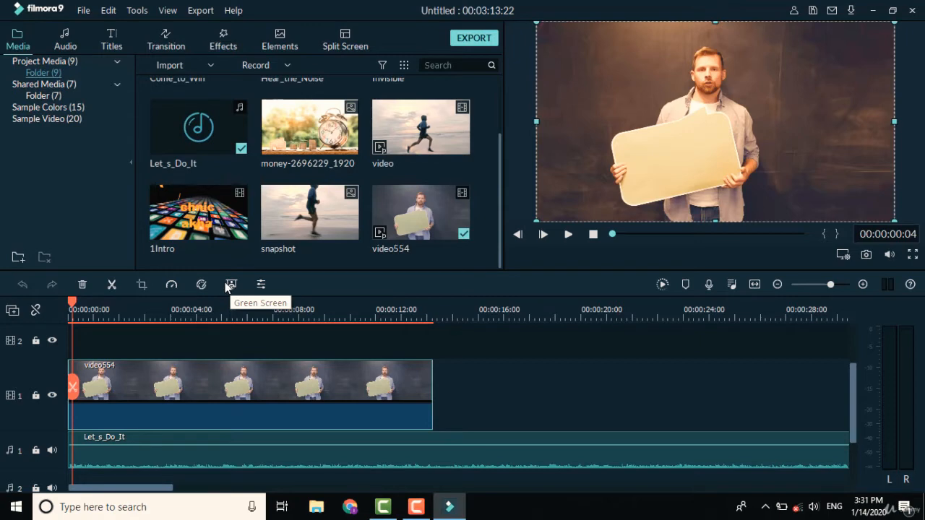
left_click(478, 396)
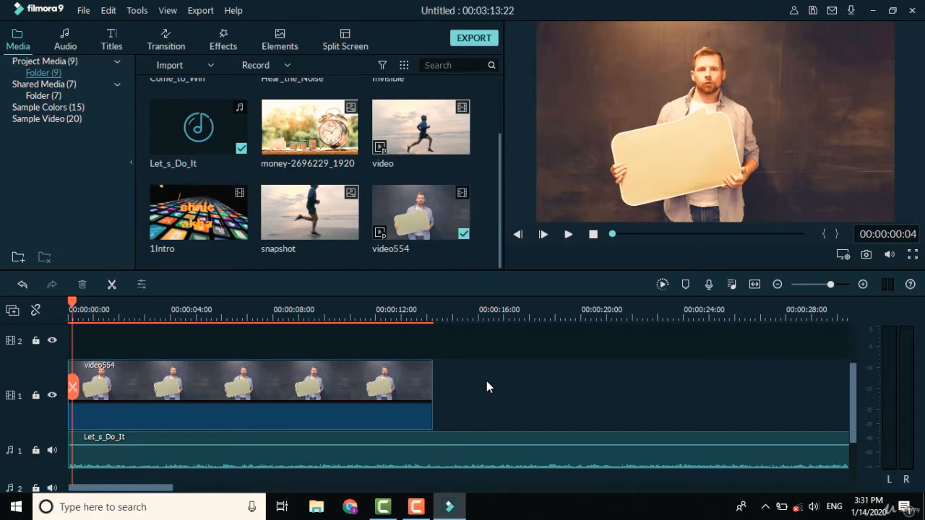
left_click(390, 397)
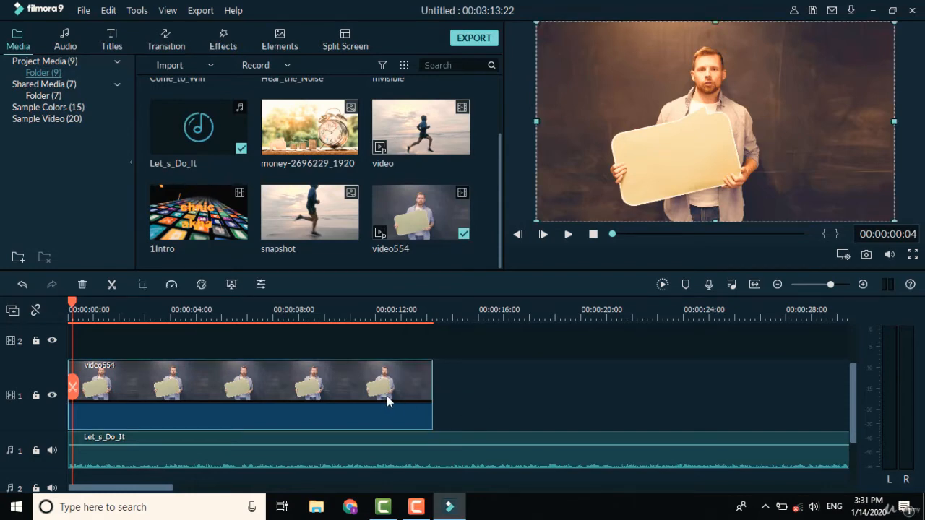
key("Delete")
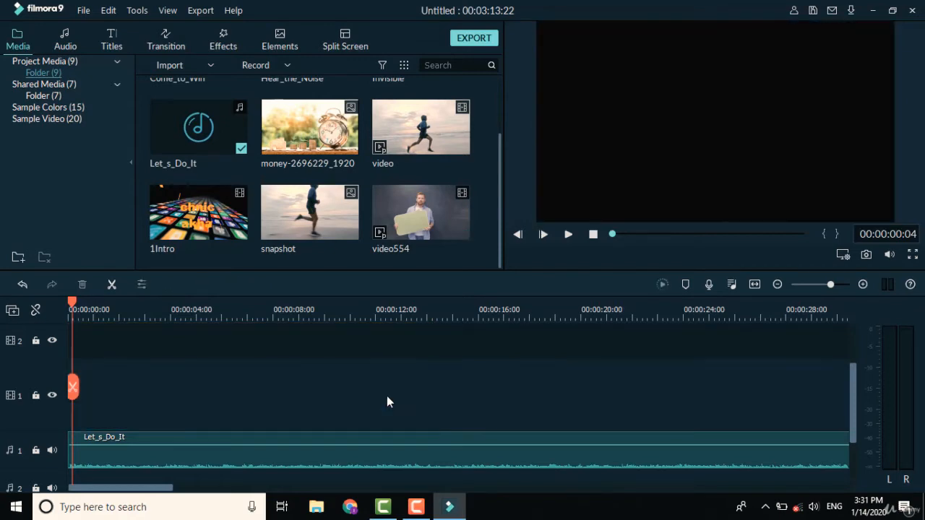
Step: Import the Talk - 9935 video from the Videos folder into the project media
scroll(329, 183, "up", 2)
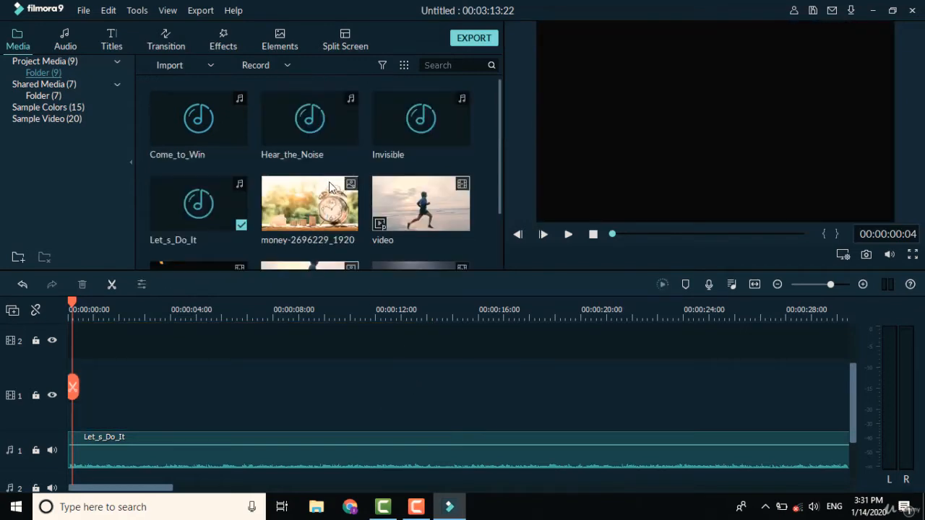
scroll(330, 181, "down", 2)
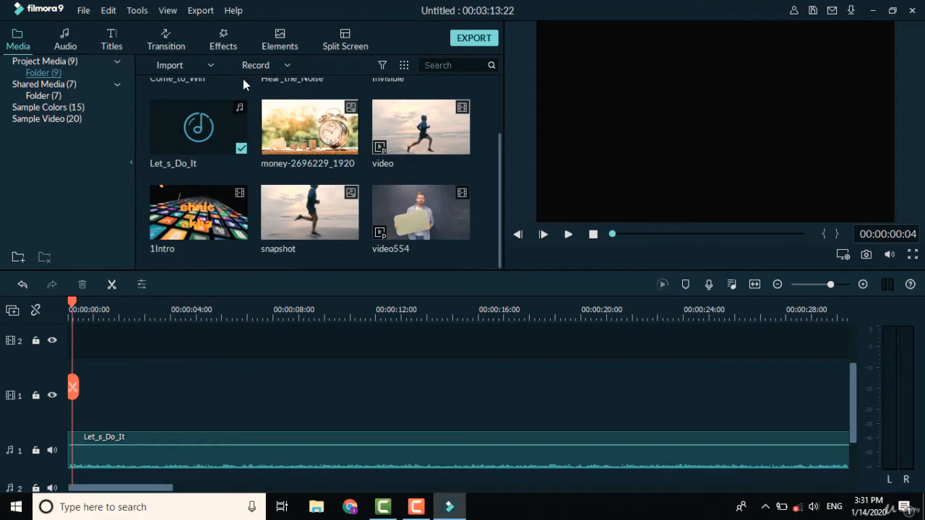
left_click(191, 63)
left_click(193, 83)
scroll(272, 178, "down", 1)
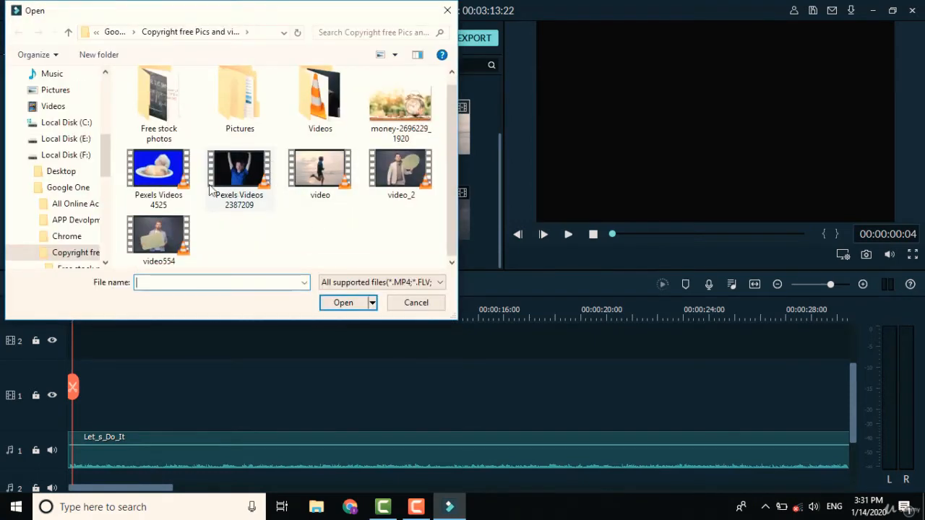
left_click(177, 175)
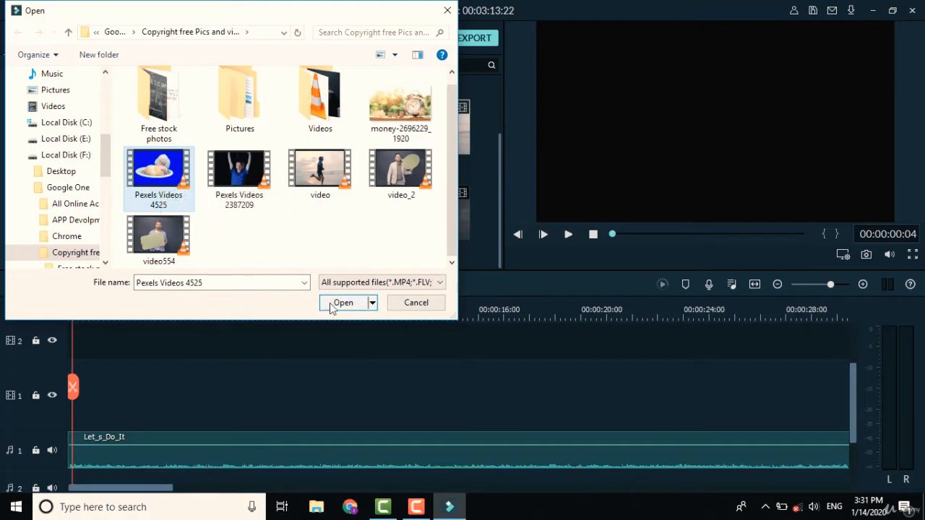
double_click(320, 97)
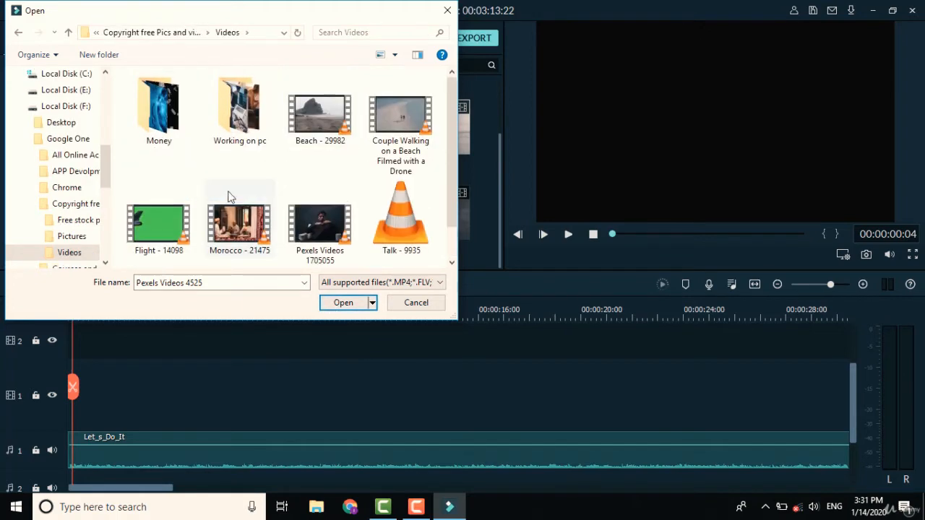
scroll(227, 196, "down", 1)
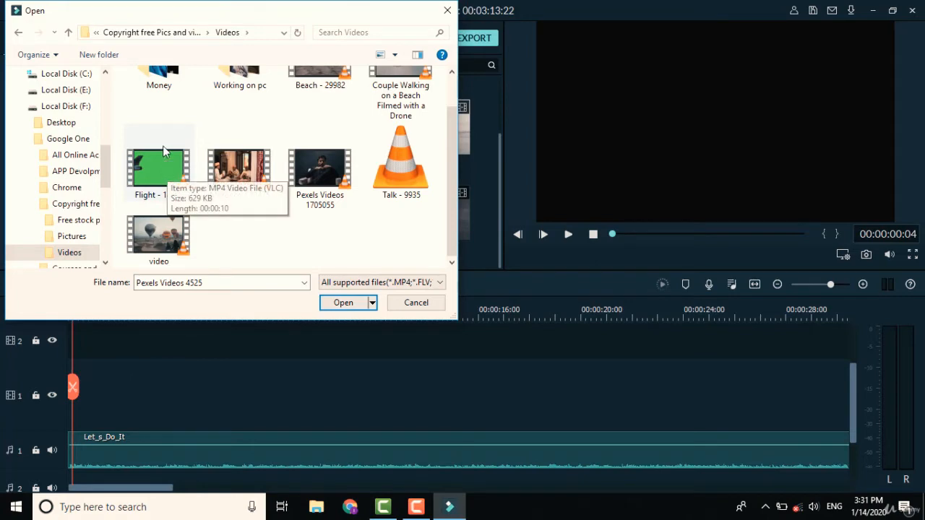
left_click(401, 170)
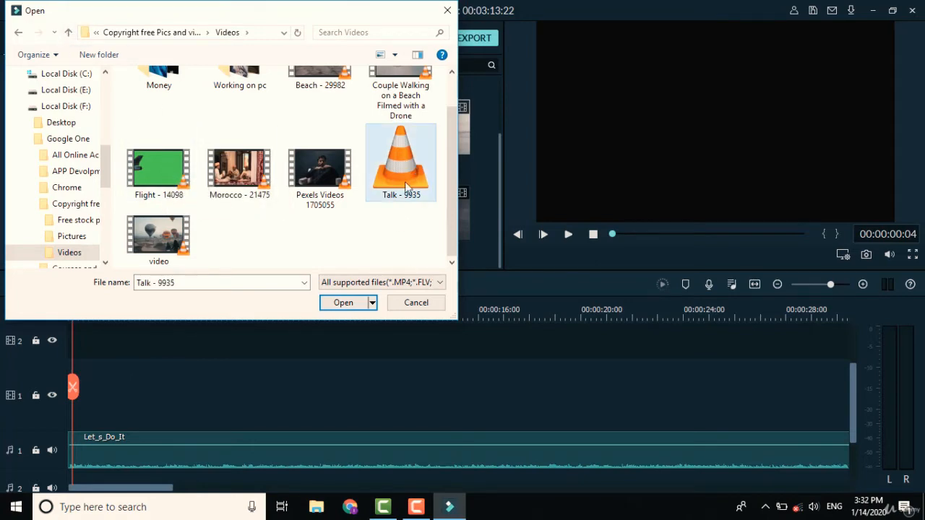
left_click(343, 302)
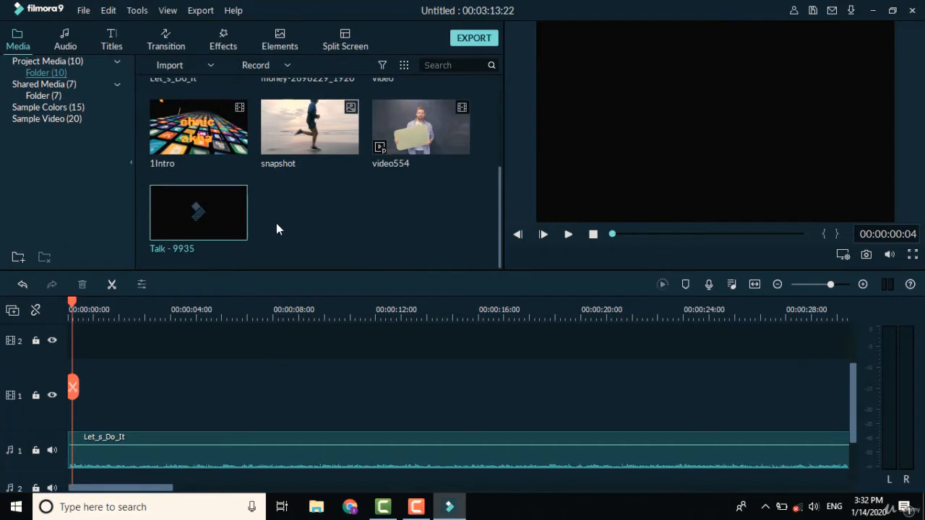
Step: Place the Talk - 9935 clip at the start of video track 1, match the project to 2000 x 1176 24fps and skim through the clip
right_click(227, 212)
left_click_drag(200, 205, 72, 396)
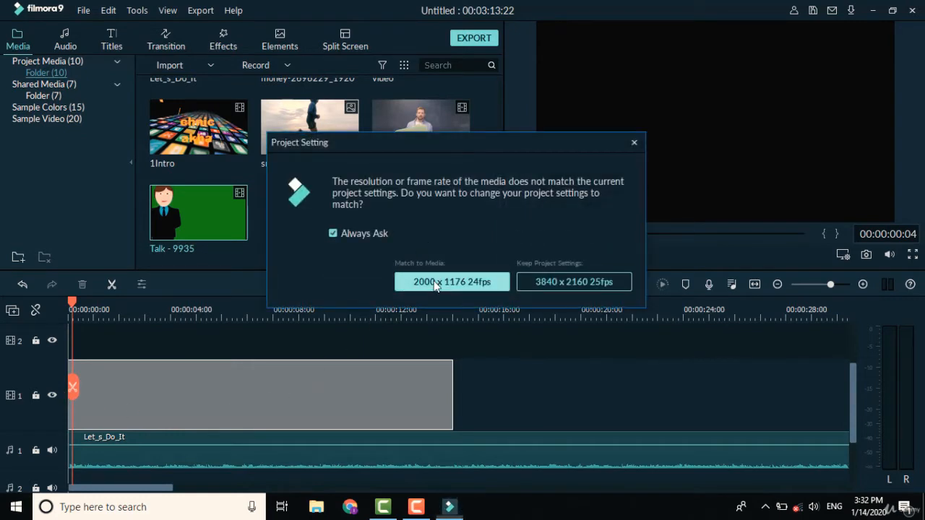
left_click(435, 281)
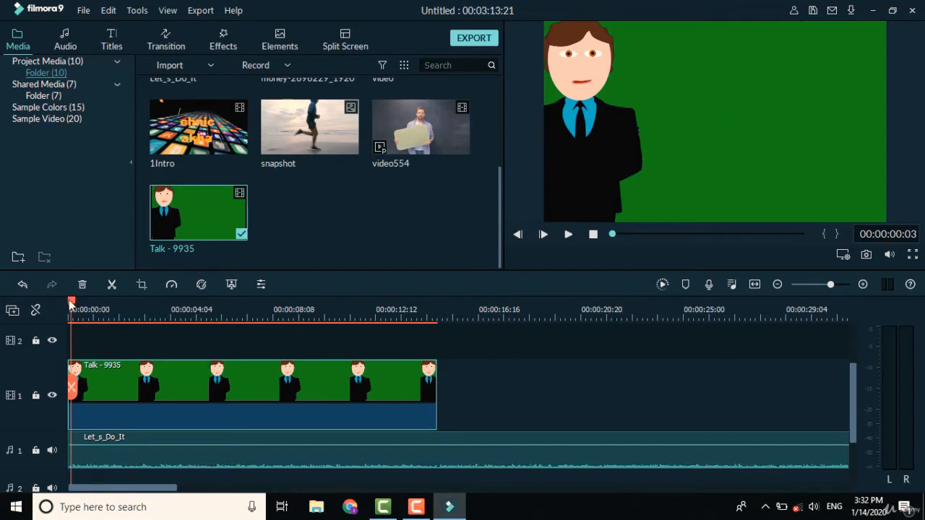
left_click_drag(70, 304, 229, 327)
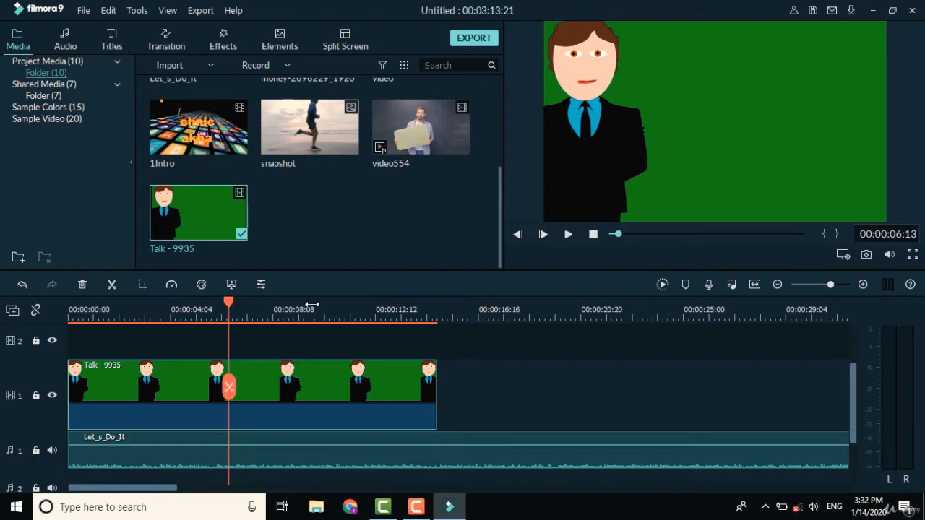
left_click_drag(229, 304, 402, 328)
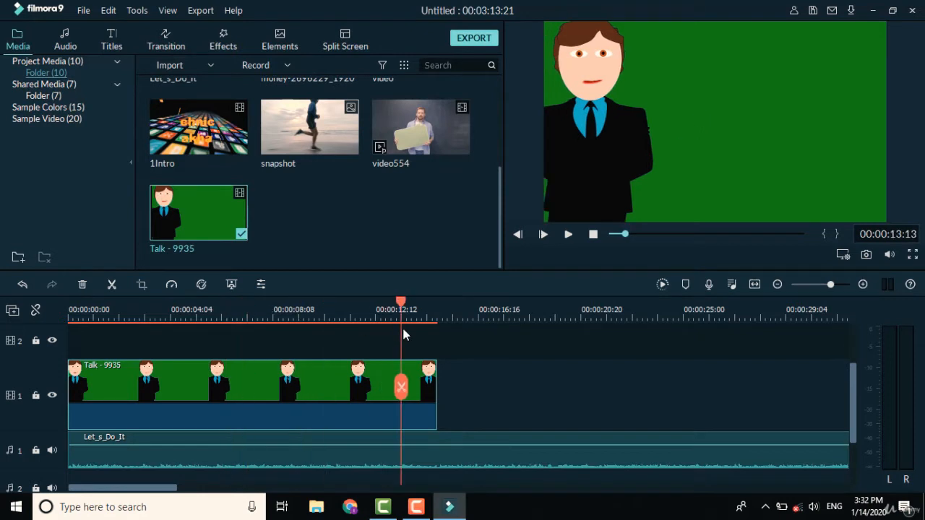
Step: Turn on Chroma Key for the Talk - 9935 clip and review its keying settings
left_click(230, 285)
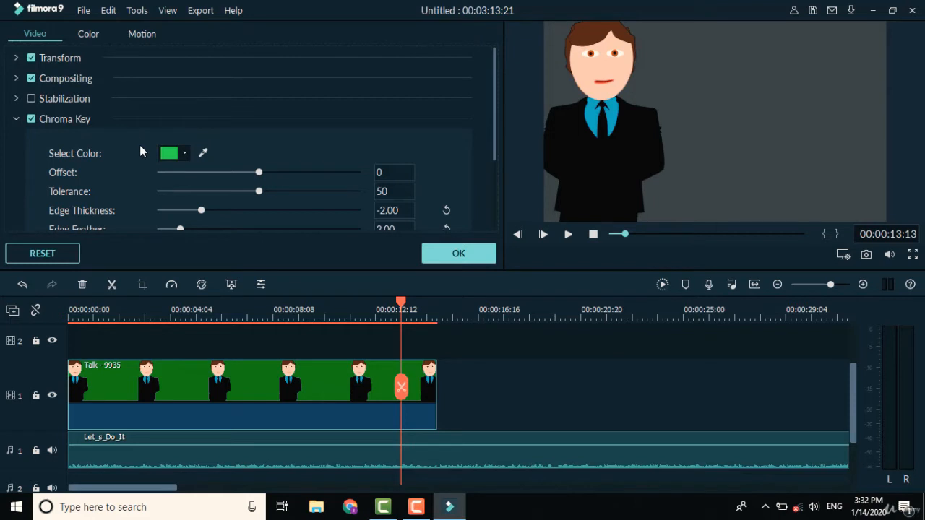
scroll(139, 150, "down", 2)
scroll(141, 150, "up", 2)
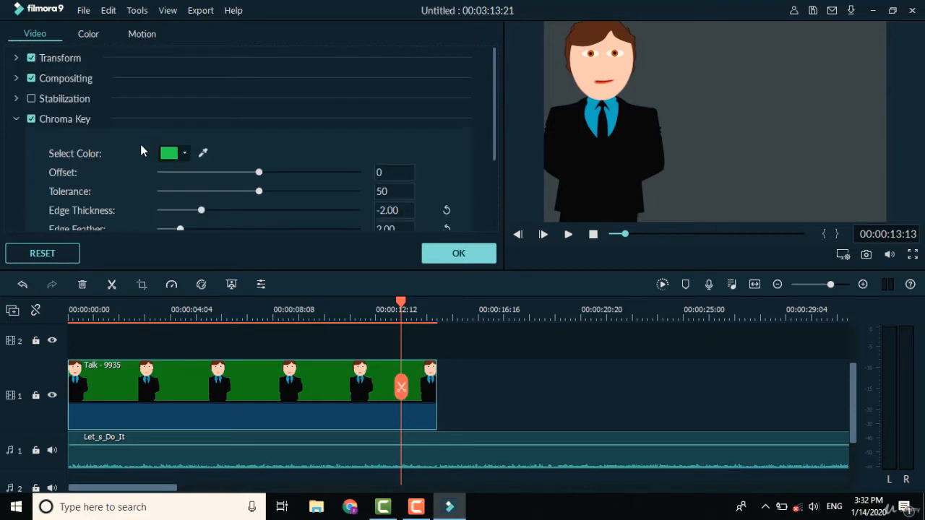
scroll(140, 150, "down", 2)
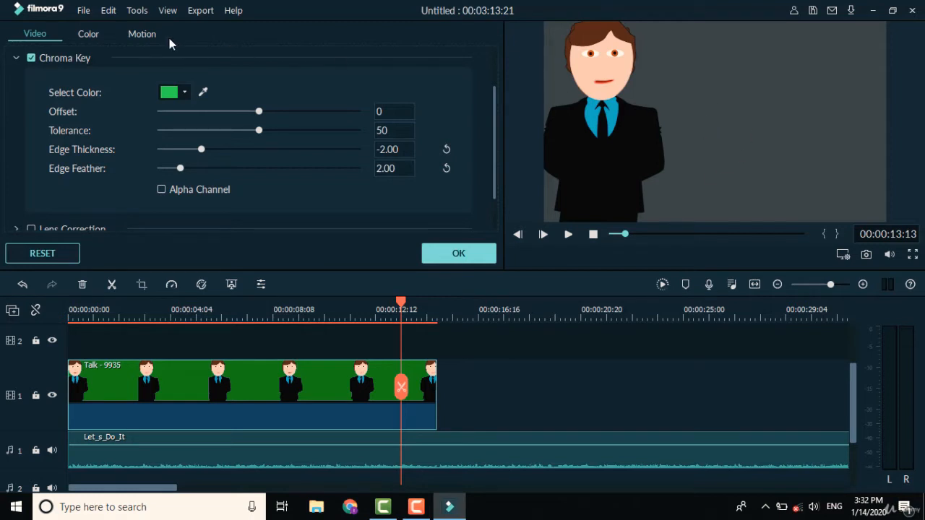
Step: Try keying out the sampled green background with offset 6 and tolerance 52, and reset the clip's video settings
left_click(202, 92)
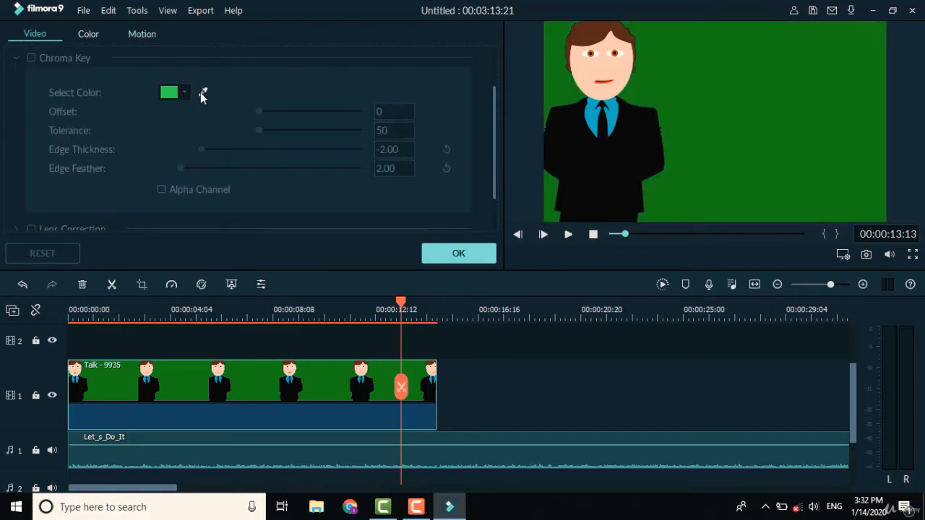
left_click(200, 92)
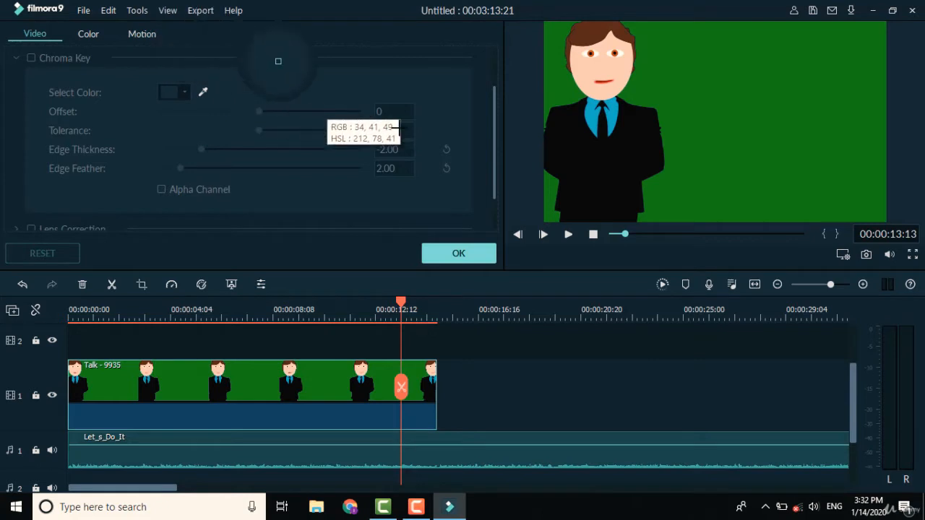
left_click(781, 123)
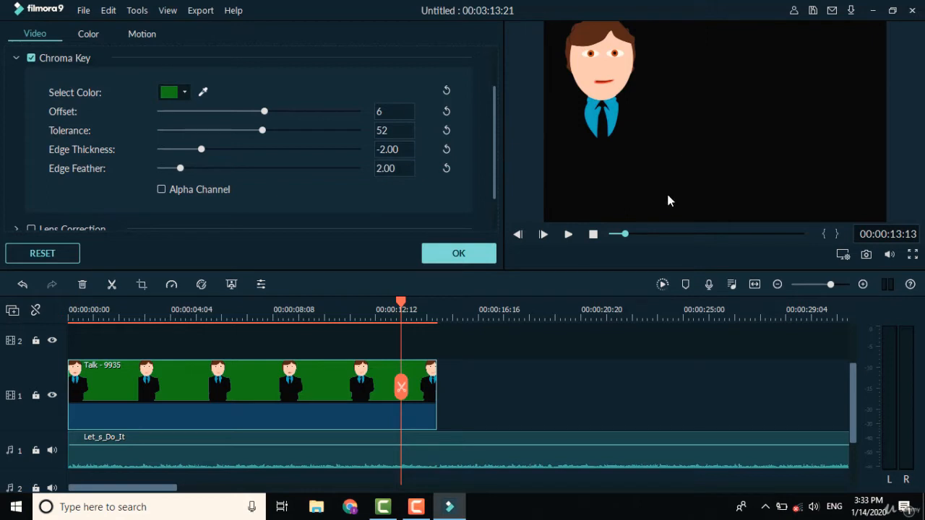
left_click(56, 255)
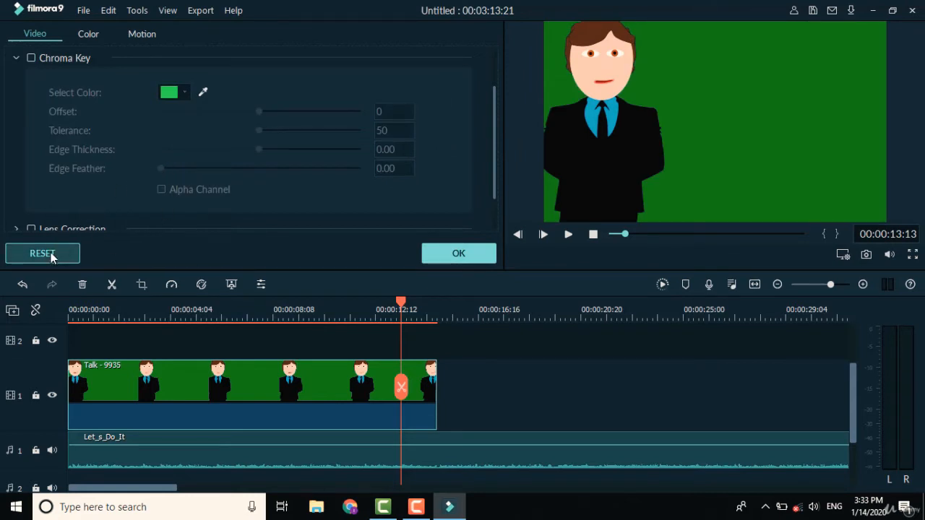
Step: Look through the clip's video settings, including the Stabilization and Transform options
scroll(132, 189, "down", 2)
scroll(136, 190, "up", 3)
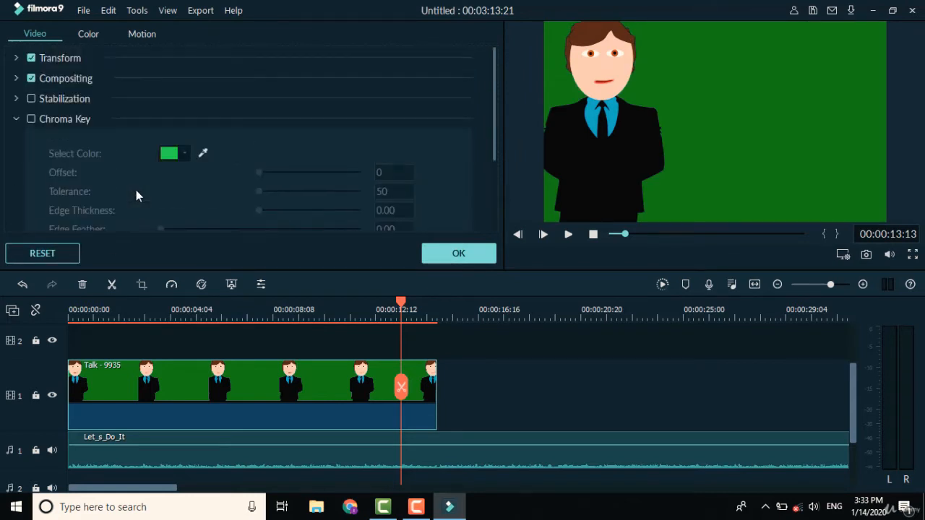
scroll(120, 198, "down", 3)
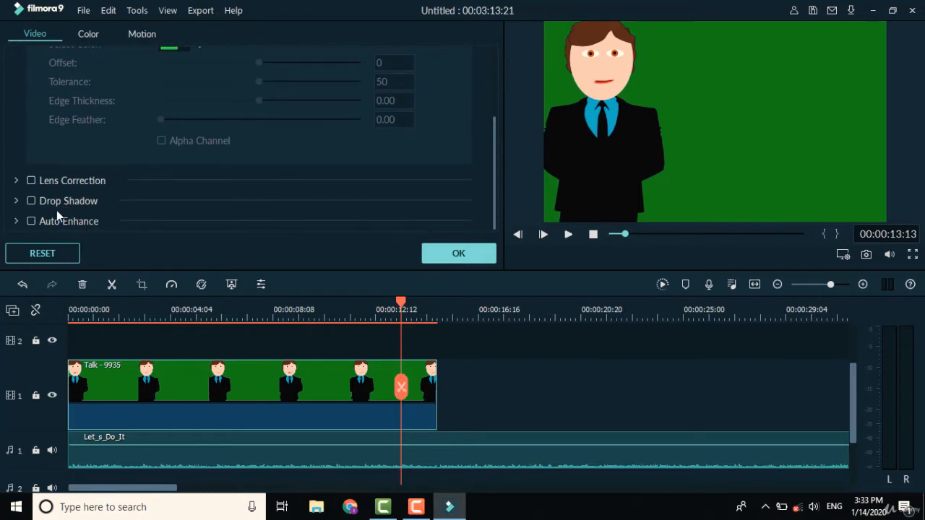
scroll(93, 208, "up", 3)
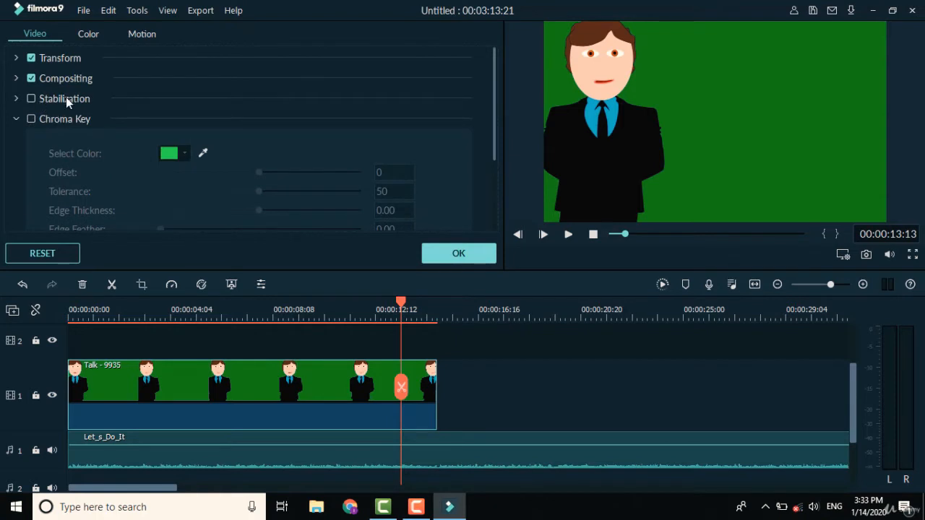
left_click(16, 99)
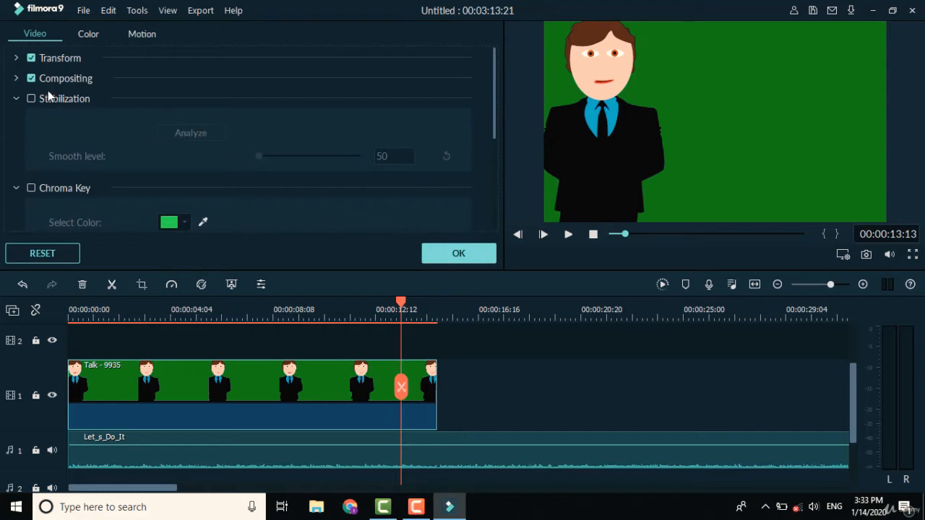
left_click(17, 60)
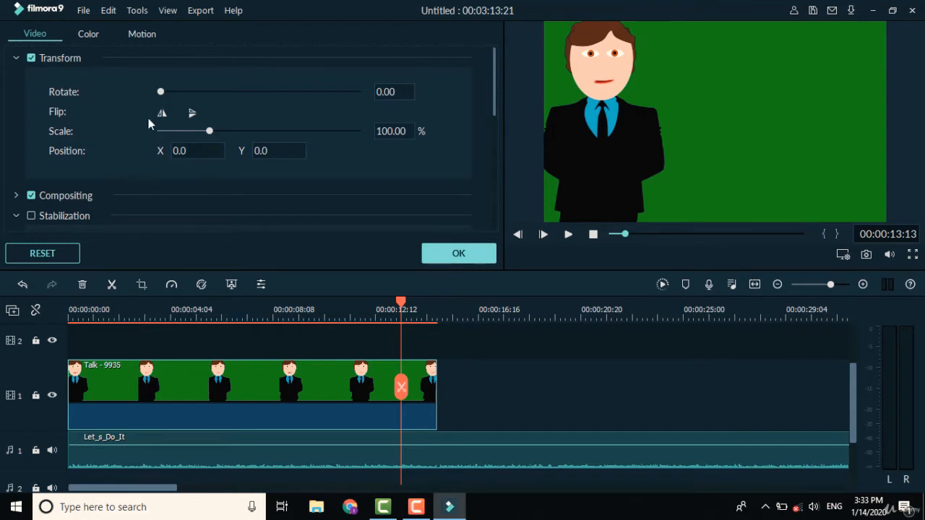
Step: Look through the clip's color settings and motion animations, and close the clip's settings with confirmation
left_click(87, 38)
scroll(125, 129, "down", 5)
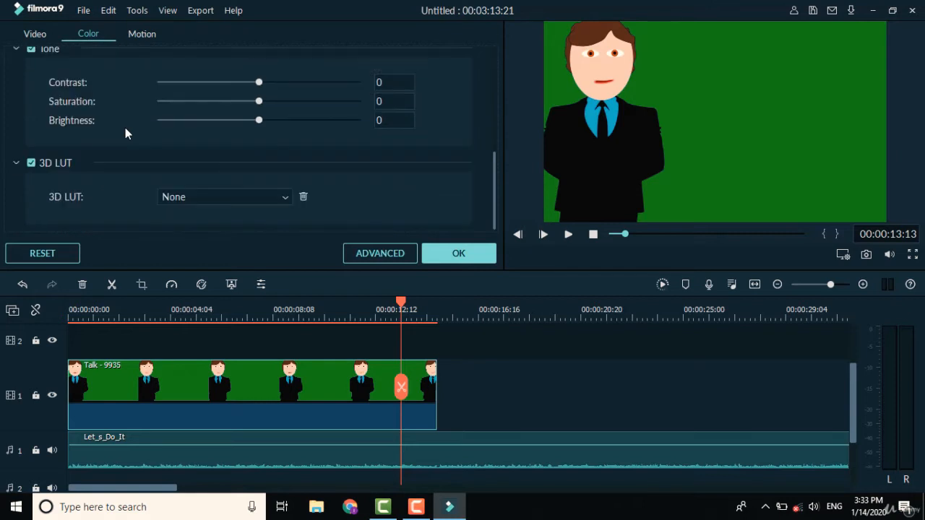
scroll(125, 128, "up", 5)
left_click_drag(162, 114, 198, 139)
left_click(146, 36)
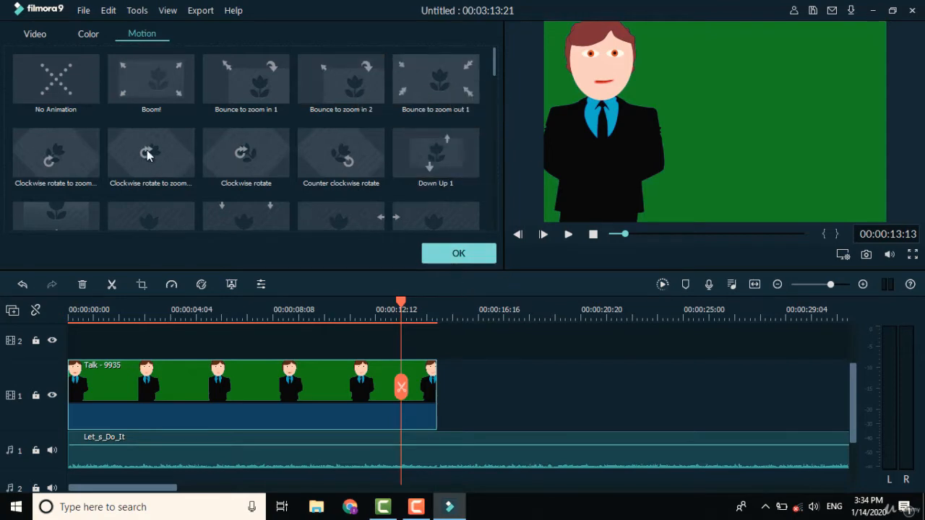
left_click(33, 30)
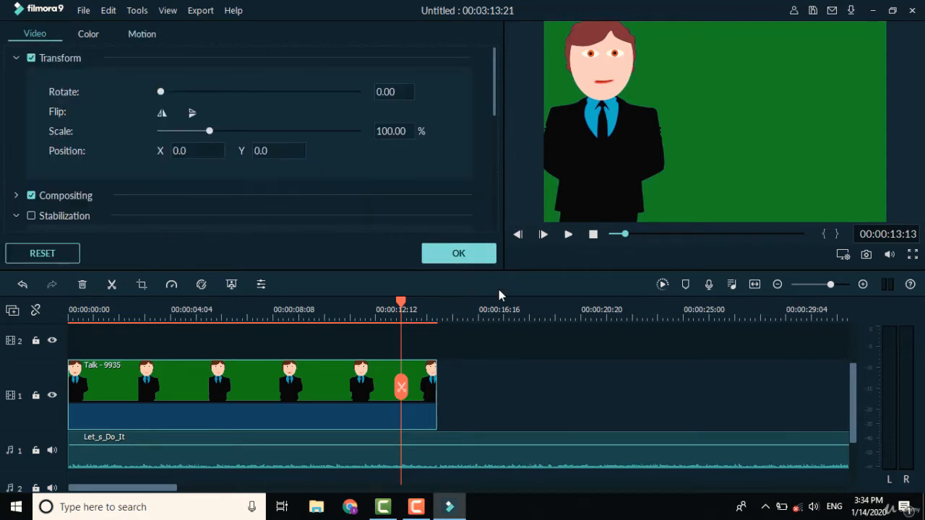
left_click(458, 254)
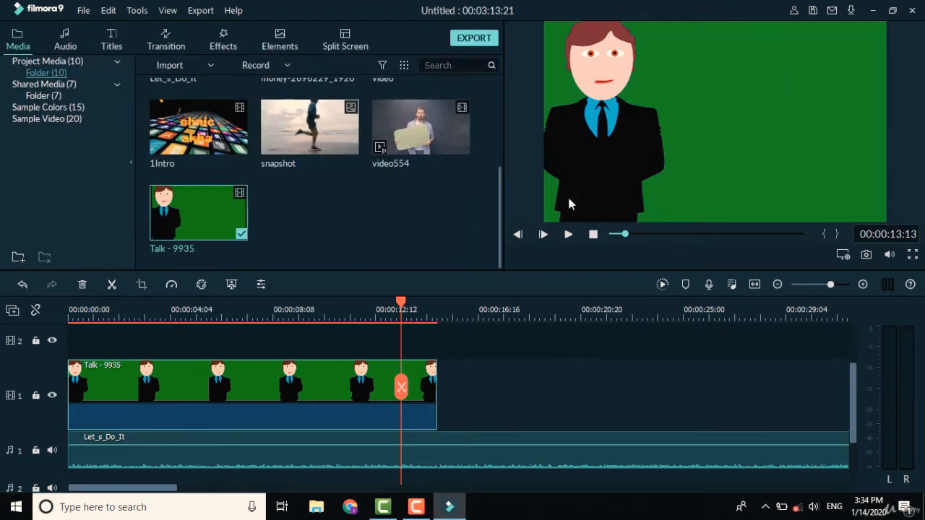
Step: Try Chroma Key on the clip again with a newly sampled key color, and reset and confirm the video settings
left_click(232, 284)
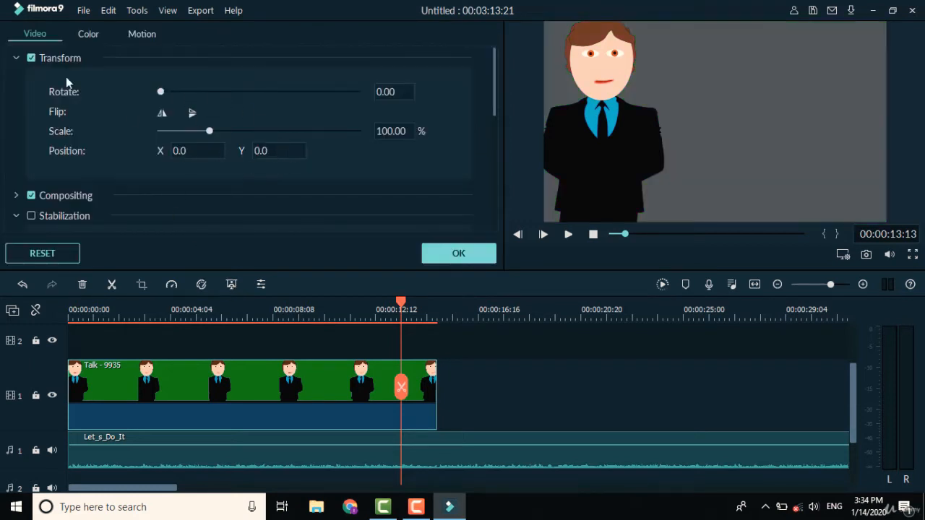
scroll(164, 311, "up", 2)
scroll(162, 167, "down", 3)
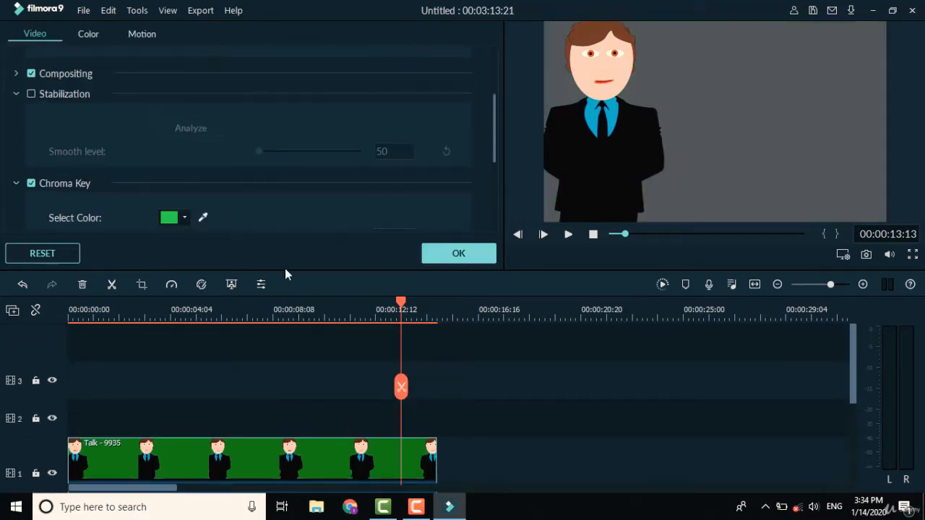
scroll(348, 404, "down", 2)
left_click(203, 220)
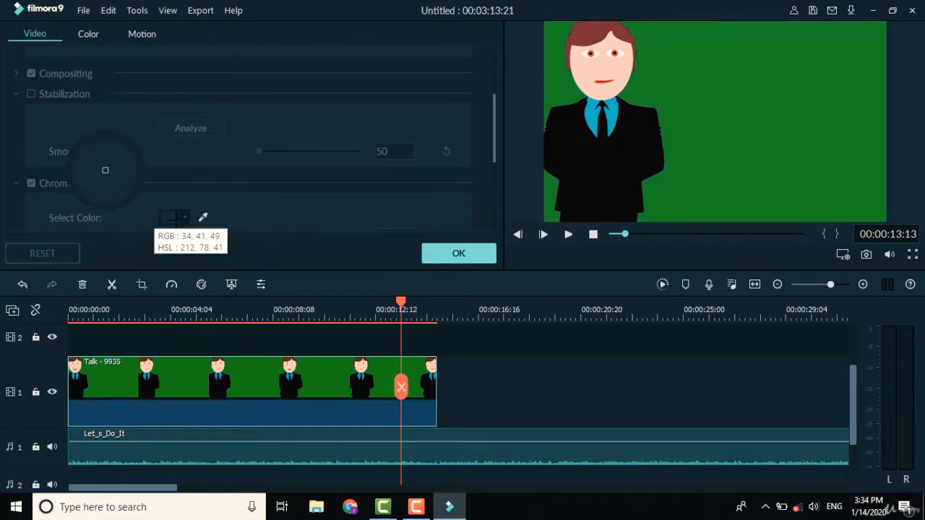
left_click(186, 224)
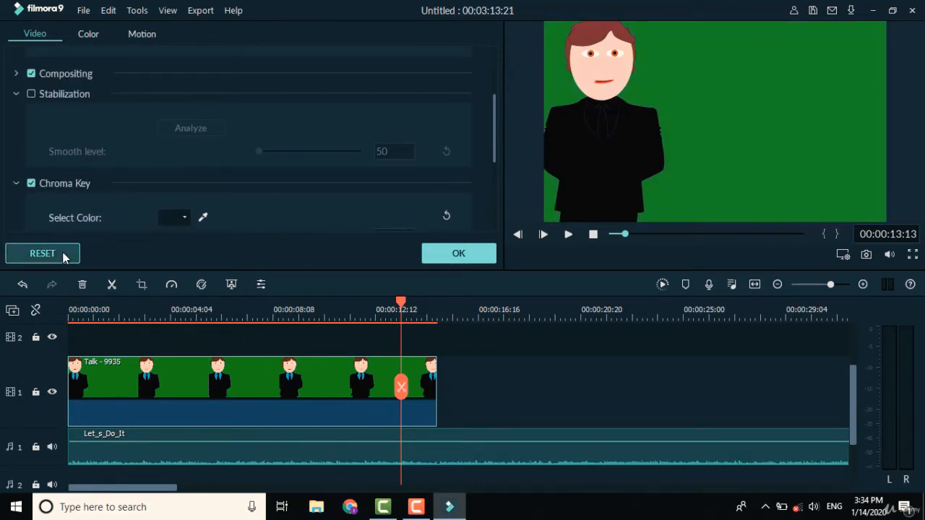
left_click(64, 257)
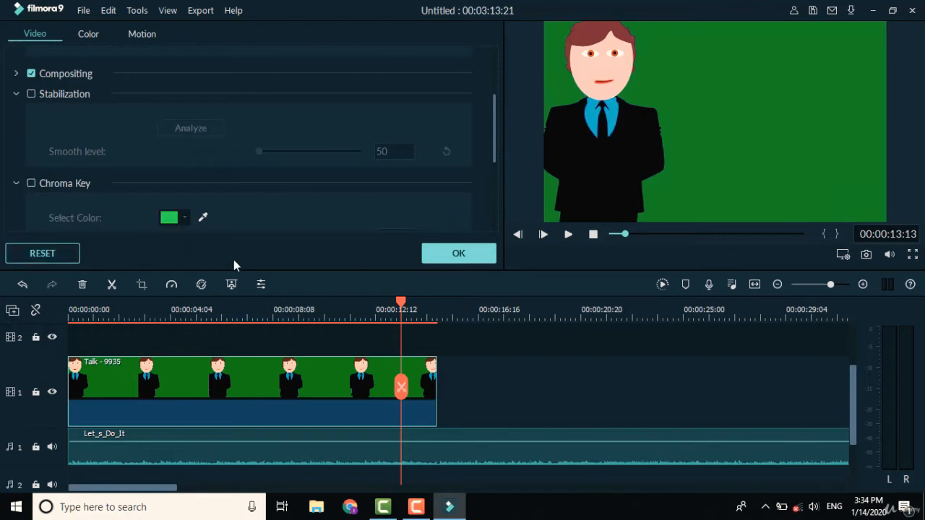
left_click(461, 253)
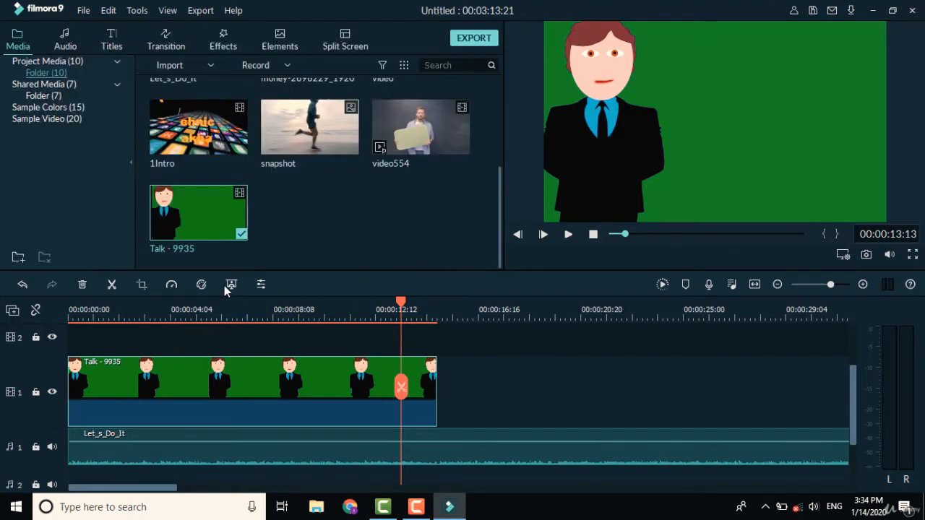
Step: Apply Chroma Key with the default green key color to the Talk - 9935 clip
left_click(229, 285)
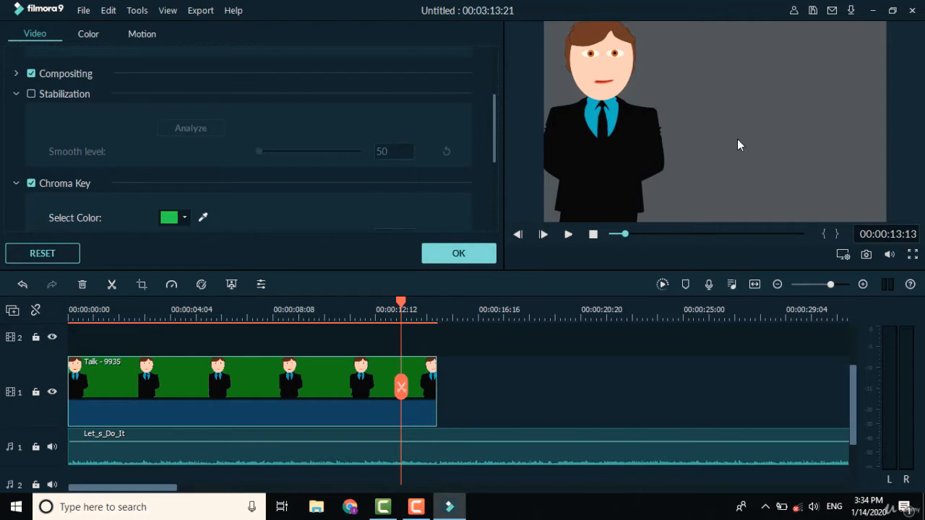
Step: Confirm the Talk - 9935 clip's Chroma Key settings and look through the project media for a background
left_click(474, 253)
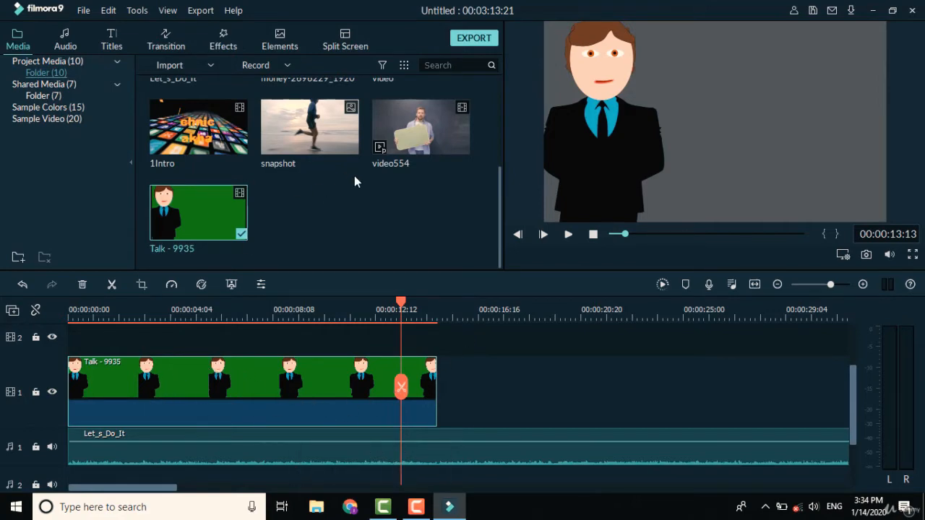
scroll(376, 181, "up", 3)
scroll(405, 192, "down", 3)
scroll(382, 198, "up", 3)
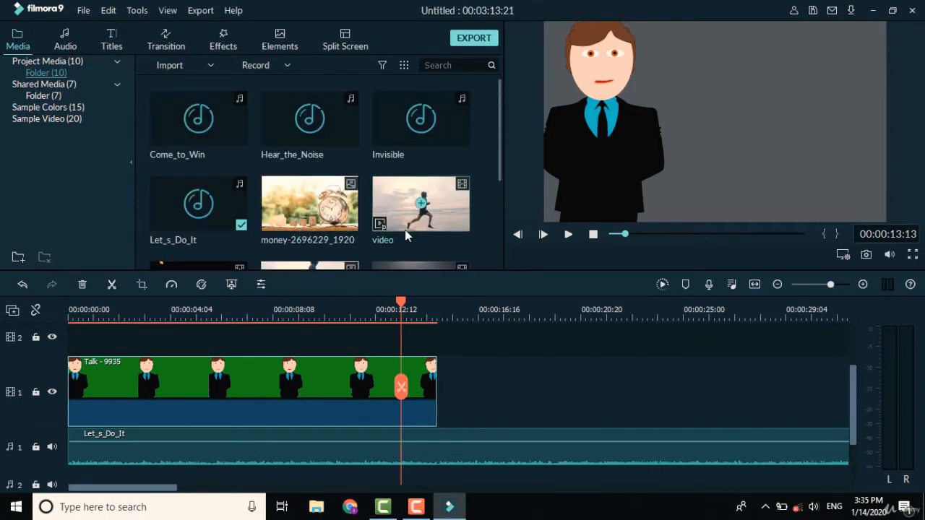
Step: Look through the solid and gradient backgrounds in the Sample Colors collection
left_click(43, 108)
scroll(338, 193, "down", 5)
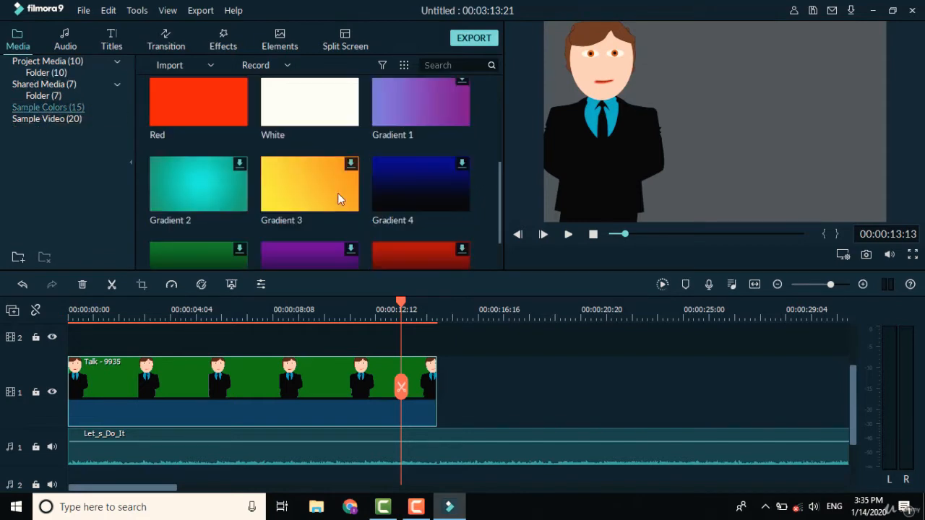
scroll(337, 193, "up", 5)
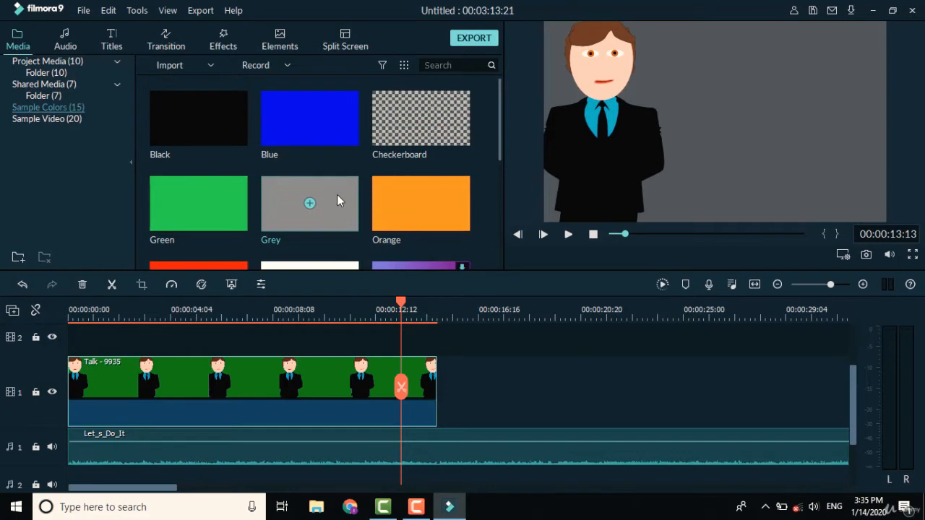
scroll(336, 194, "down", 4)
scroll(275, 174, "up", 4)
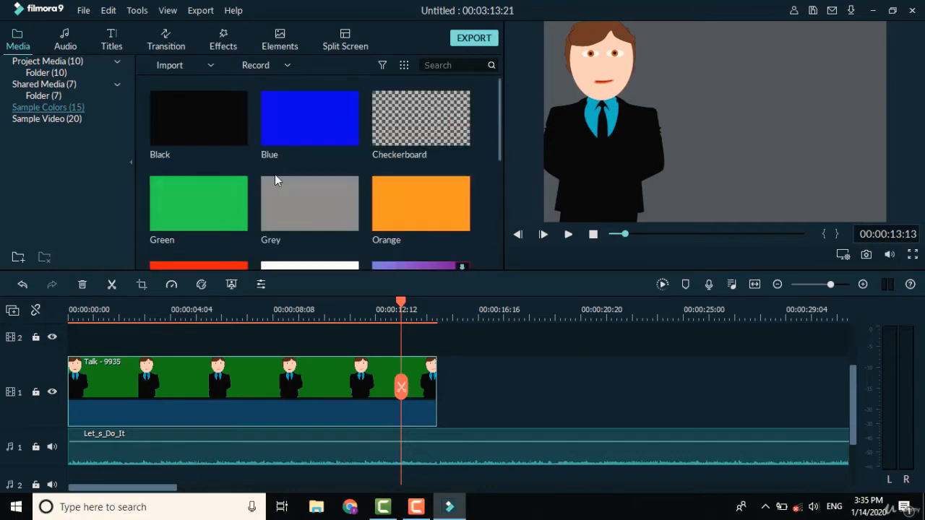
scroll(275, 177, "down", 4)
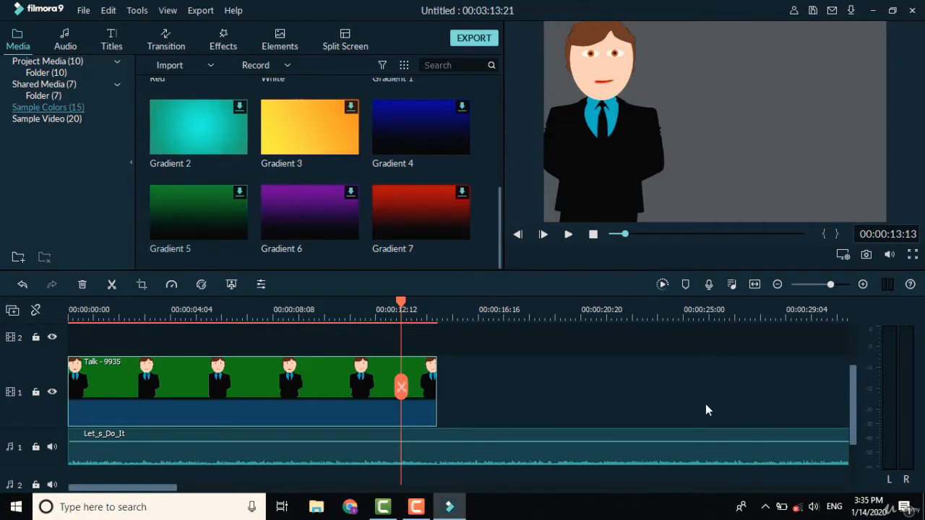
Step: Turn on the computer's Wi-Fi connection and return to the editor
left_click(798, 505)
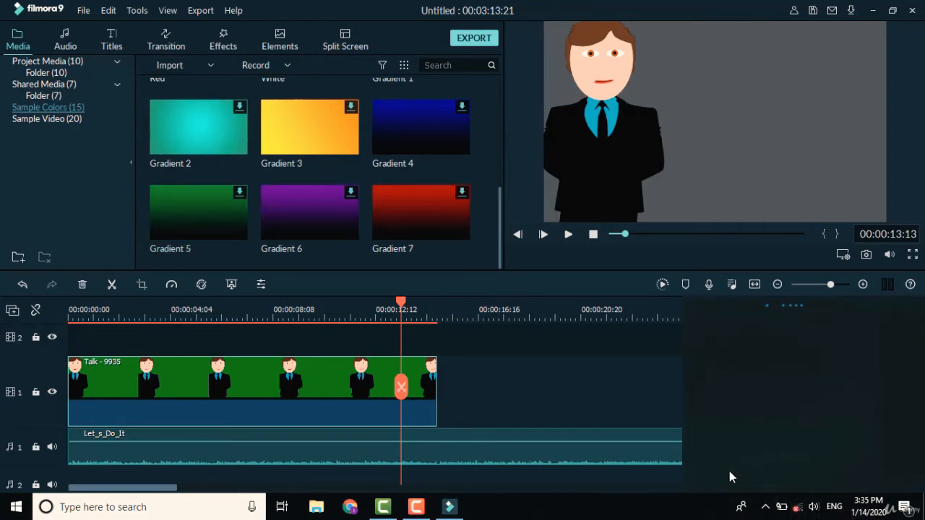
left_click(706, 473)
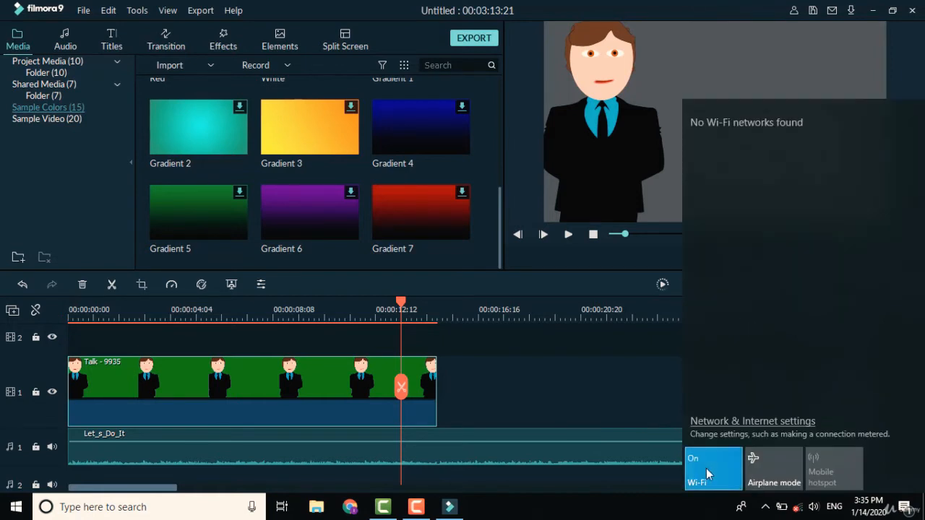
left_click(508, 362)
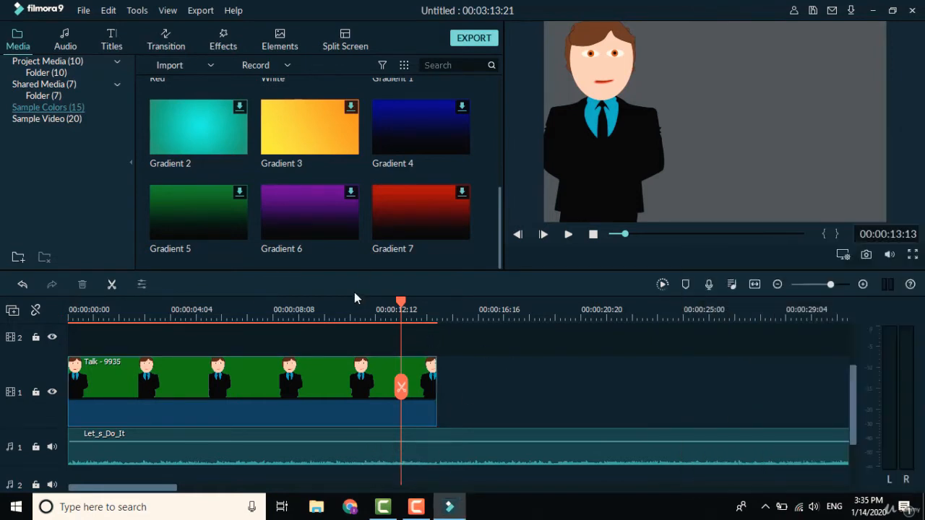
Step: Try to download the Gradient 5 sample color, and dismiss the system notification
left_click(241, 193)
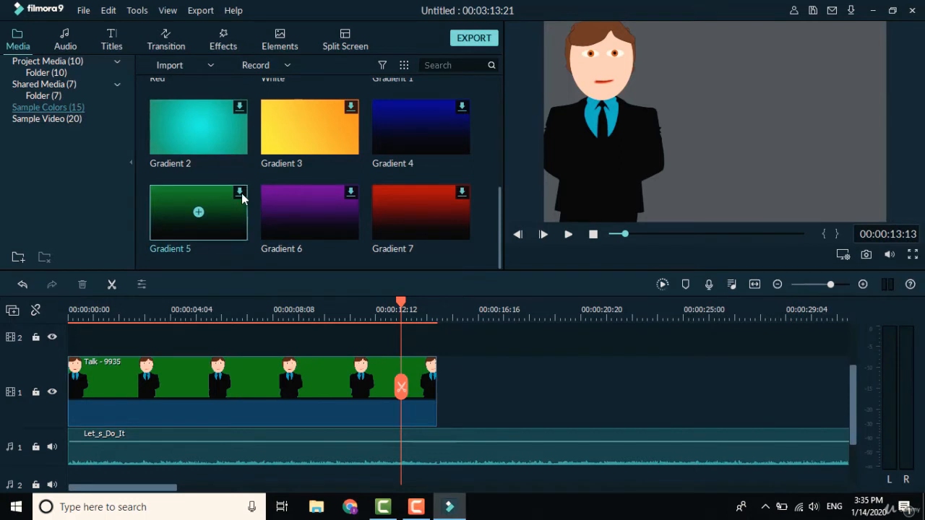
scroll(300, 171, "up", 3)
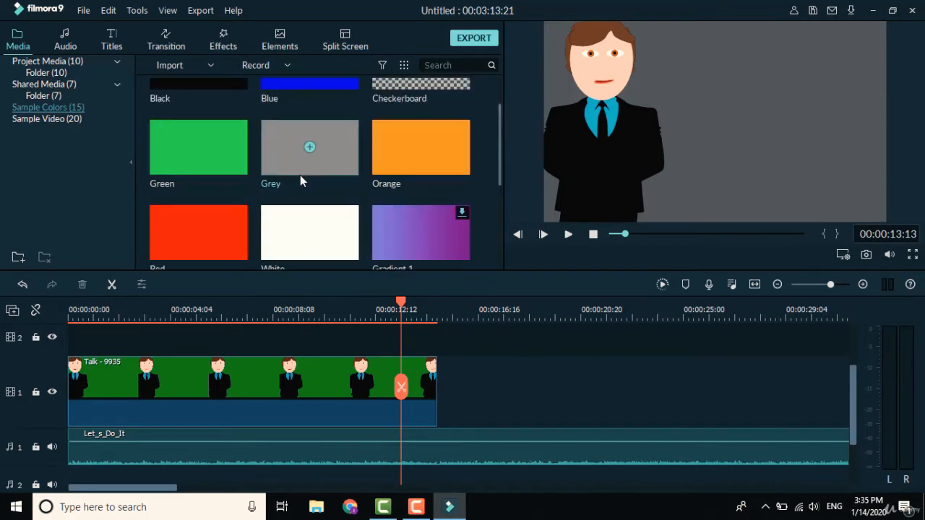
scroll(298, 176, "down", 3)
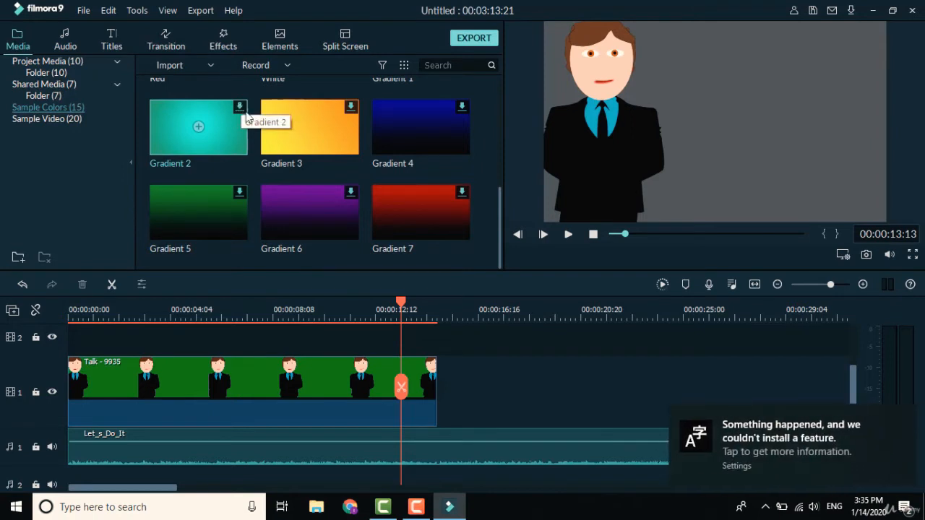
left_click(901, 421)
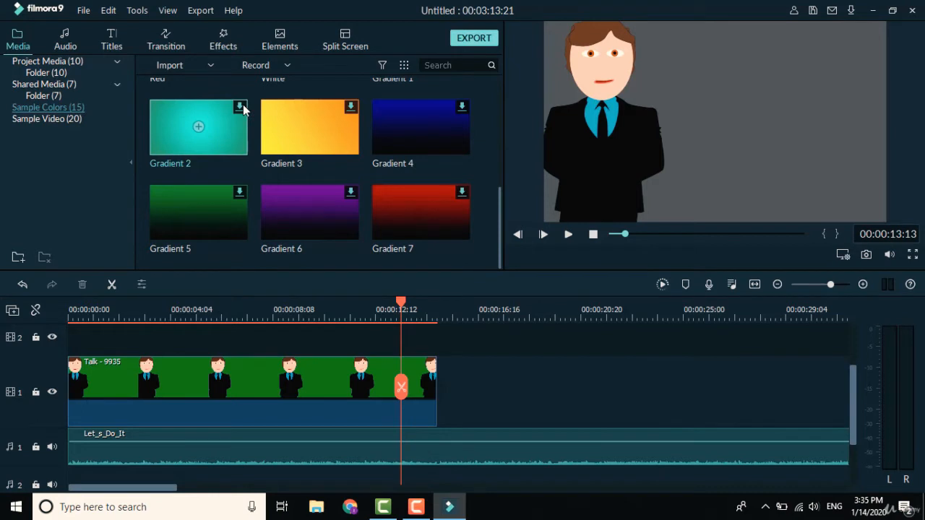
left_click(198, 126)
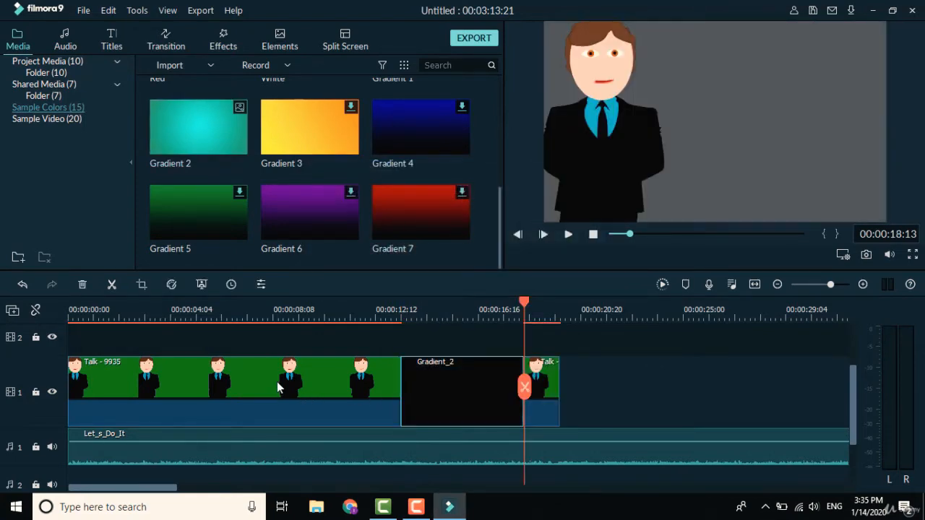
left_click_drag(423, 406, 620, 377)
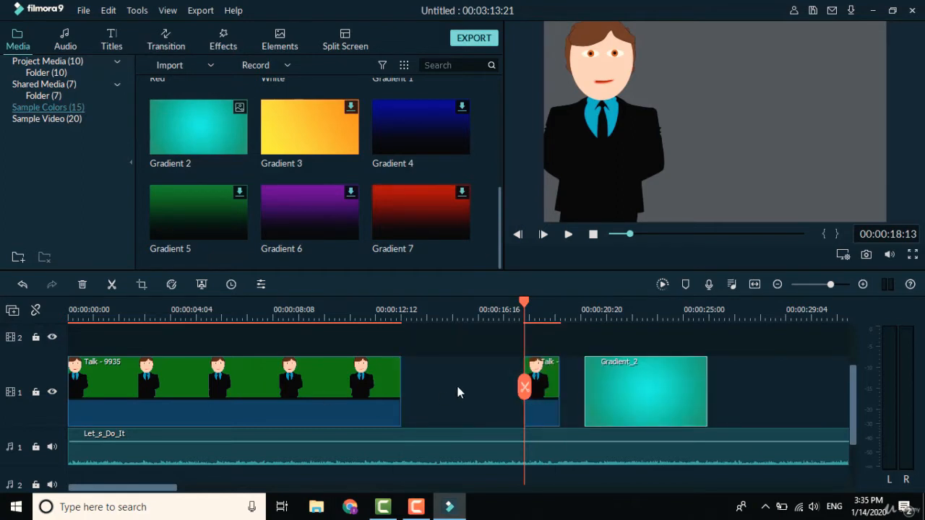
key("ctrl+z")
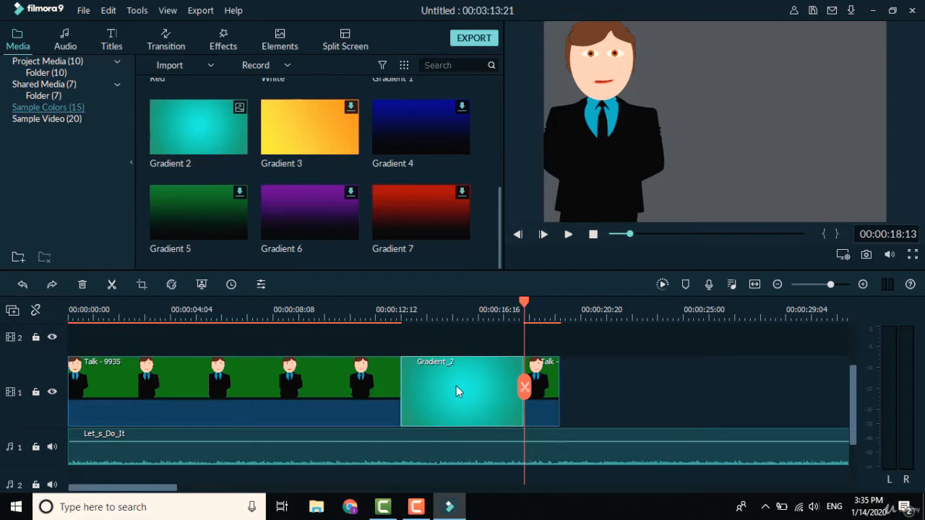
key("ctrl+z")
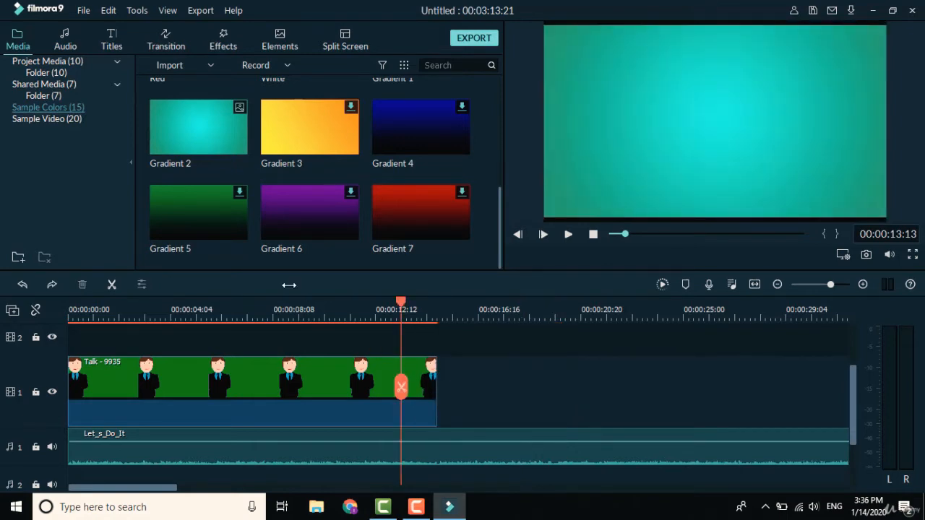
Step: Move the Talk - 9935 clip to video track 2 and lay Gradient 2 beneath it on track 1, extended to the clip's full length
left_click_drag(165, 122, 504, 395)
left_click_drag(304, 394, 296, 347)
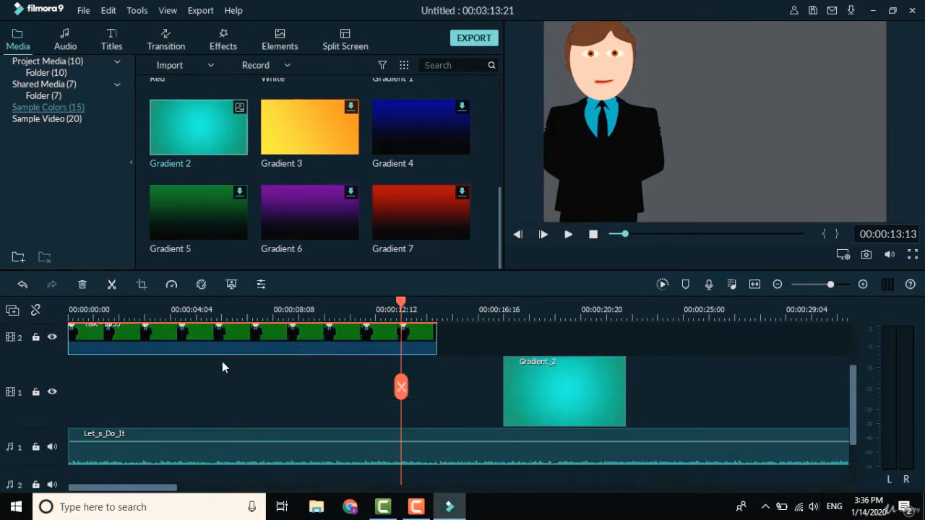
left_click_drag(519, 384, 76, 383)
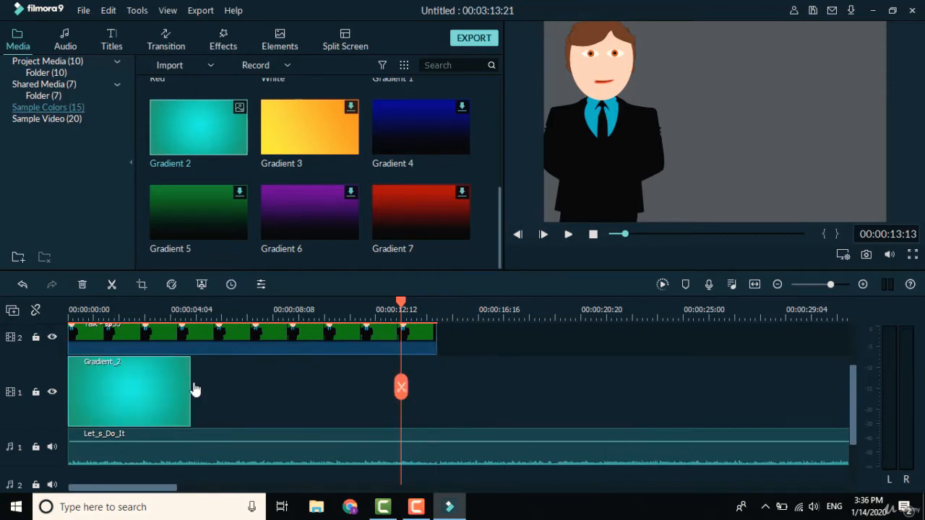
left_click_drag(192, 388, 437, 402)
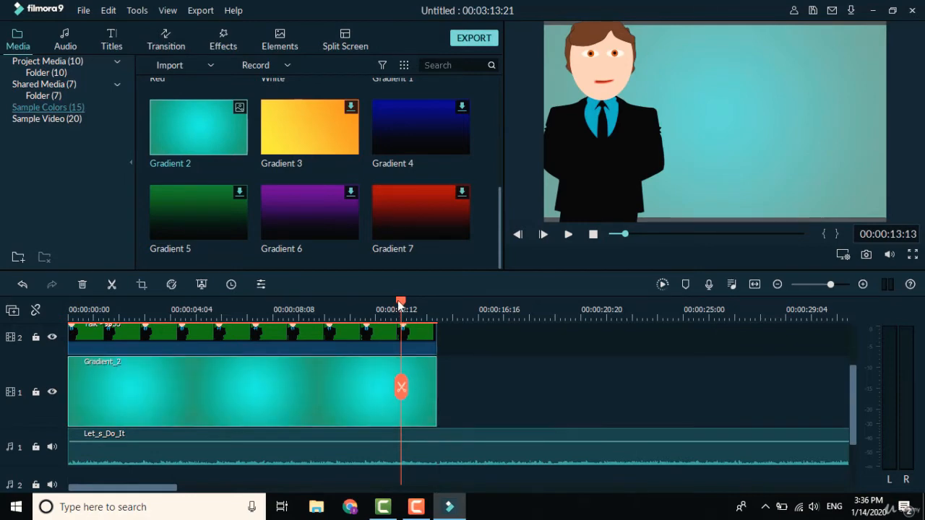
left_click_drag(401, 302, 239, 312)
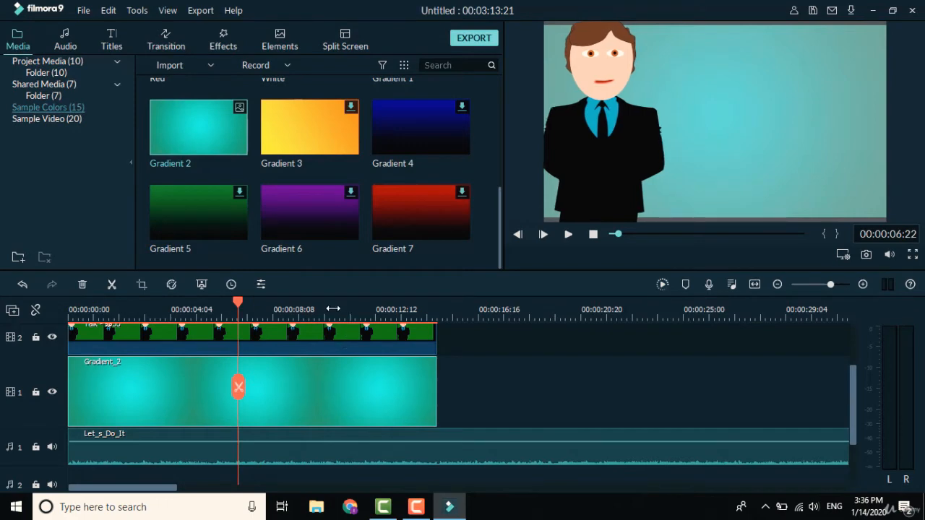
Step: Resize the Talk - 9935 overlay horizontally in the preview and shift it lower over the gradient background
left_click(609, 128)
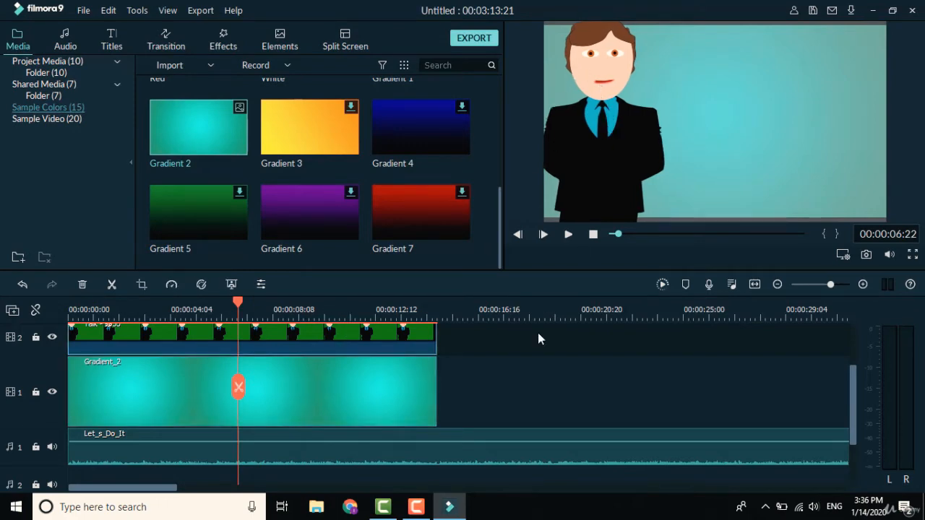
scroll(522, 373, "up", 1)
left_click(402, 372)
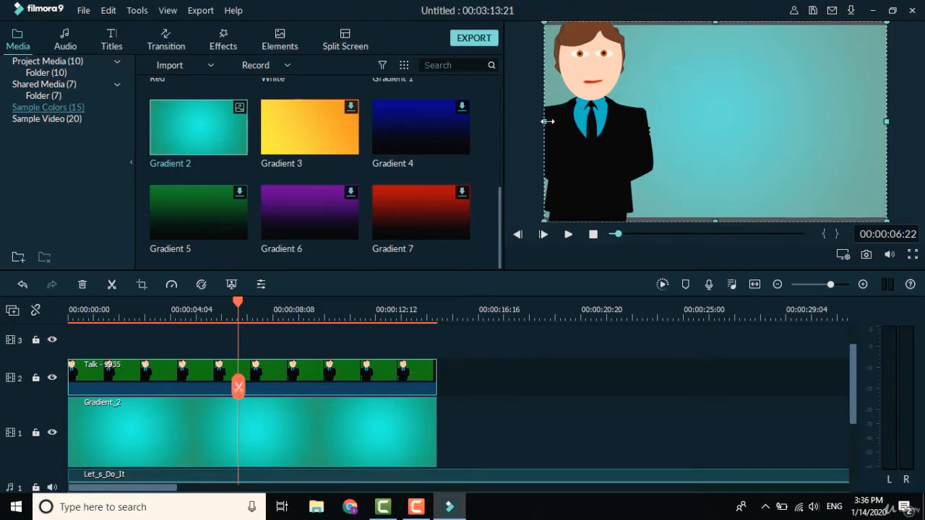
mouse_move(548, 122)
left_mouse_down()
mouse_move(688, 122)
mouse_move(535, 133)
left_mouse_up()
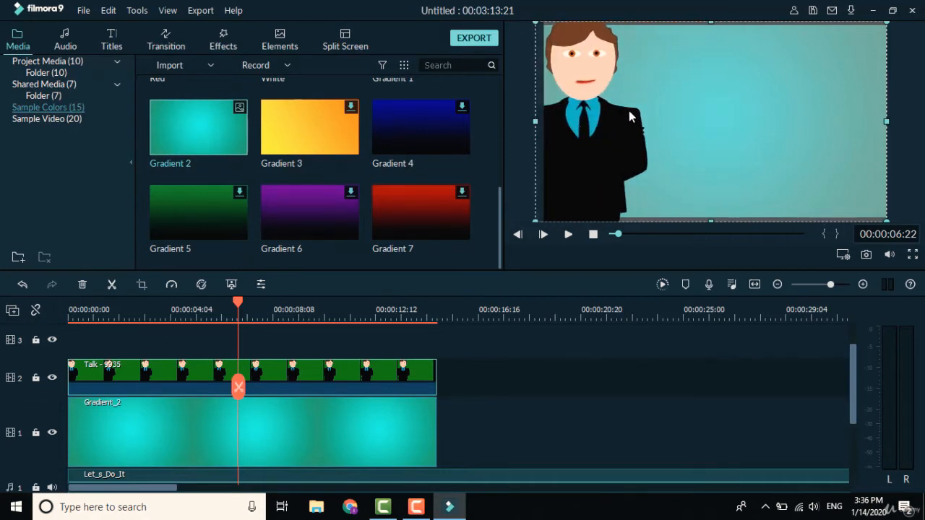
left_click_drag(653, 115, 625, 113)
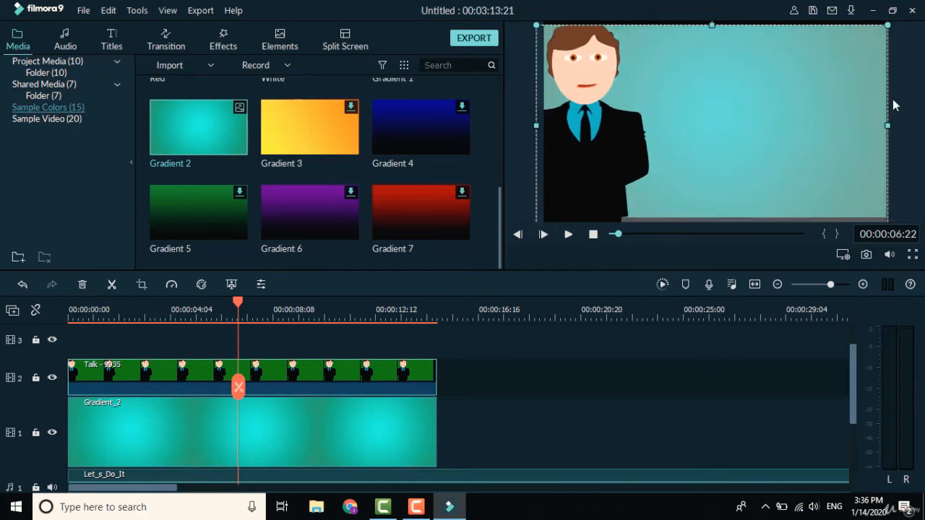
left_click_drag(889, 127, 820, 130)
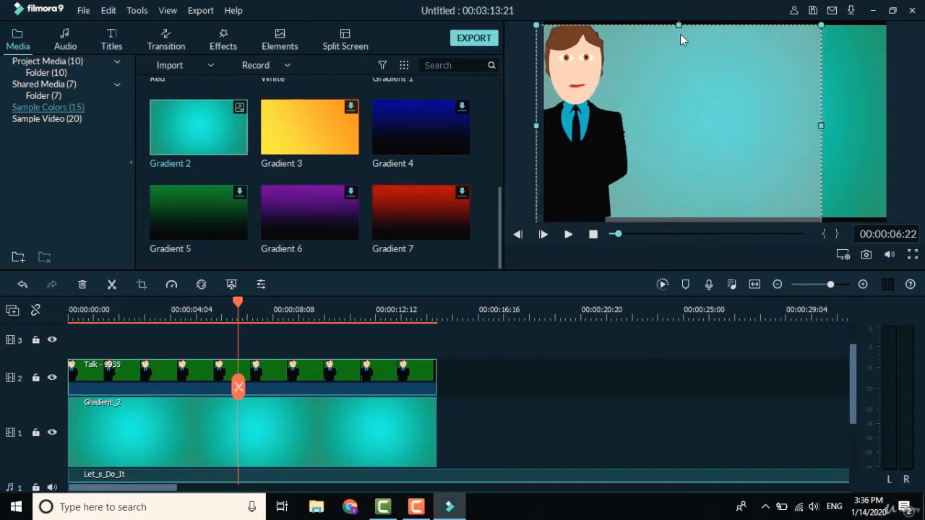
left_click_drag(679, 24, 677, 51)
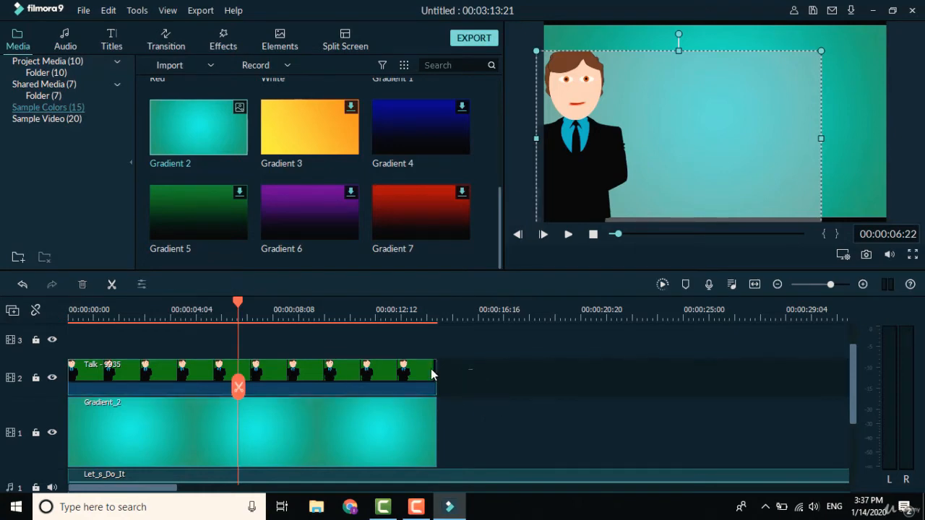
Step: Delete the Talk - 9935 clip from track 2 and import the Flight - 14098 video from the Videos folder
key("Delete")
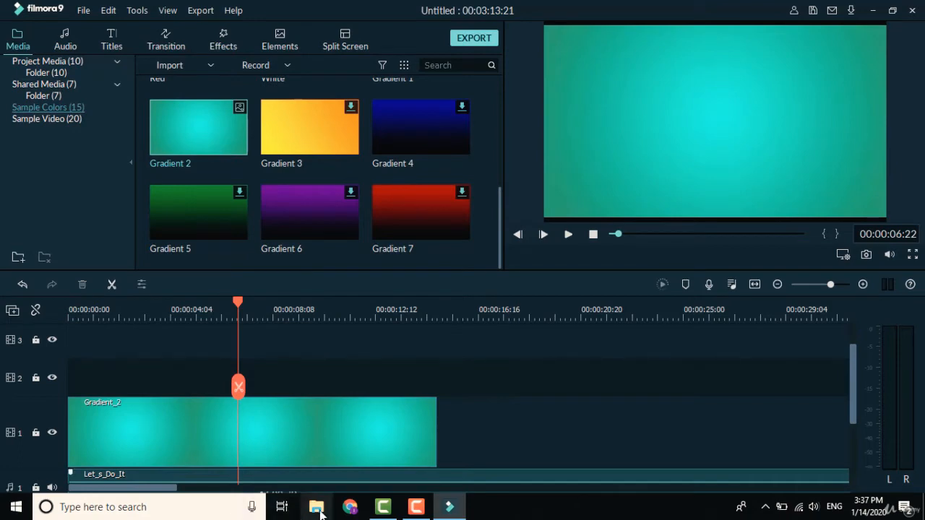
left_click(163, 70)
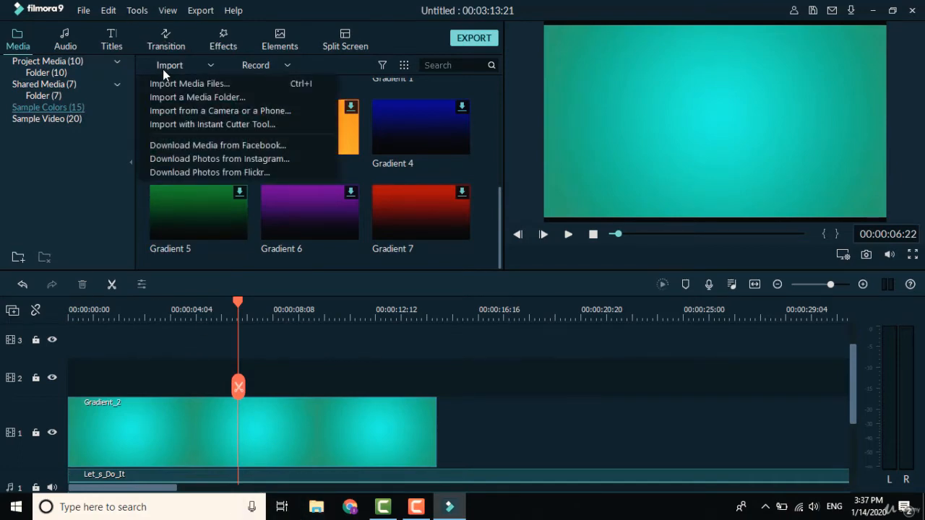
left_click(173, 83)
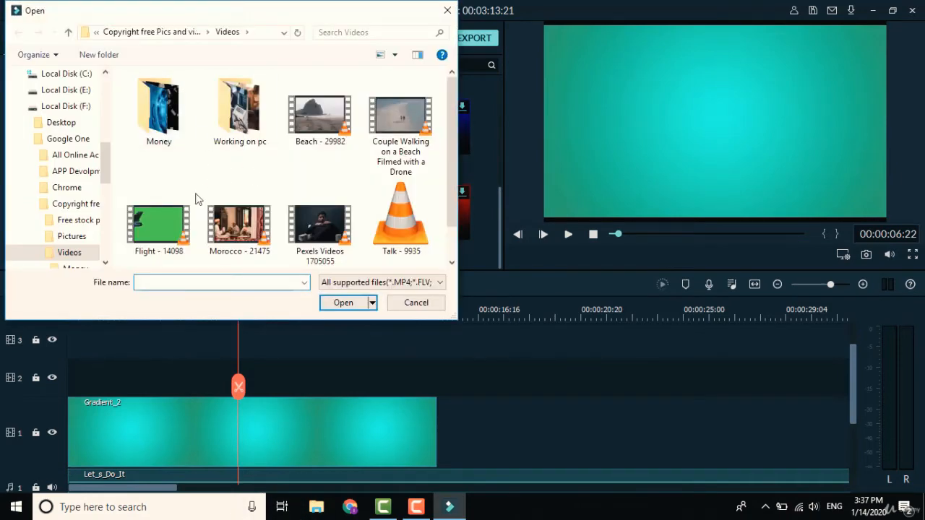
left_click(160, 220)
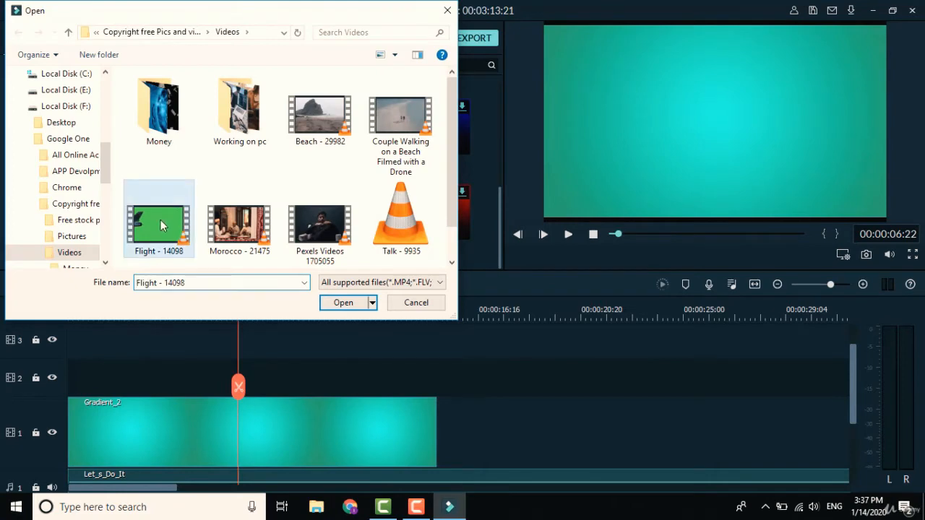
left_click(343, 303)
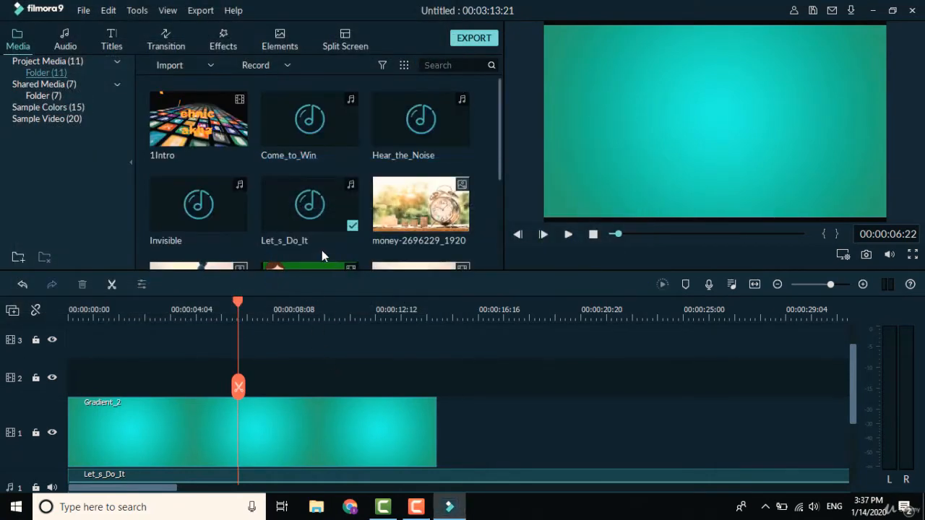
Step: Place the Flight - 14098 clip at the start of video track 2 and match the project settings to its 1920 x 1080 30fps media
scroll(327, 238, "down", 3)
left_click_drag(301, 193, 65, 366)
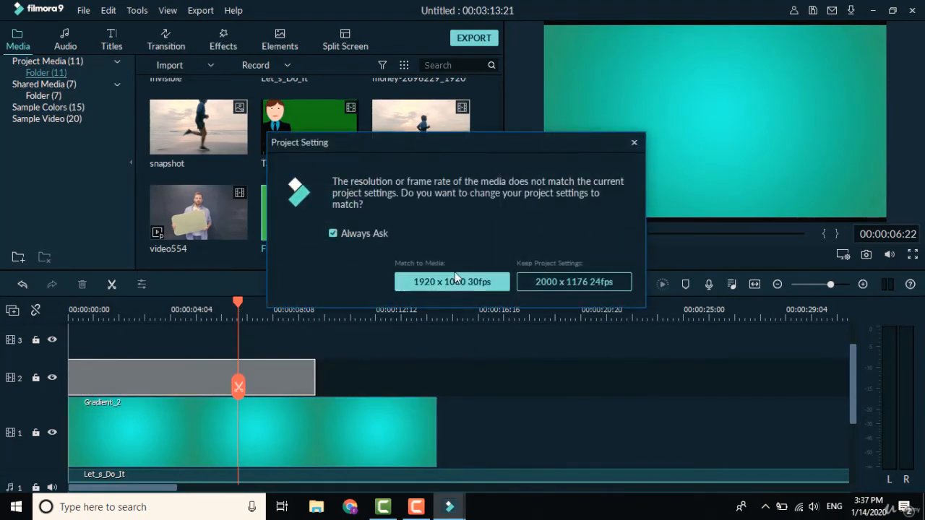
left_click(429, 282)
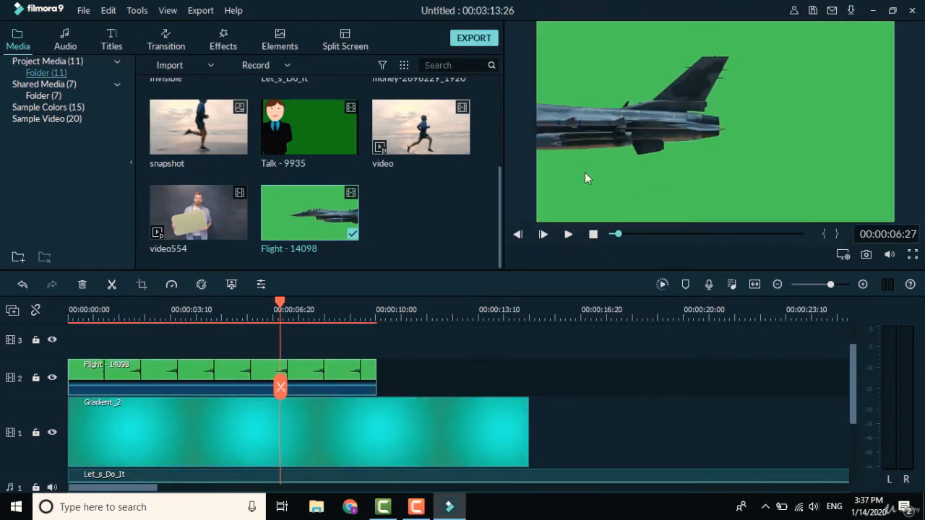
Step: Apply Chroma Key to the Flight - 14098 clip to remove its green background, and play the result from about 00:00:04:04
left_click(224, 285)
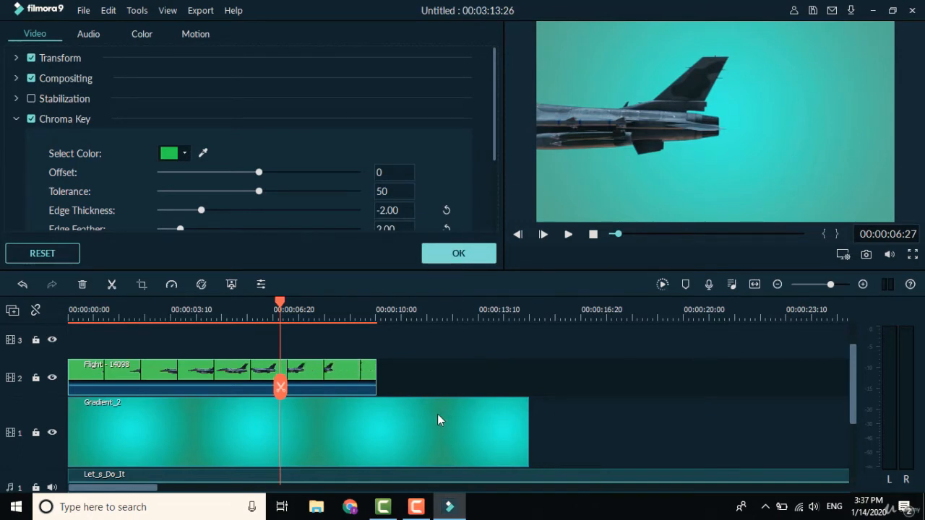
left_click_drag(280, 306, 196, 315)
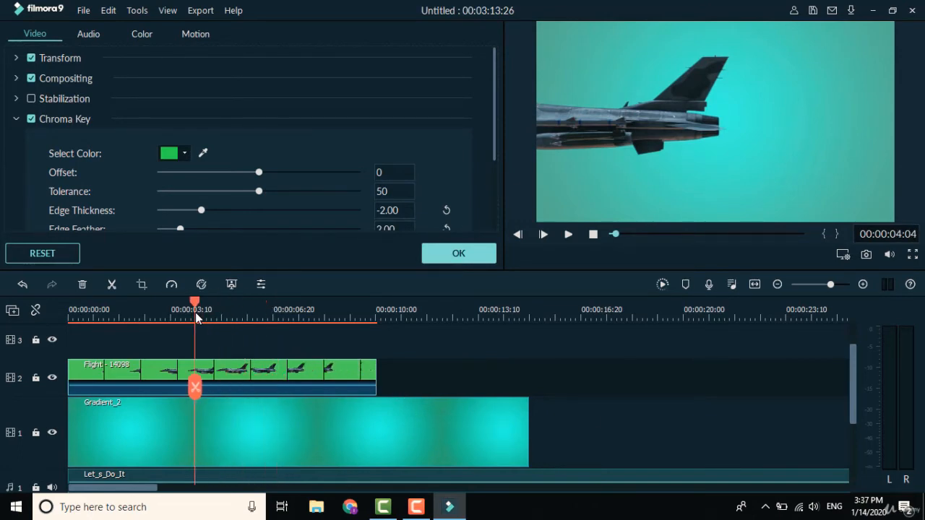
left_click(569, 234)
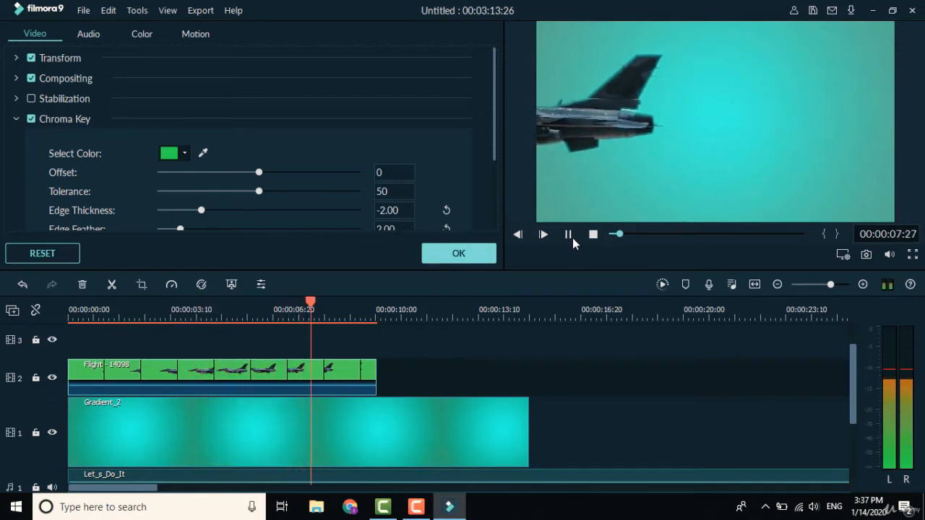
left_click(570, 235)
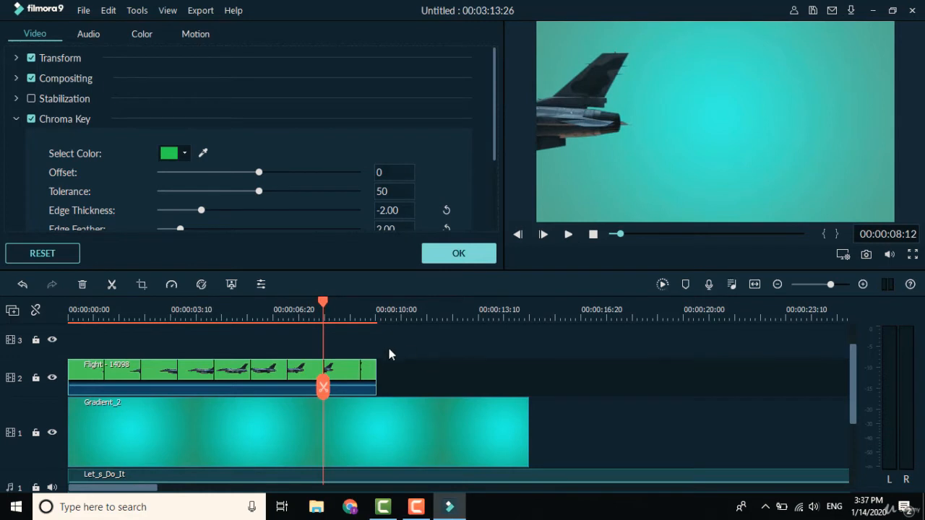
Step: Delete the Gradient_2 background clip from video track 1 and close its settings
left_click(396, 429)
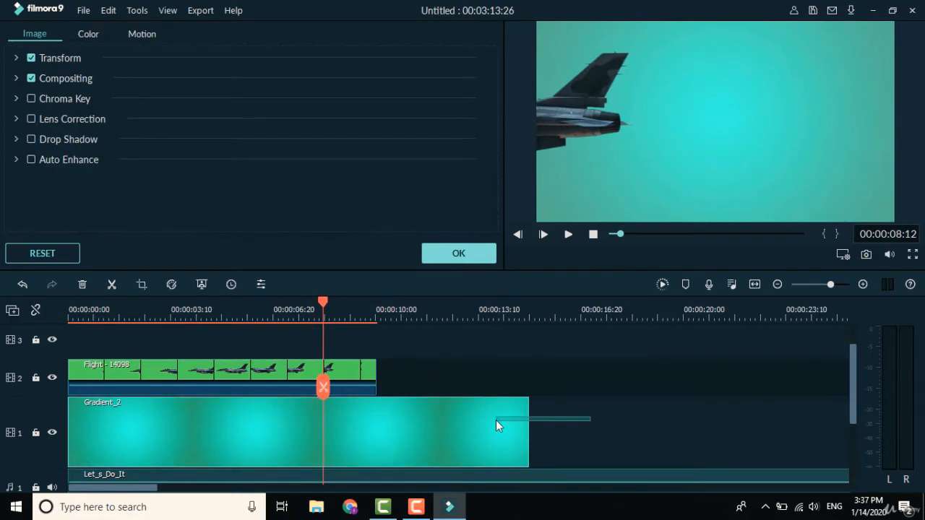
key("Delete")
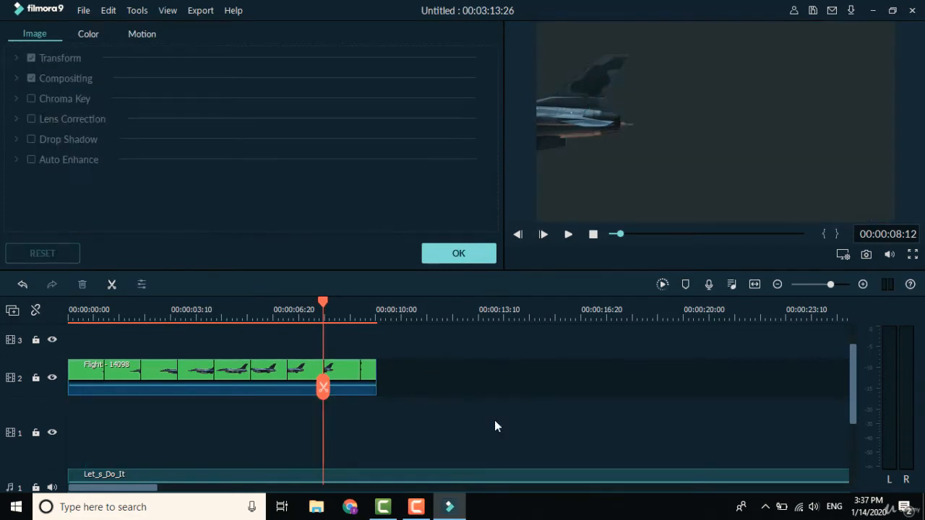
left_click(453, 257)
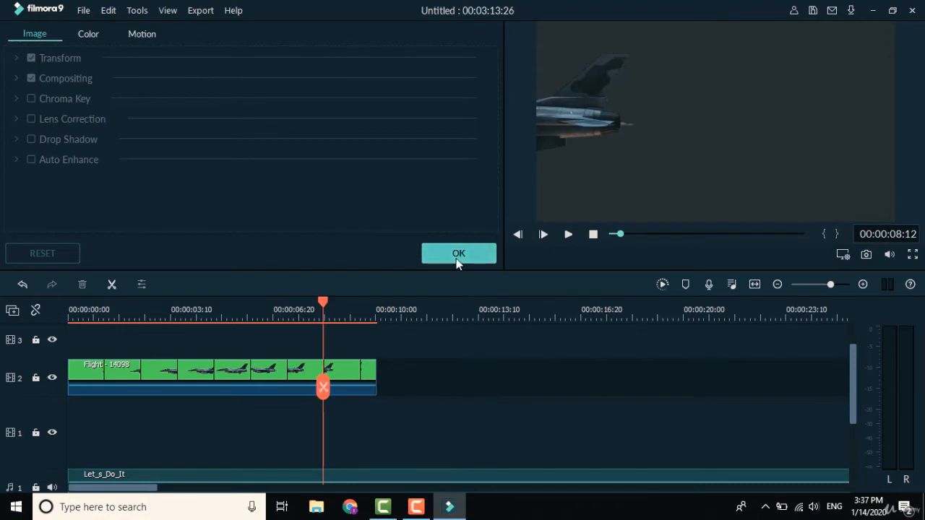
Step: Add the running clip named video to video track 1 beneath the Flight clip, starting at 00:00:00:00
scroll(336, 195, "up", 3)
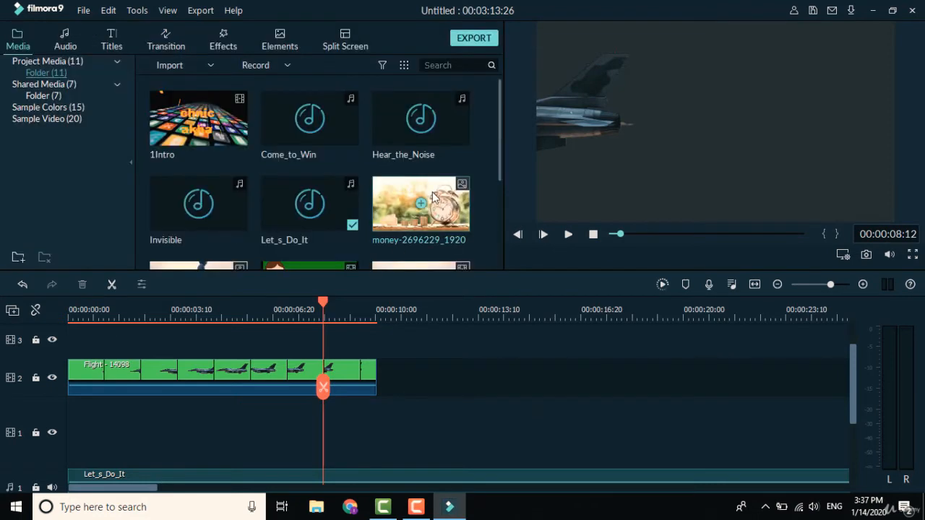
scroll(432, 192, "down", 3)
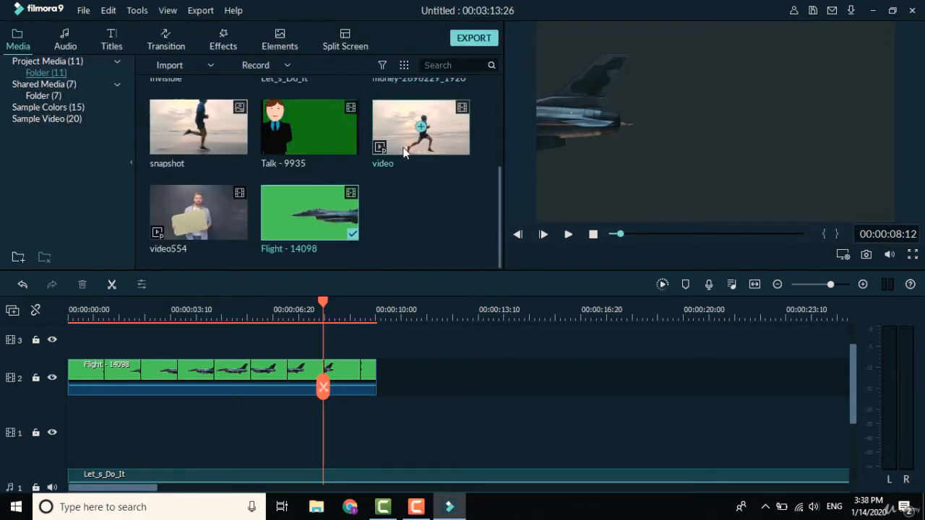
left_click_drag(500, 216, 499, 191)
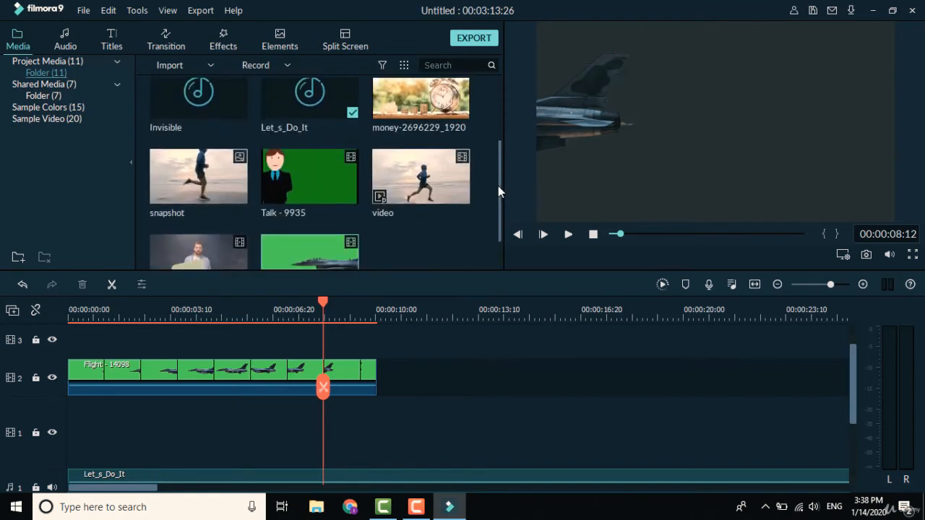
left_click(421, 176)
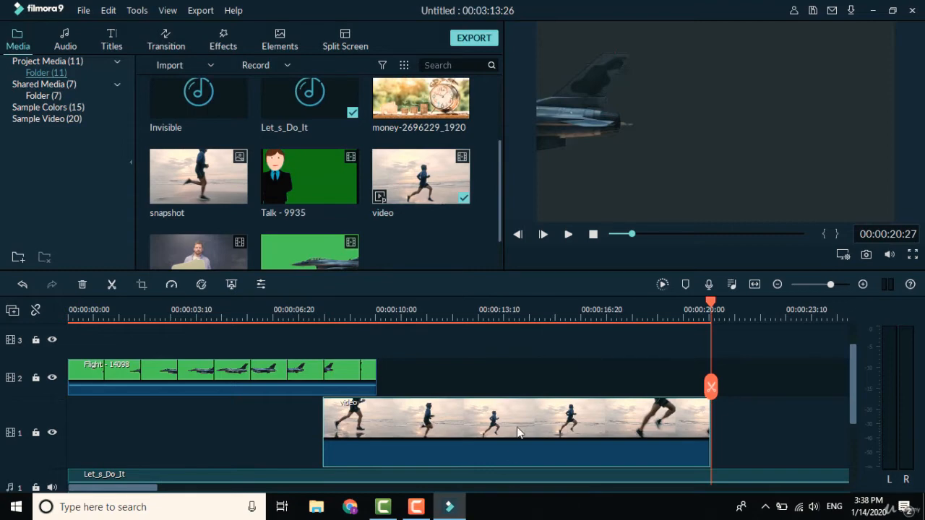
left_click_drag(516, 427, 254, 426)
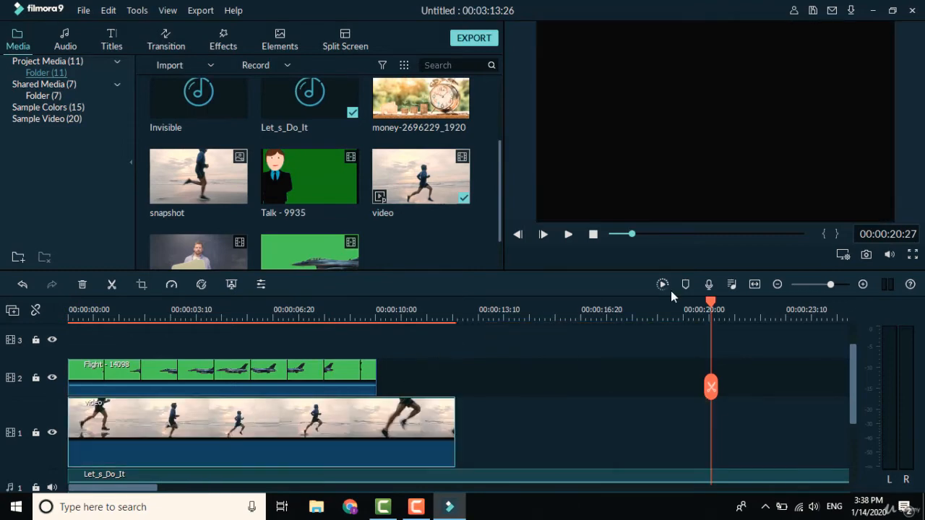
Step: Play the jet and runner composite from the start of the timeline to about 00:00:10:25
left_click_drag(713, 307, 69, 307)
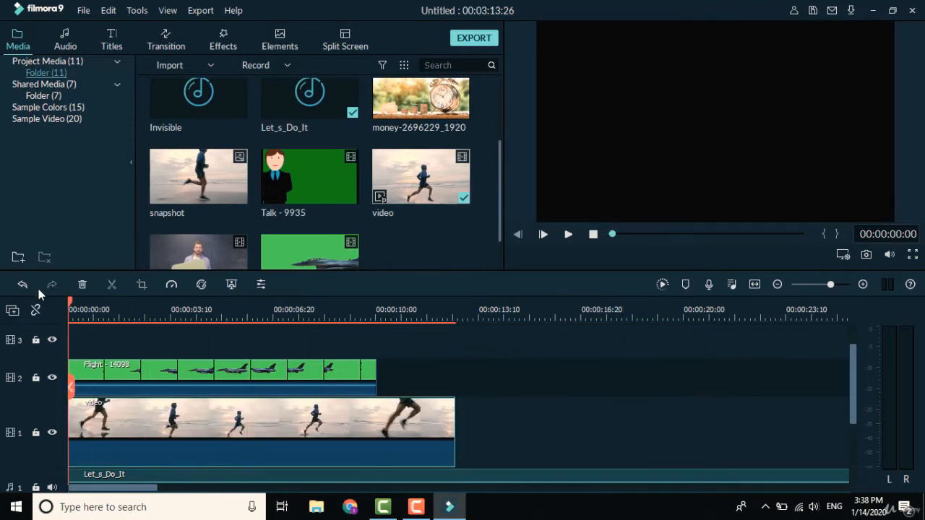
left_click(569, 234)
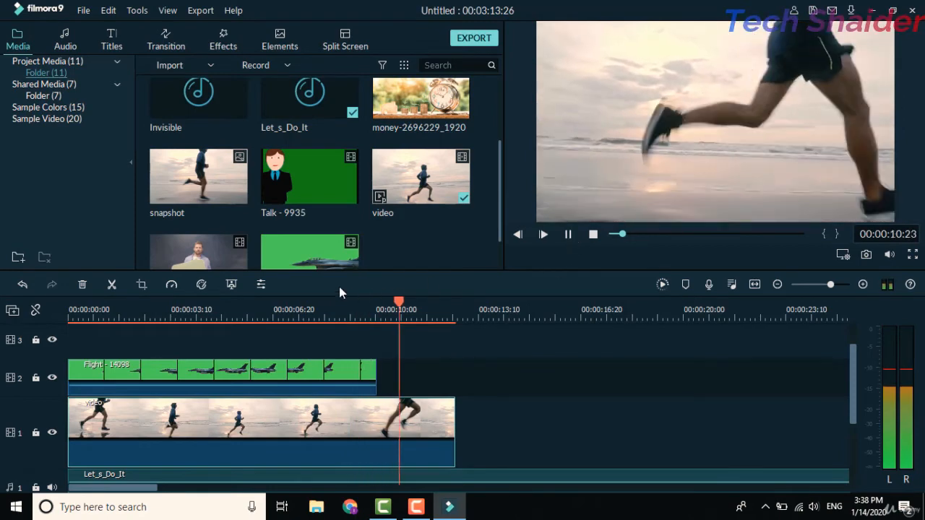
left_click(568, 234)
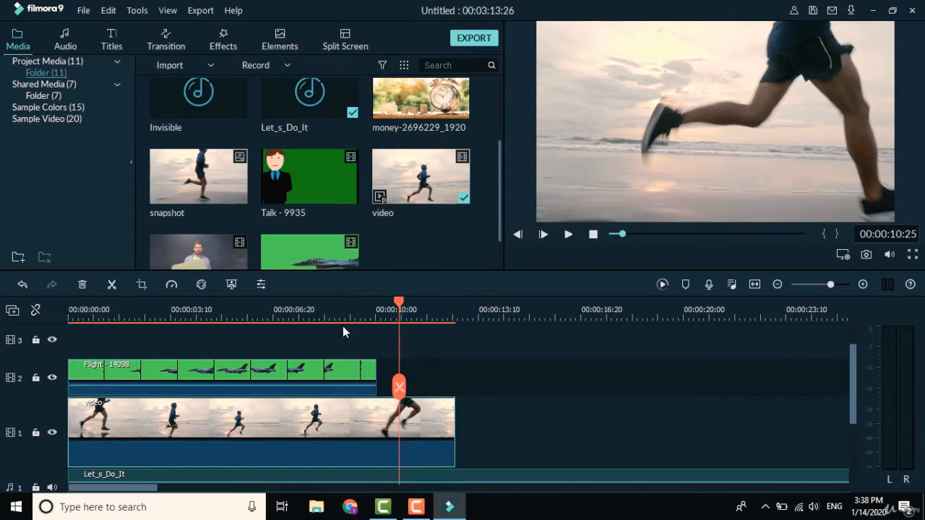
Step: Turn on Auto Enhance for the running clip on video track 1 and apply its settings
left_click(261, 284)
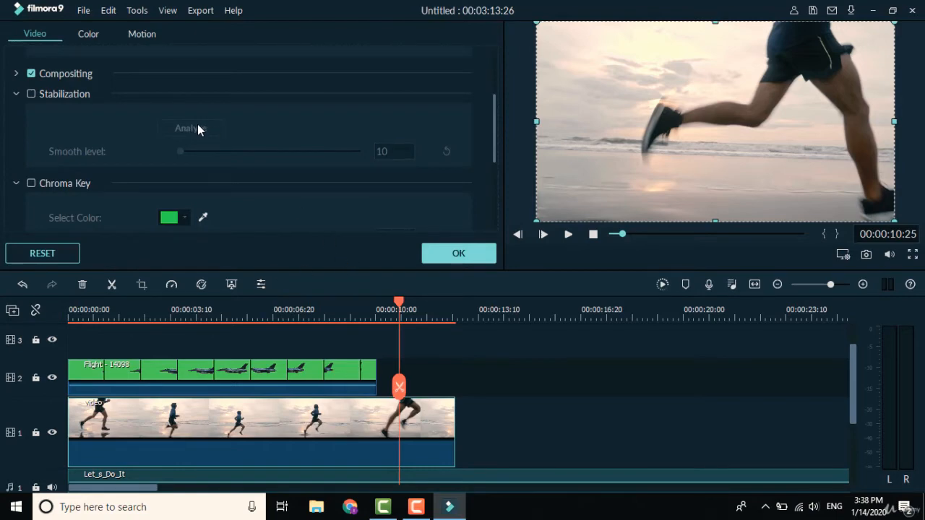
left_click_drag(494, 128, 483, 219)
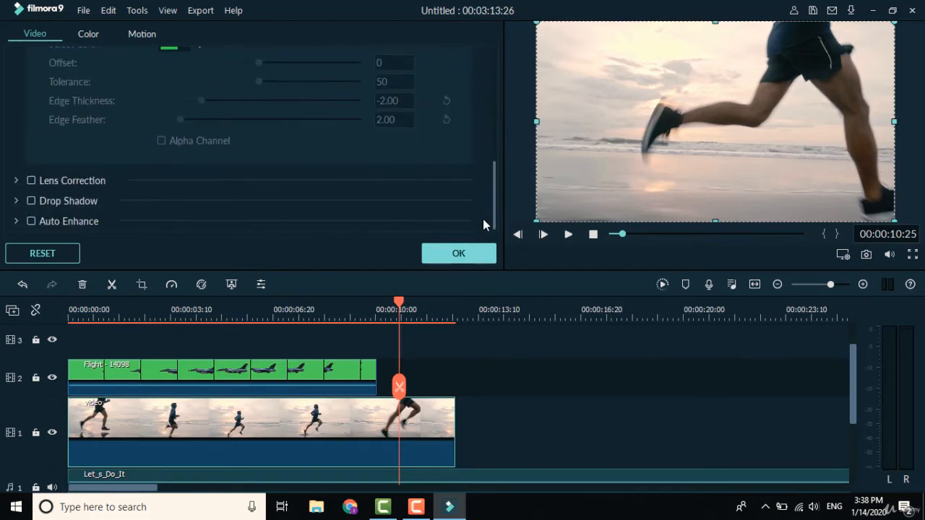
left_click(30, 221)
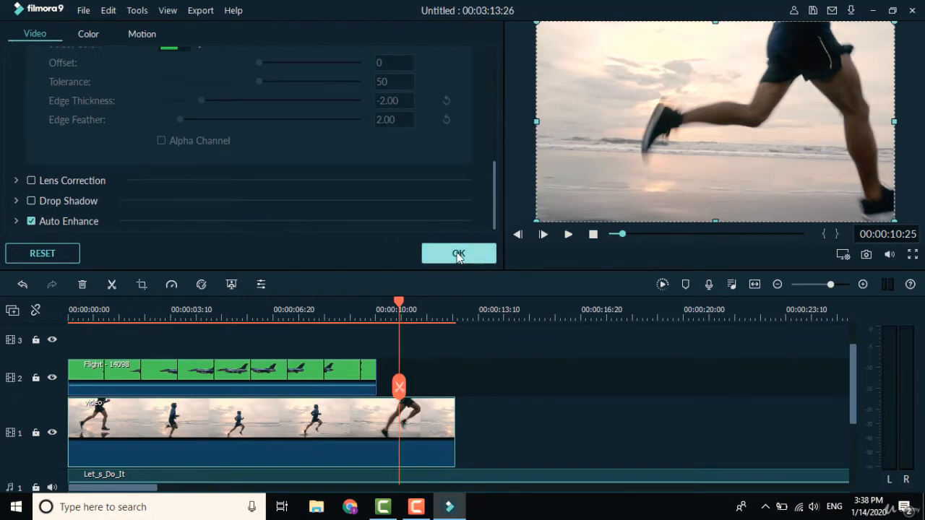
left_click_drag(399, 303, 277, 304)
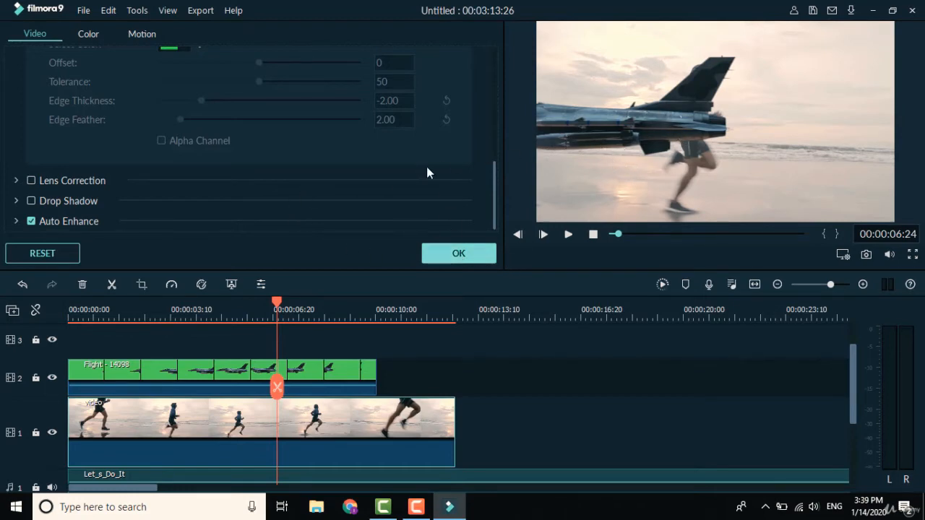
scroll(414, 156, "up", 6)
scroll(417, 213, "up", 2)
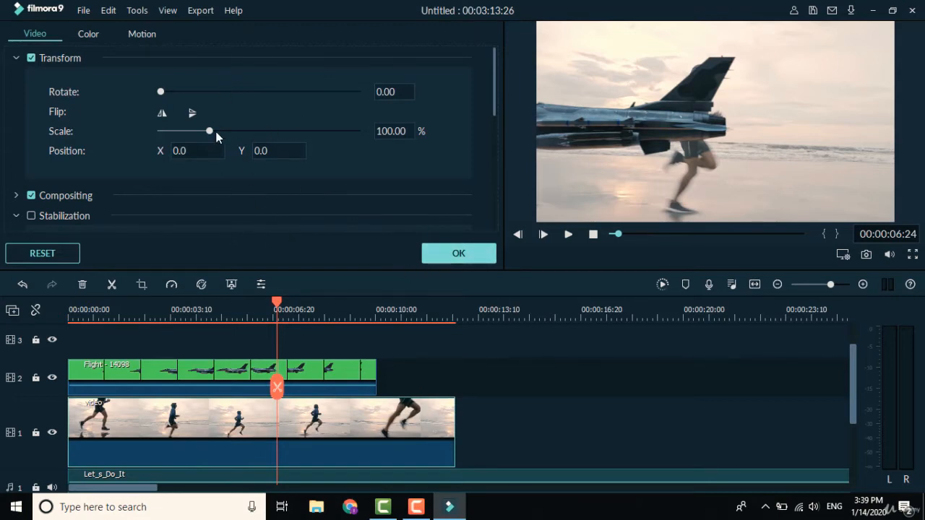
scroll(215, 133, "down", 2)
scroll(217, 137, "up", 2)
scroll(215, 136, "down", 5)
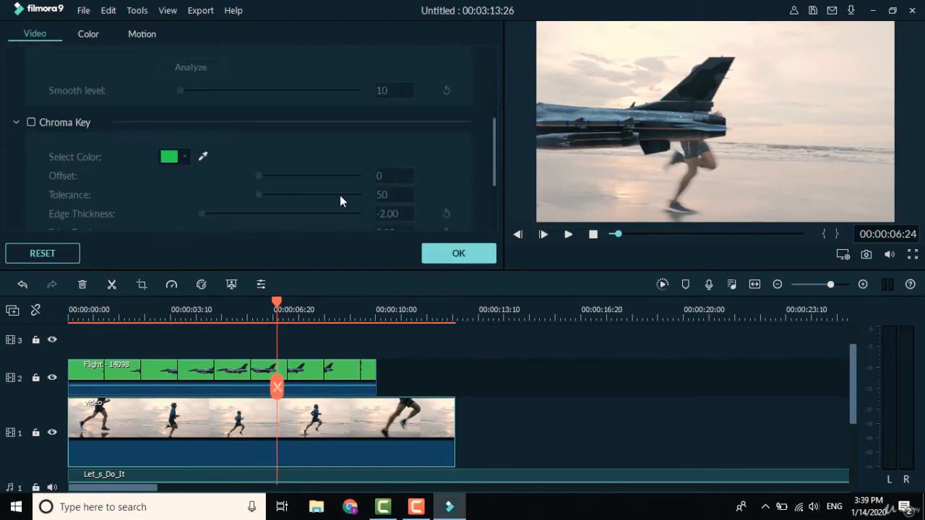
left_click(458, 254)
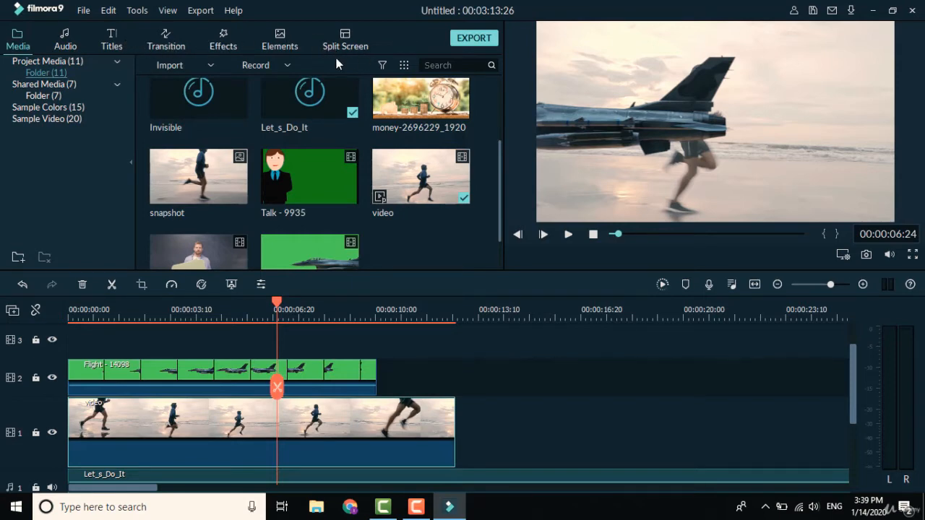
Step: Replace the Let_s_Do_It music on audio track 1 with Living Pulse - Go Goes from the audio library, starting at 00:00:00:00
left_click(68, 36)
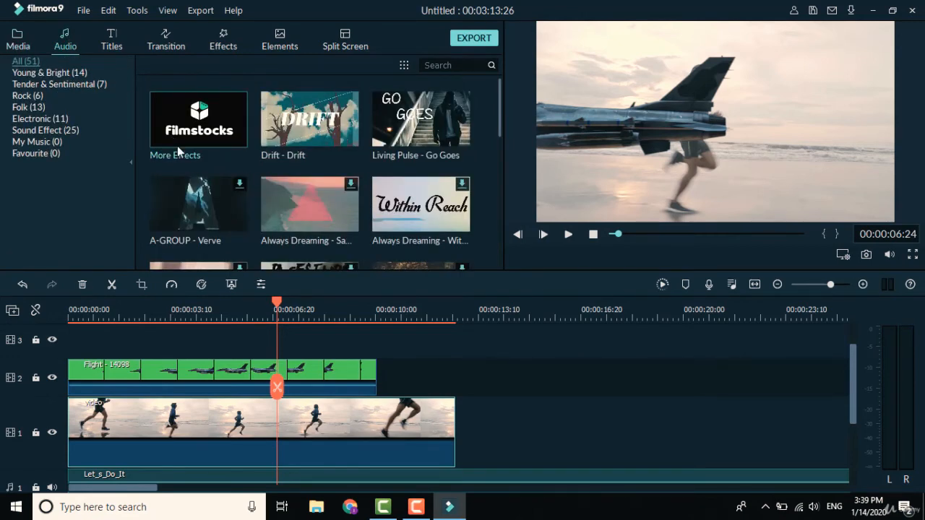
scroll(315, 181, "down", 3)
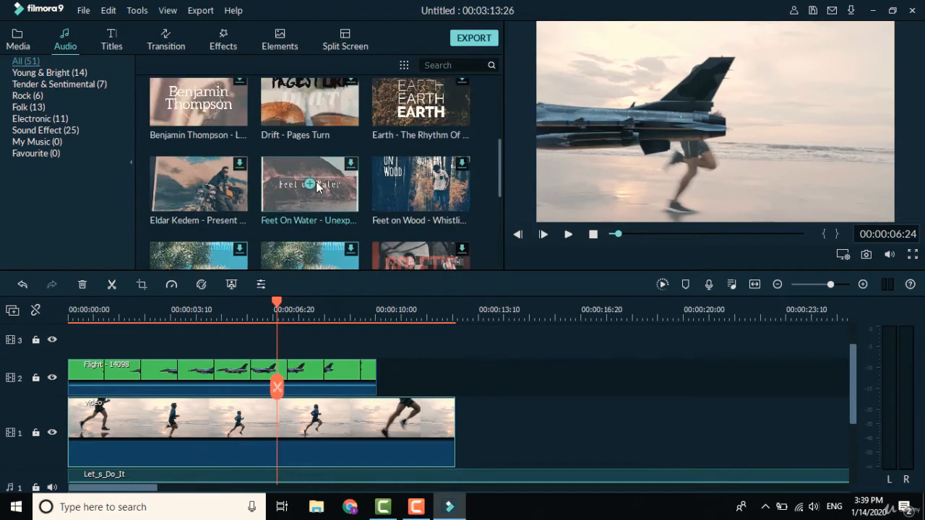
scroll(318, 188, "down", 3)
scroll(318, 191, "down", 3)
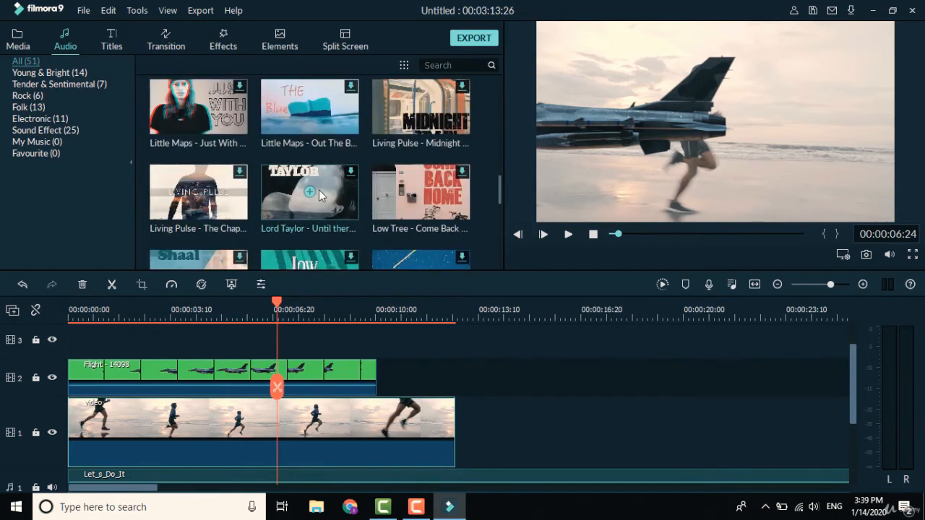
scroll(319, 195, "up", 10)
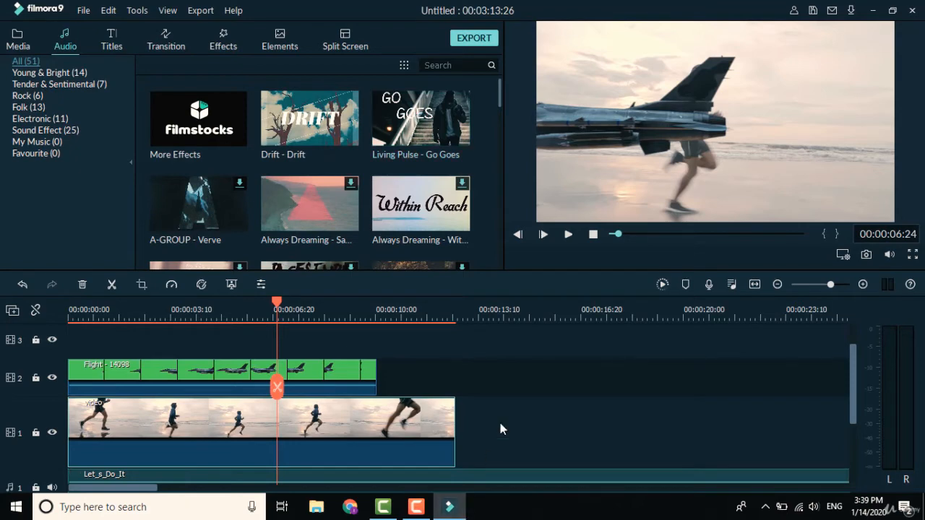
scroll(504, 421, "down", 3)
left_click_drag(550, 367, 565, 455)
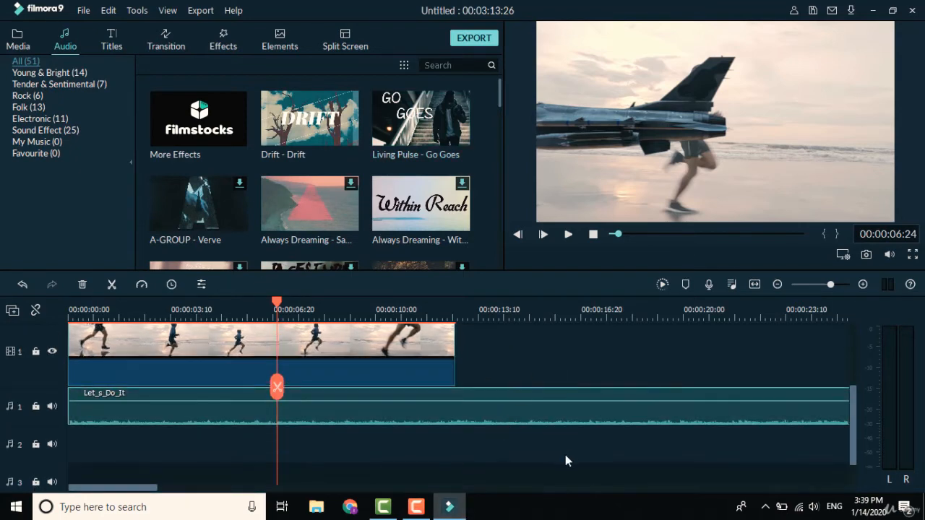
key("Delete")
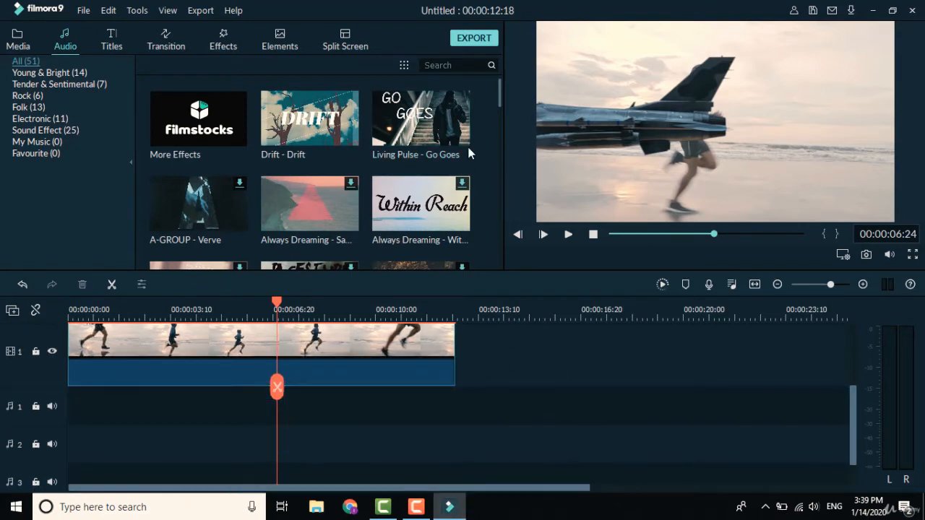
left_click_drag(419, 112, 71, 398)
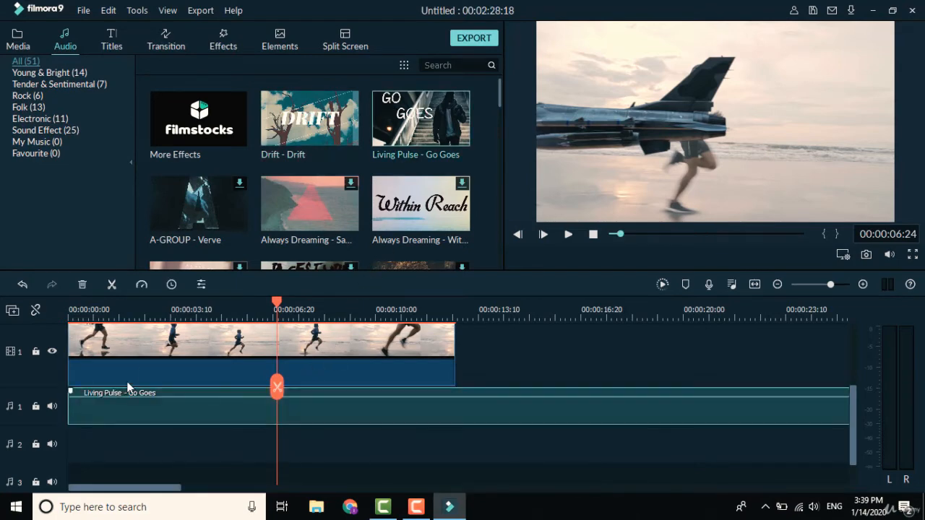
Step: Play the timeline with the new music from the start to about 00:00:09:06
left_click_drag(277, 307, 57, 316)
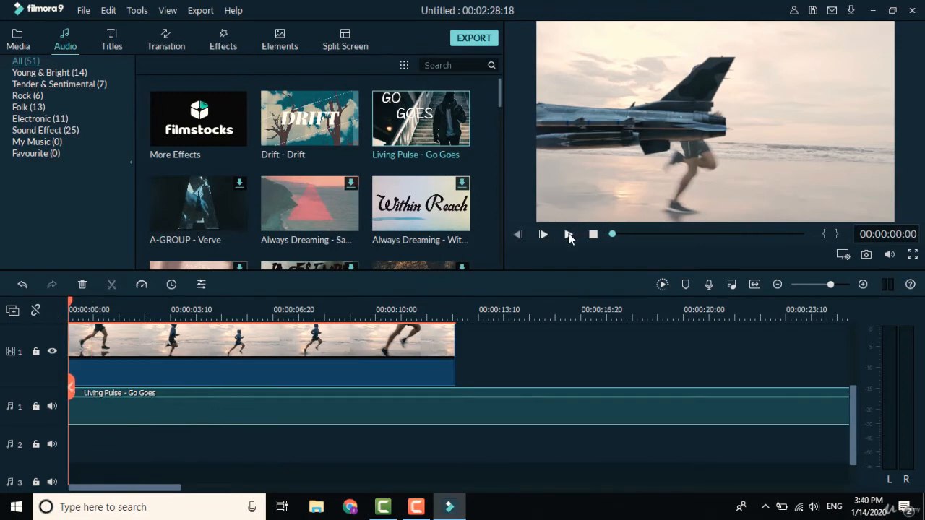
left_click(568, 235)
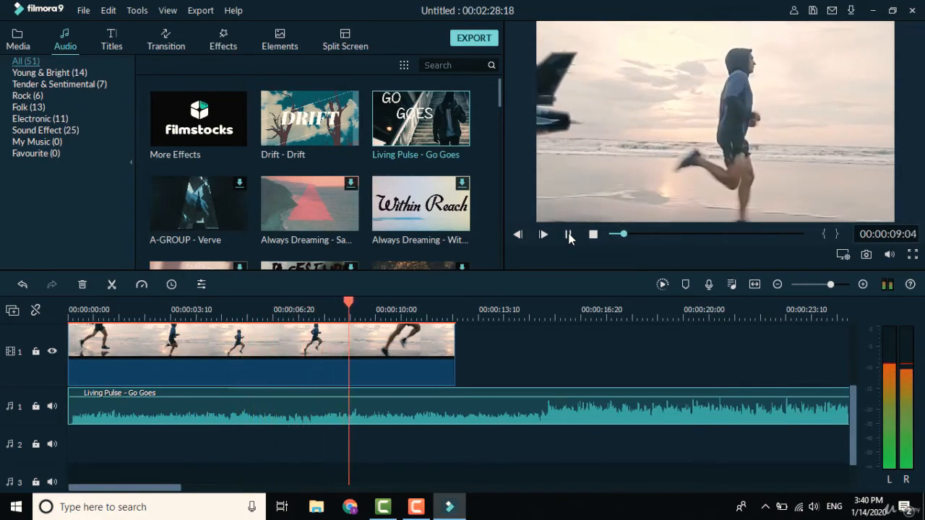
left_click(569, 237)
left_click(568, 235)
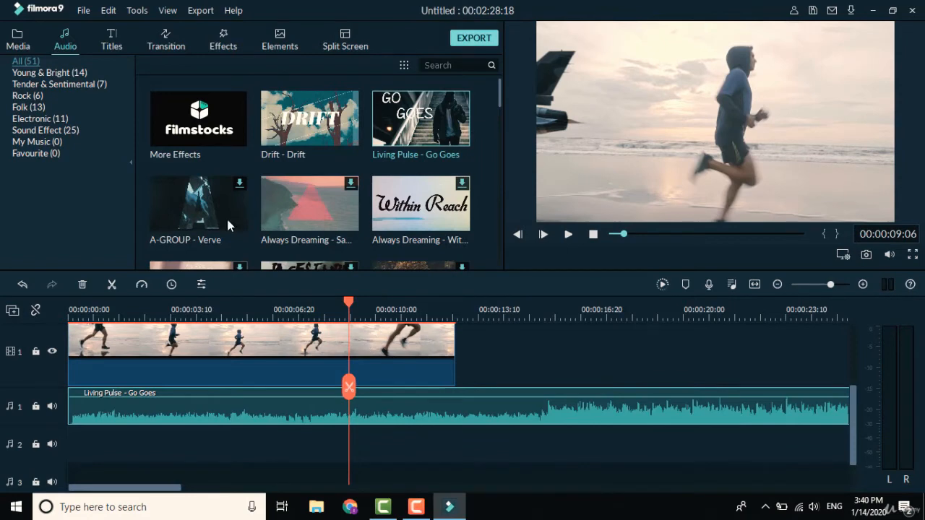
scroll(312, 200, "down", 10)
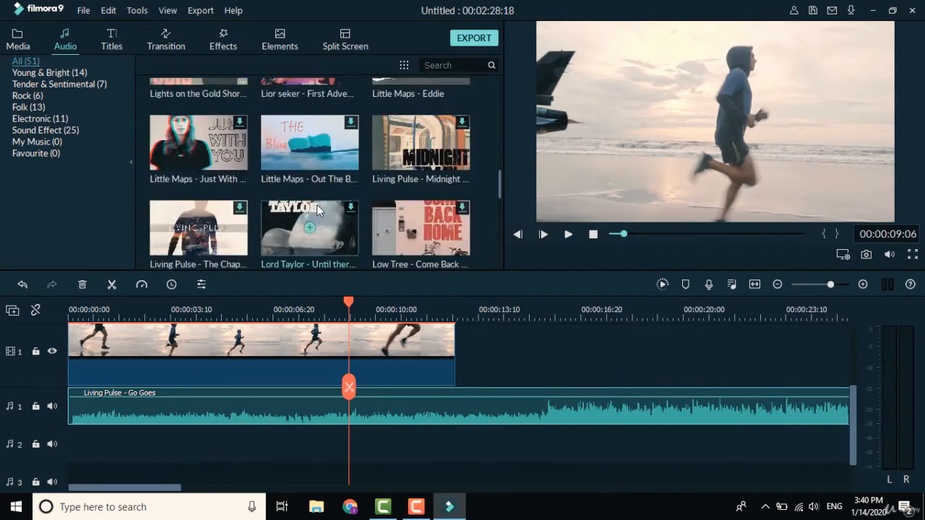
scroll(316, 205, "up", 5)
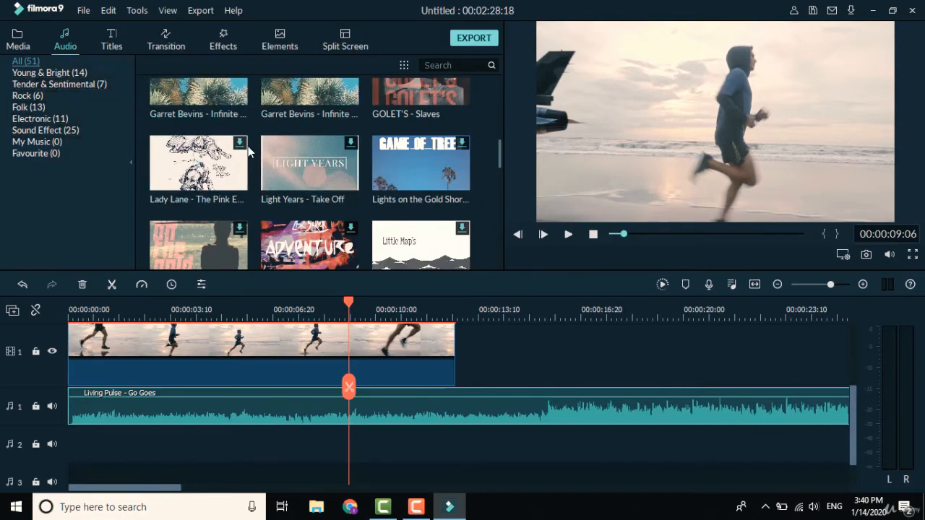
scroll(246, 155, "up", 4)
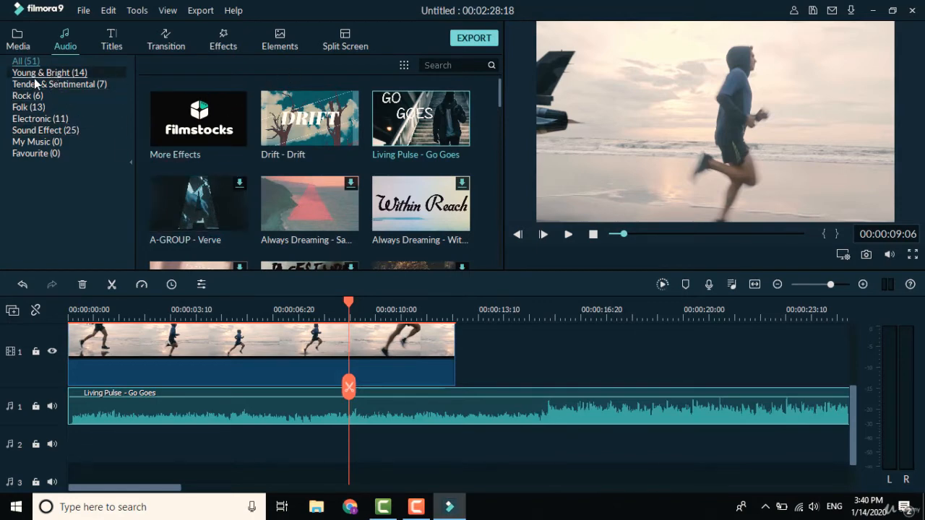
Step: Replace the Living Pulse - Go Goes music on audio track 1 with the Chickens sound effect, starting at 00:00:00:00
left_click(56, 129)
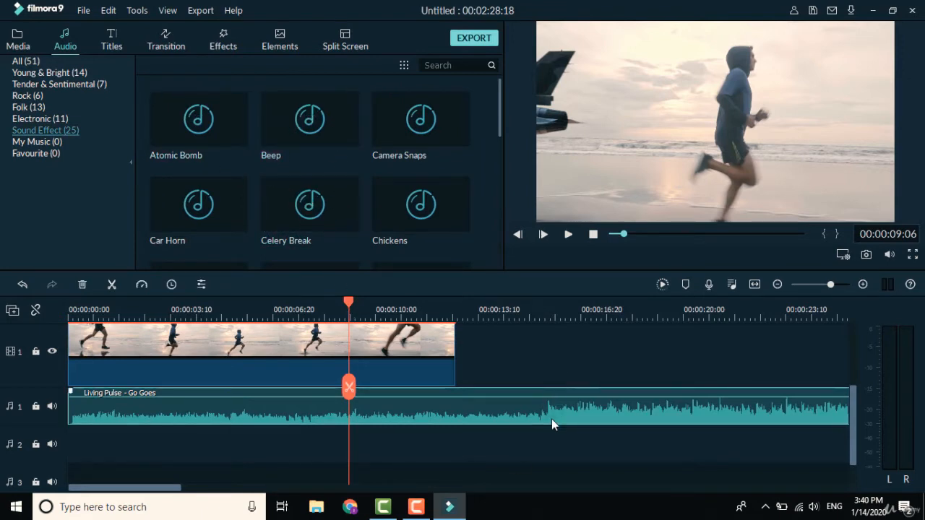
key("Delete")
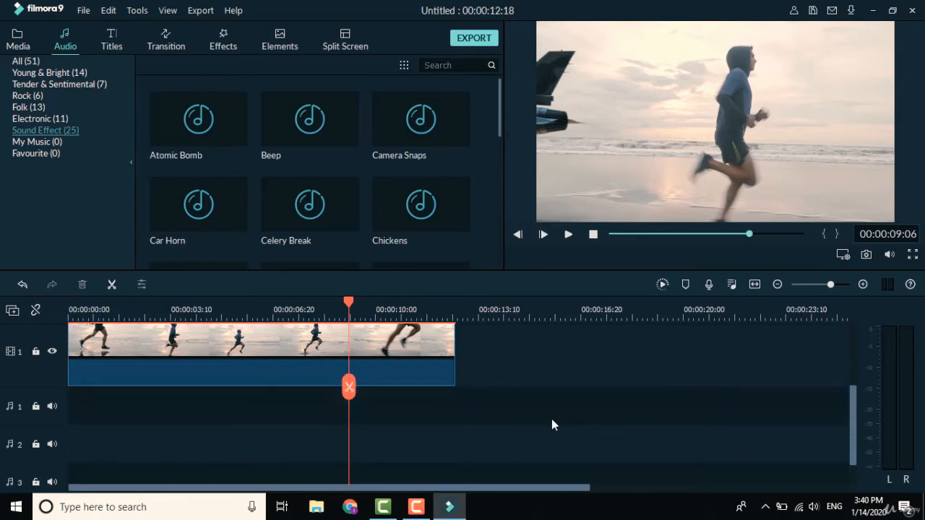
left_click(421, 205)
left_click_drag(445, 417, 142, 408)
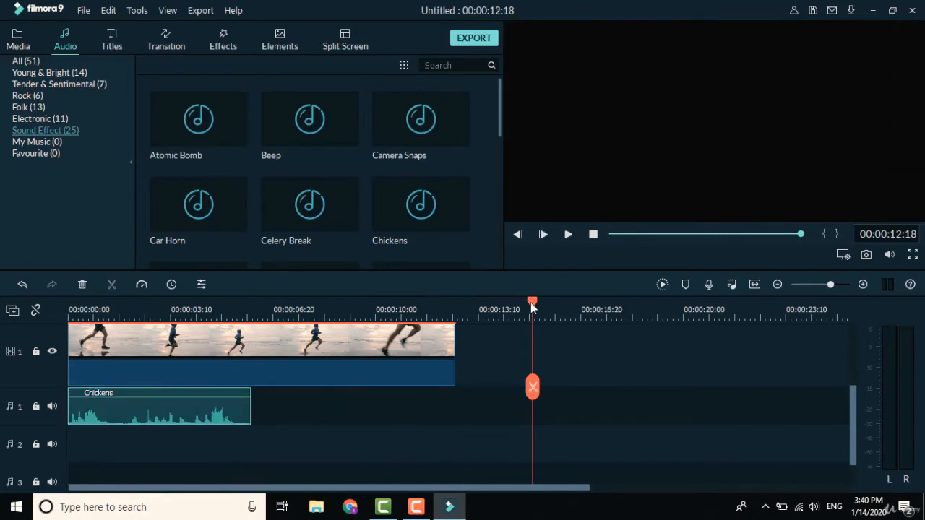
Step: Play the timeline with the Chickens sound effect from the start to about 00:00:07:04
left_click_drag(533, 302, 50, 307)
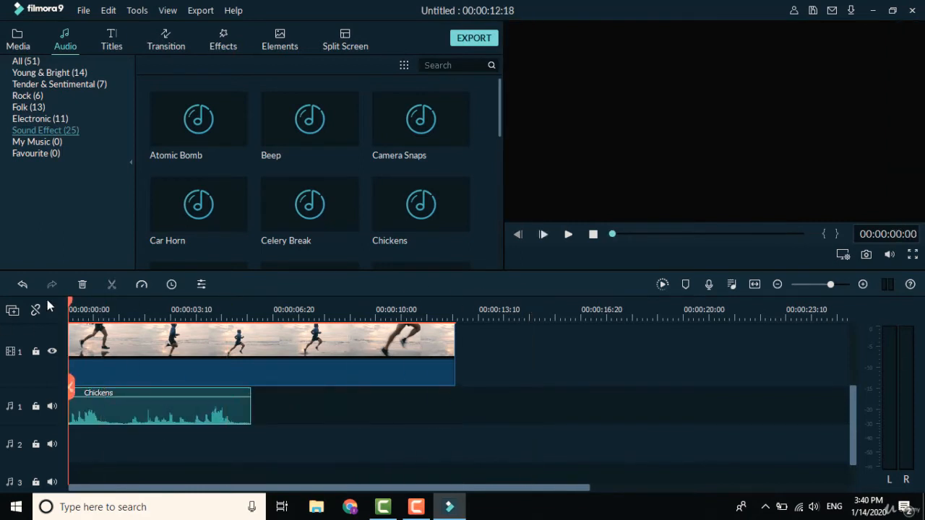
left_click(568, 235)
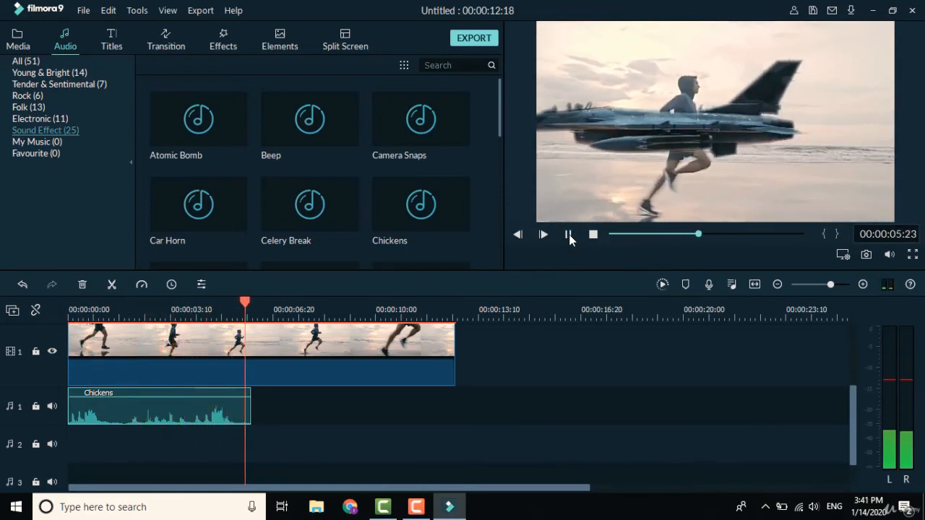
left_click(569, 236)
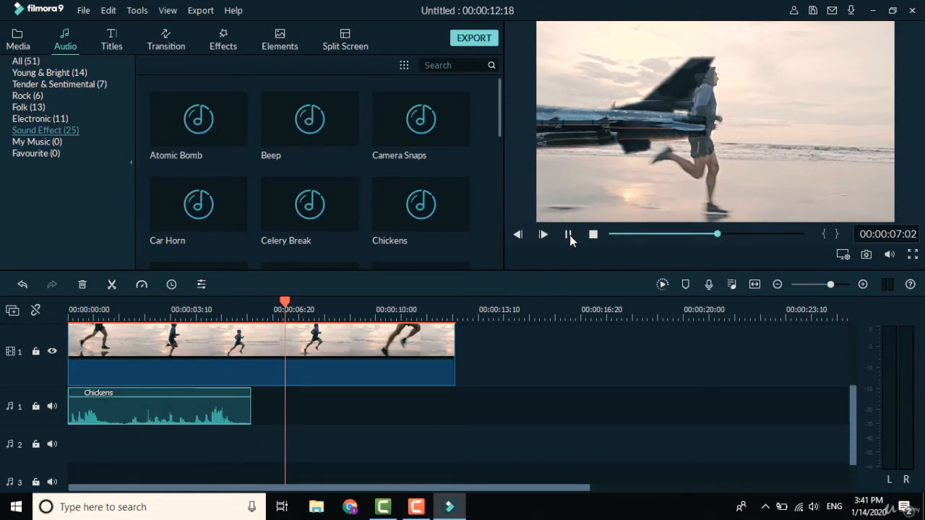
Step: Look through the rest of the sound effects and the title templates, from the credits to the lower thirds
scroll(540, 371, "up", 2)
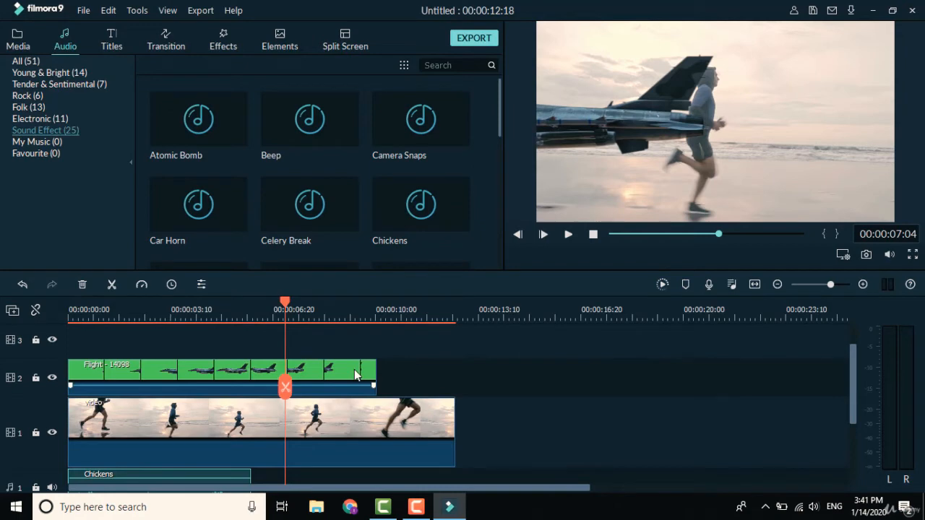
scroll(240, 162, "down", 6)
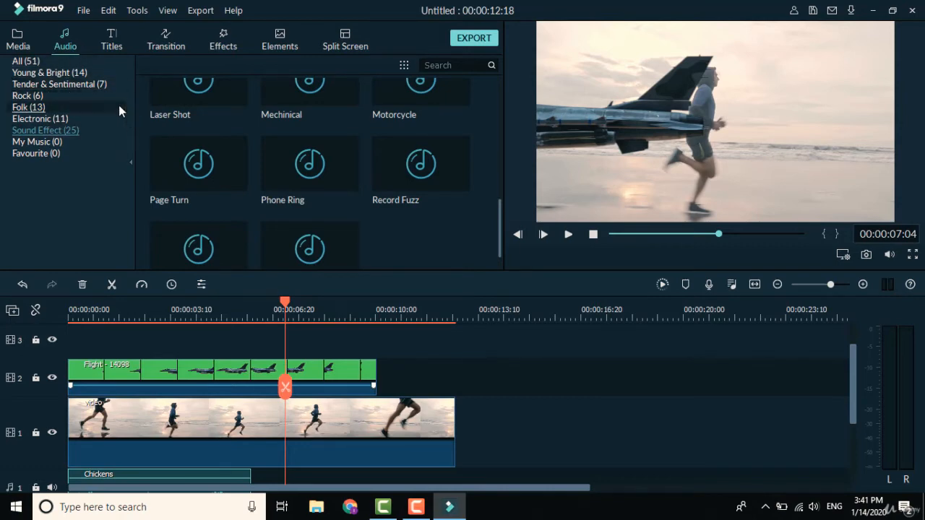
left_click(111, 41)
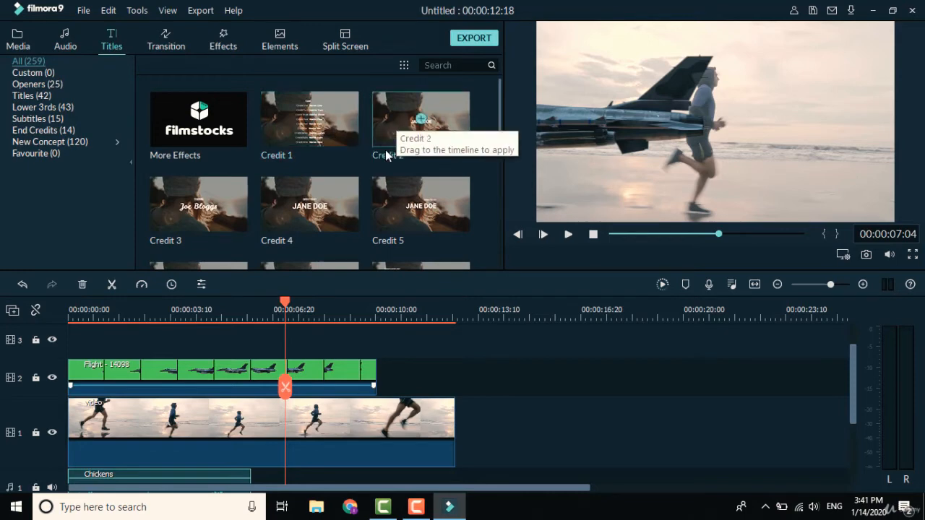
scroll(373, 161, "down", 5)
scroll(322, 179, "down", 1)
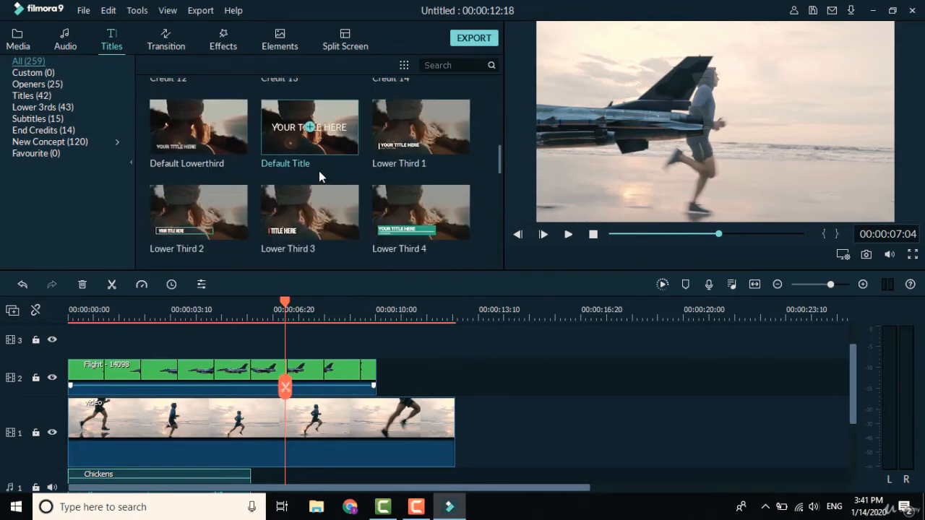
scroll(320, 170, "down", 5)
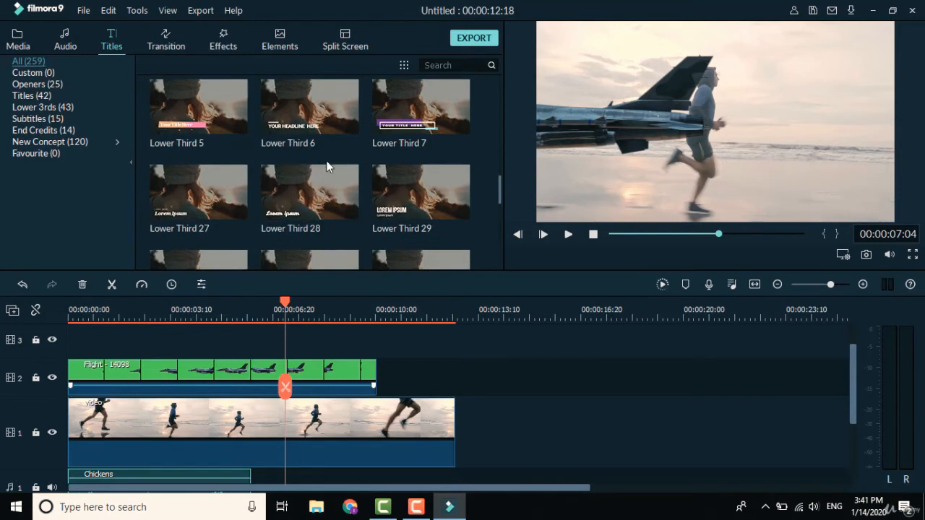
mouse_move(241, 144)
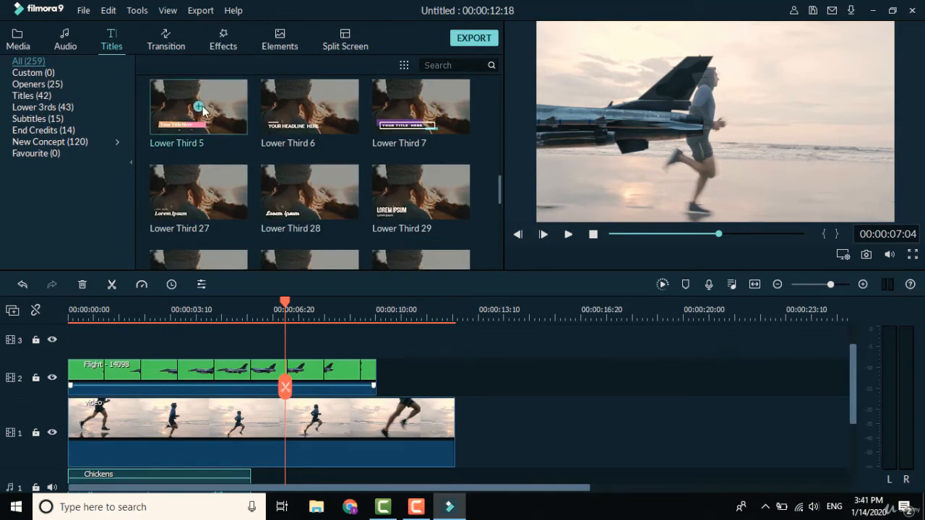
scroll(230, 137, "up", 8)
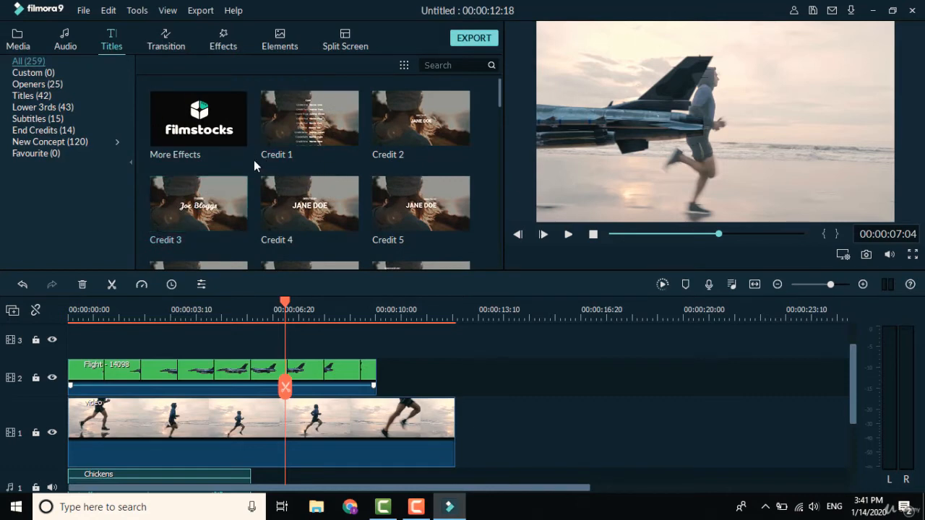
mouse_move(395, 196)
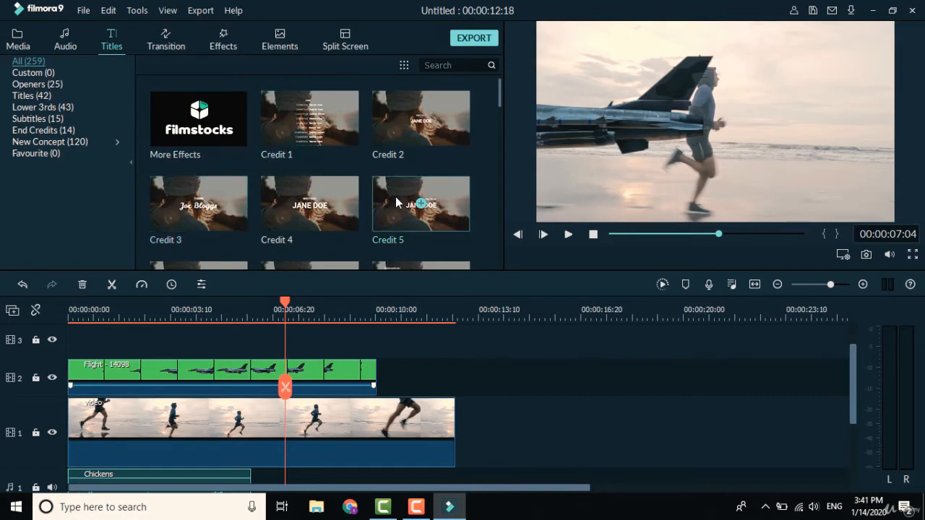
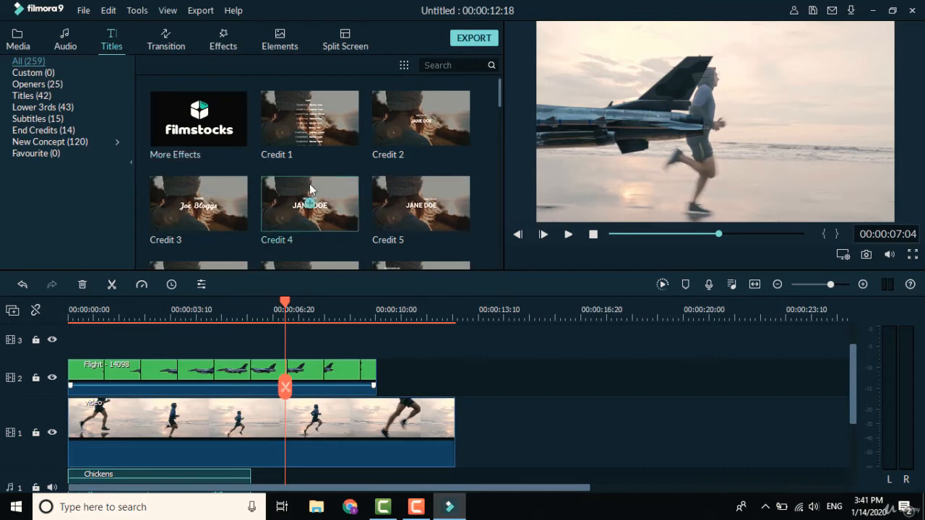
Step: Add the Default Title template to video track 3 and place it at the start of the timeline
scroll(311, 189, "down", 3)
scroll(314, 191, "up", 3)
scroll(371, 195, "down", 3)
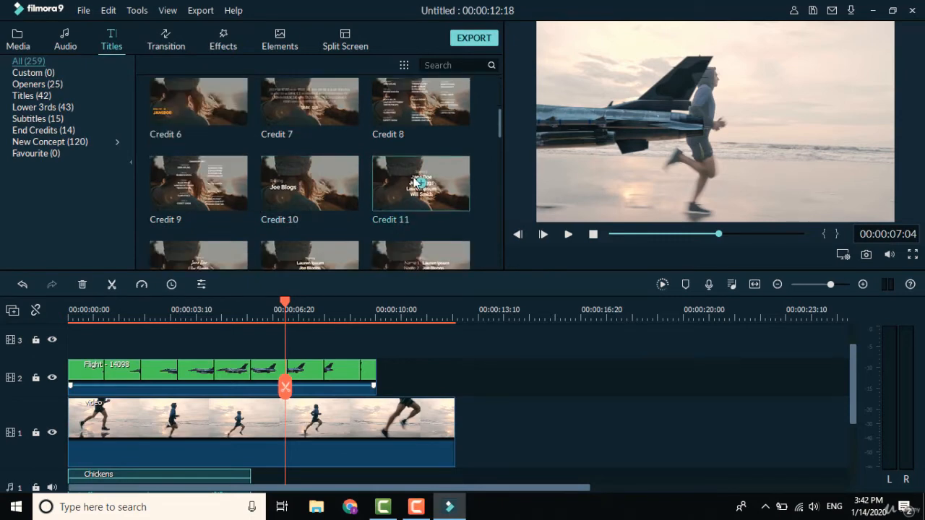
scroll(347, 195, "down", 3)
scroll(318, 179, "down", 5)
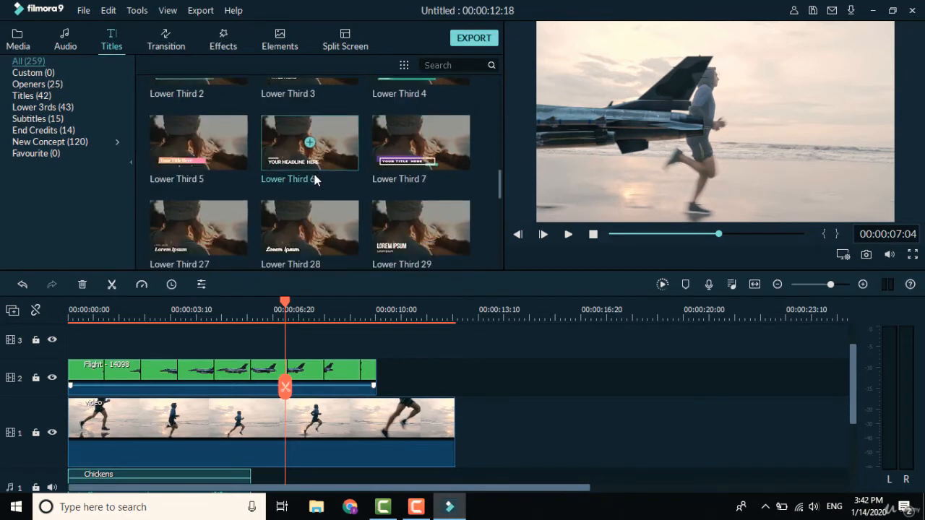
scroll(318, 179, "up", 5)
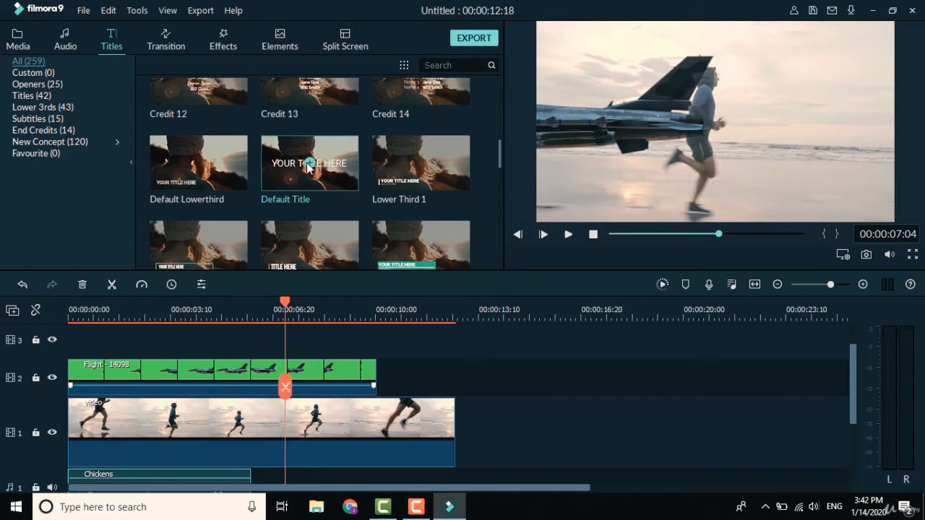
left_click(308, 165)
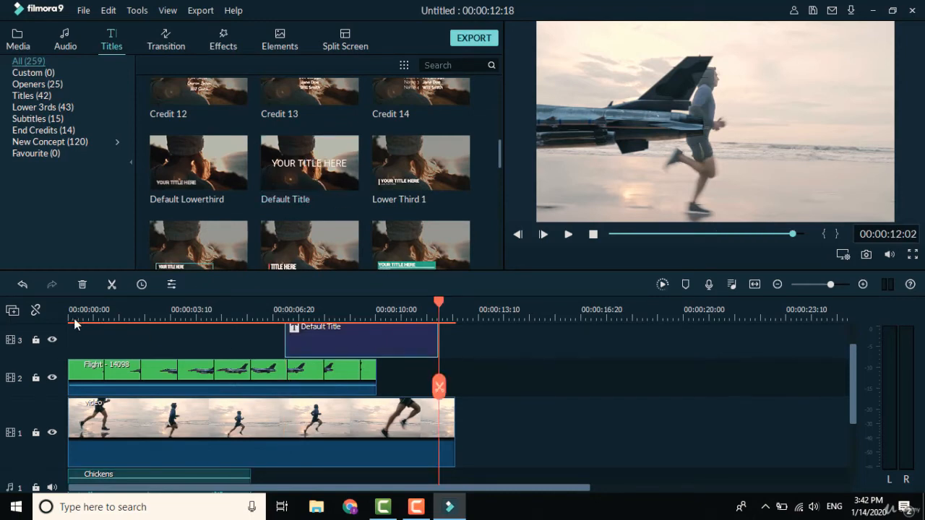
left_click_drag(74, 323, 73, 339)
left_click_drag(174, 340, 174, 340)
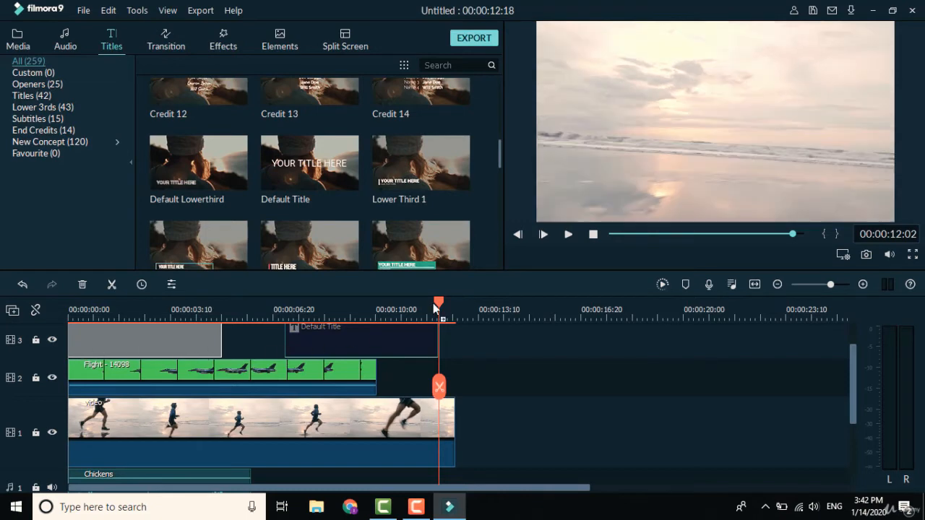
Step: Move the playhead to 00:00:03:12 within the title clip on video track 3
left_click_drag(433, 307, 55, 299)
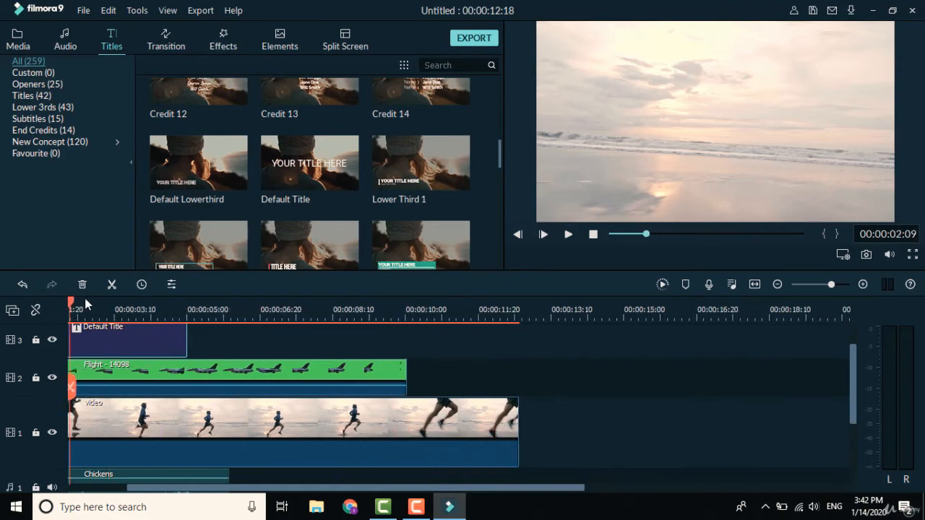
double_click(138, 342)
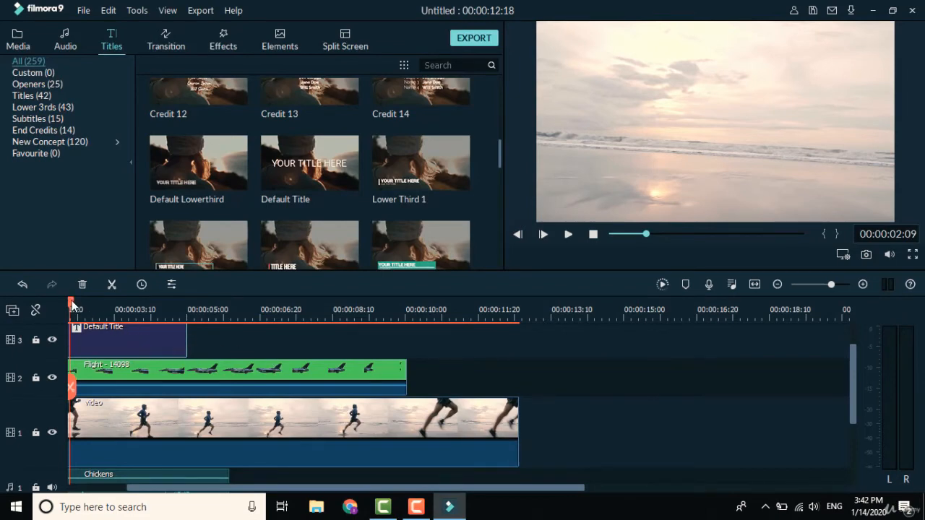
left_click_drag(72, 305, 117, 306)
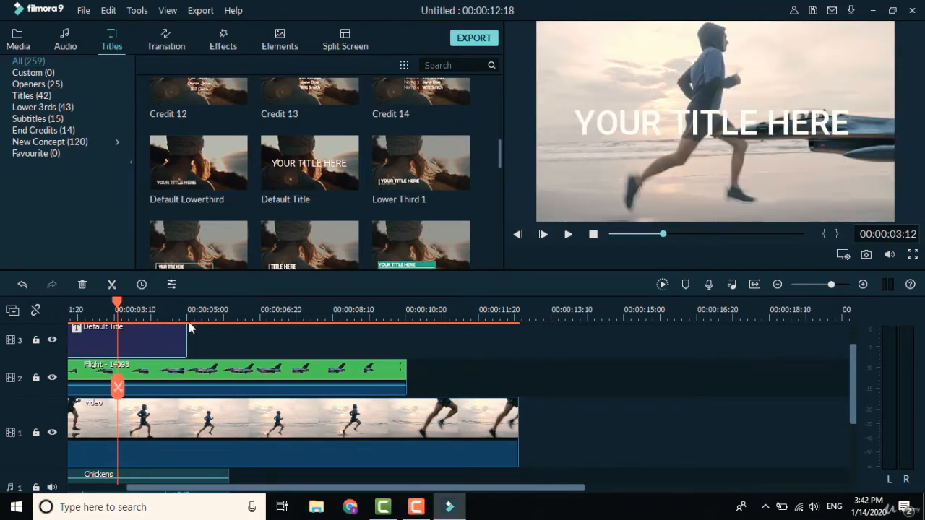
Step: Open the Default Title's text for editing and apply the Text style 20 preset
left_click(649, 120)
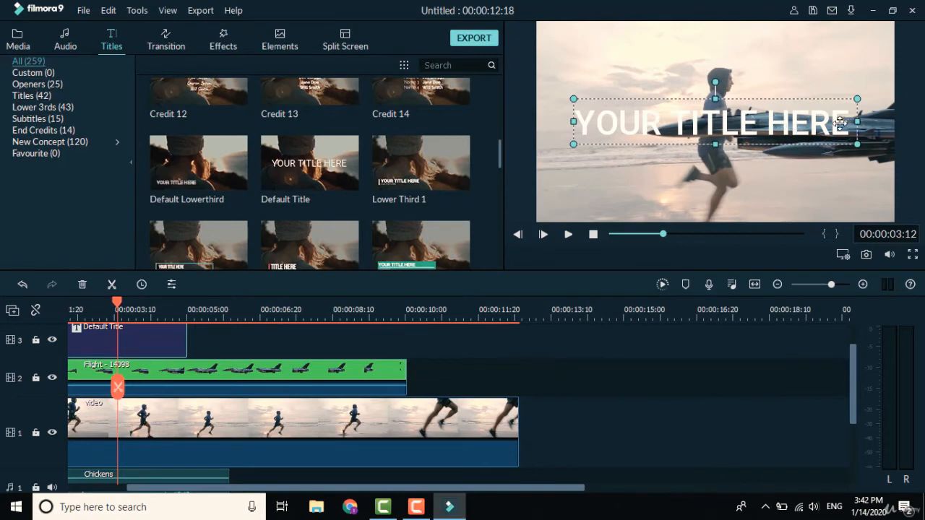
double_click(850, 119)
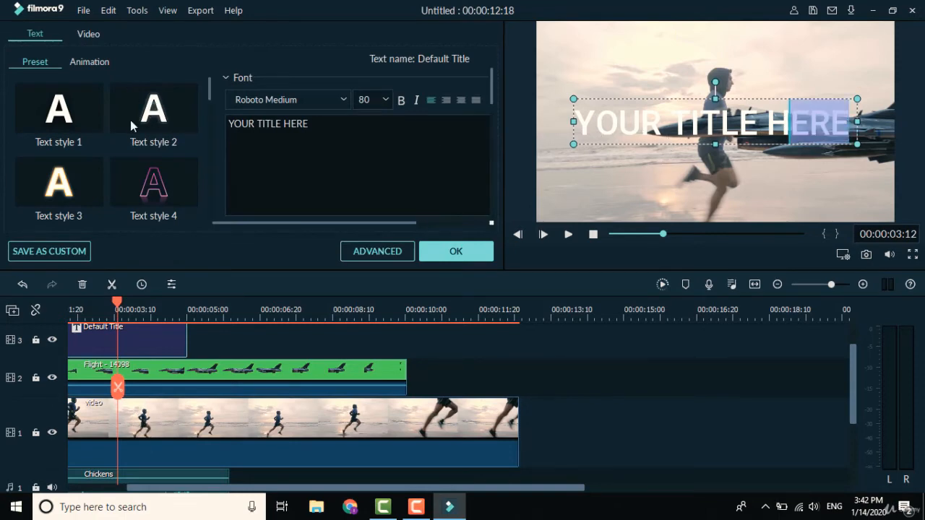
scroll(141, 190, "down", 3)
scroll(142, 192, "down", 5)
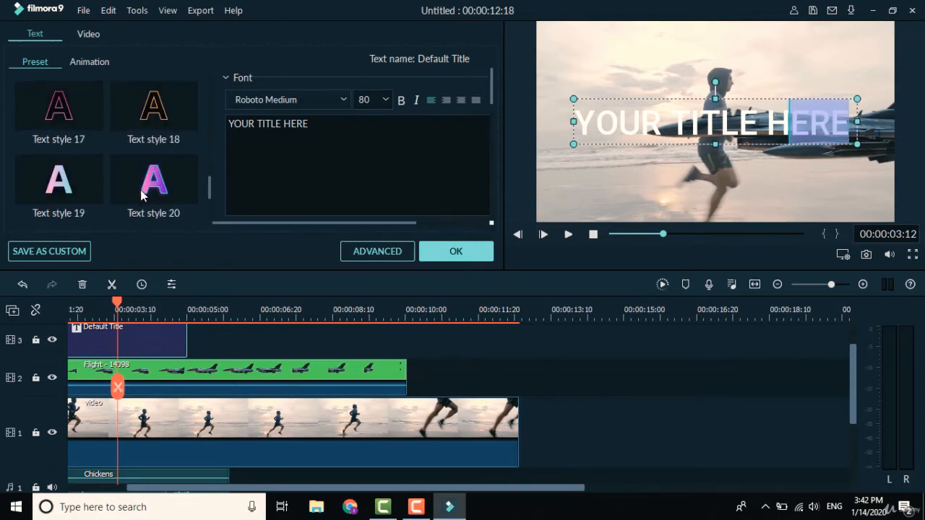
scroll(142, 191, "up", 3)
scroll(141, 192, "up", 5)
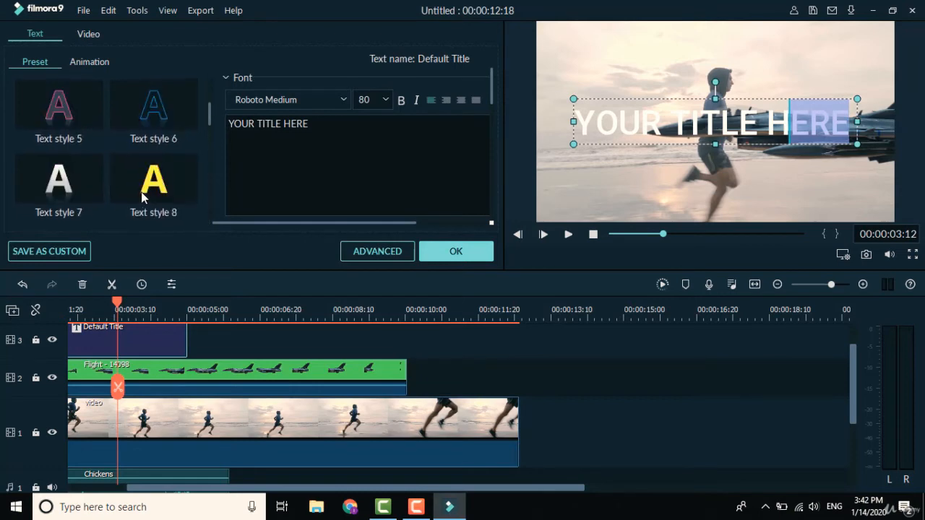
scroll(166, 181, "down", 5)
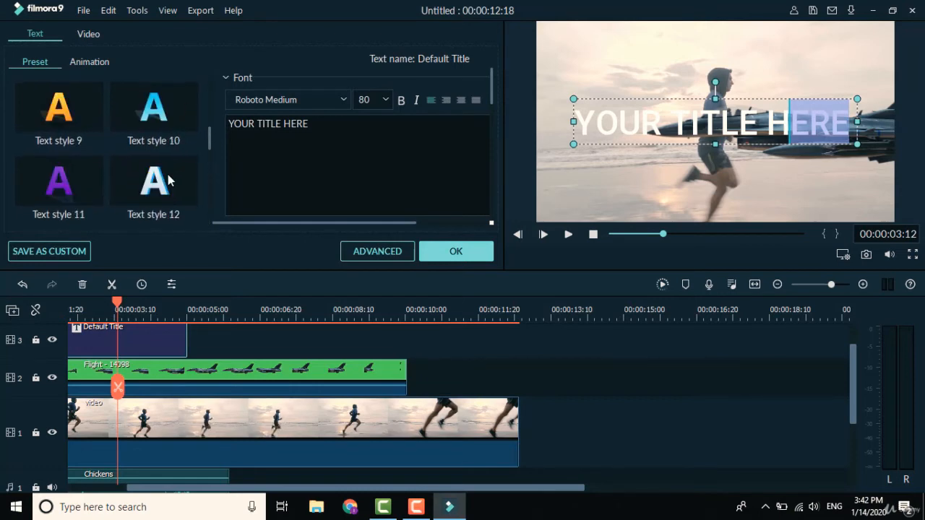
scroll(163, 181, "down", 4)
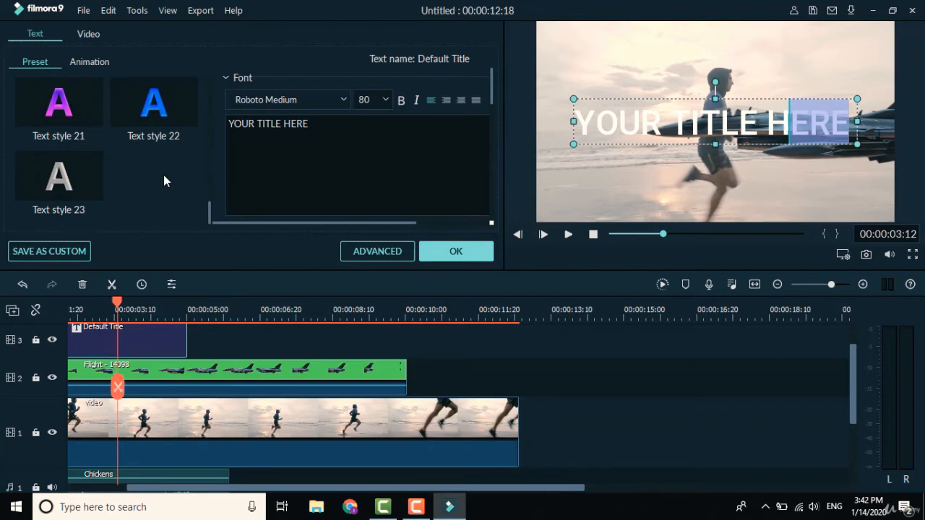
scroll(164, 181, "up", 1)
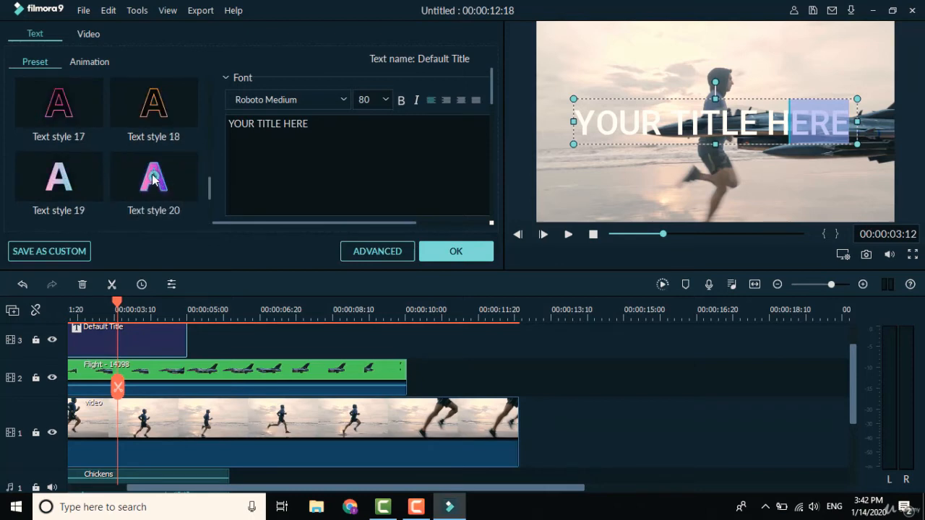
left_click(153, 181)
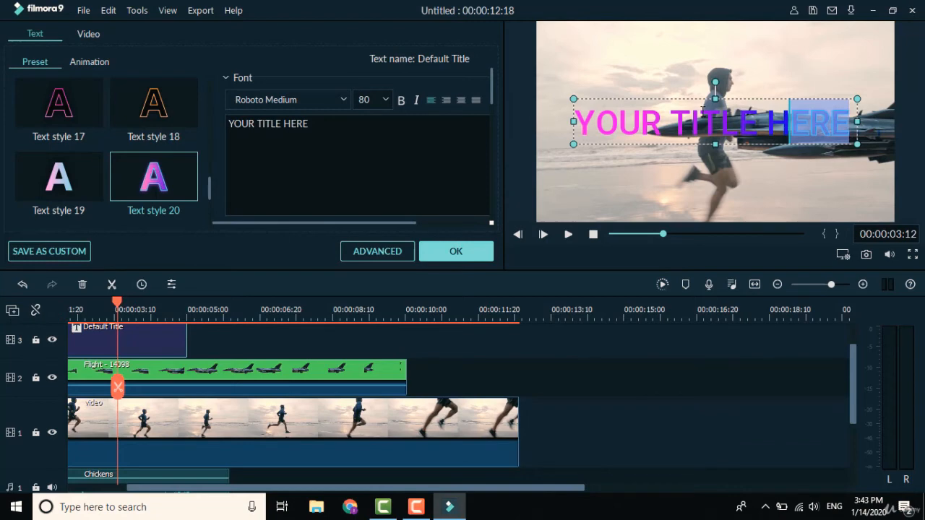
Step: Replace the placeholder title text with "Test Title", then shrink it and place it in the frame's upper-left area at about X -153, Y 59
left_click(586, 123)
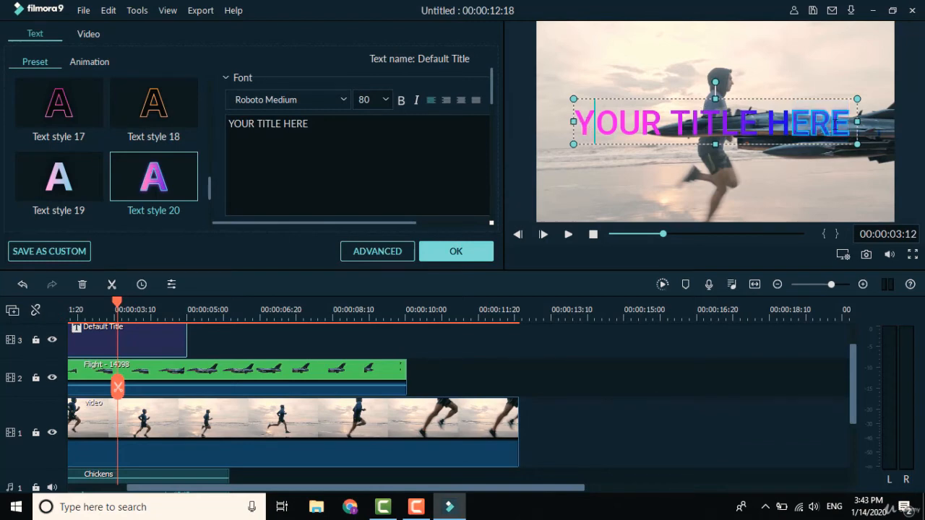
key("ctrl+shift+Right")
key("ctrl+shift+Right")
key("ctrl+shift+Right")
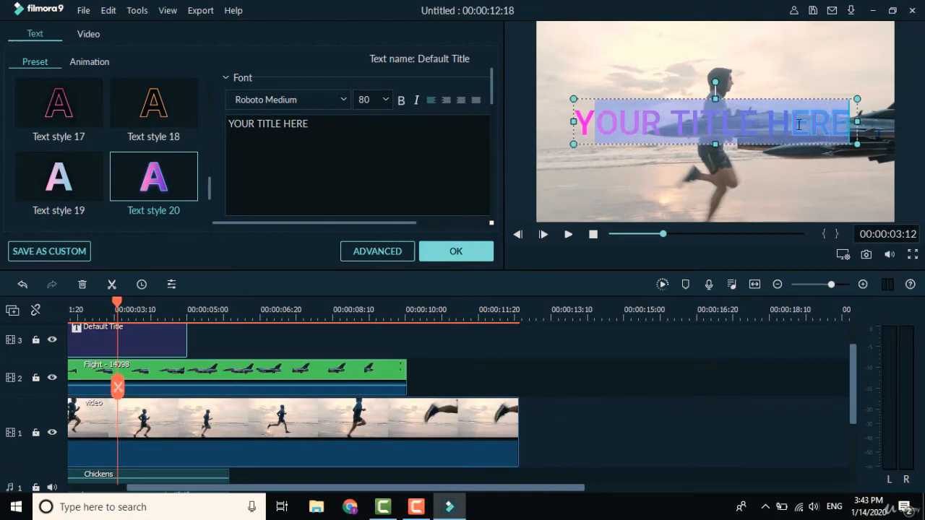
key("BackSpace")
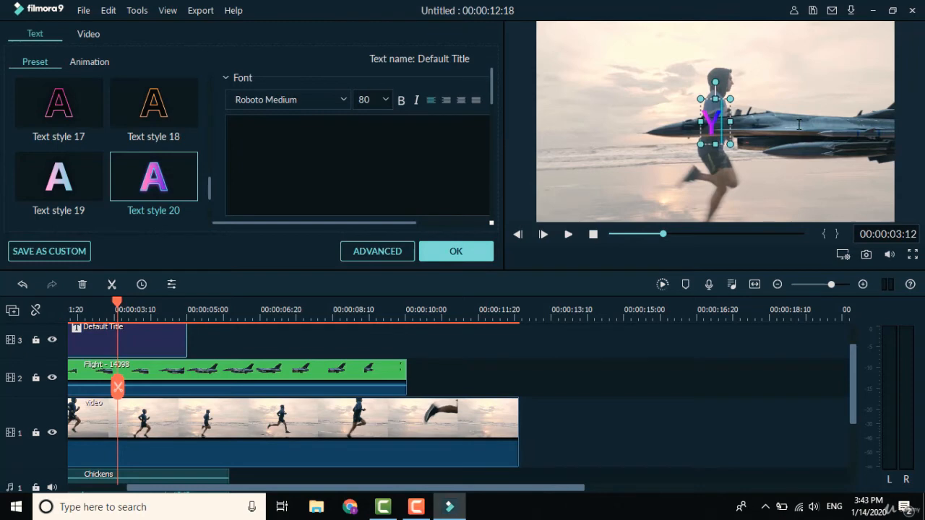
key("BackSpace")
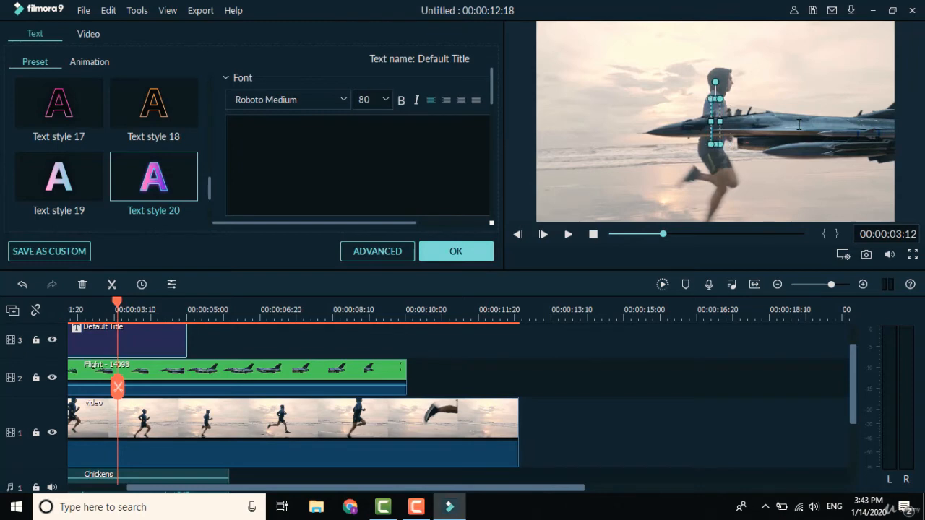
type("Te")
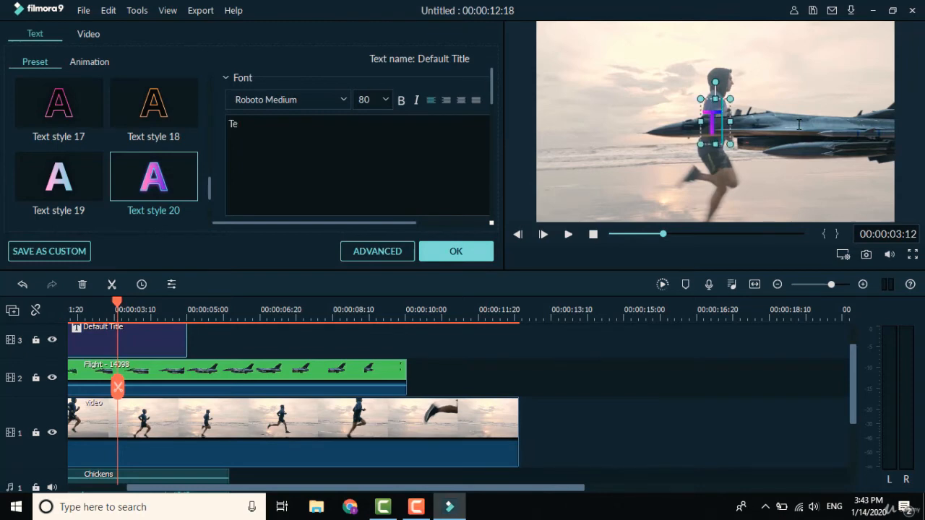
type("st Title")
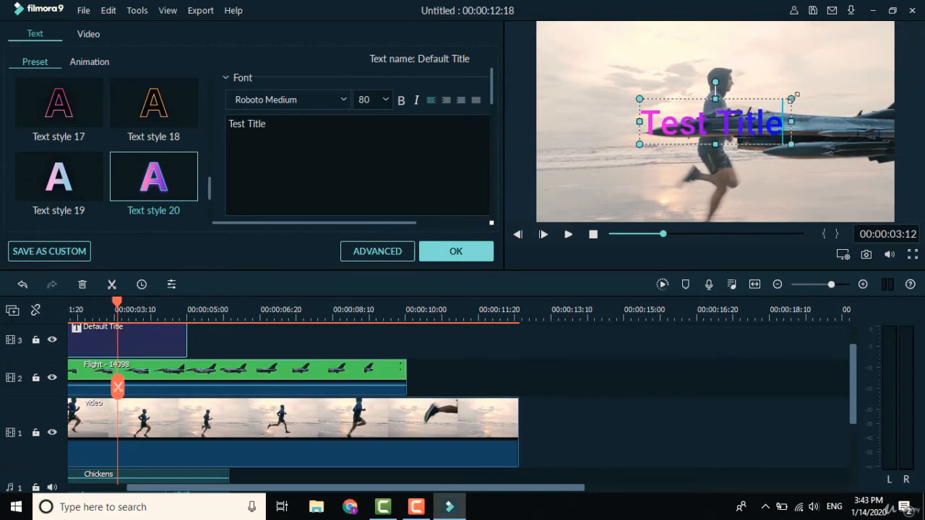
left_click_drag(792, 97, 615, 90)
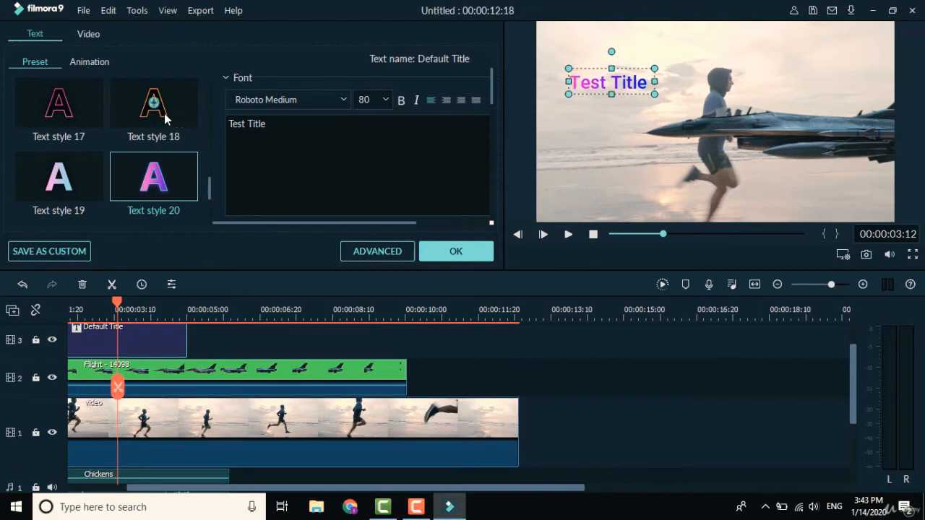
Step: Try the Random 2 and Zoom in 1 text animations on the title, and apply the Zoom in 2 animation
scroll(162, 115, "down", 2)
scroll(130, 184, "up", 10)
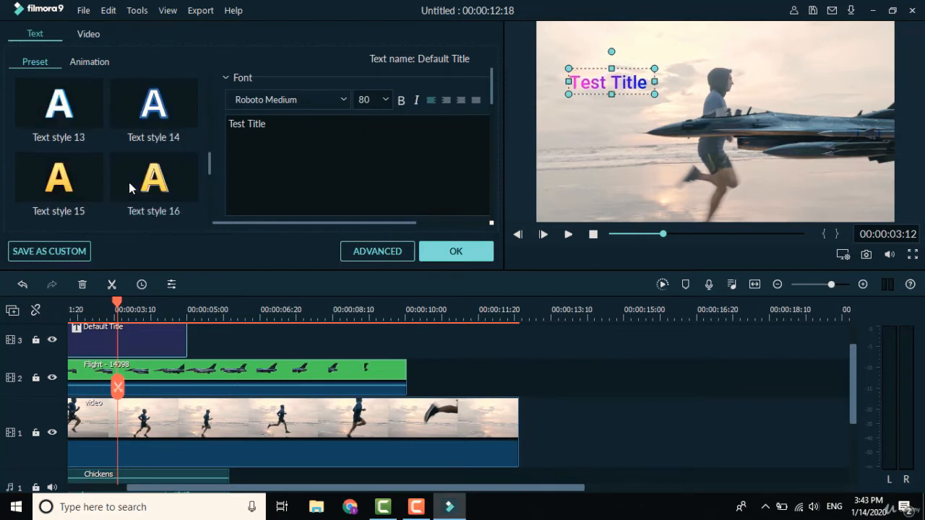
left_click(105, 66)
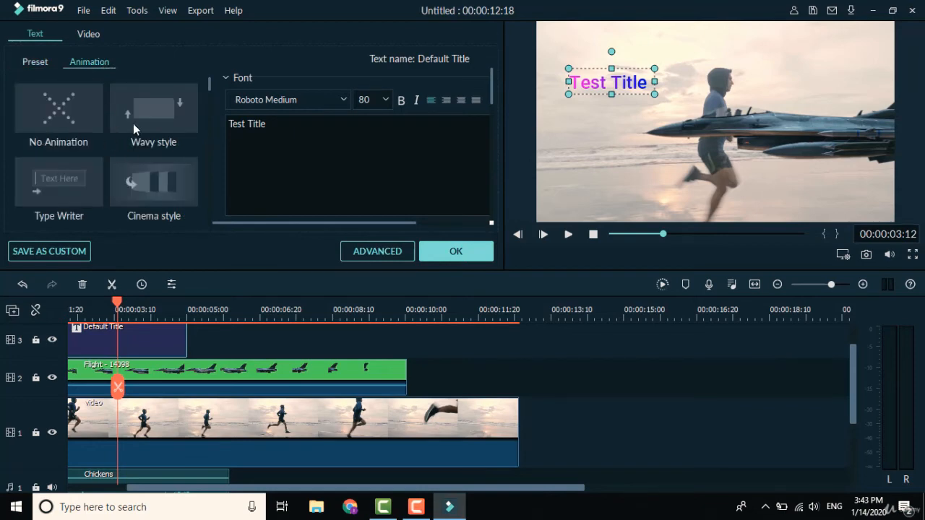
scroll(171, 126, "down", 3)
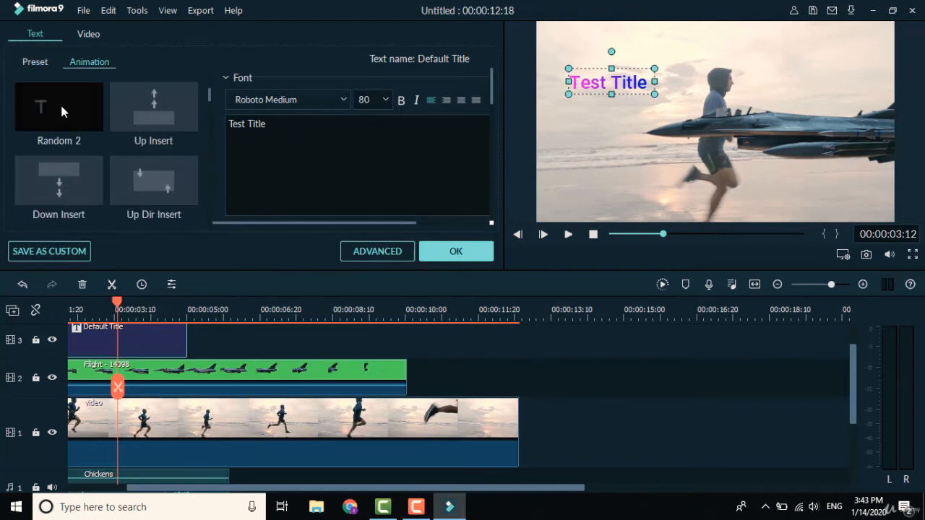
left_click(84, 110)
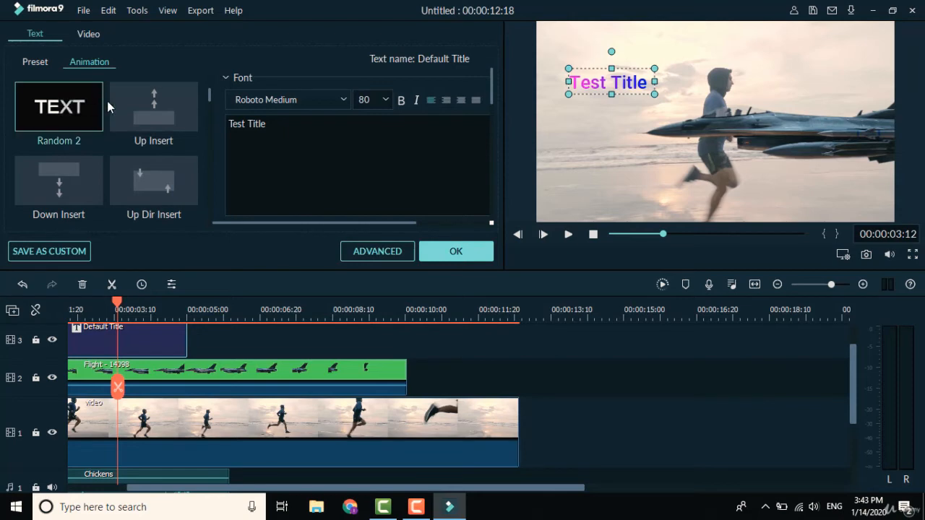
scroll(93, 177, "down", 6)
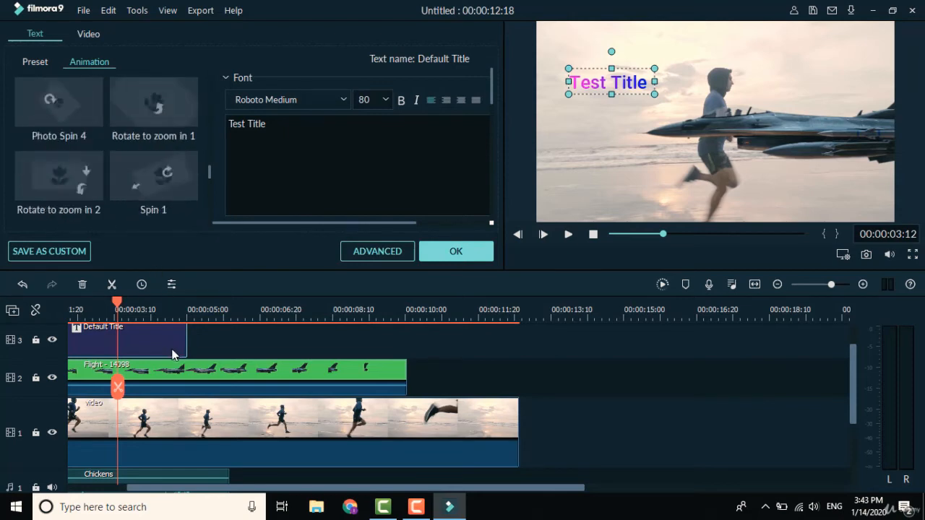
scroll(104, 143, "up", 2)
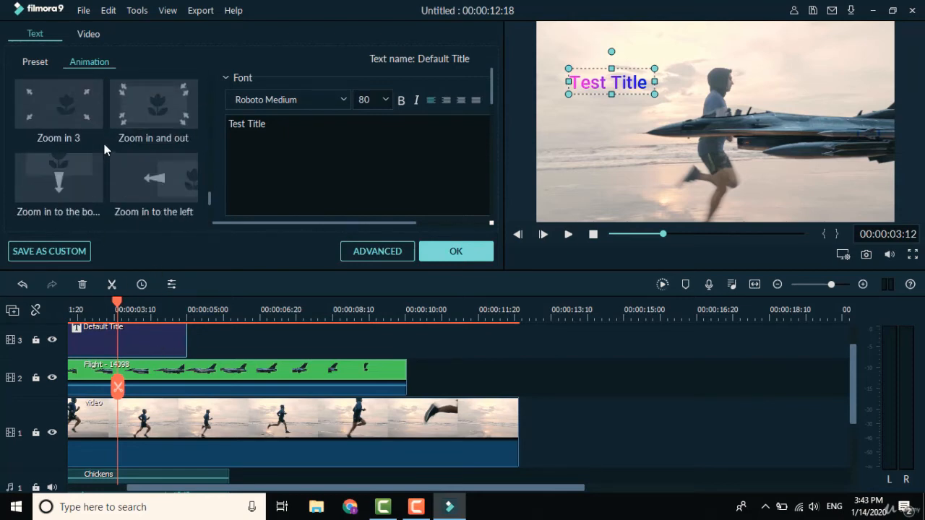
scroll(83, 119, "up", 2)
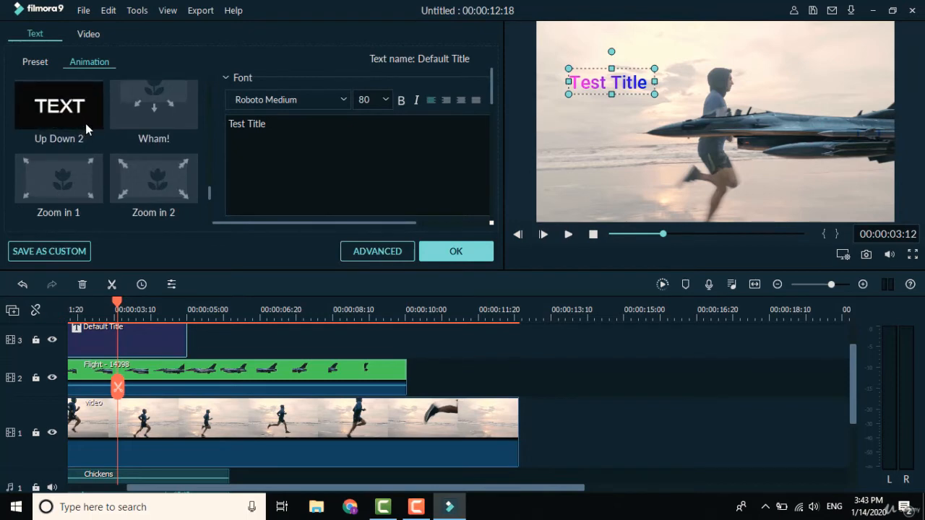
left_click(80, 182)
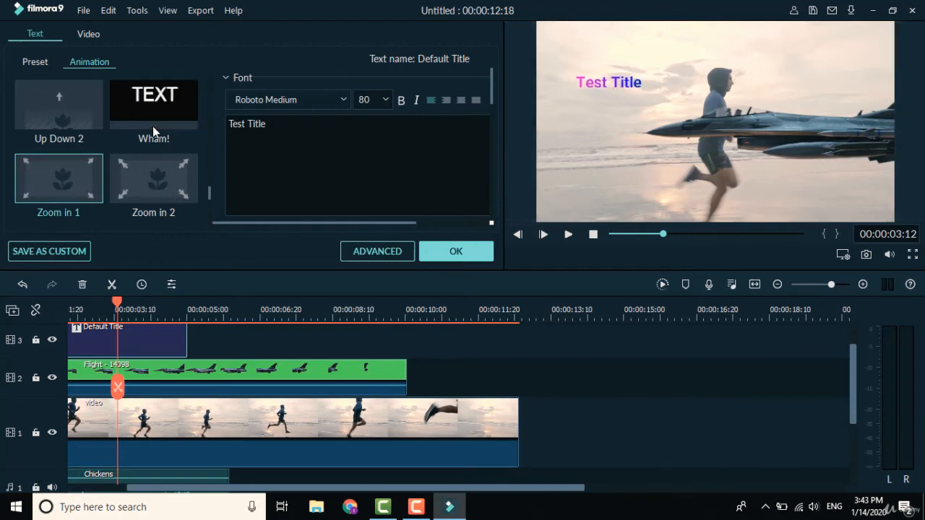
left_click(146, 186)
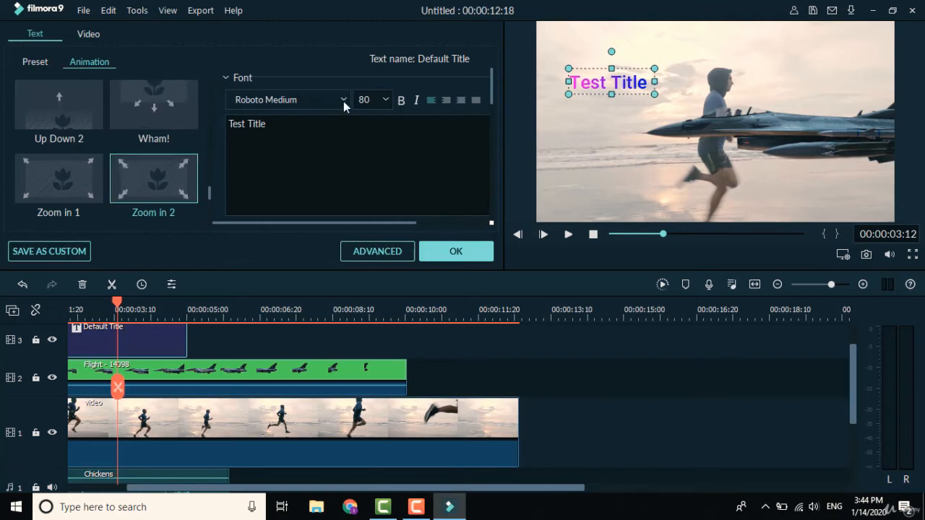
Step: Rotate the "Test Title" text slightly clockwise in the Transform settings
scroll(411, 103, "down", 2)
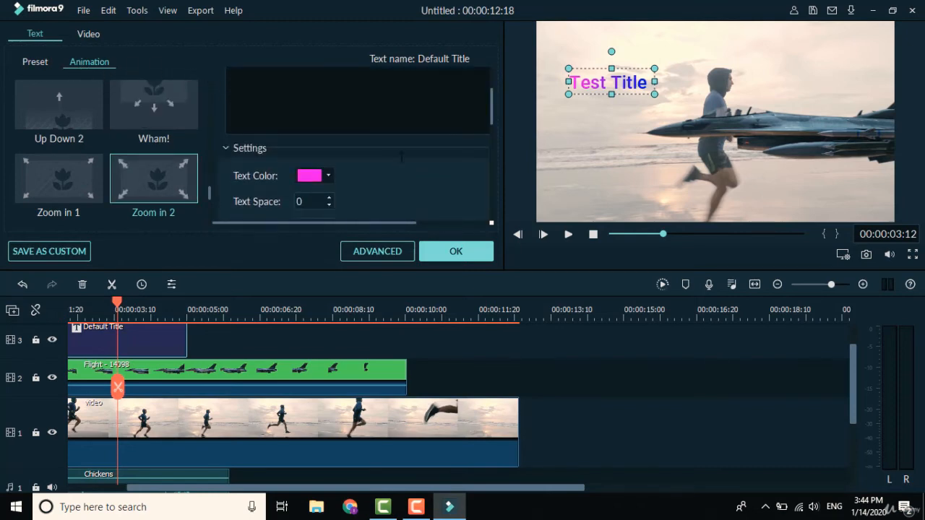
scroll(412, 103, "up", 1)
left_click_drag(268, 83, 228, 83)
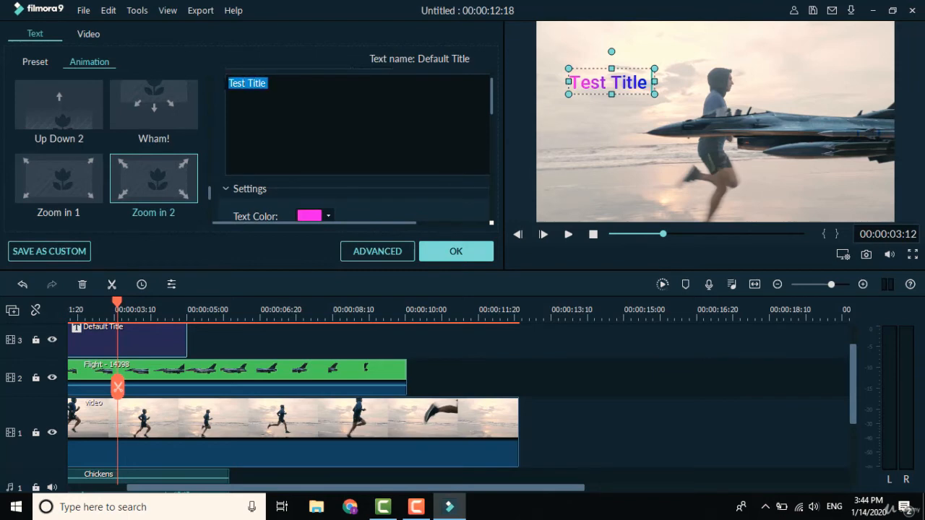
left_click(323, 130)
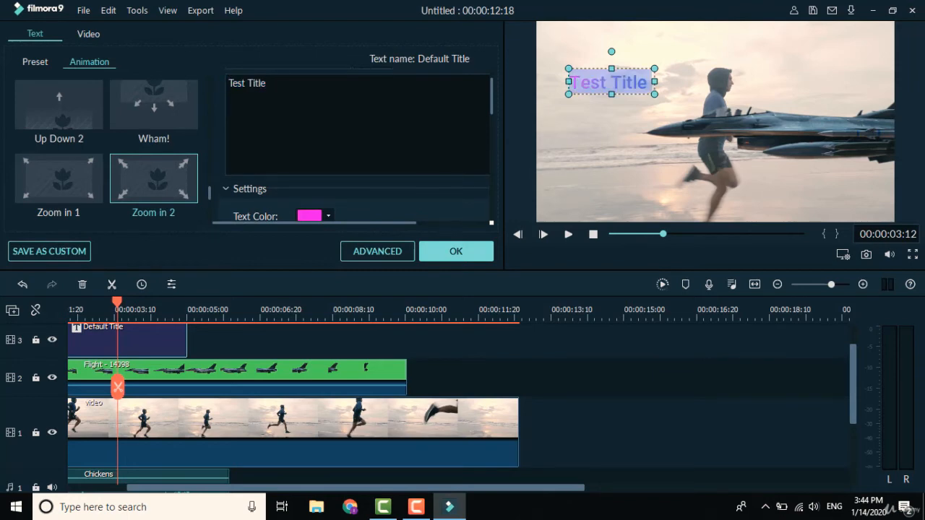
scroll(322, 132, "down", 1)
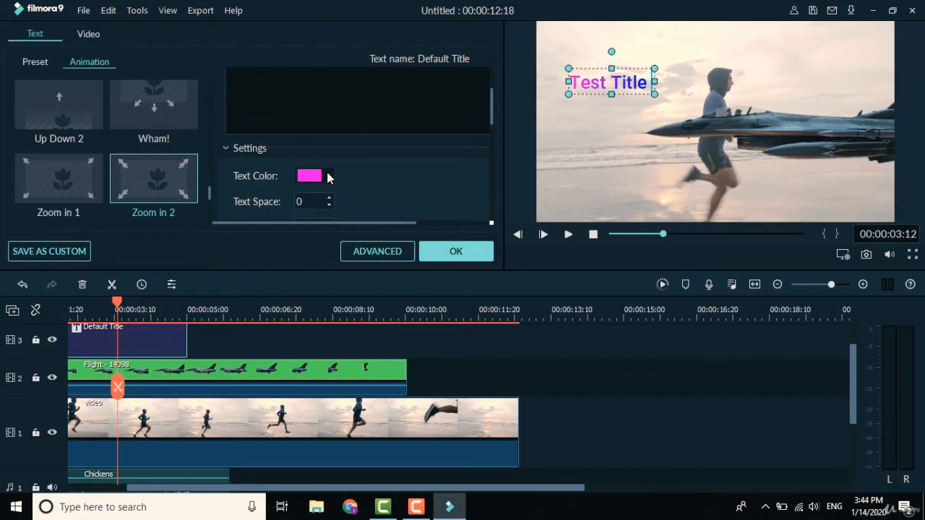
scroll(327, 172, "down", 1)
scroll(327, 172, "down", 1)
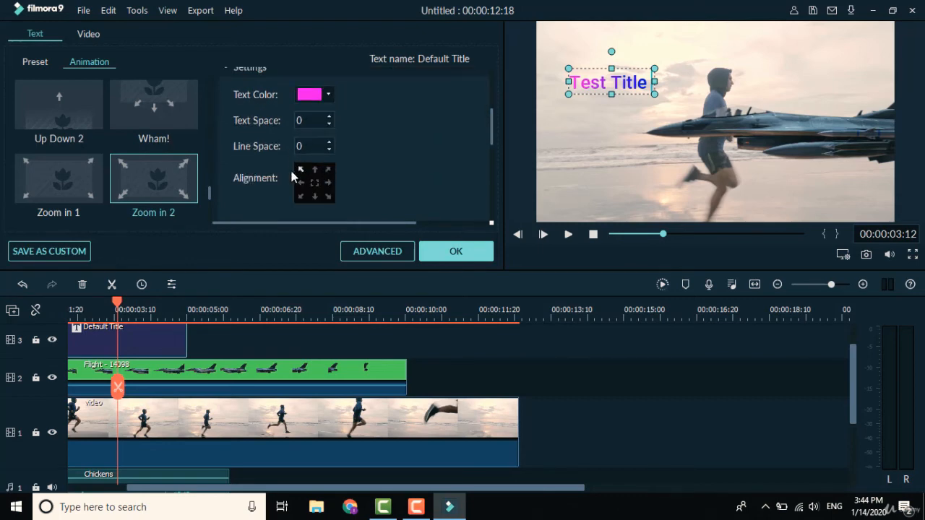
scroll(362, 188, "down", 2)
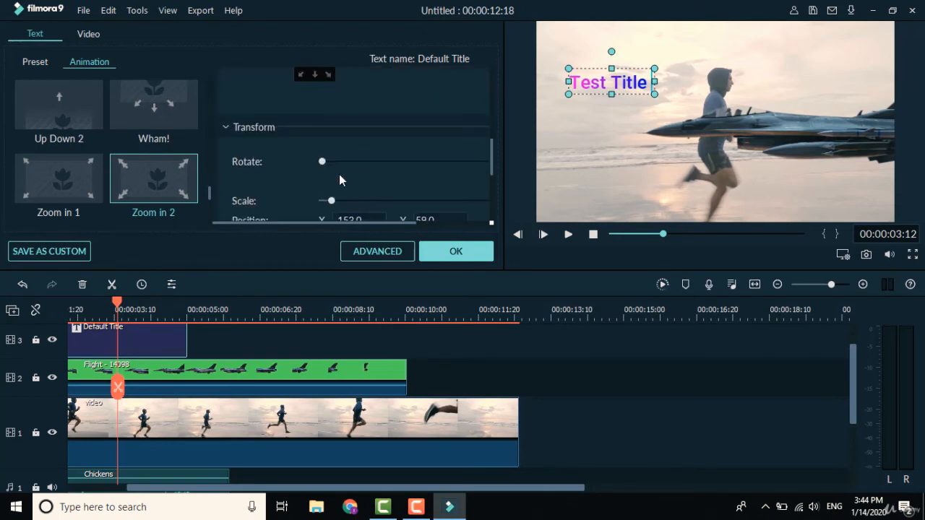
left_click_drag(325, 161, 327, 161)
scroll(354, 181, "down", 1)
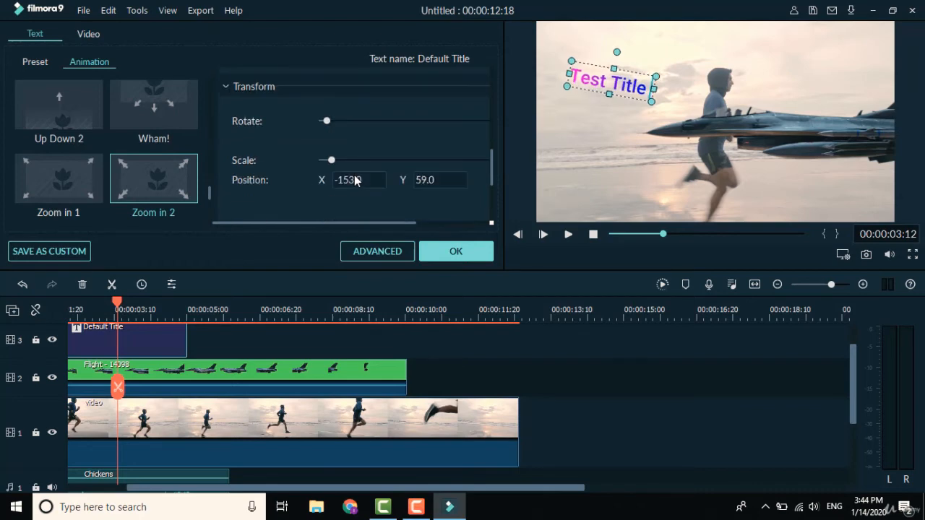
Step: Change the font of the "Test Title" text to Roboto Italic
scroll(311, 119, "up", 5)
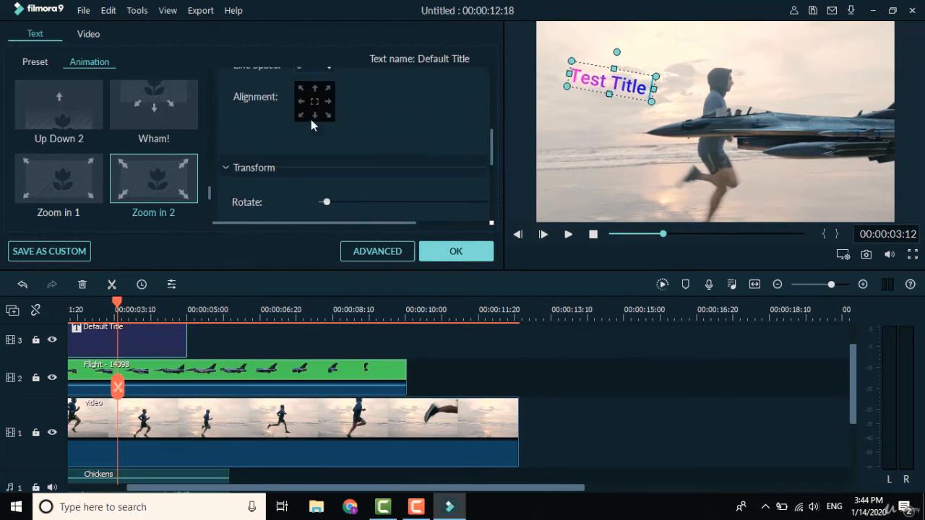
scroll(310, 103, "up", 3)
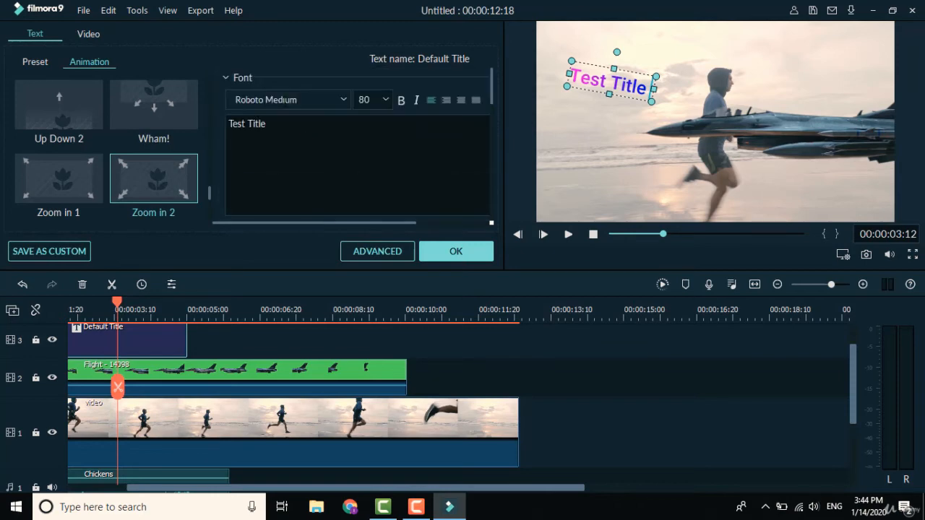
left_click(377, 252)
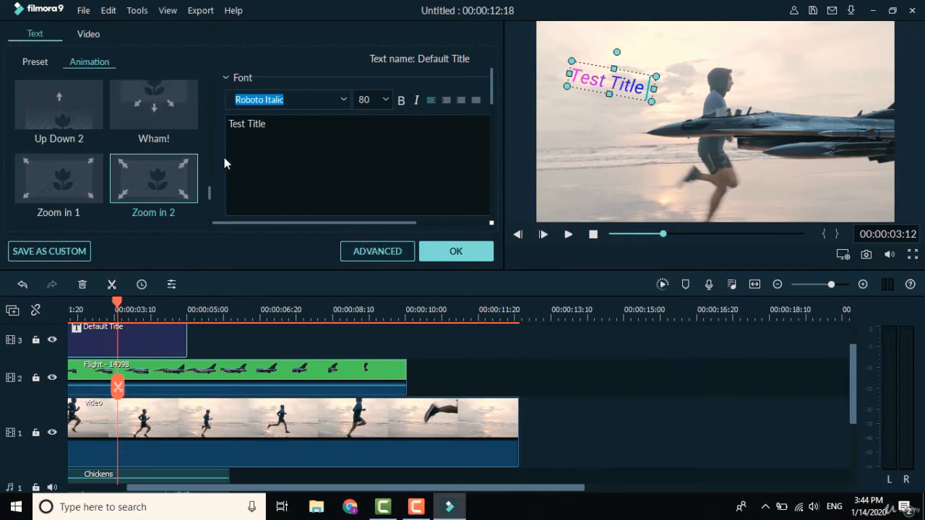
left_click(463, 257)
Step: Reset the title's rotation so the text is level again, and confirm the title edits
scroll(393, 169, "down", 8)
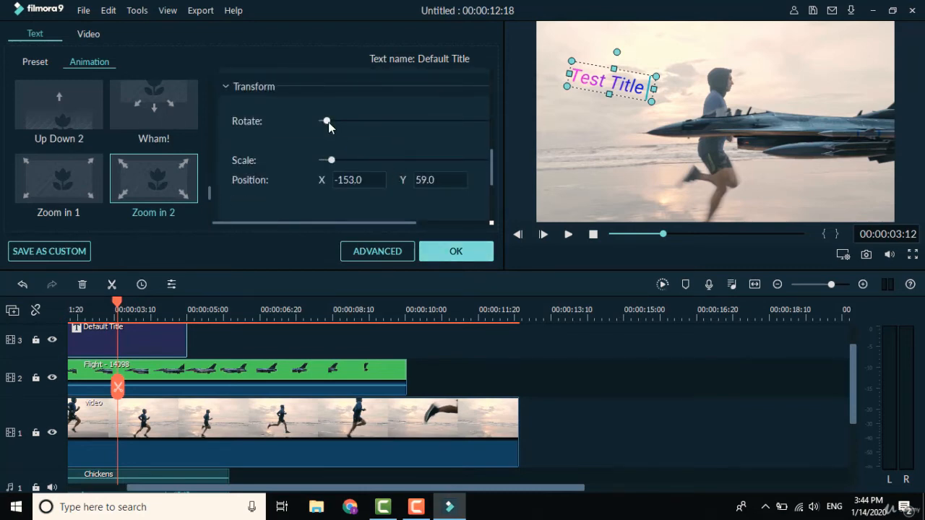
left_click_drag(328, 122, 303, 124)
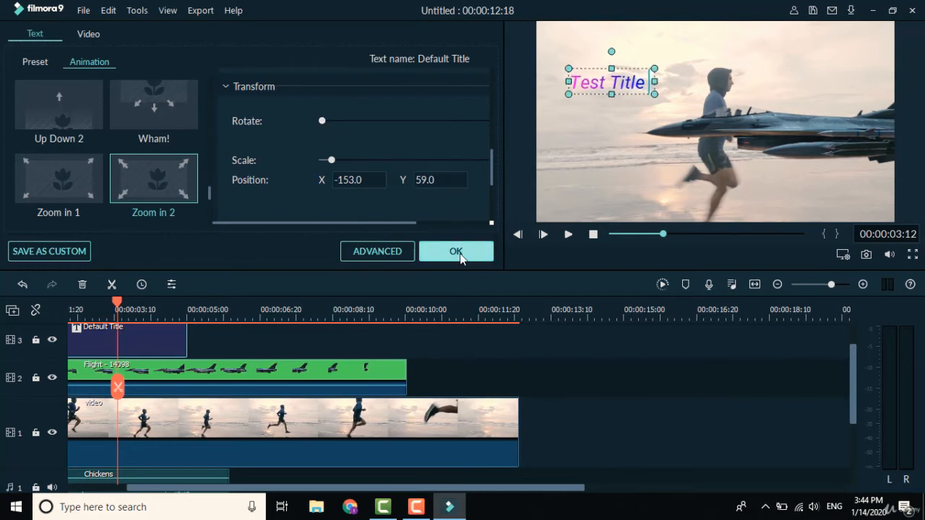
left_click(456, 252)
Step: Add the New LowerThirds 38 title template on a new video track 4, starting at 00:00:03:12
scroll(462, 177, "down", 3)
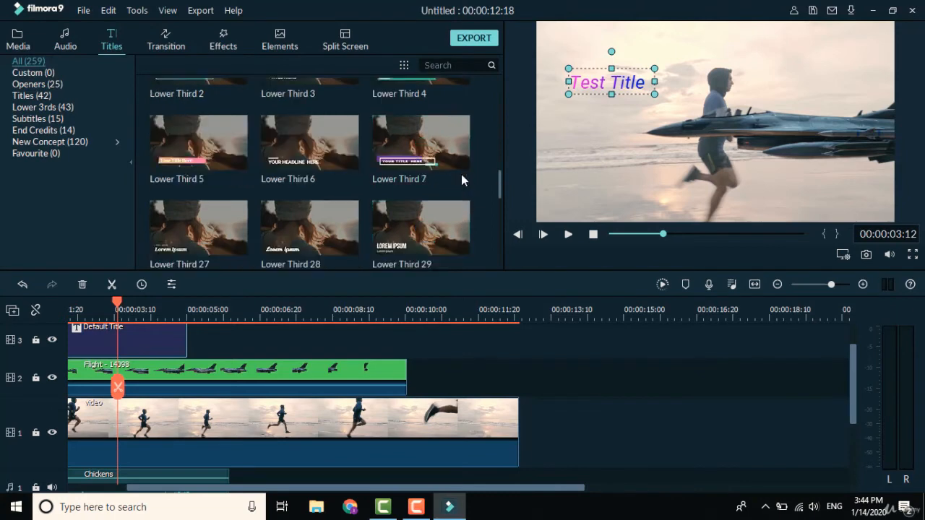
scroll(461, 174, "down", 3)
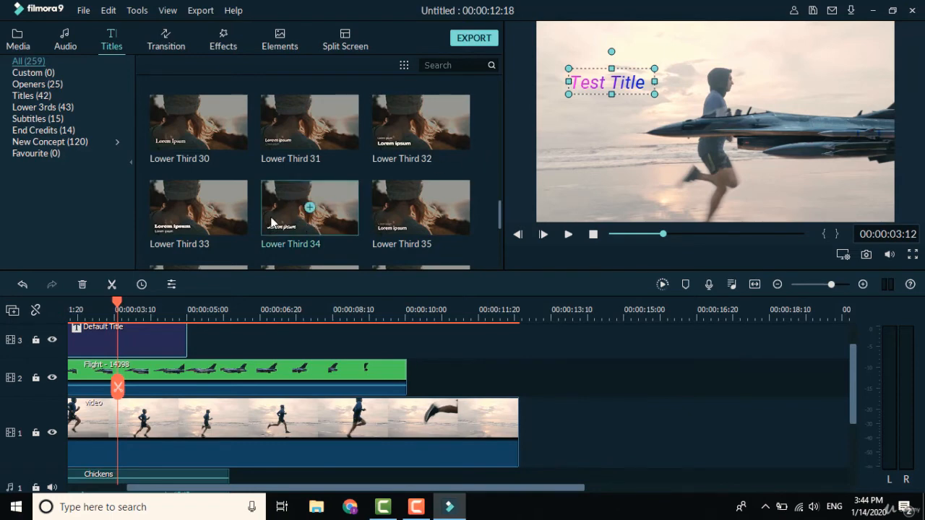
scroll(338, 203, "down", 2)
scroll(339, 203, "up", 8)
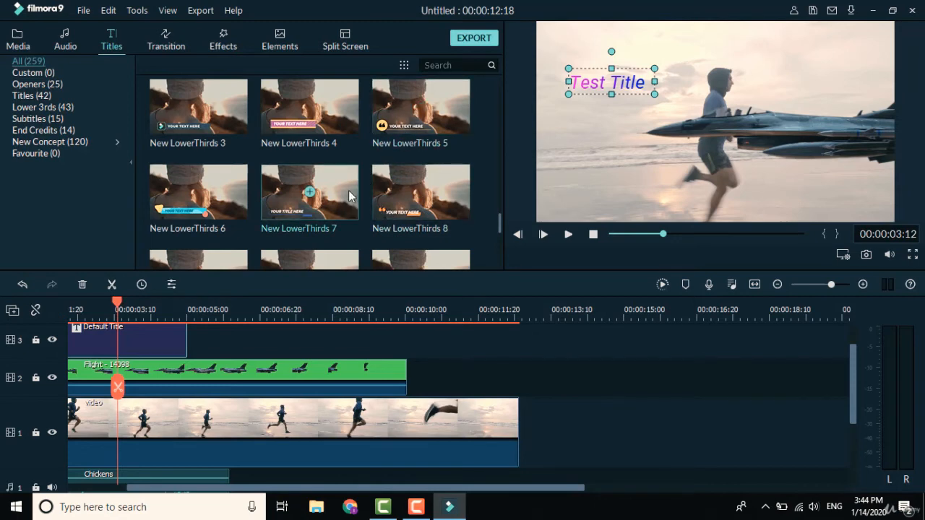
scroll(348, 190, "down", 2)
scroll(346, 189, "down", 2)
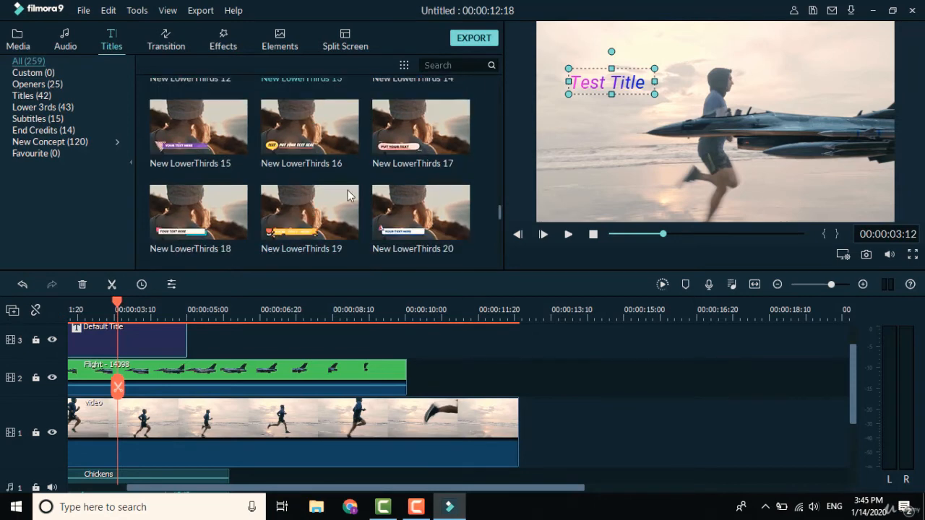
scroll(348, 190, "down", 10)
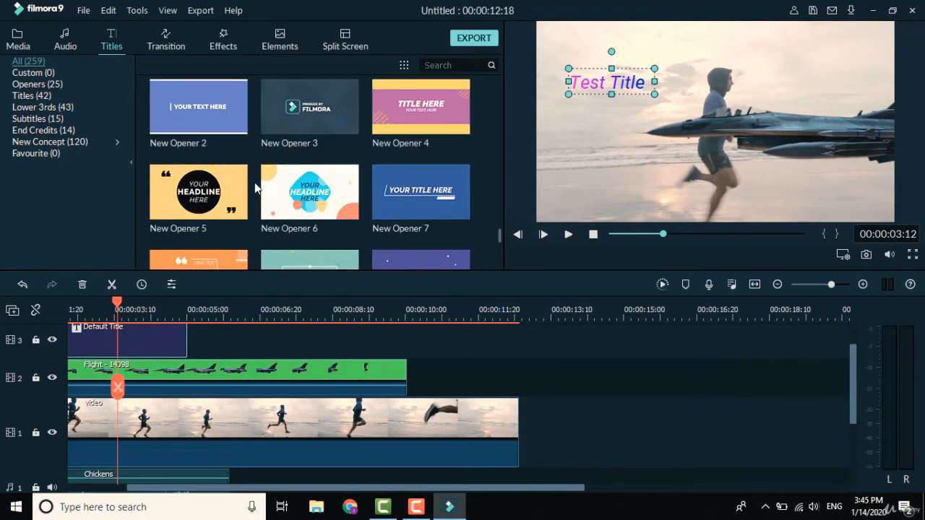
scroll(265, 125, "up", 3)
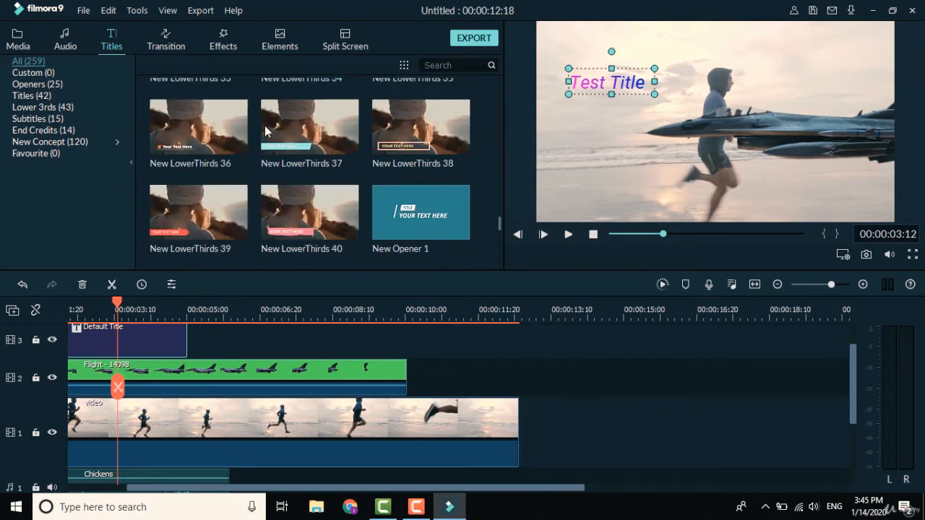
left_click(421, 127)
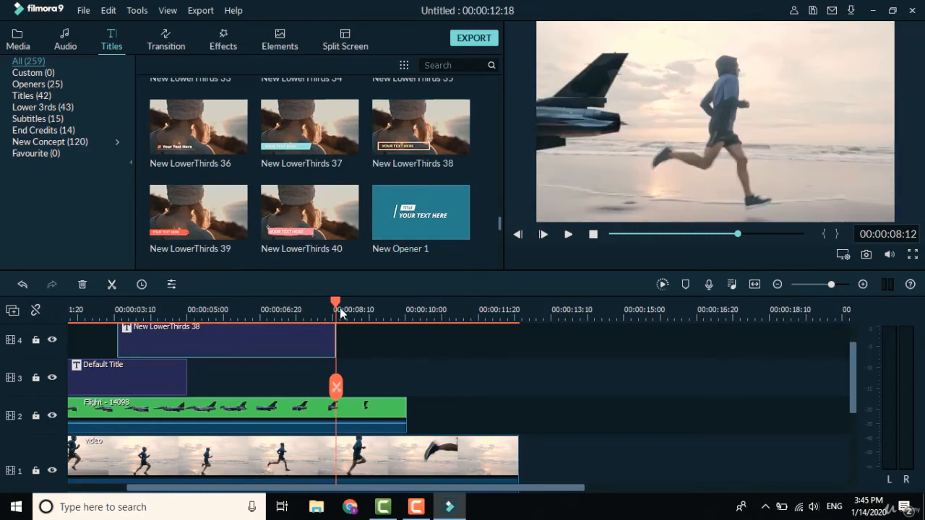
Step: Try rotating the lower third's text at 00:00:06:10, return it to level and close its text settings
left_click_drag(334, 301, 245, 298)
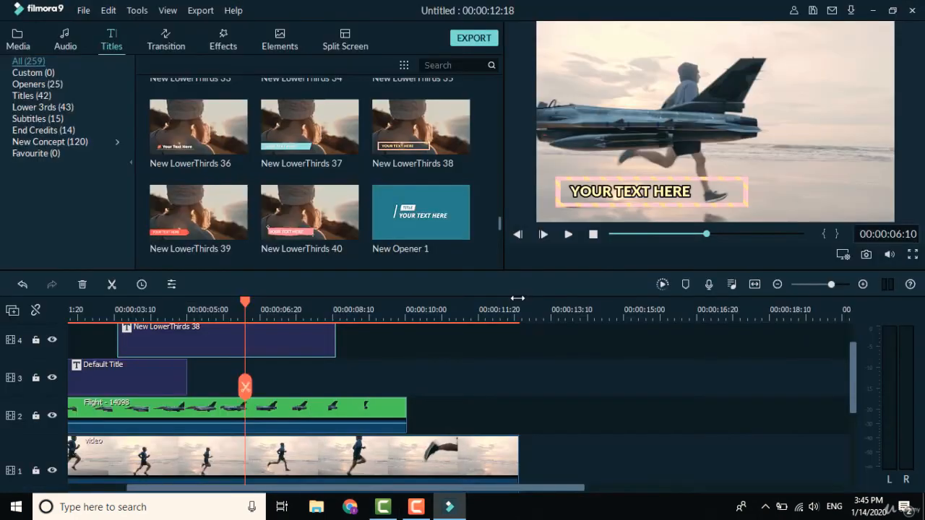
left_click(633, 197)
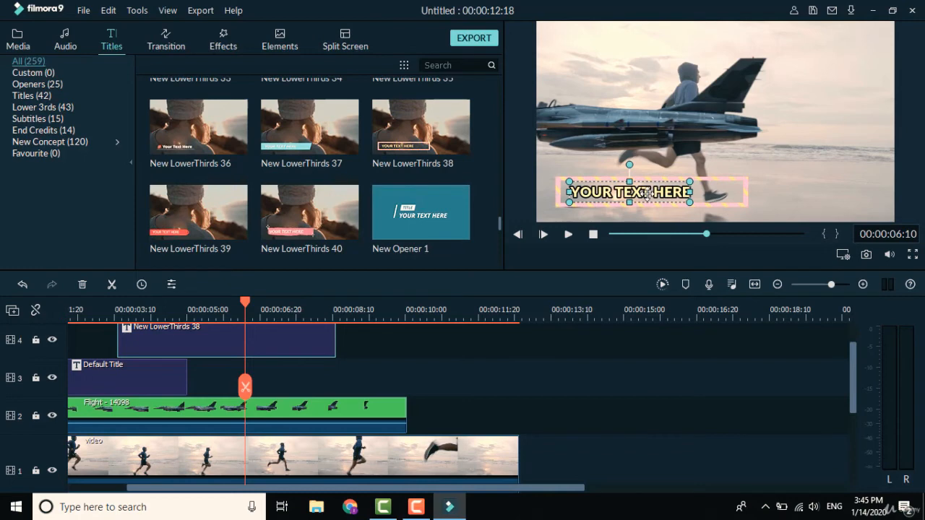
double_click(648, 193)
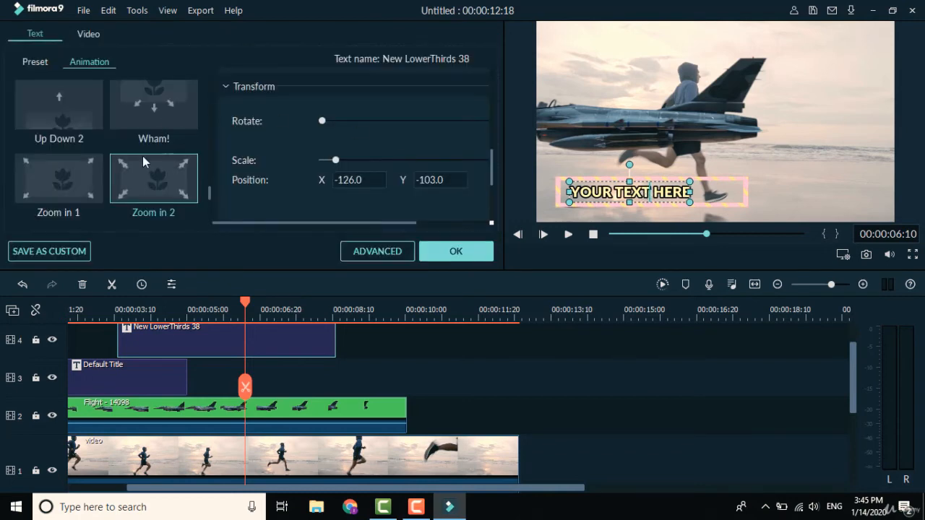
left_click(34, 64)
left_click(87, 64)
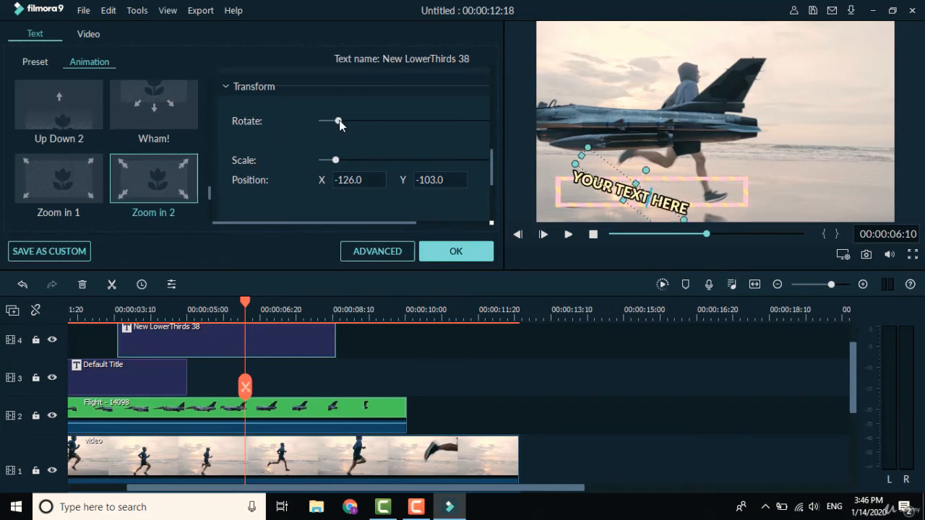
left_click_drag(339, 120, 316, 124)
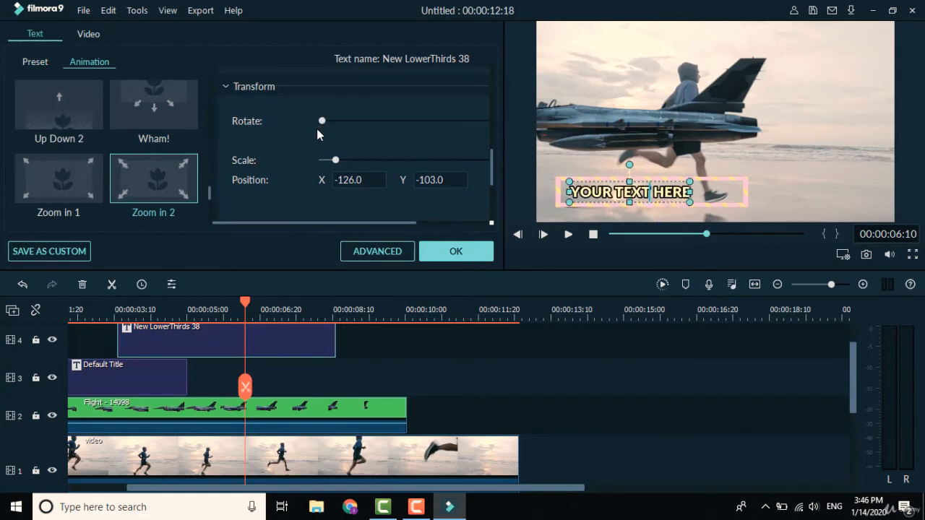
scroll(354, 166, "up", 5)
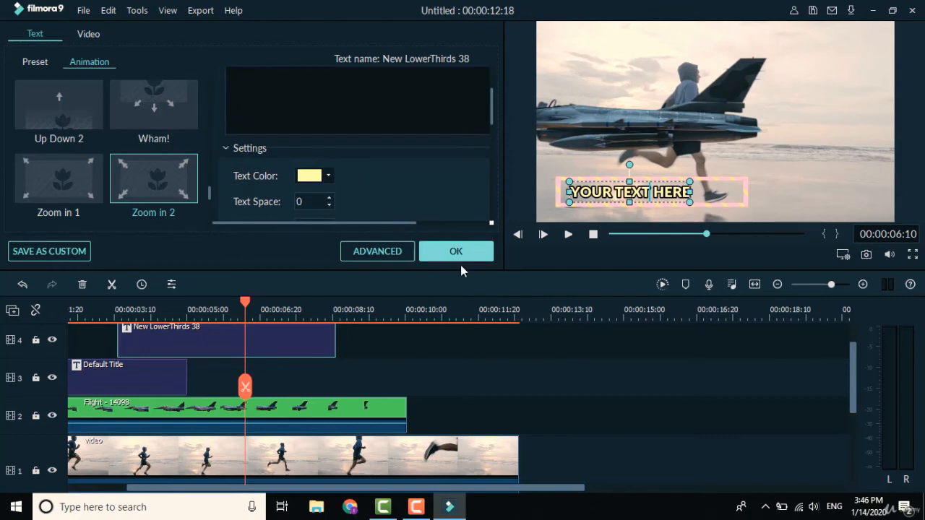
scroll(307, 171, "up", 3)
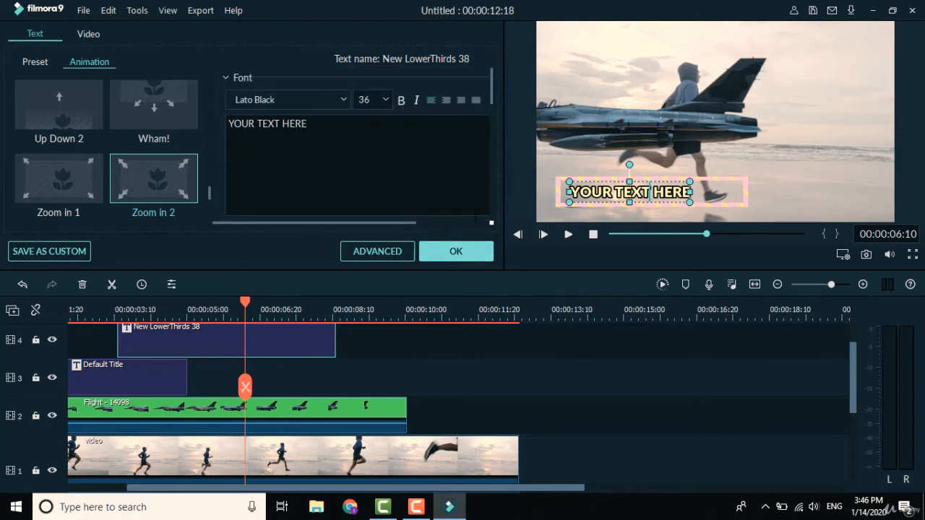
left_click(457, 252)
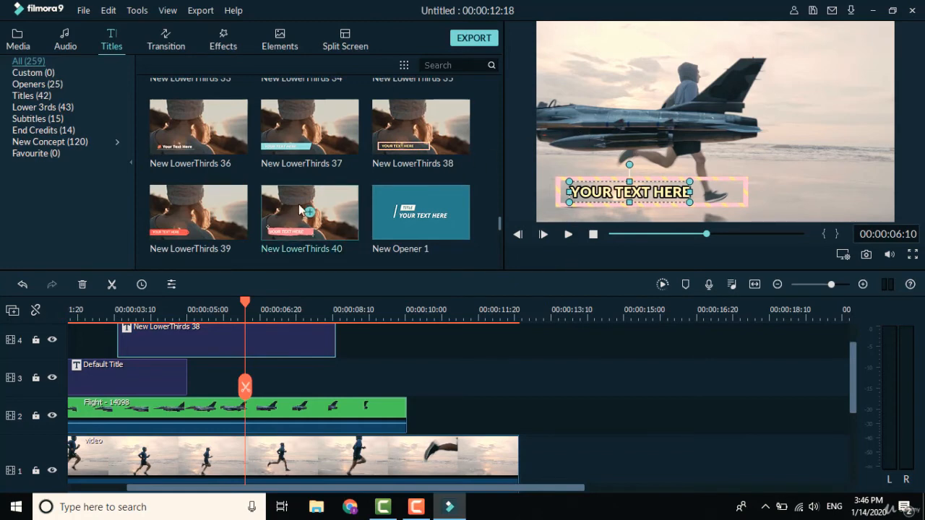
scroll(299, 208, "up", 8)
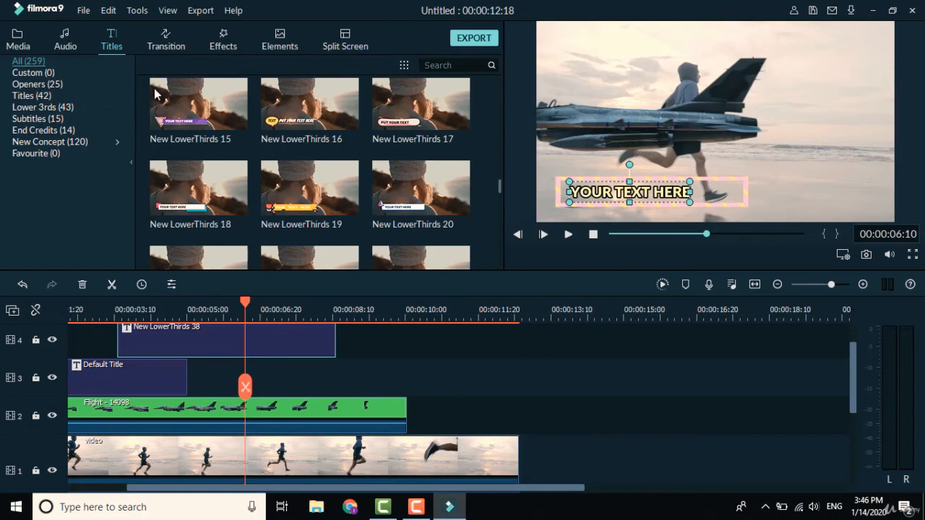
scroll(235, 212, "down", 5)
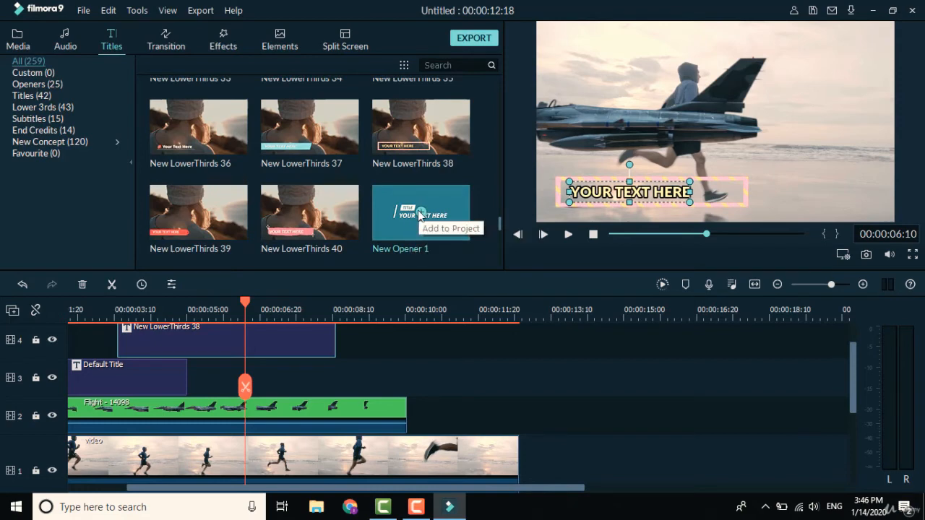
scroll(327, 193, "up", 5)
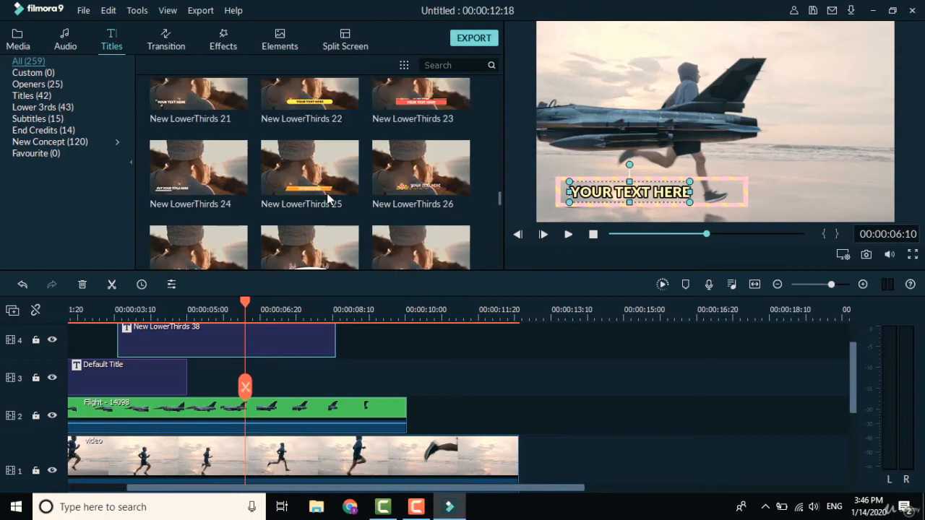
scroll(327, 196, "up", 10)
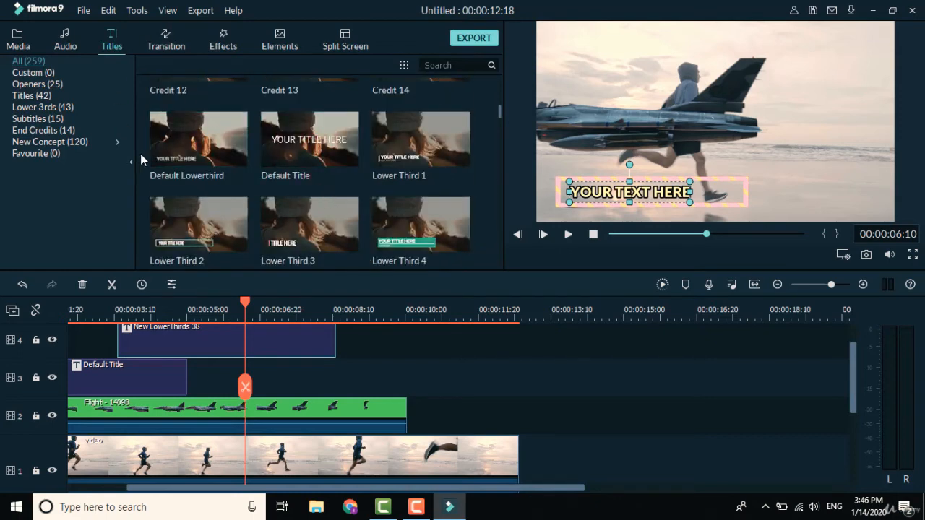
Step: Delete the lower third from track 4 and move the Flight clip directly after the running video on track 1
left_click(168, 35)
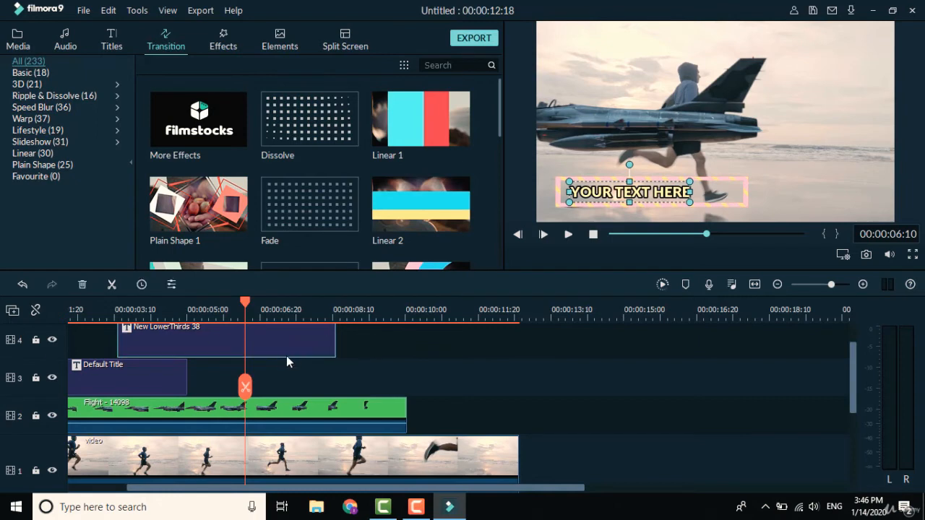
key("Delete")
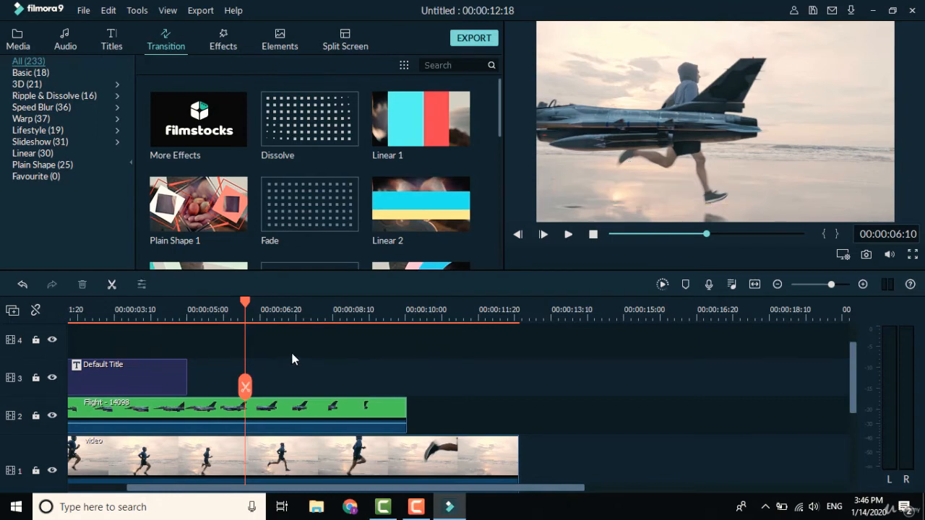
left_click_drag(310, 413, 803, 443)
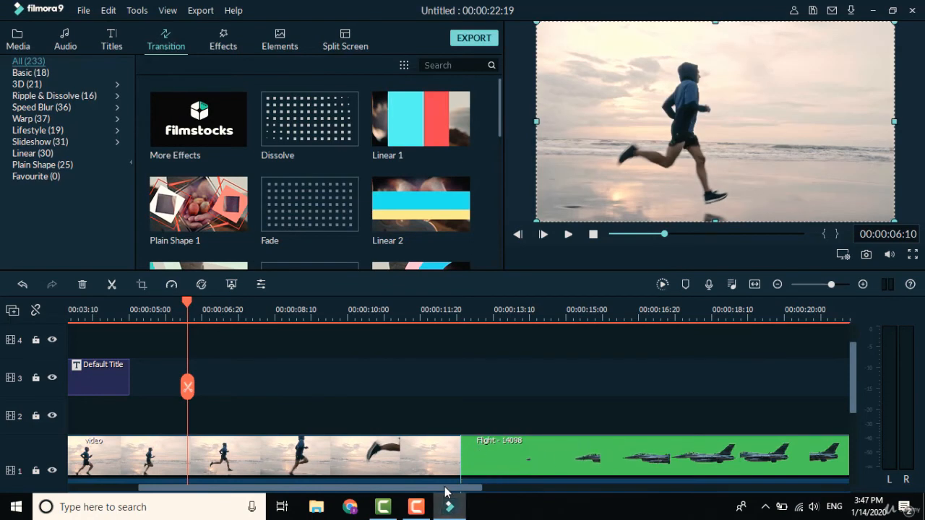
Step: Add the purple hexagon transition that follows Plain Shape 12 at the cut between the running video and the Flight clip
left_click_drag(446, 492, 504, 496)
scroll(396, 185, "down", 5)
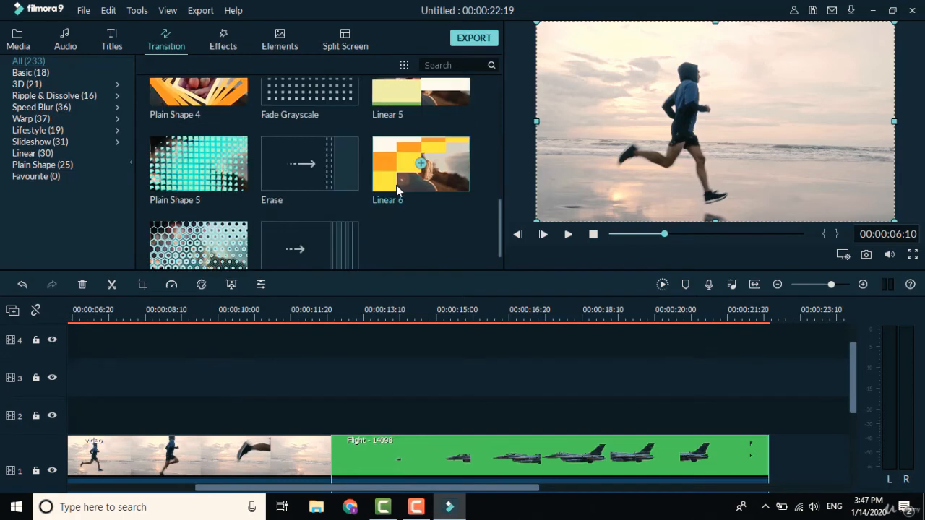
scroll(389, 194, "down", 2)
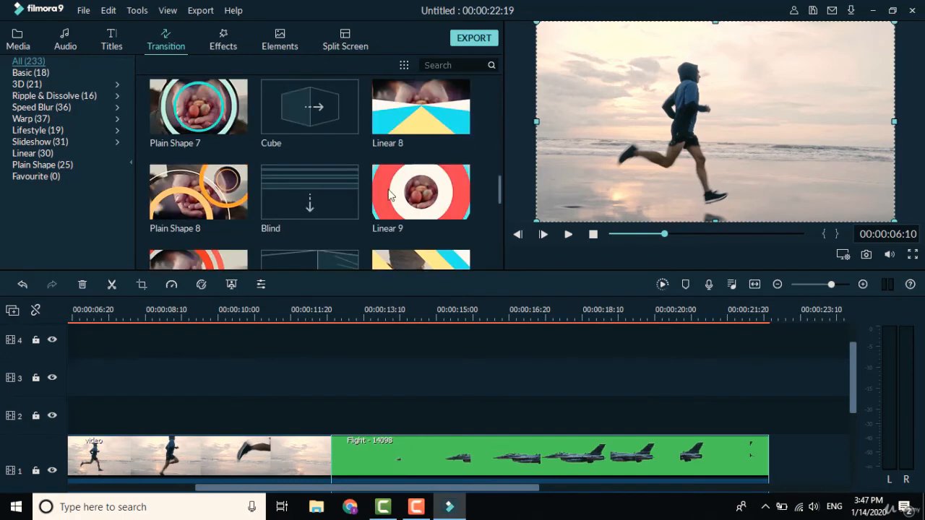
scroll(388, 194, "down", 2)
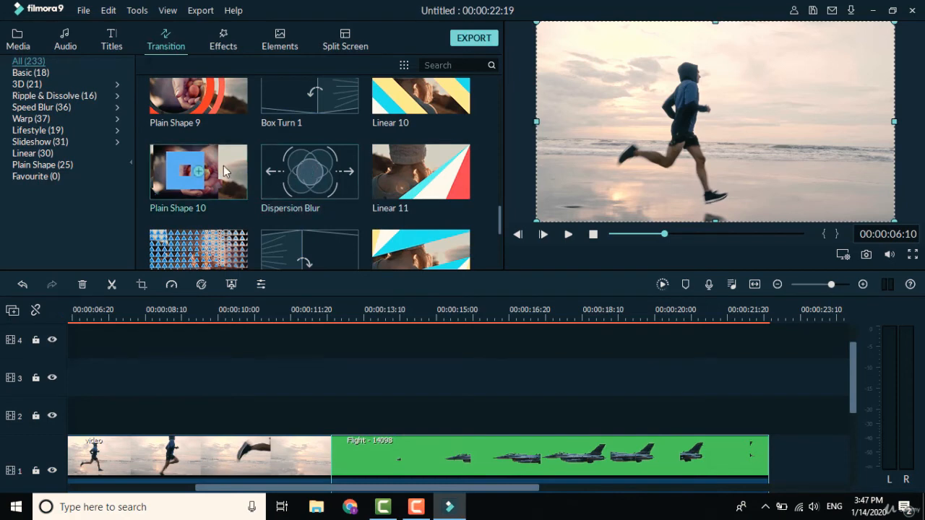
scroll(224, 166, "down", 2)
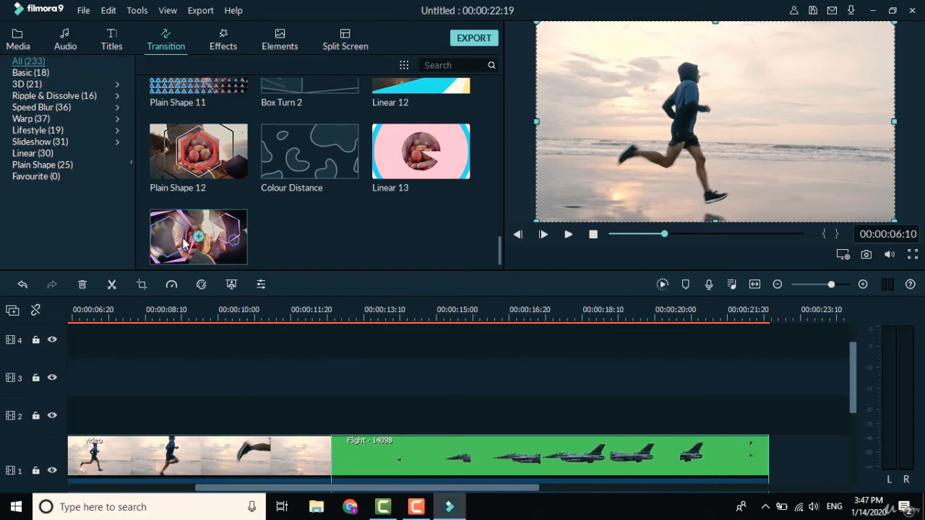
left_click_drag(197, 242, 318, 447)
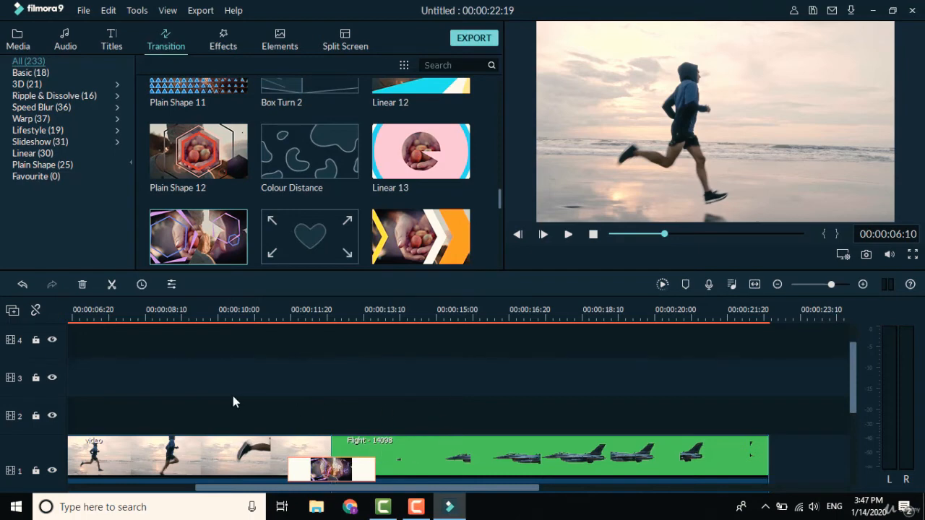
Step: Play the timeline from 00:00:10:28 through the new transition and pause at 00:00:20:01
scroll(303, 315, "down", 5)
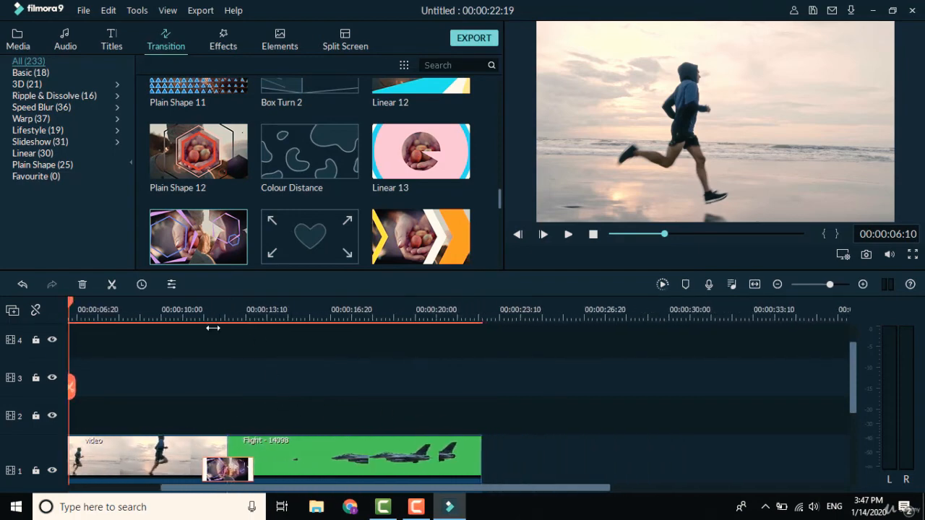
mouse_move(72, 304)
left_mouse_down()
mouse_move(188, 328)
mouse_move(171, 326)
left_mouse_up()
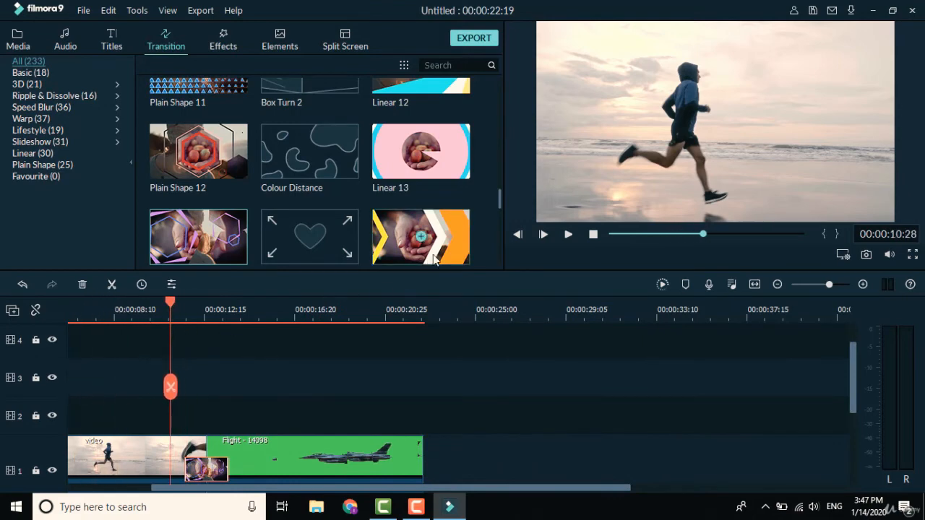
left_click(569, 235)
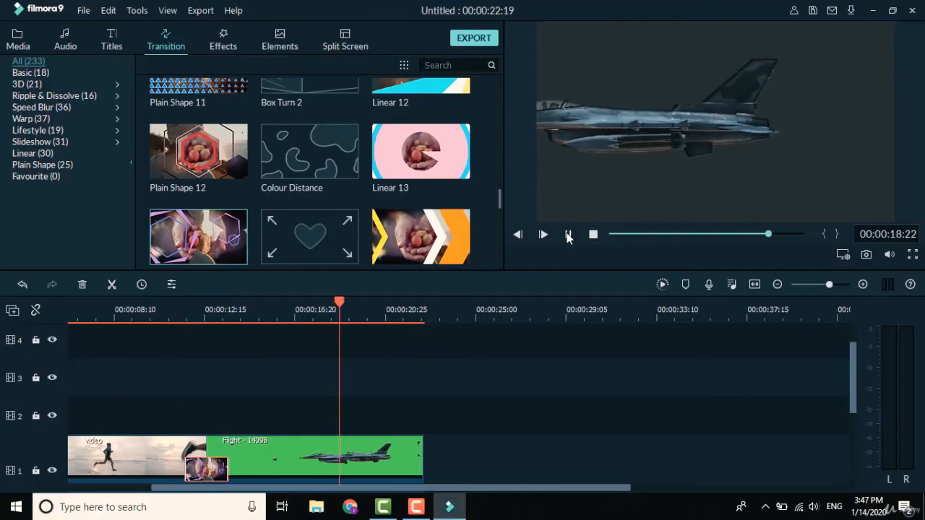
left_click(568, 235)
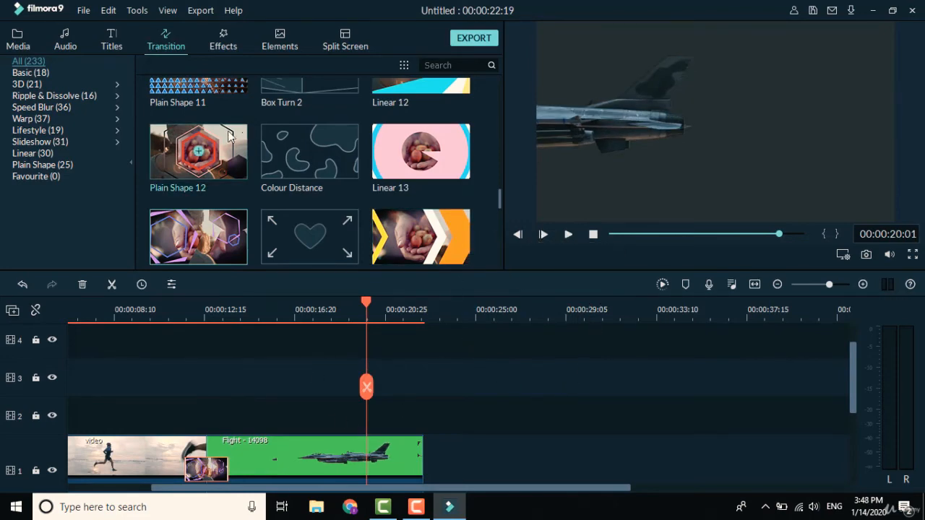
Step: Look through the full transition library, from the Plain Shape and Linear styles to the blur, wormhole and warp styles
scroll(232, 142, "up", 4)
scroll(245, 168, "down", 10)
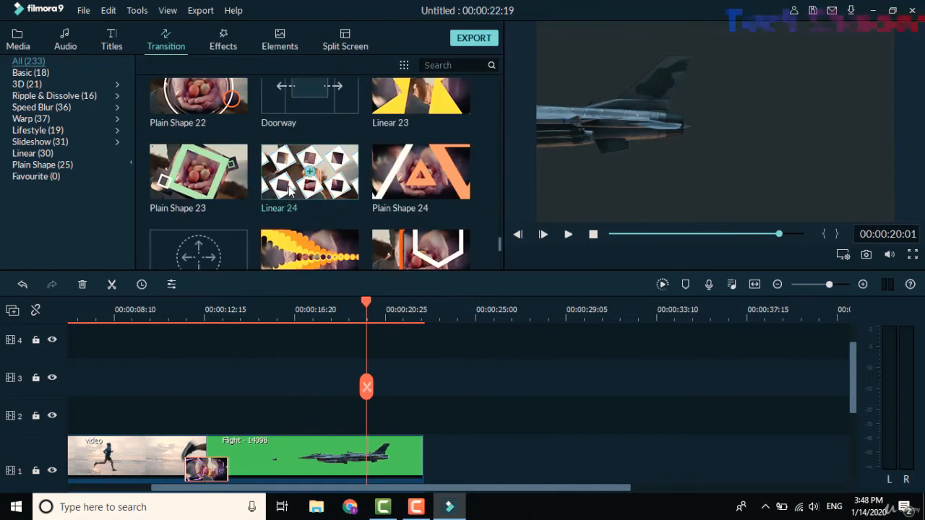
scroll(288, 189, "down", 3)
scroll(288, 185, "up", 20)
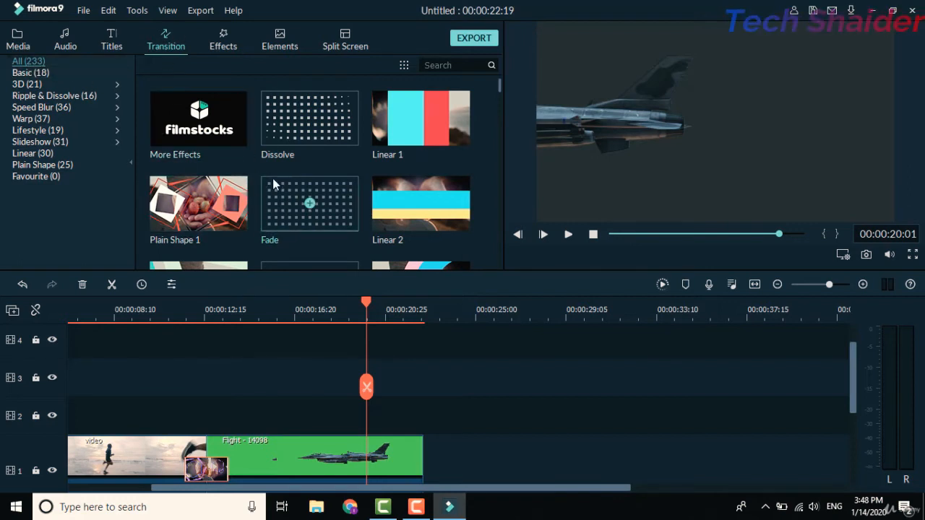
scroll(272, 183, "down", 5)
scroll(272, 183, "down", 5)
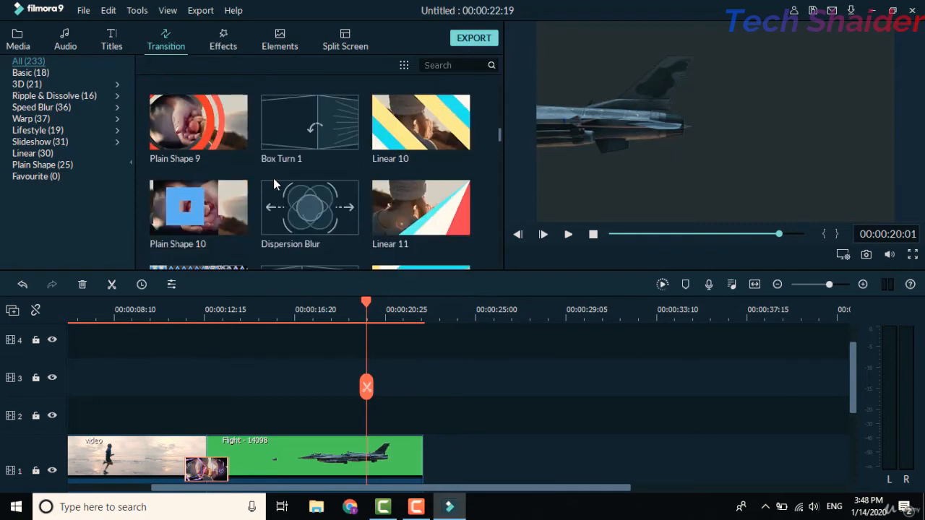
scroll(294, 165, "down", 5)
scroll(294, 169, "down", 3)
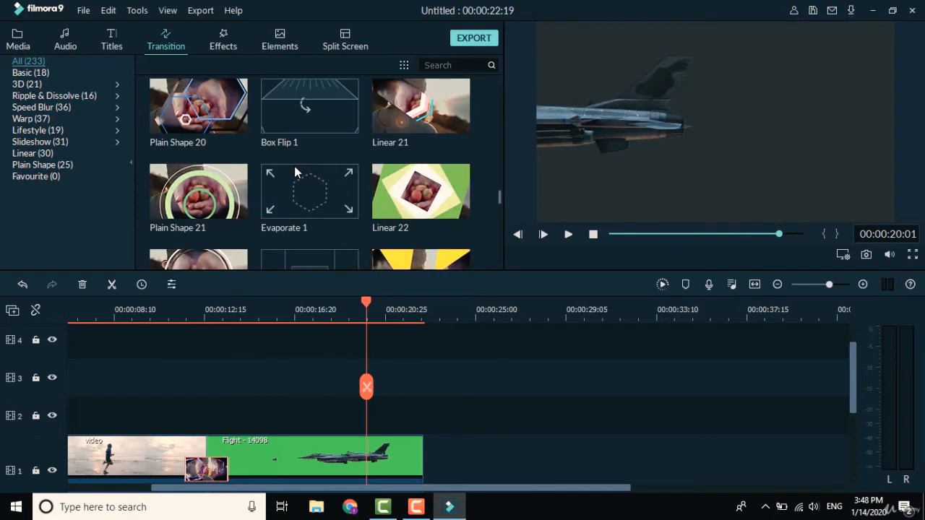
scroll(294, 166, "down", 3)
scroll(295, 169, "down", 3)
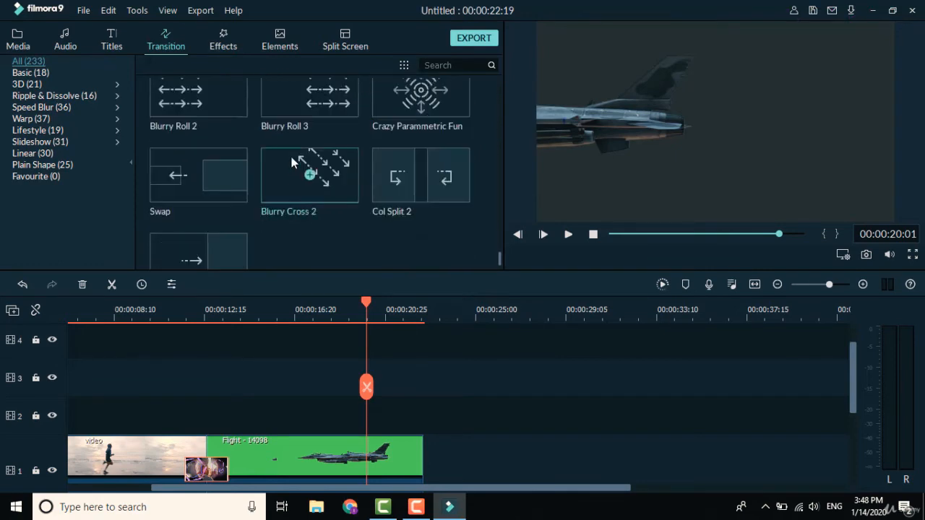
scroll(284, 153, "down", 3)
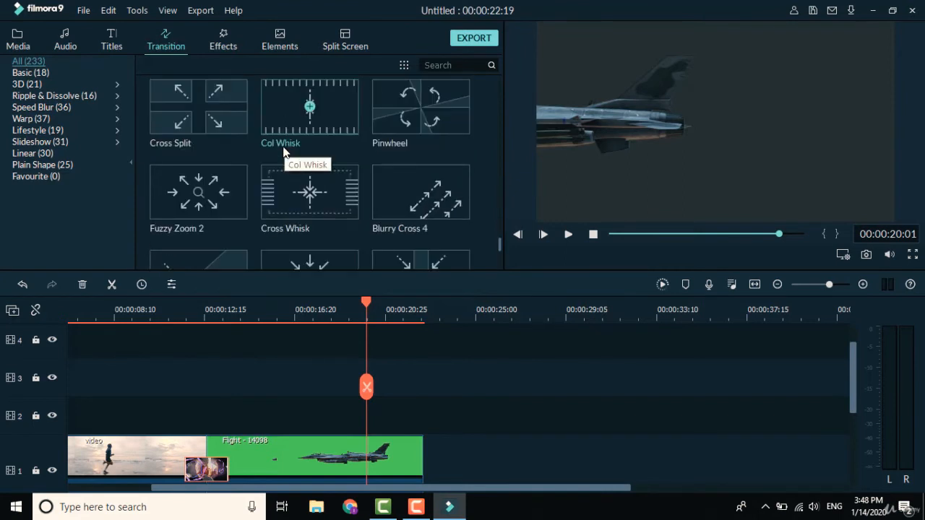
scroll(277, 146, "down", 3)
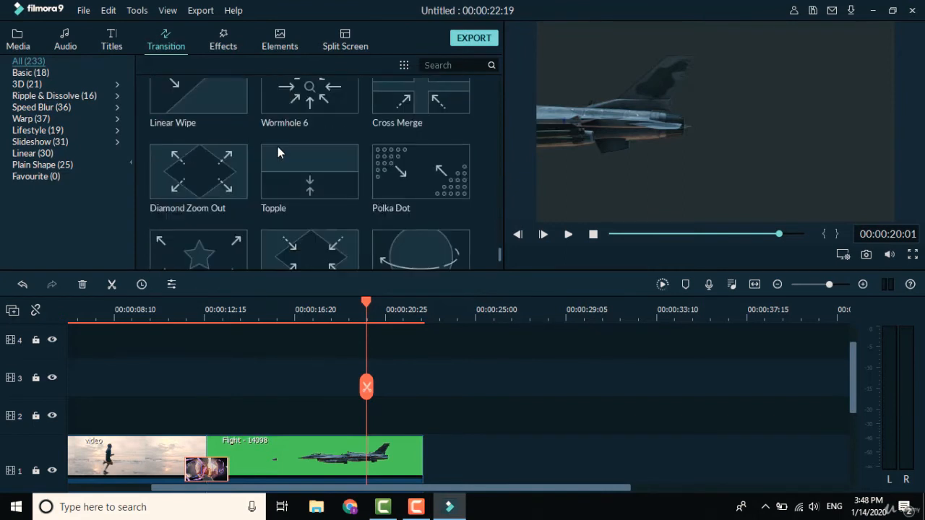
scroll(277, 147, "down", 6)
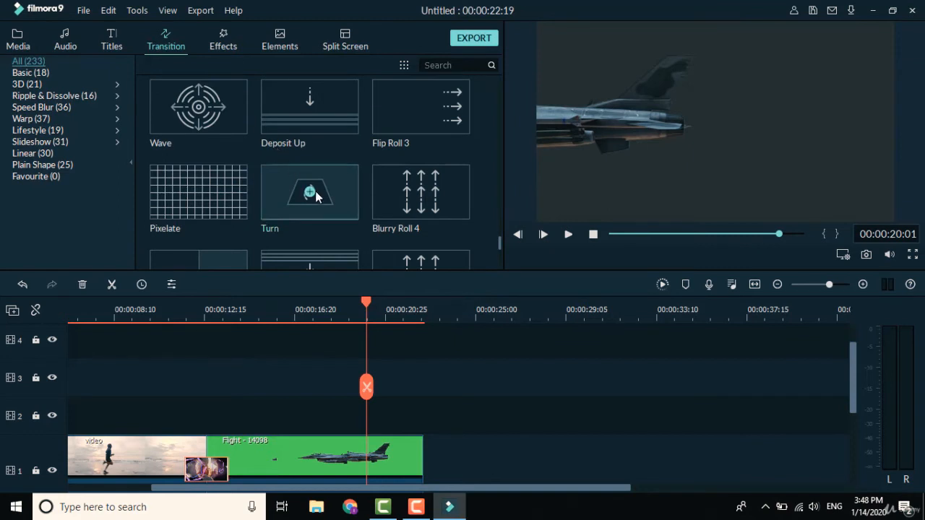
scroll(316, 197, "down", 5)
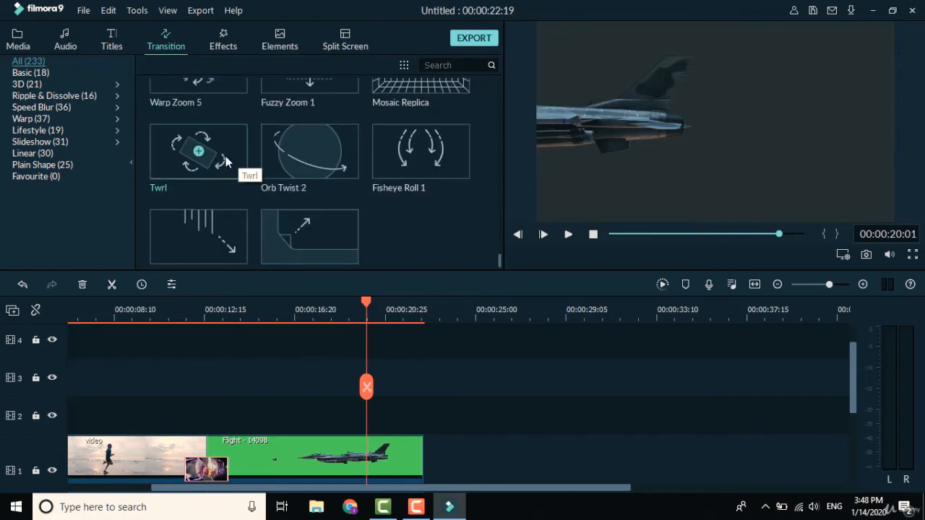
scroll(224, 159, "up", 15)
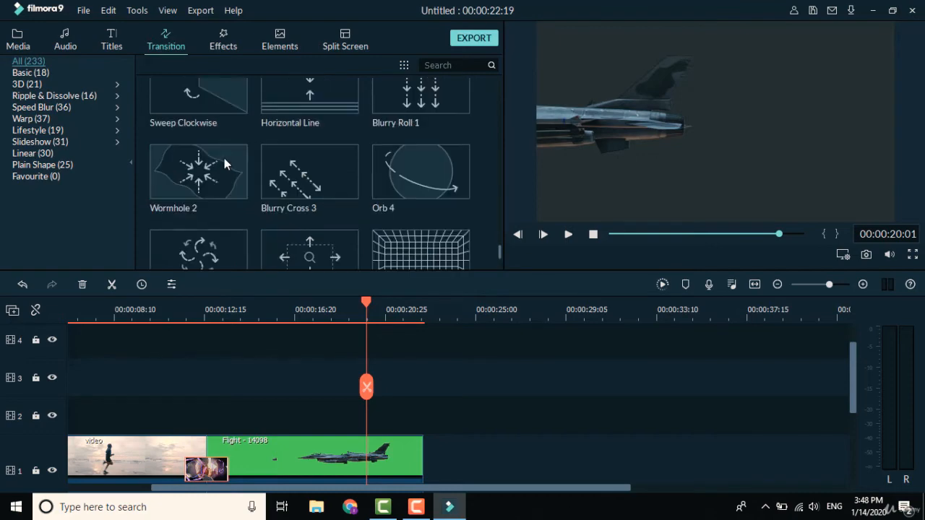
scroll(224, 163, "up", 3)
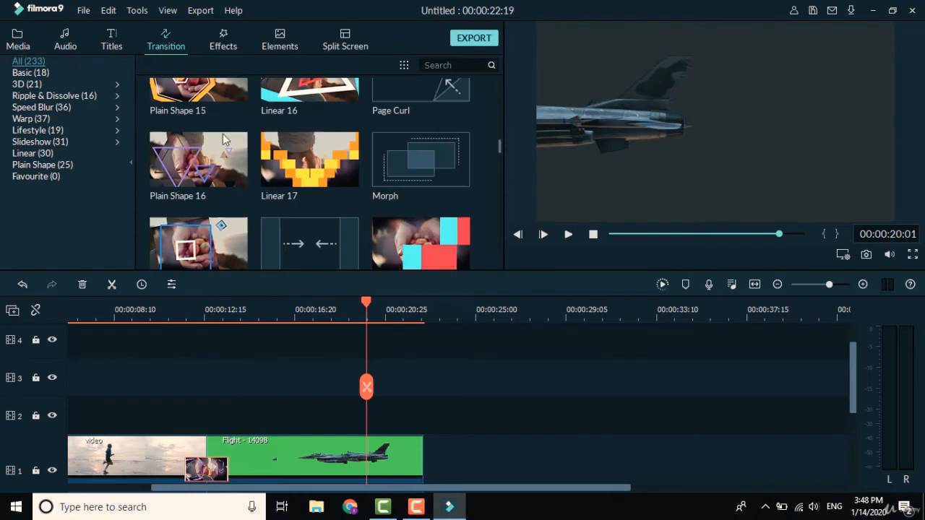
Step: Apply the 70s and Beautifu Memories filters to the running video, previewing at 00:00:09:20
left_click(224, 45)
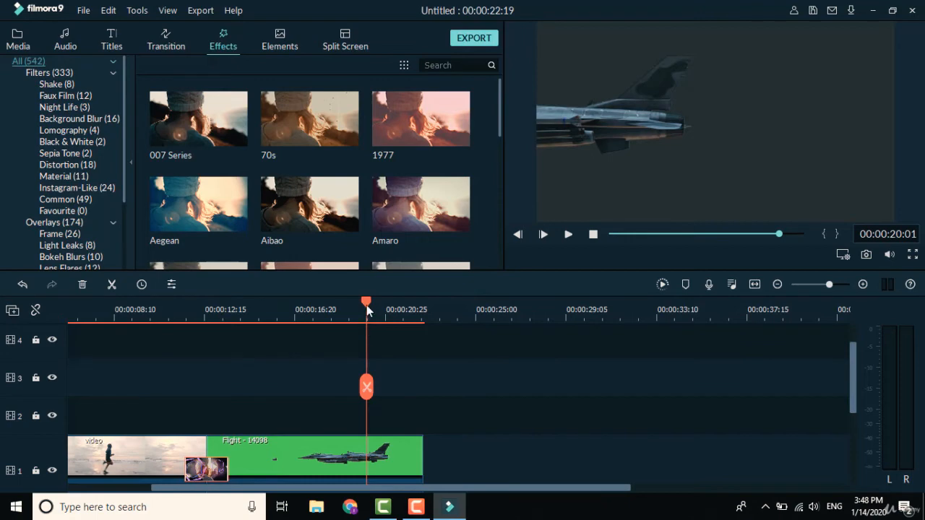
left_click_drag(366, 305, 142, 327)
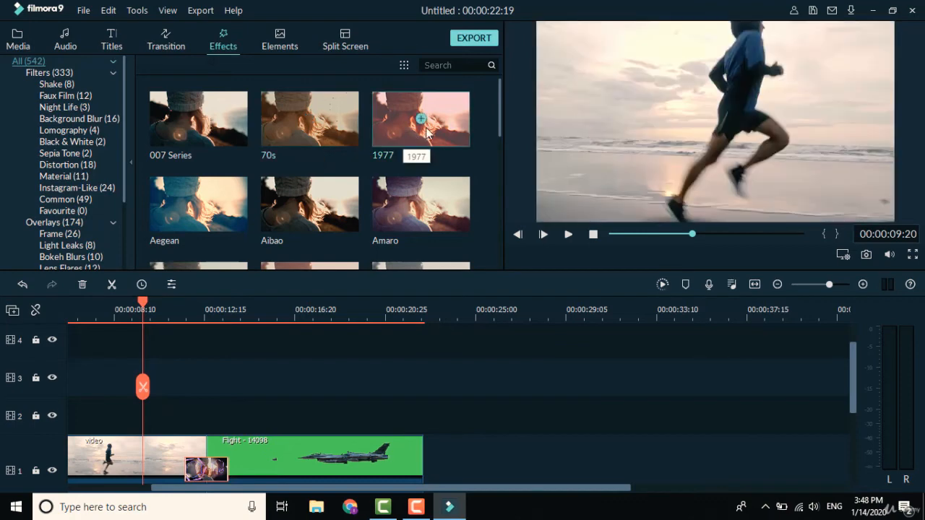
scroll(363, 300, "down", 2)
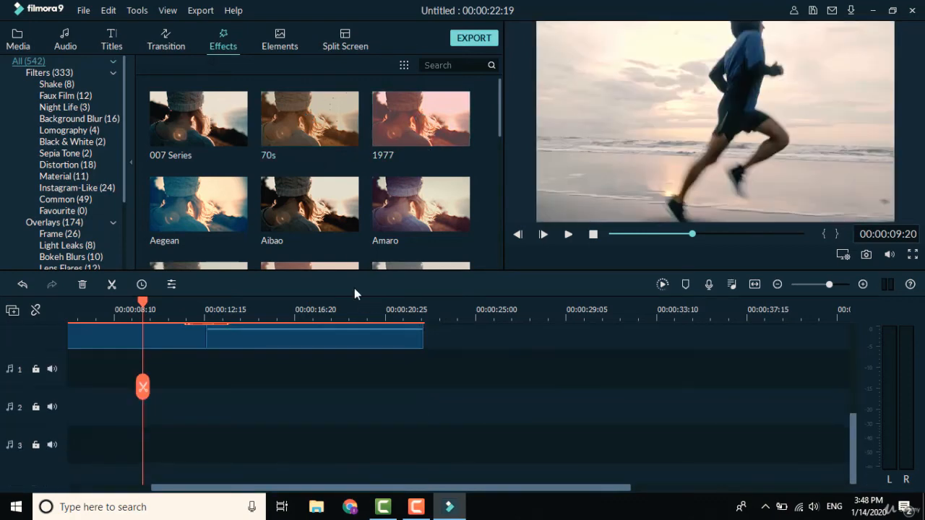
scroll(347, 397, "up", 3)
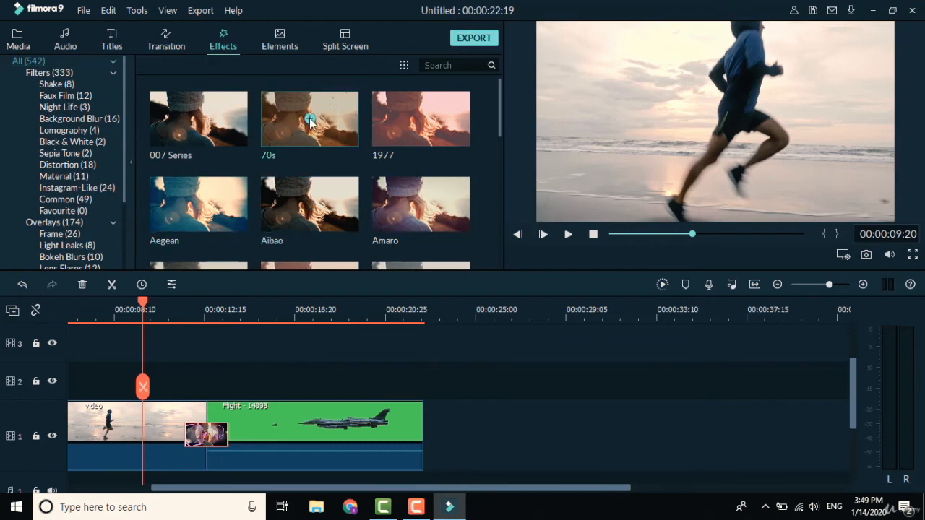
left_click_drag(304, 119, 154, 414)
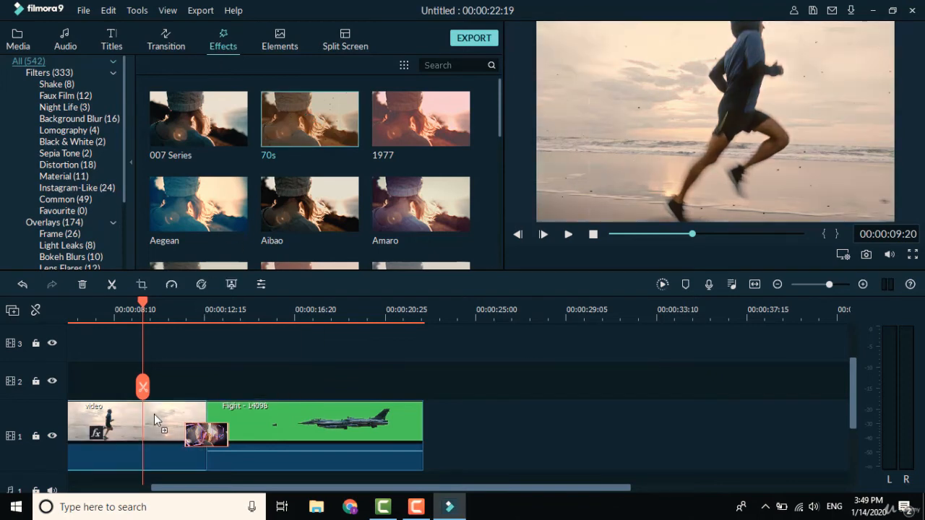
scroll(441, 165, "down", 5)
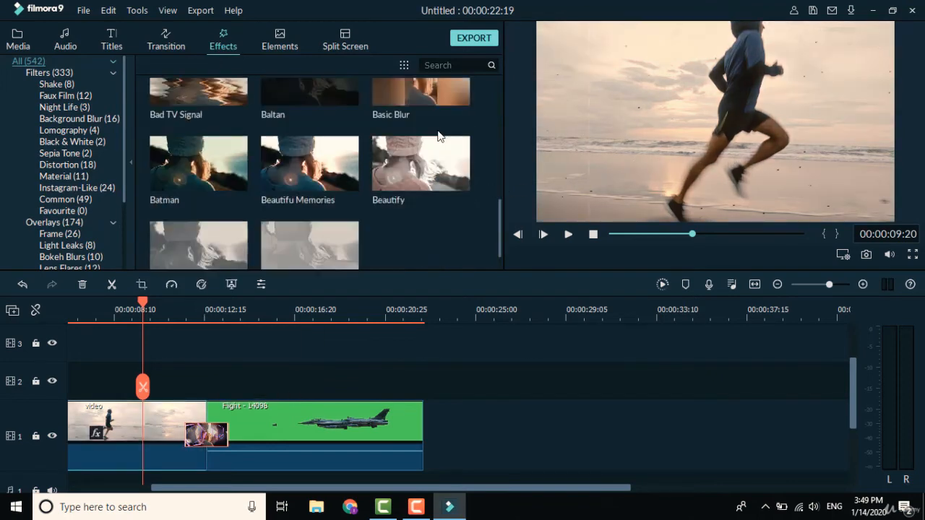
left_click_drag(311, 165, 143, 415)
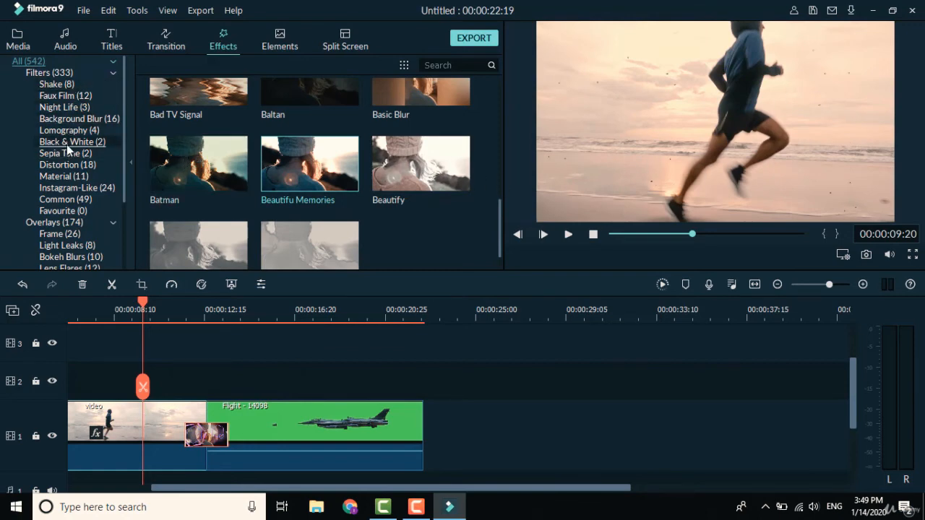
Step: Apply the Light Leak 4 overlay to the running video and play the result, pausing at 00:00:13:04
scroll(66, 145, "down", 3)
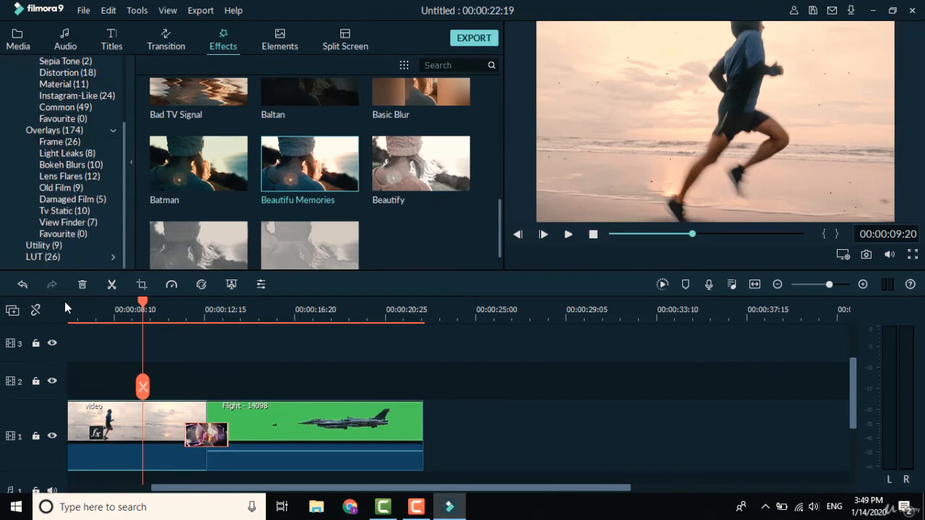
left_click(78, 153)
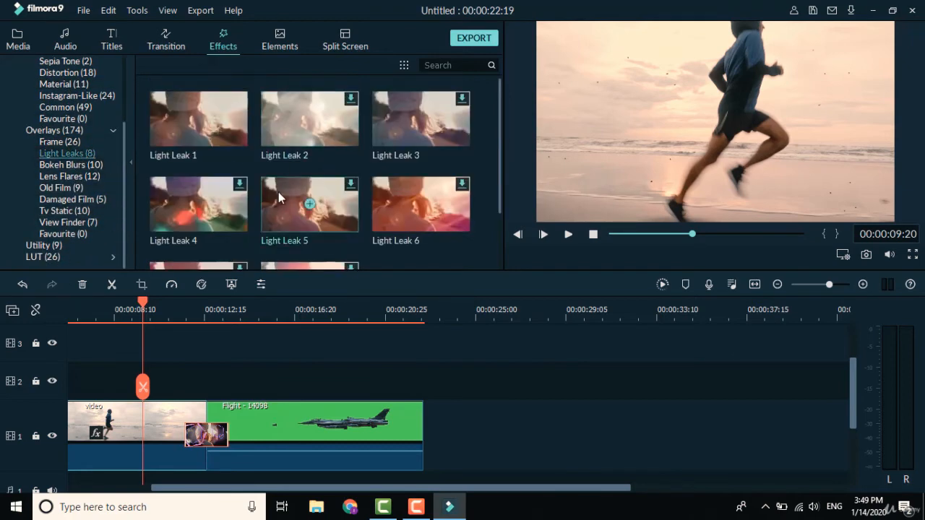
left_click_drag(196, 191, 145, 416)
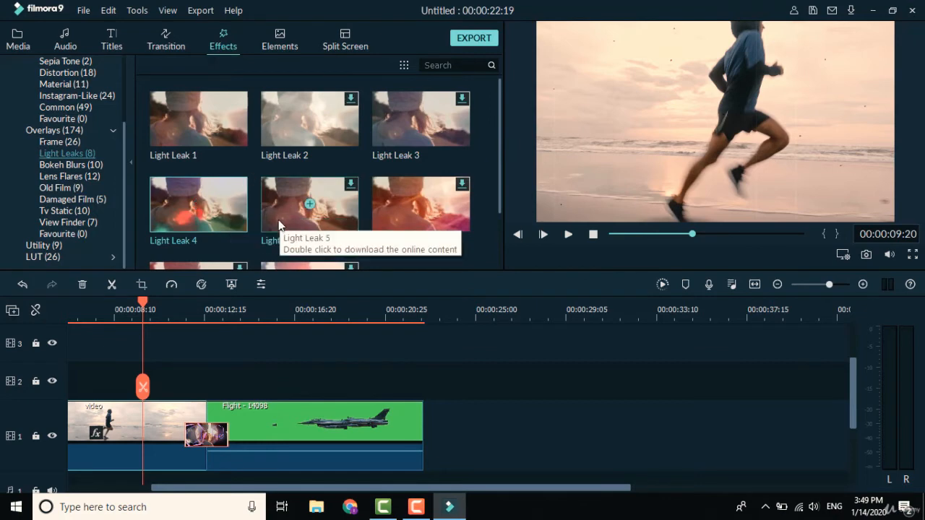
left_click(568, 235)
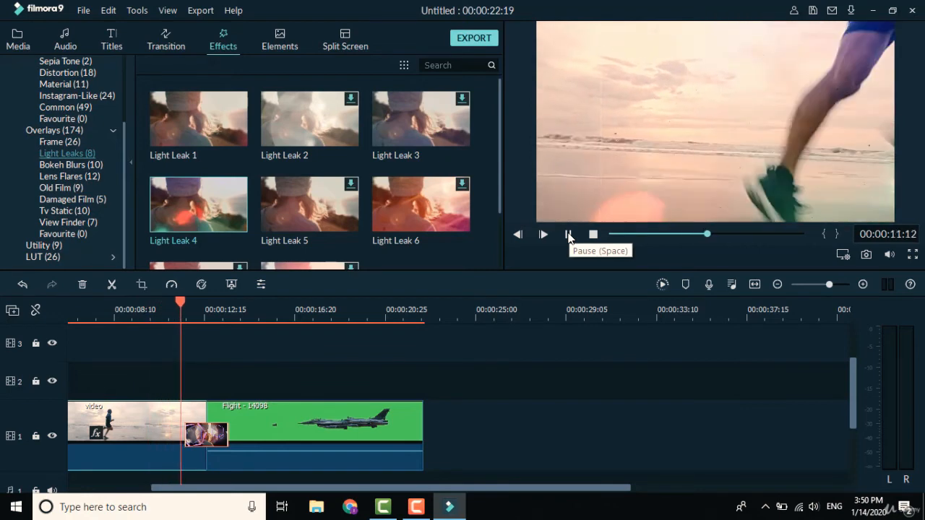
left_click(568, 235)
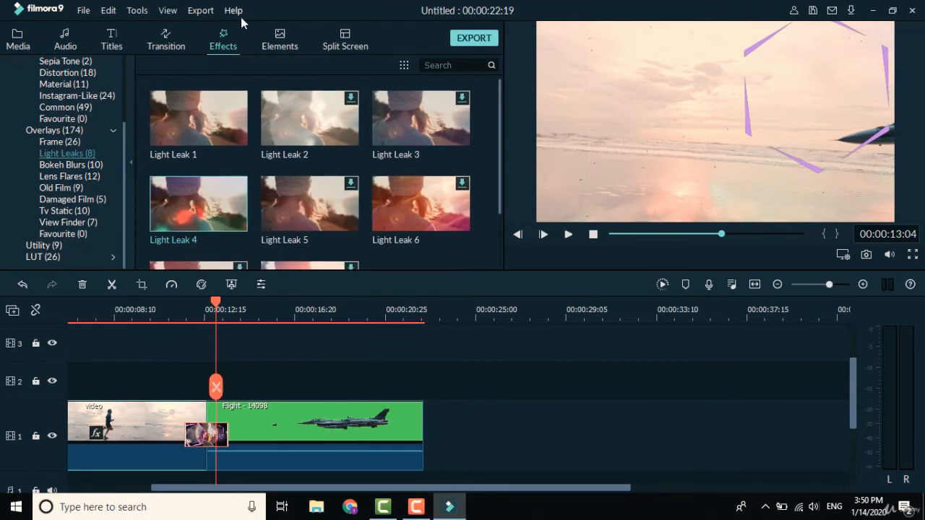
Step: Look through the elements library, from the love and badge elements to the emoji and hand-drawn ones
left_click(279, 40)
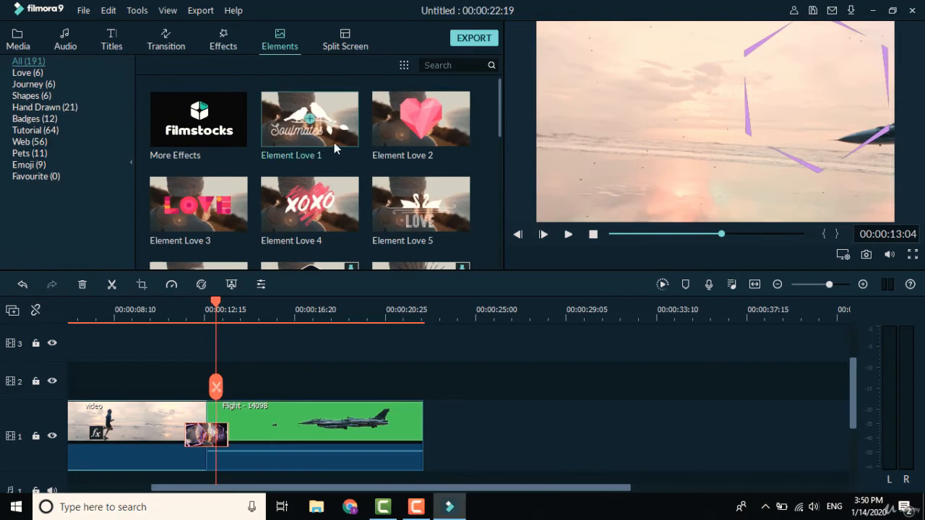
scroll(334, 142, "down", 2)
scroll(335, 142, "down", 2)
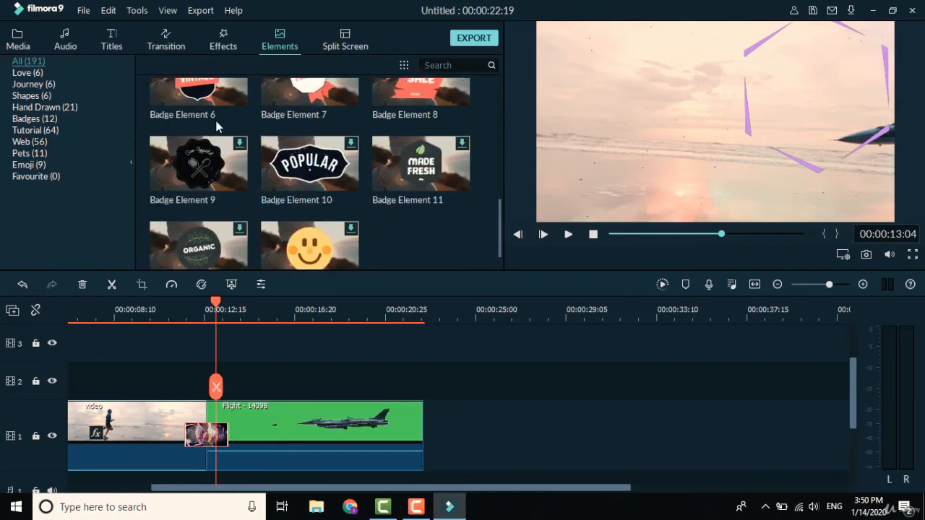
scroll(312, 150, "up", 2)
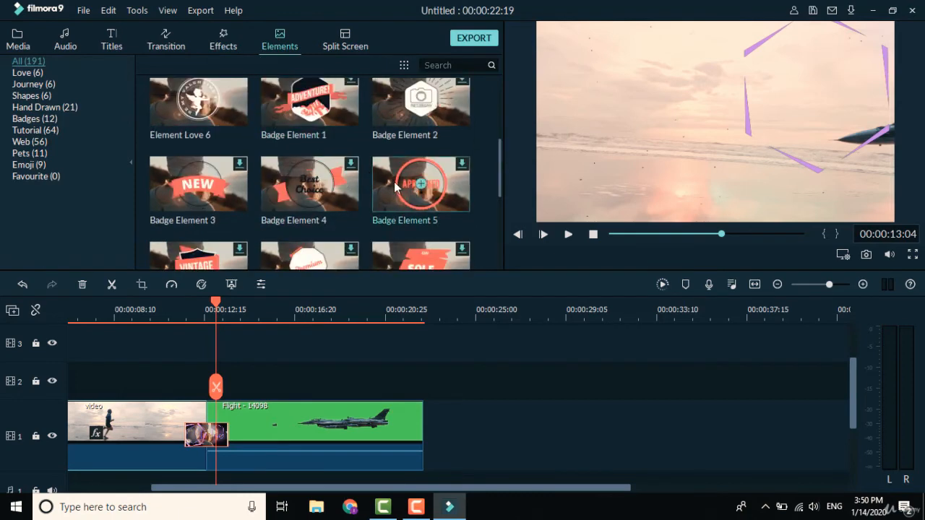
scroll(336, 181, "down", 7)
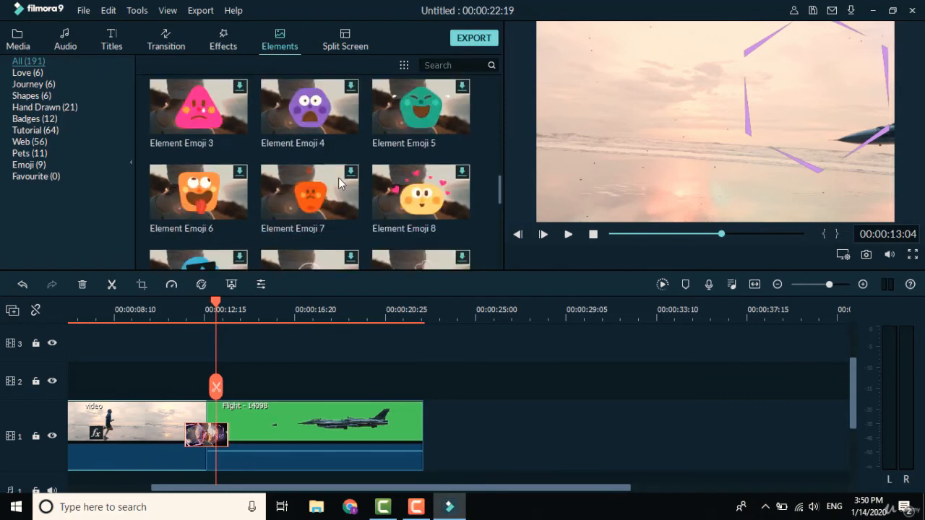
scroll(342, 181, "down", 3)
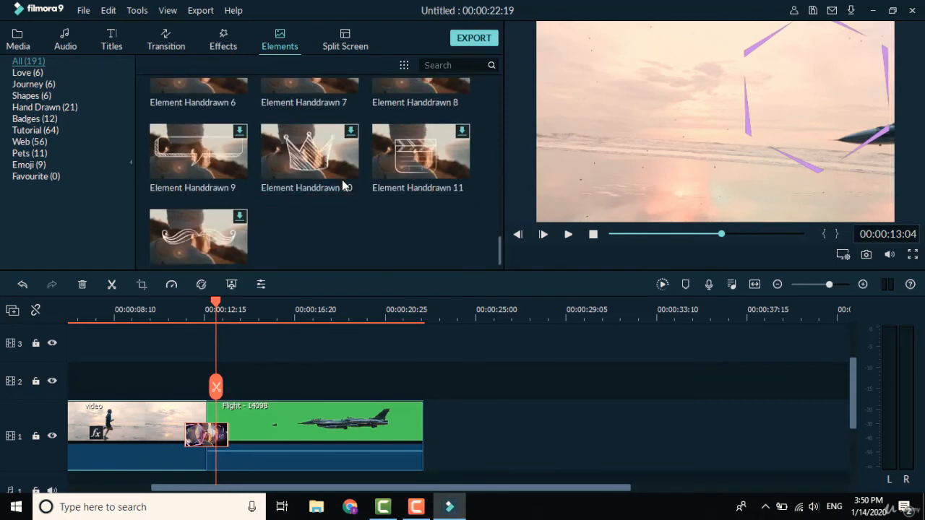
scroll(343, 186, "up", 10)
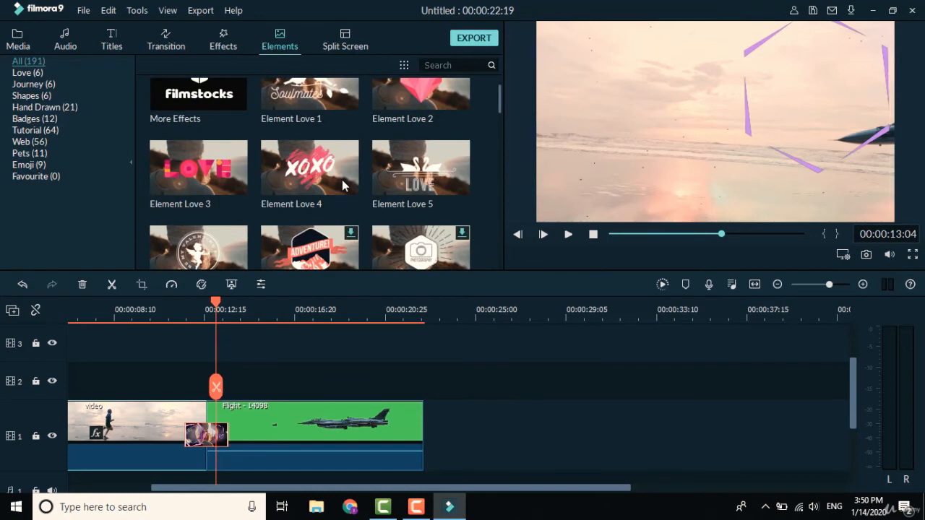
scroll(342, 180, "up", 1)
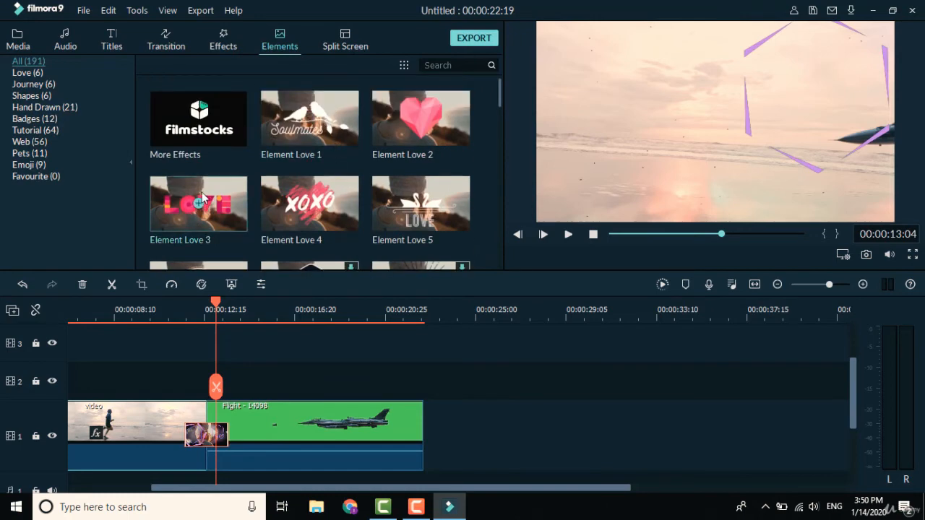
Step: Try inserting Element Love 3 into the running video on track 1 and moving it up to track 2, and undo both edits
left_click_drag(229, 347, 129, 415)
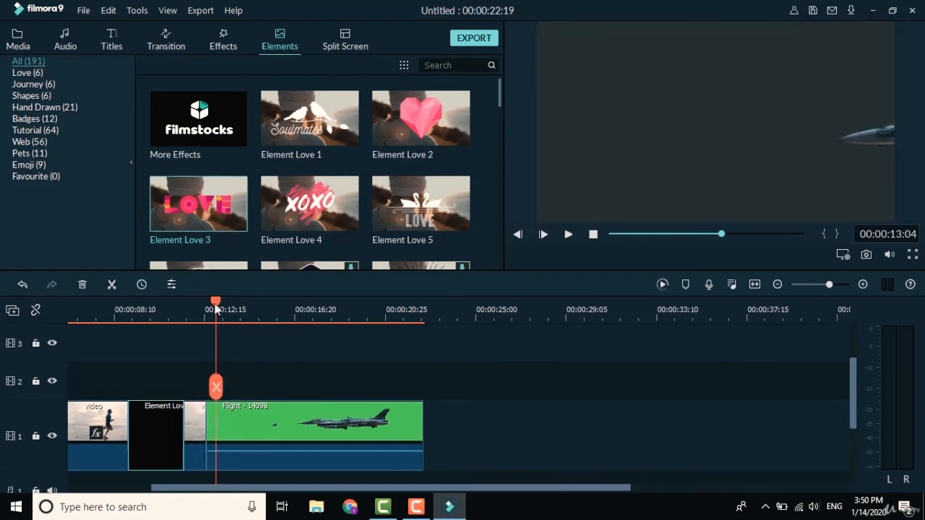
left_click_drag(216, 306, 161, 334)
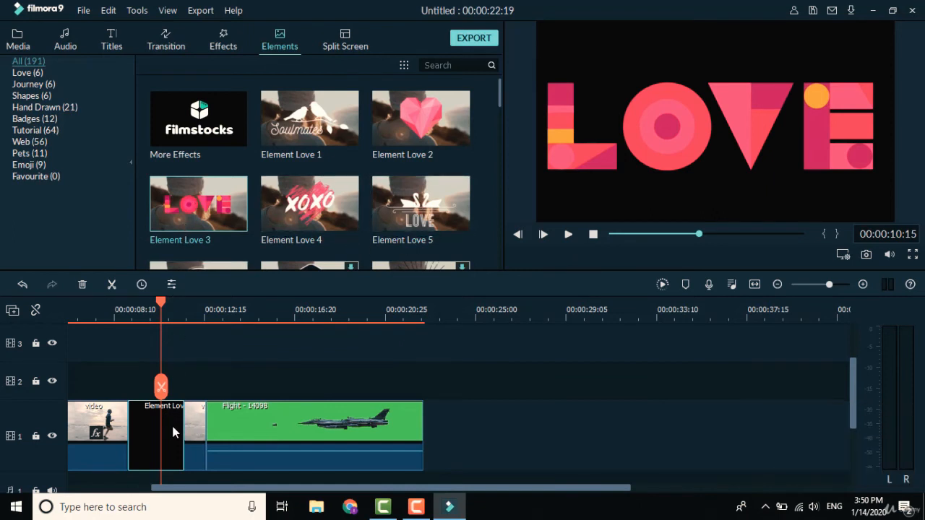
left_click_drag(172, 432, 184, 368)
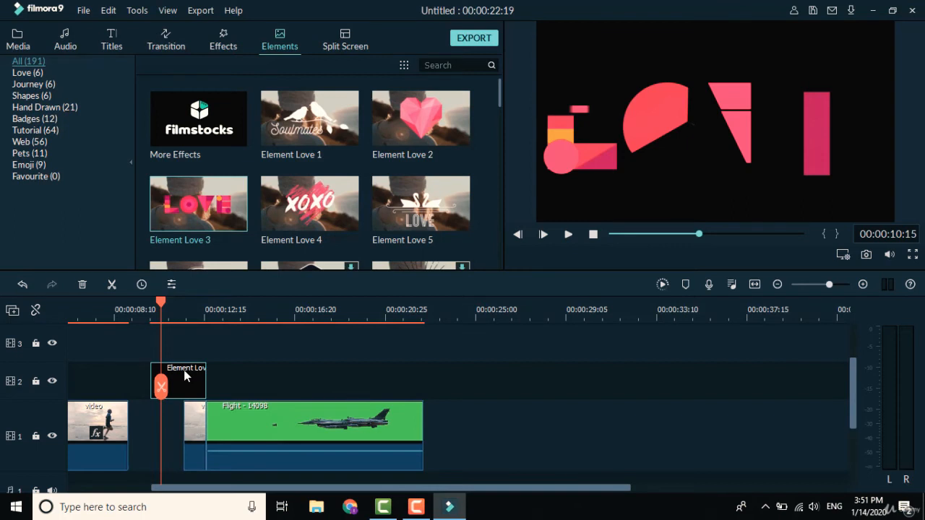
key("ctrl+z")
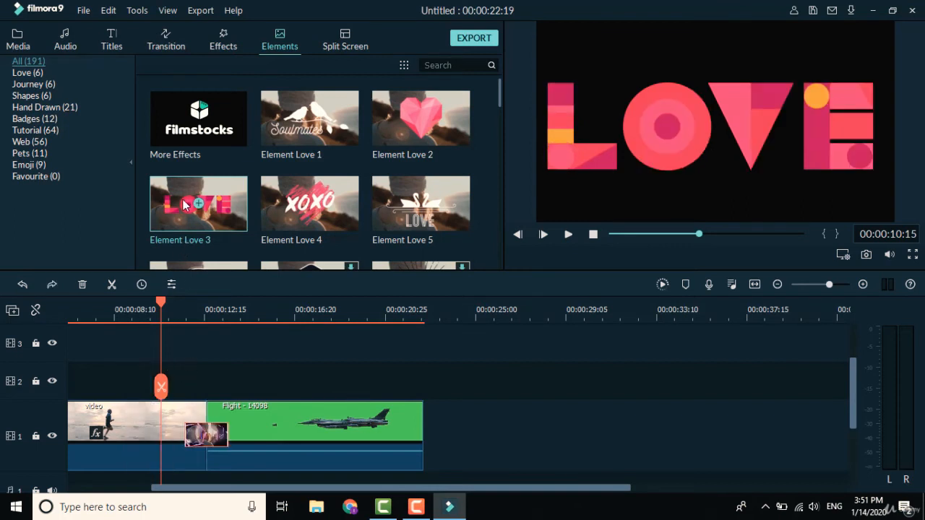
Step: Place Element Love 3 on track 2 above the end of the running video and preview its animation at 00:00:10:06
left_click_drag(185, 204, 155, 357)
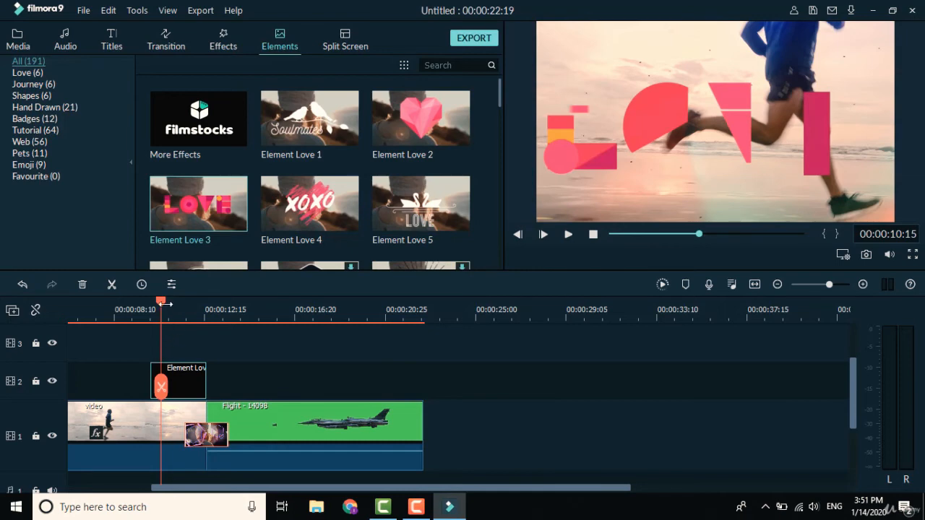
left_click_drag(162, 305, 148, 311)
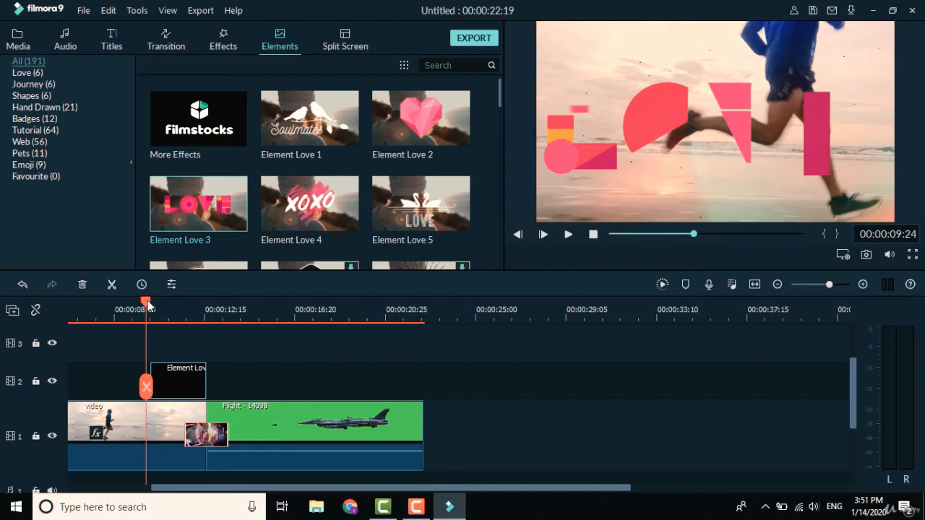
left_click_drag(149, 305, 156, 305)
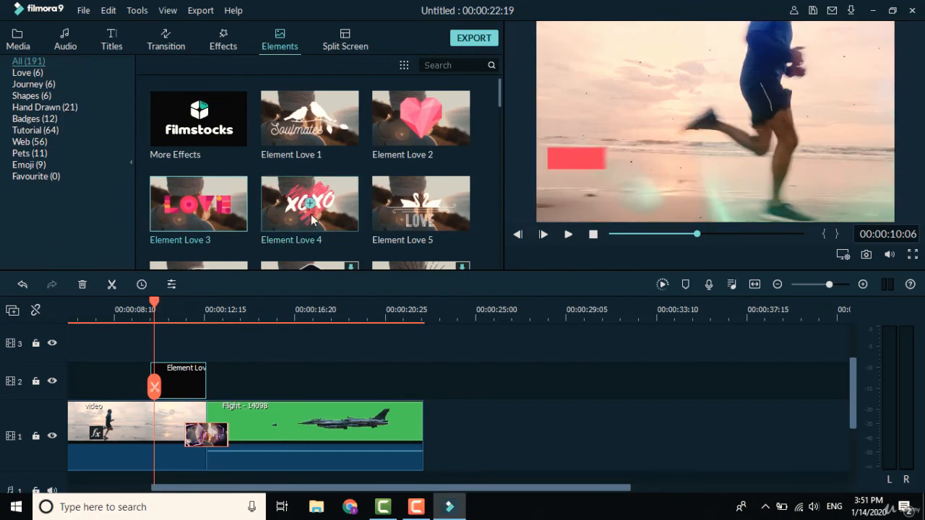
Step: Add the Split Screen 29 layout to track 1 directly after the Flight clip
left_click(344, 43)
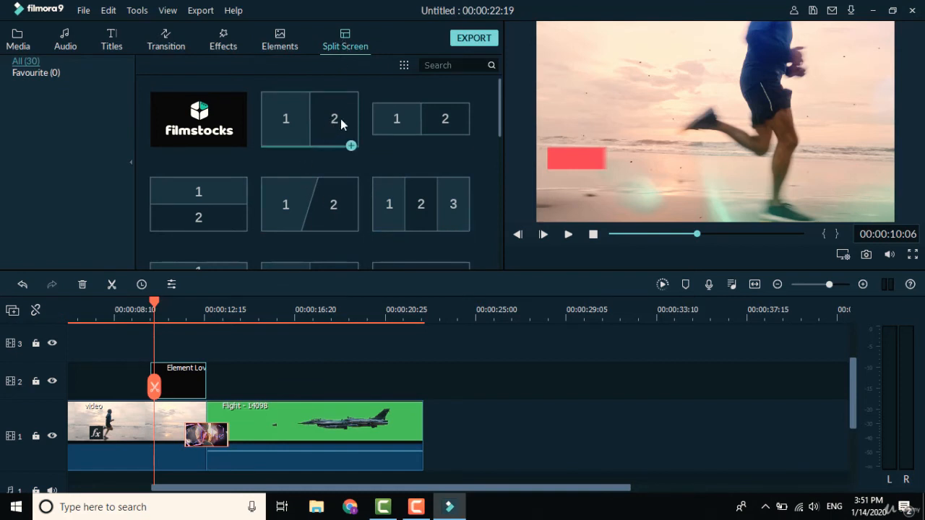
scroll(358, 133, "down", 3)
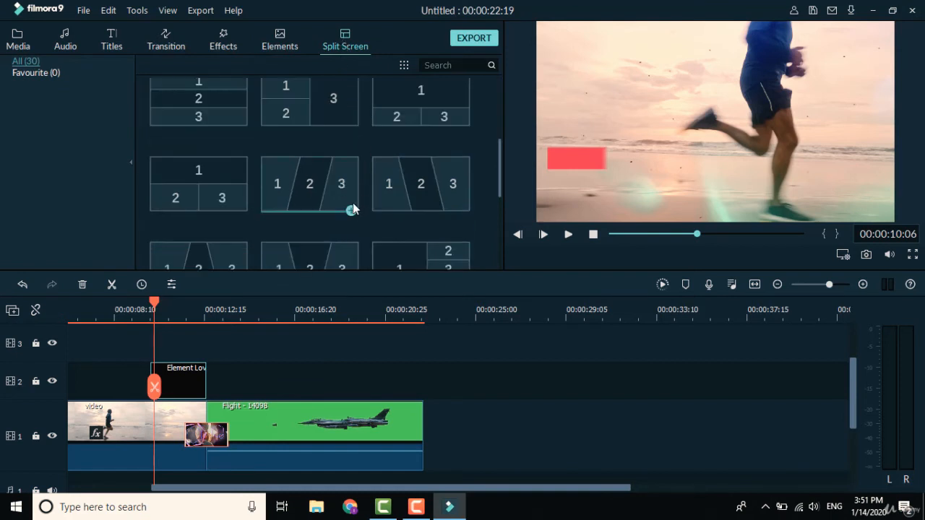
scroll(353, 202, "down", 2)
scroll(353, 200, "down", 2)
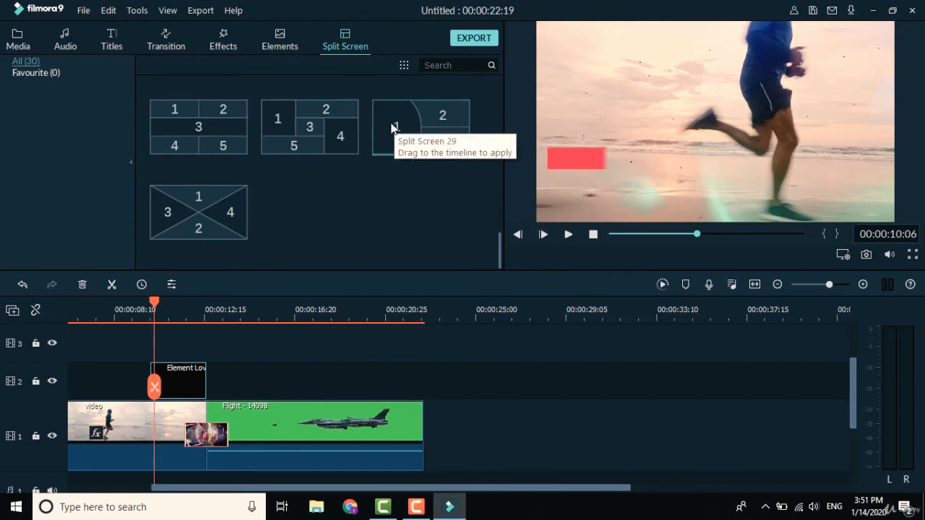
left_click_drag(387, 104, 425, 437)
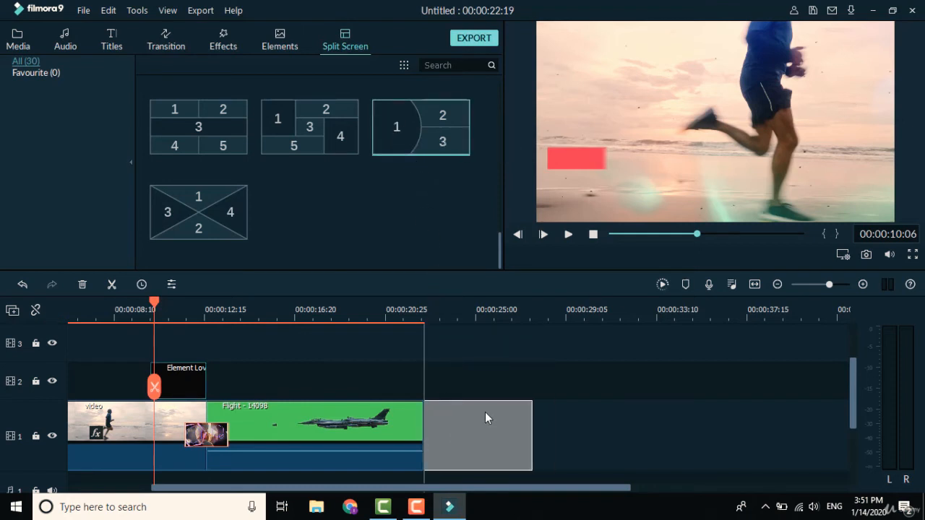
left_click_drag(483, 424, 483, 424)
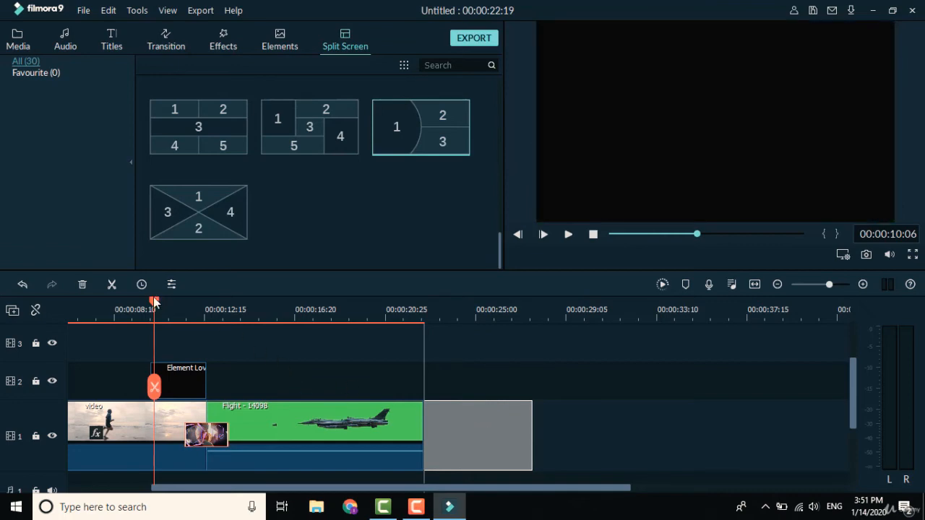
Step: Fill the Split Screen 29 areas with video554 in area 1, video in area 2 and Flight - 14098 in area 3
left_click_drag(193, 304, 337, 333)
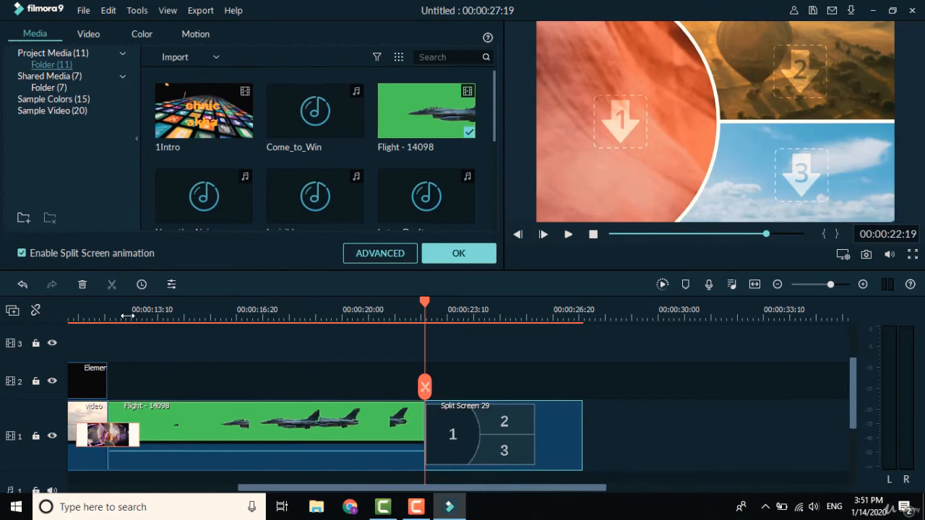
left_click(425, 308)
left_click_drag(425, 308, 484, 357)
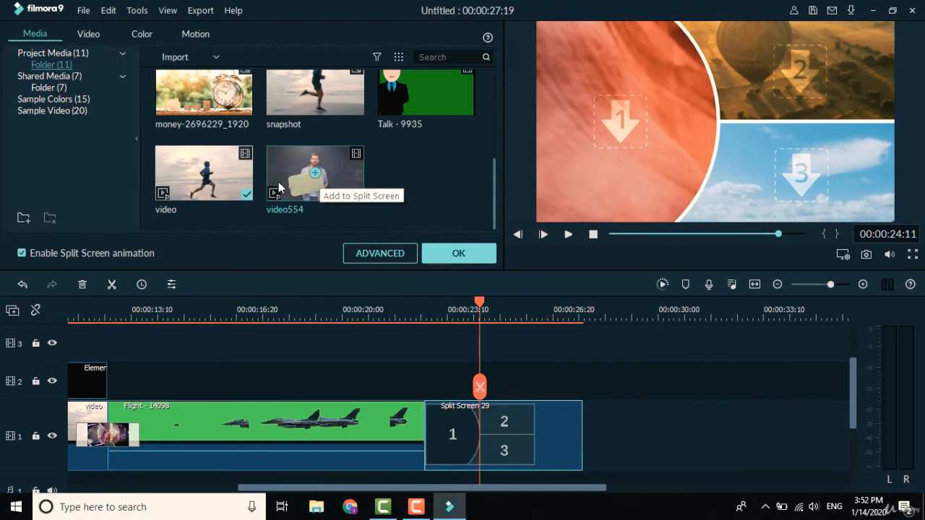
left_click_drag(279, 187, 572, 147)
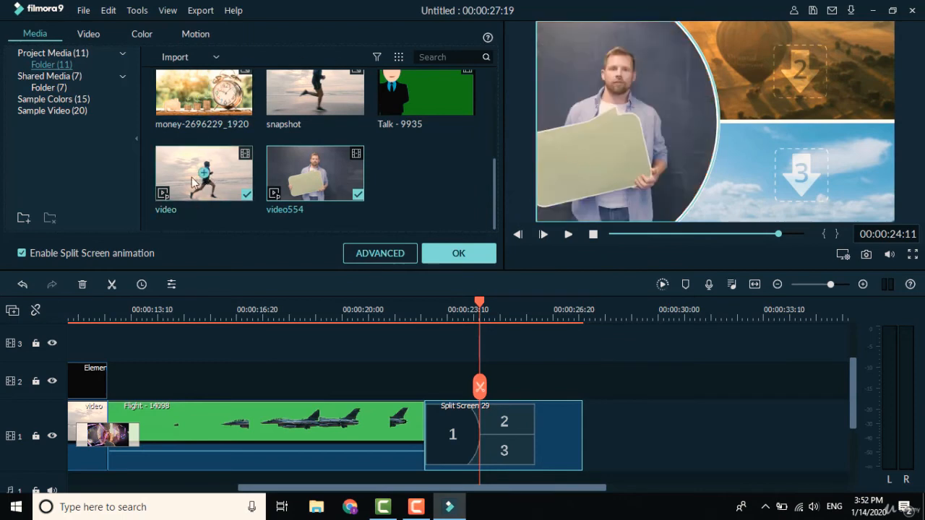
left_click_drag(173, 177, 796, 79)
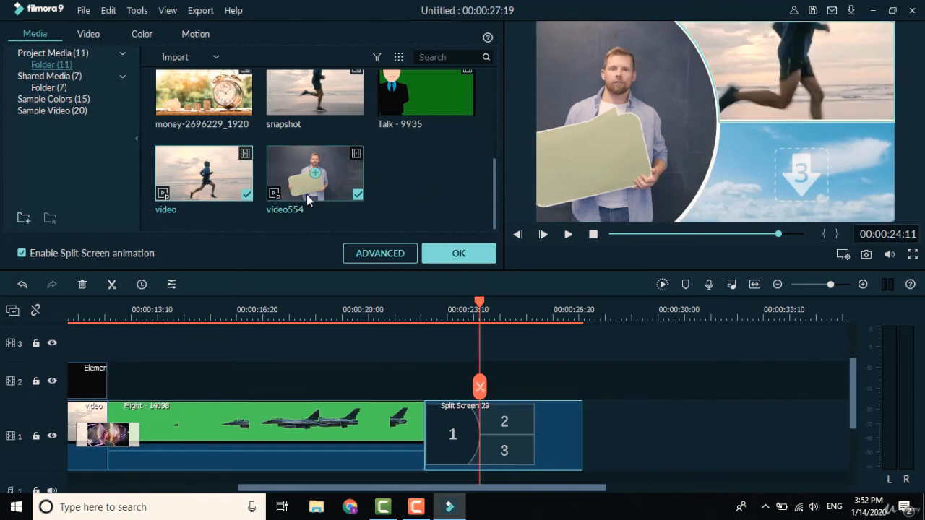
scroll(388, 143, "up", 5)
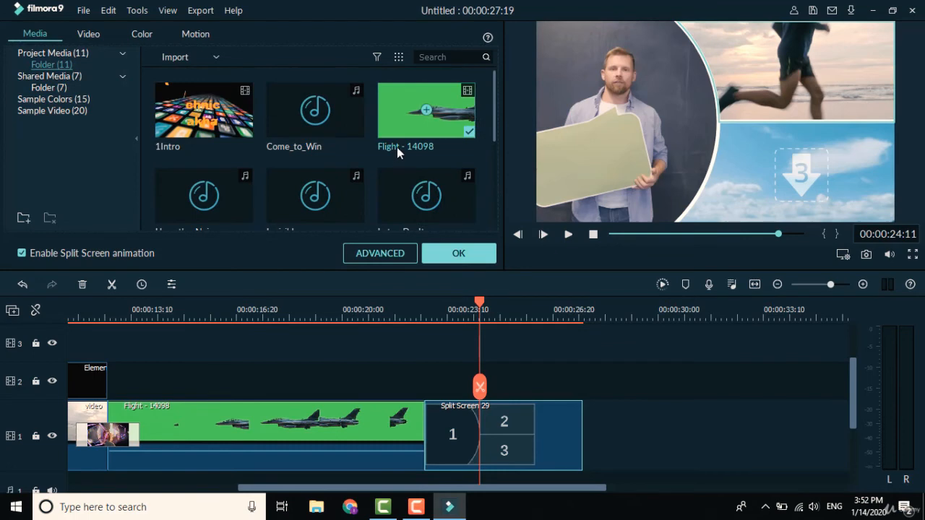
left_click_drag(397, 107, 789, 170)
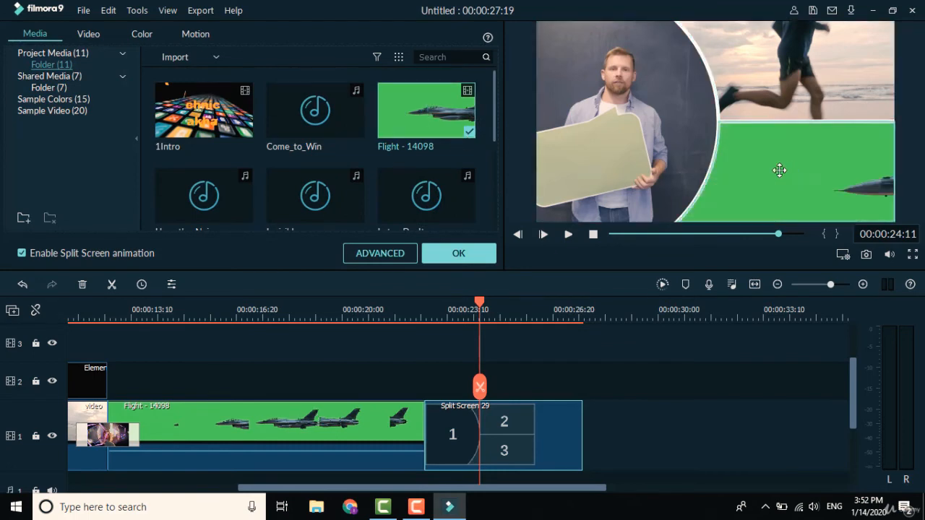
Step: Play the filled split screen through from its start and accept its clip arrangement
left_click(568, 235)
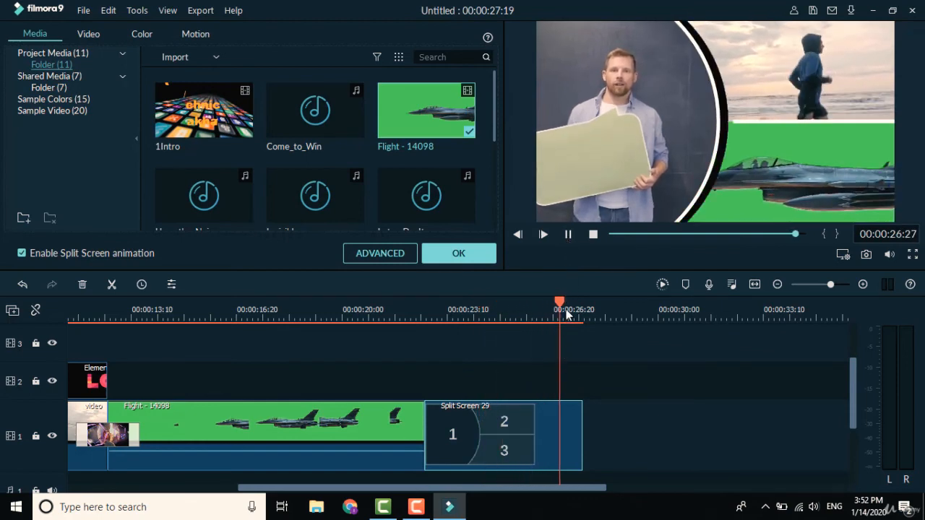
left_click(421, 331)
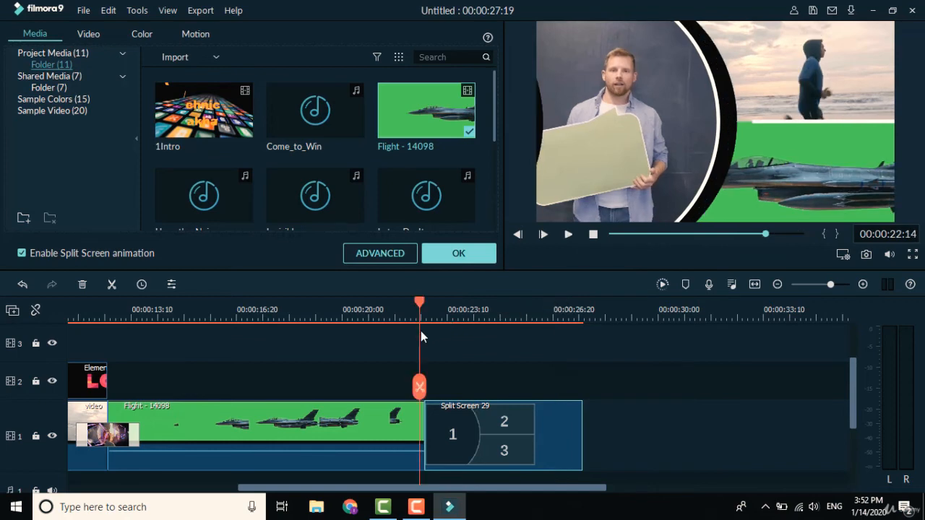
left_click(571, 237)
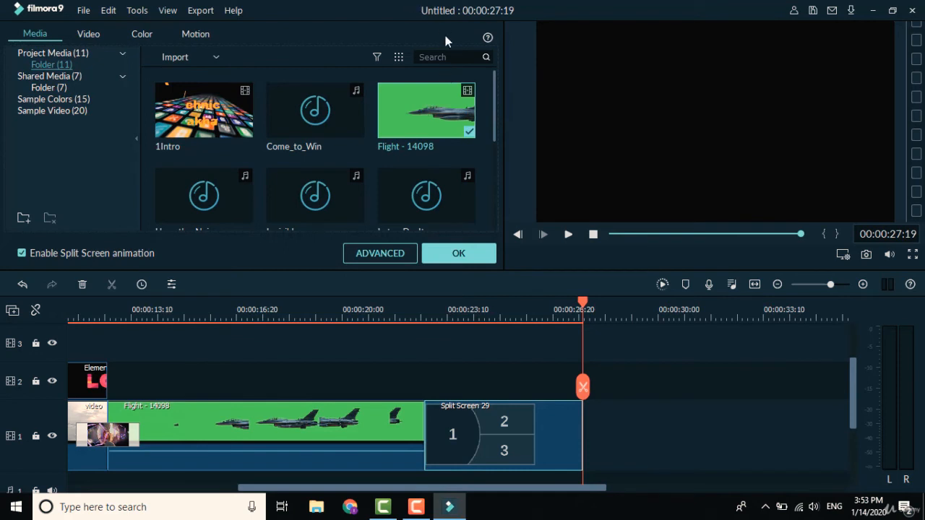
left_click(467, 256)
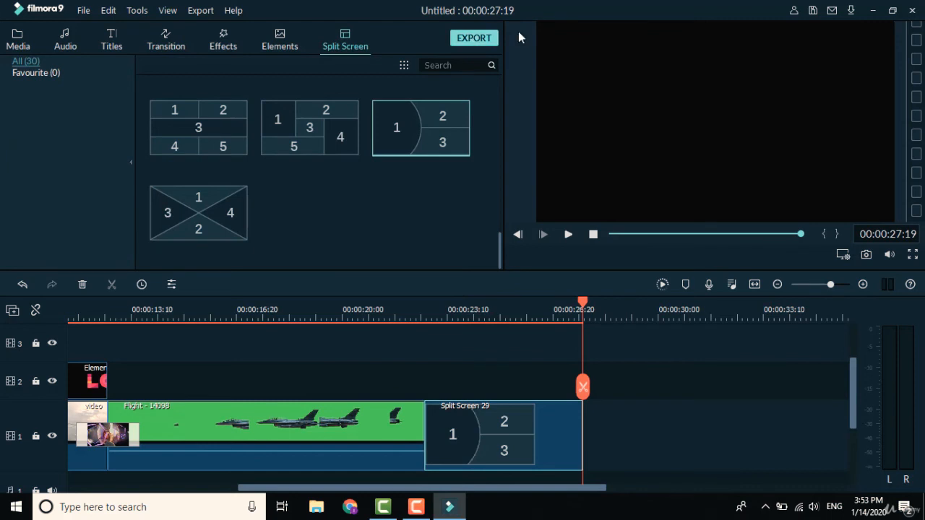
Step: Start a local MP4 export of the project and name the output file Test video
left_click(473, 40)
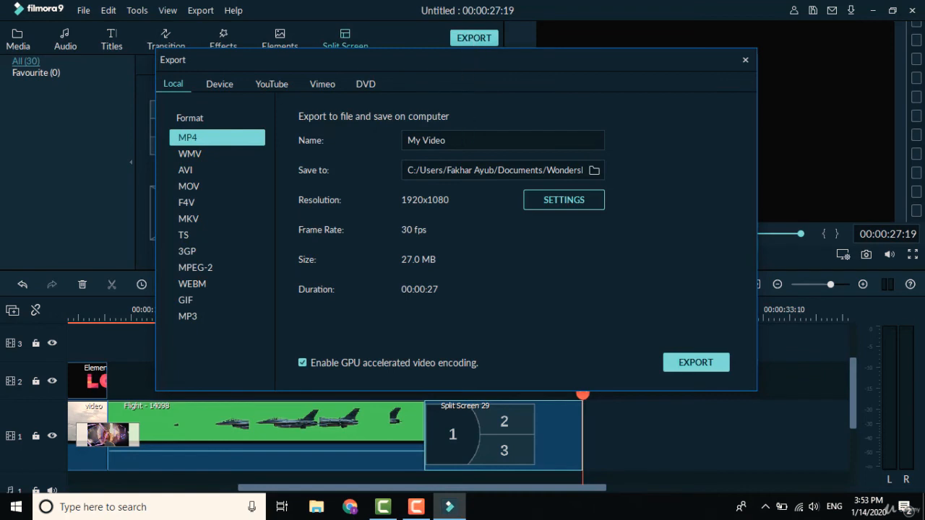
left_click_drag(446, 145, 396, 145)
type("Test video")
Step: Inspect the export's destination folder and close the folder selection
left_click(594, 171)
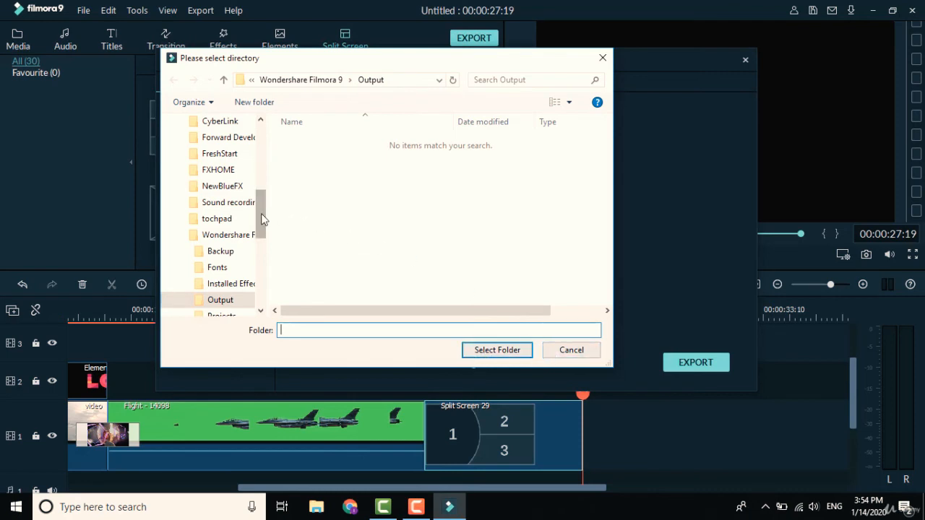
left_click_drag(263, 221, 542, 296)
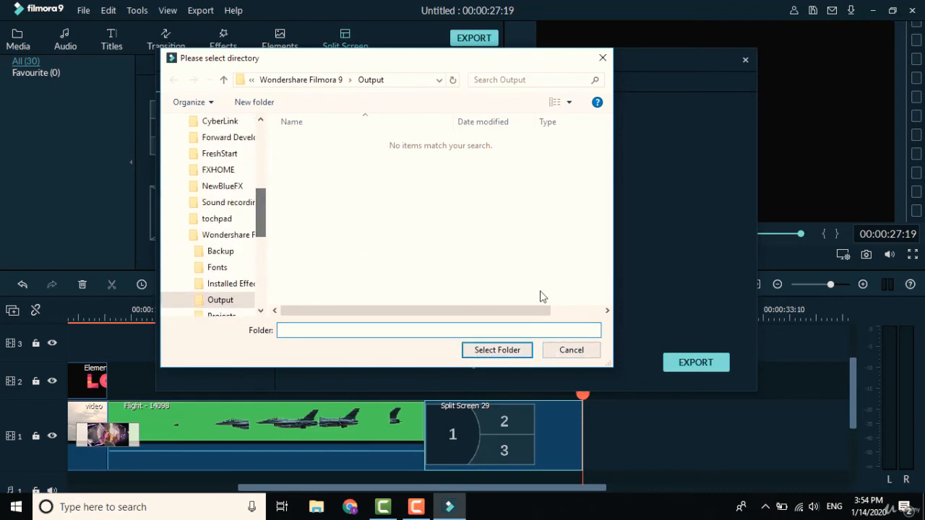
left_click(571, 350)
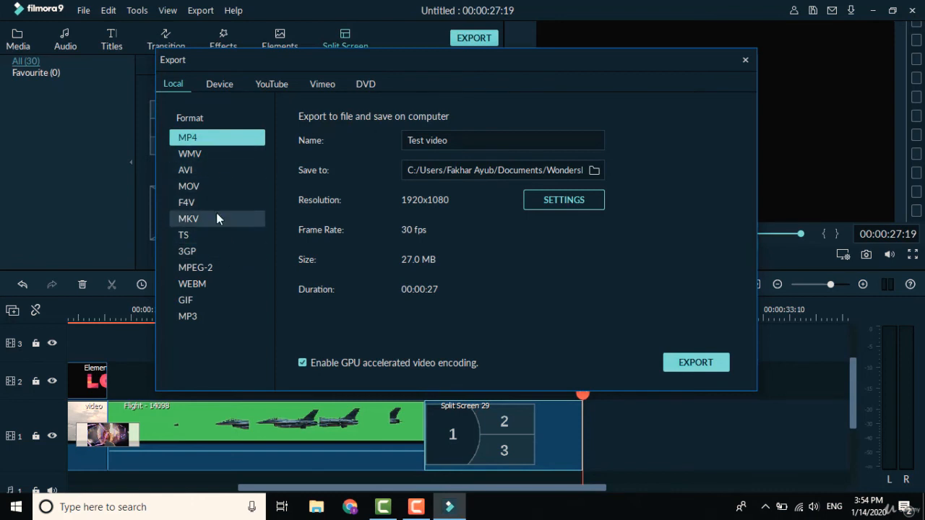
Step: Look through the Device, YouTube, Vimeo and DVD export options and return to the local export
left_click(222, 85)
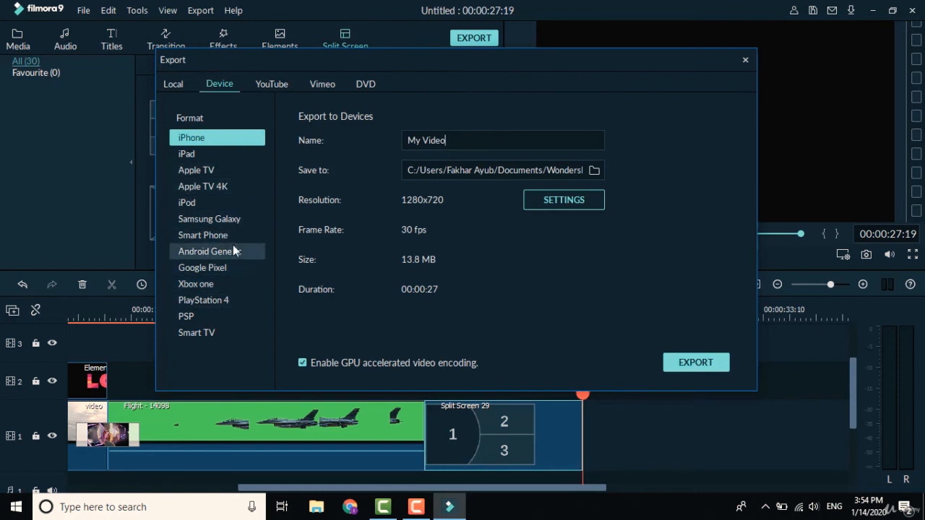
left_click(275, 84)
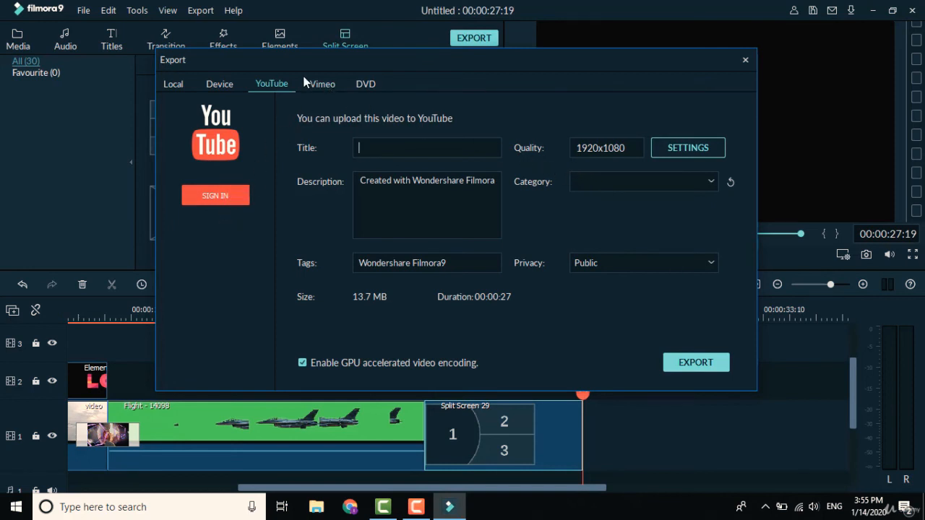
left_click(321, 84)
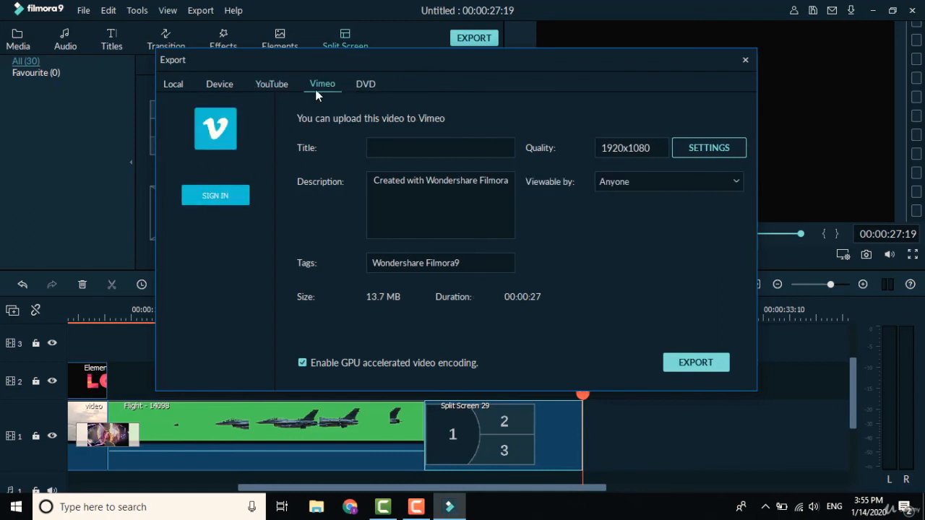
left_click(374, 84)
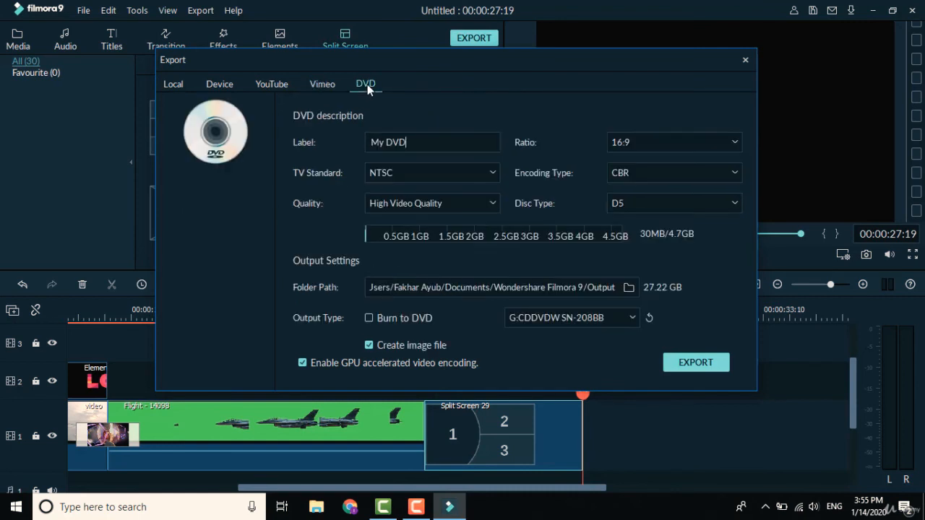
left_click(180, 89)
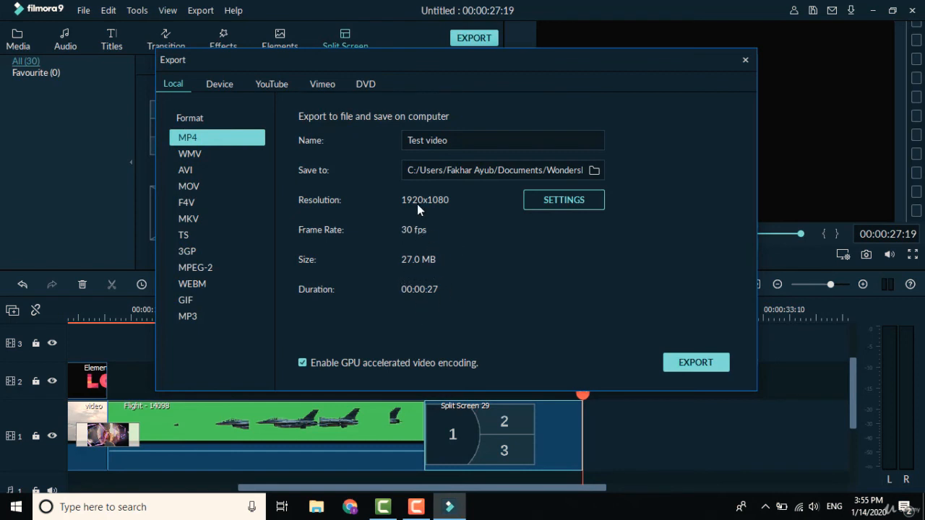
Step: Examine the MP4 export settings, including the available audio channel and audio bit rate options
left_click(547, 200)
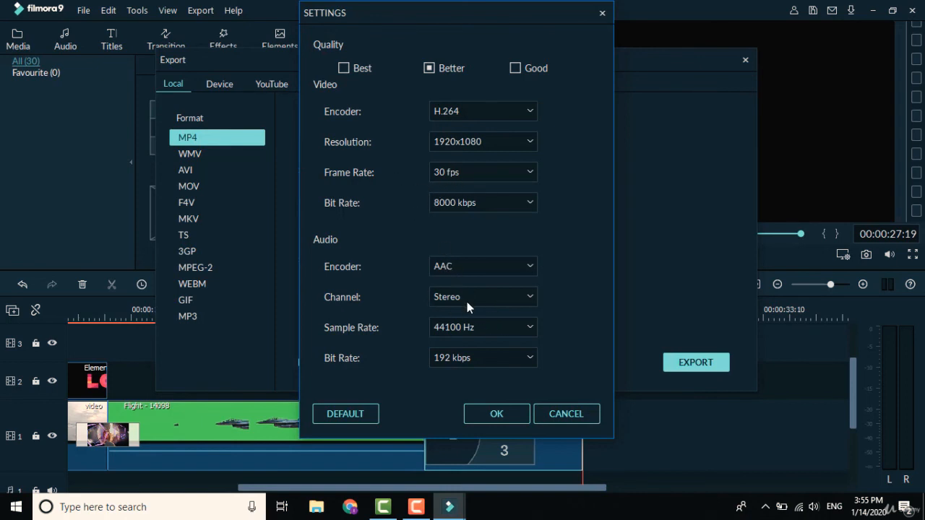
left_click(464, 270)
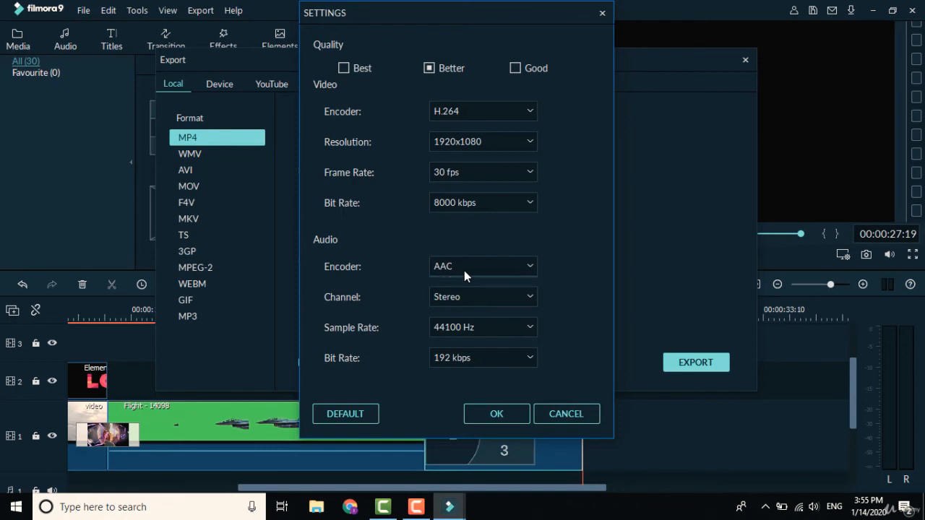
left_click(413, 257)
left_click(446, 296)
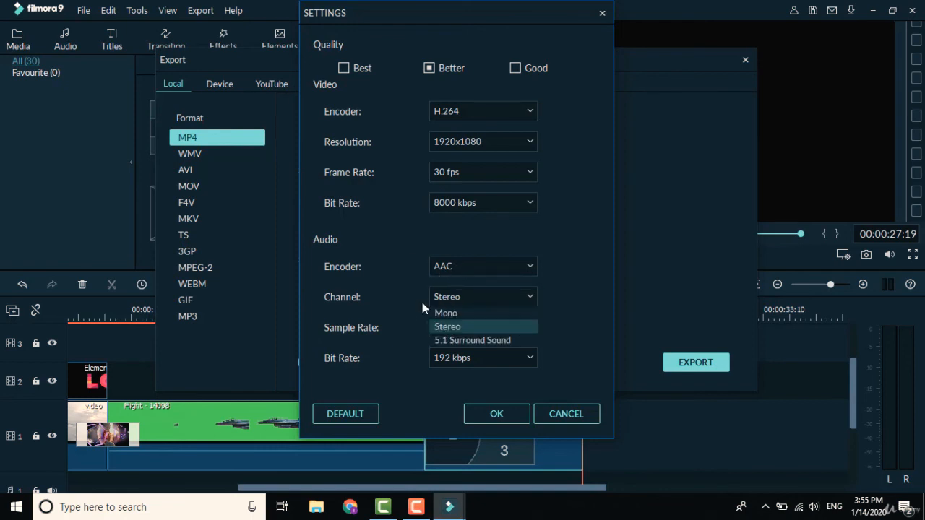
left_click(417, 305)
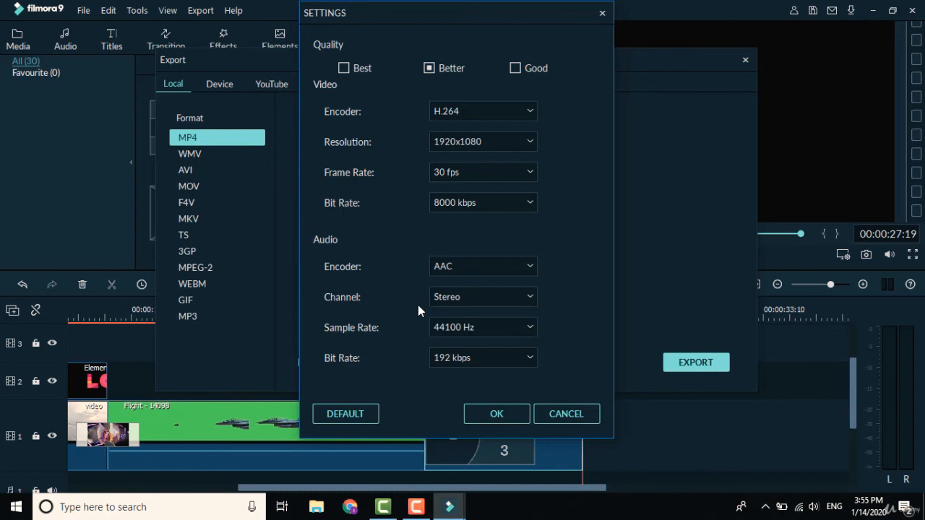
left_click(470, 354)
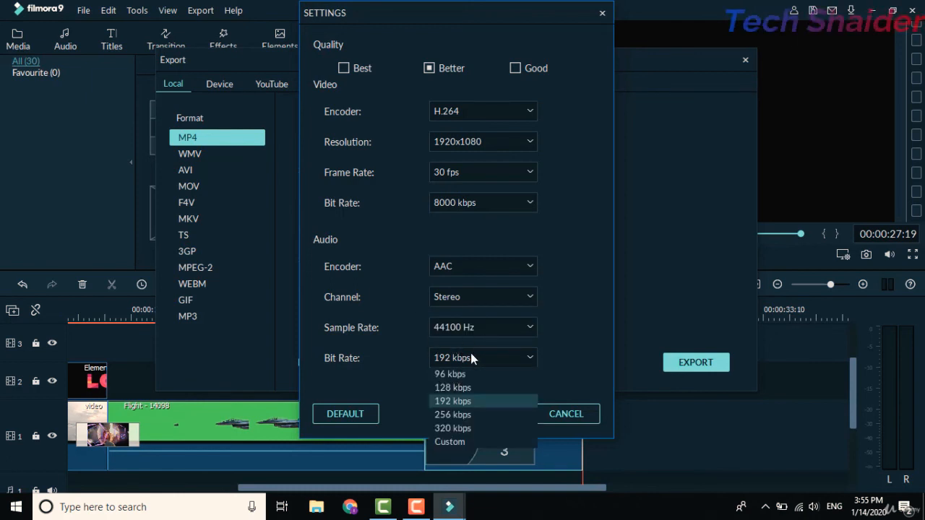
left_click(443, 402)
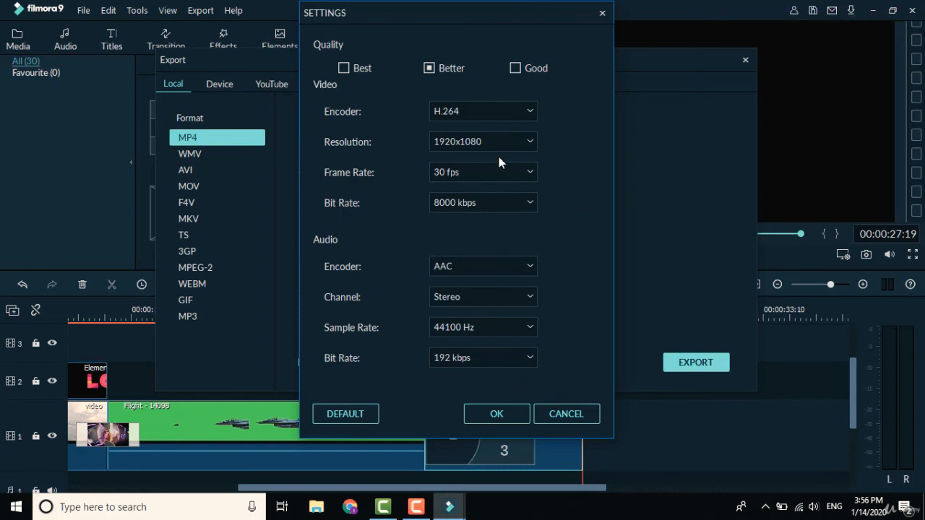
Step: Try the Good and Best quality presets, set the quality to Better and confirm the export settings
left_click(517, 70)
left_click(355, 70)
left_click(431, 67)
left_click(490, 415)
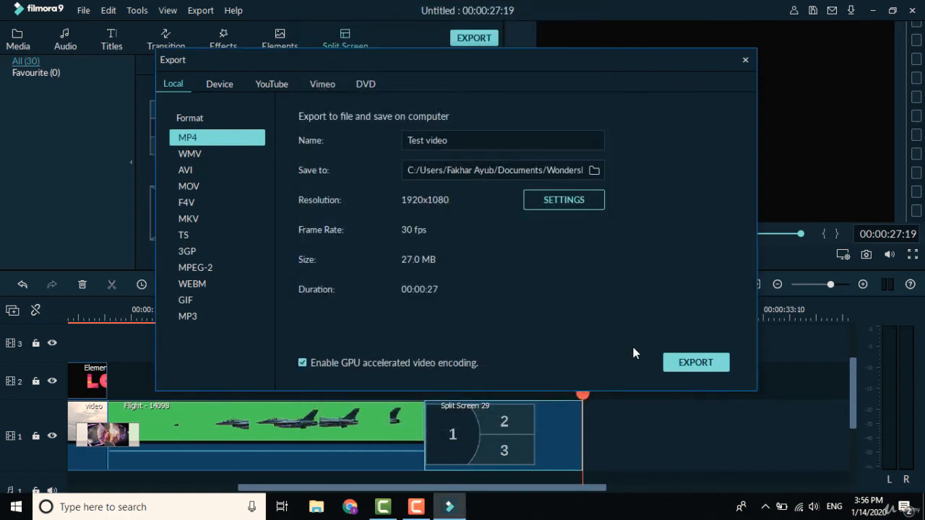
Step: Export Test video as an MP4 and choose Sound reminder as the action when done
left_click(686, 364)
left_click(685, 362)
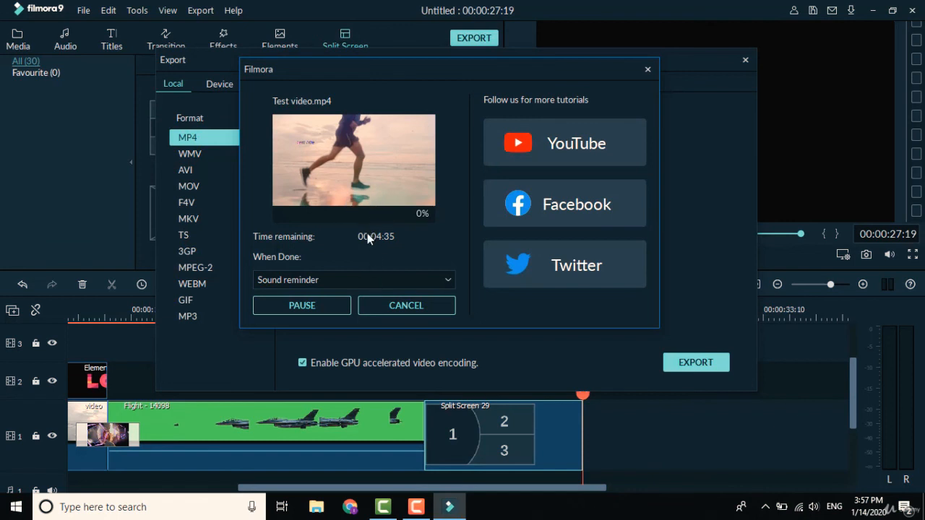
left_click(277, 281)
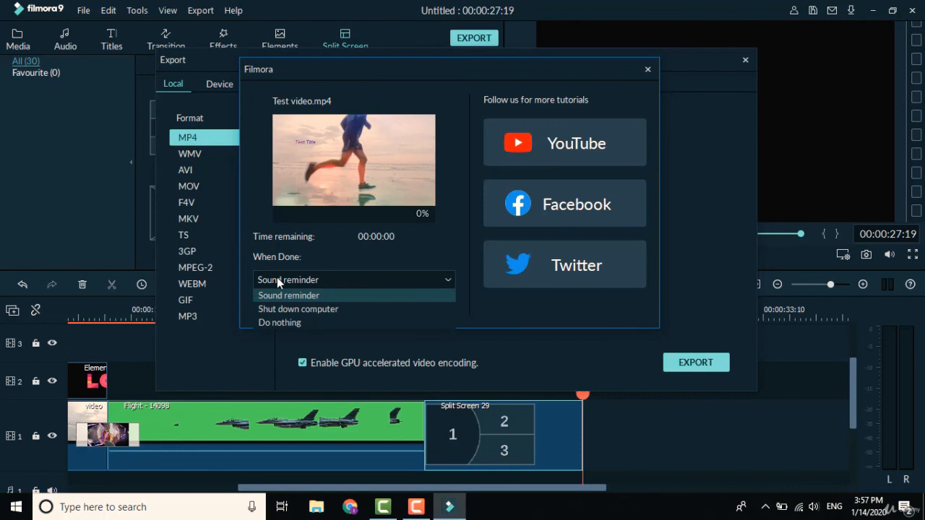
left_click(278, 259)
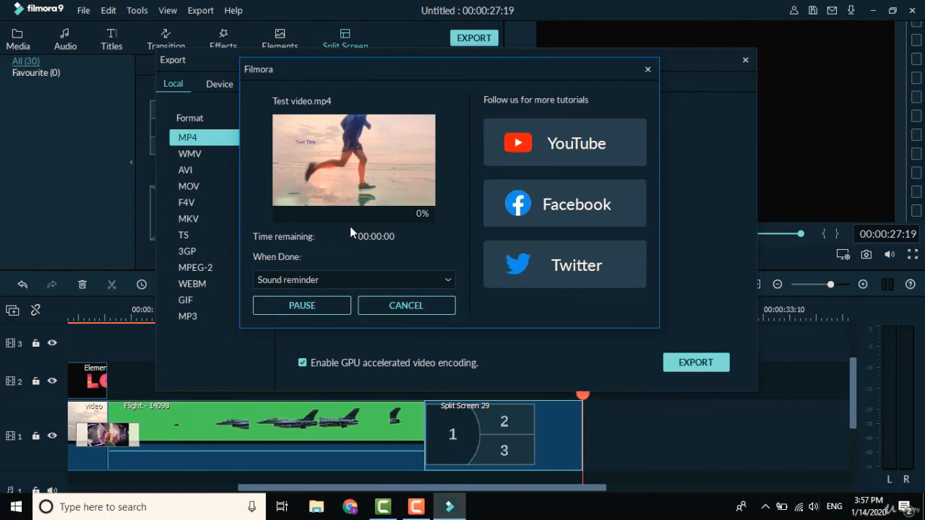
left_click(309, 281)
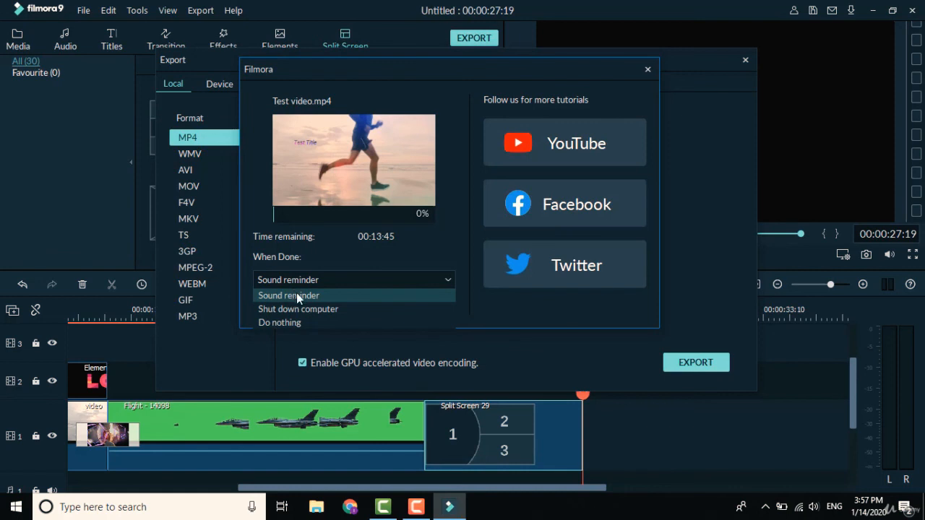
left_click(296, 293)
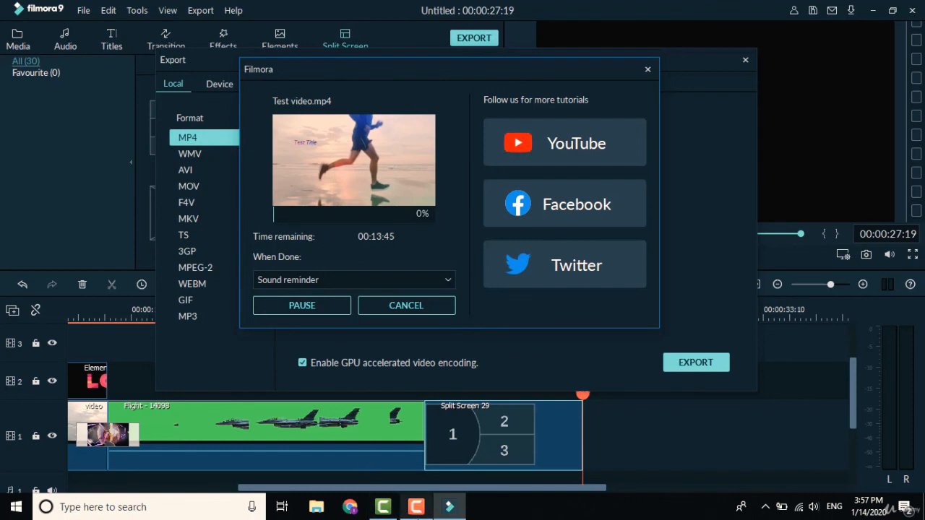
mouse_move(417, 508)
left_click(423, 477)
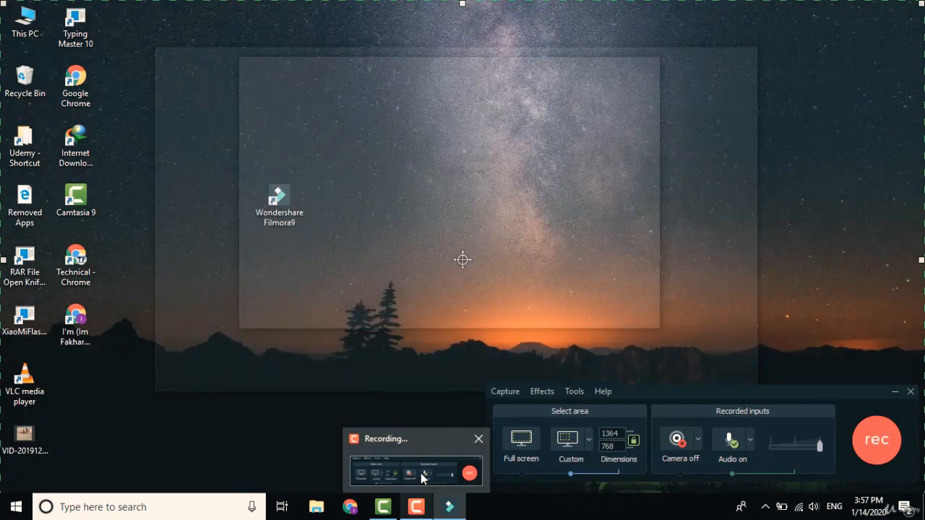
mouse_move(382, 509)
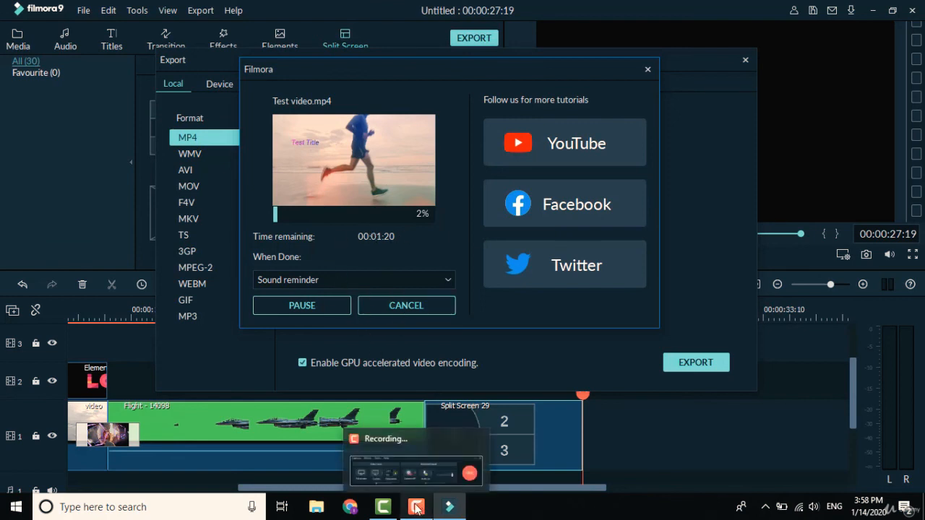
left_click(477, 483)
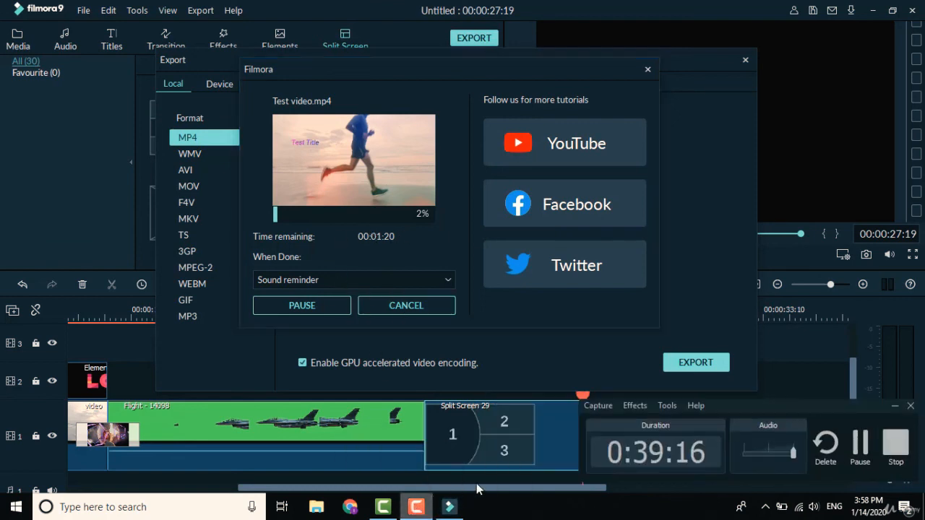
left_click(860, 445)
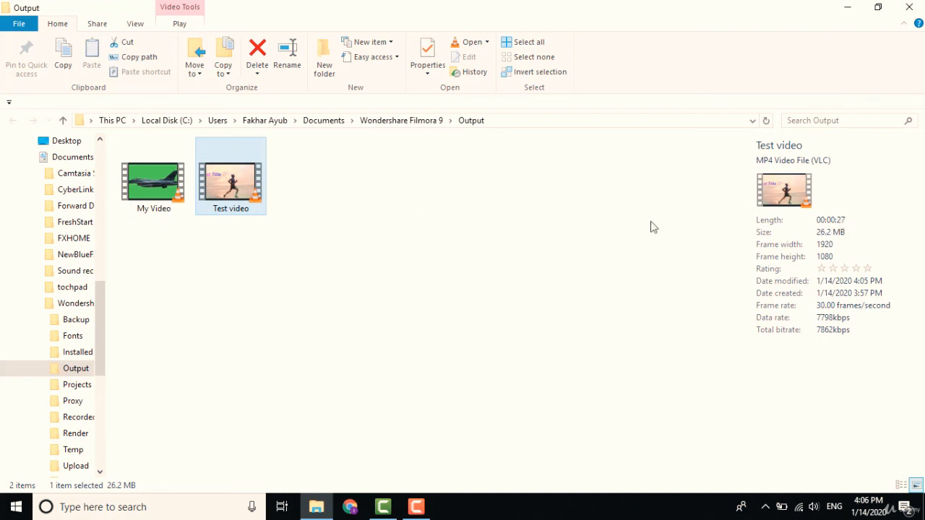
Step: Play the exported Test video from the Output folder in VLC media player, reopening it once
double_click(217, 186)
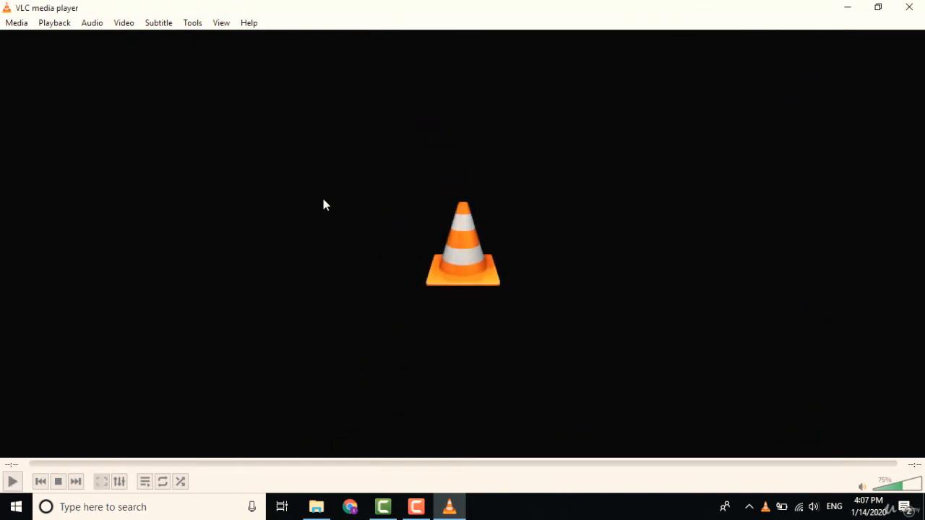
left_click(909, 8)
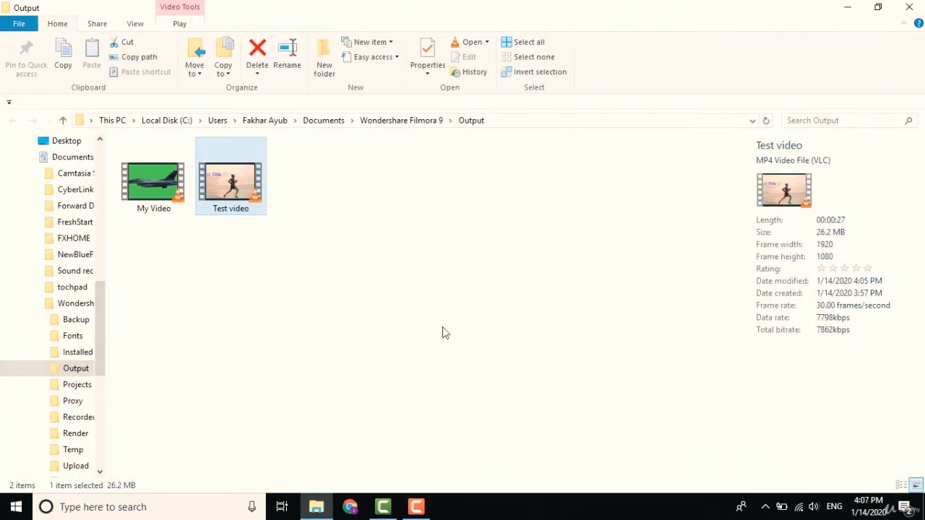
double_click(253, 187)
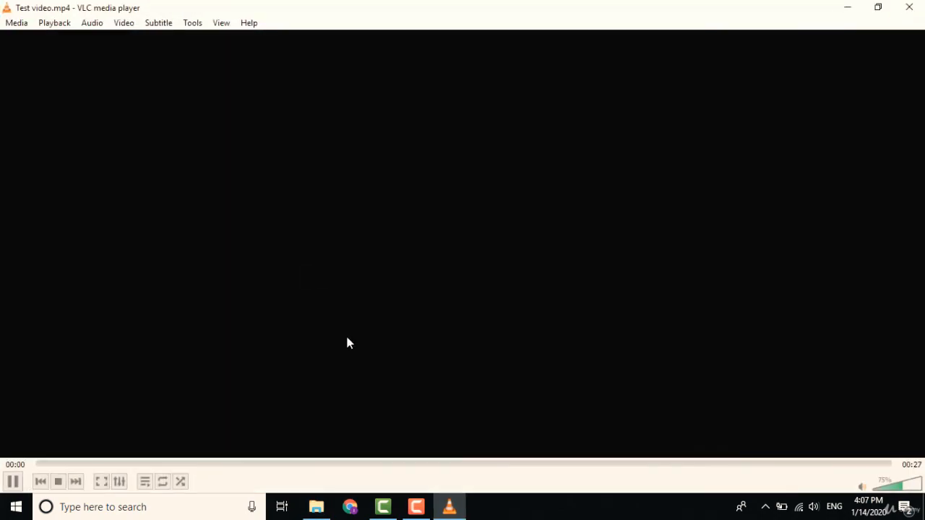